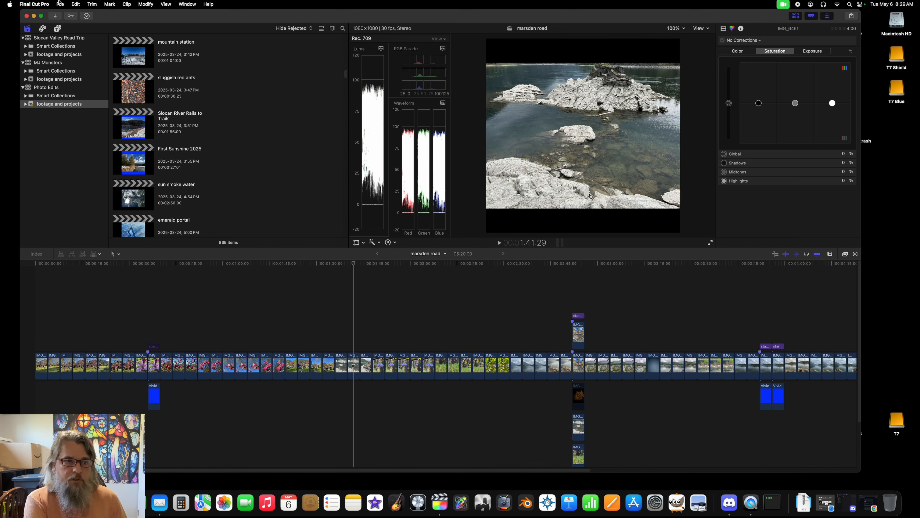
Step: Start a new project named Aqua Dreaming in the footage and projects event
{"action": "left_click", "coordinate": [60, 4]}
{"action": "mouse_move", "coordinate": [63, 15]}
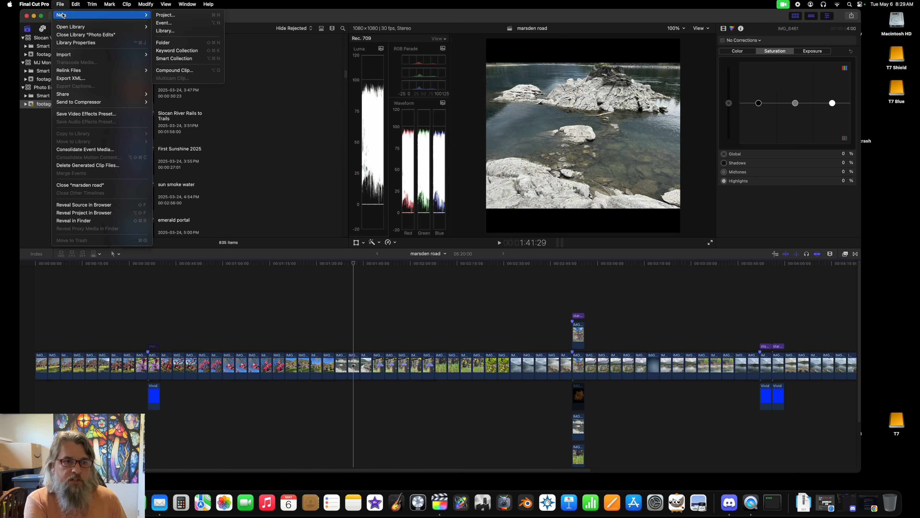
{"action": "left_click", "coordinate": [166, 15]}
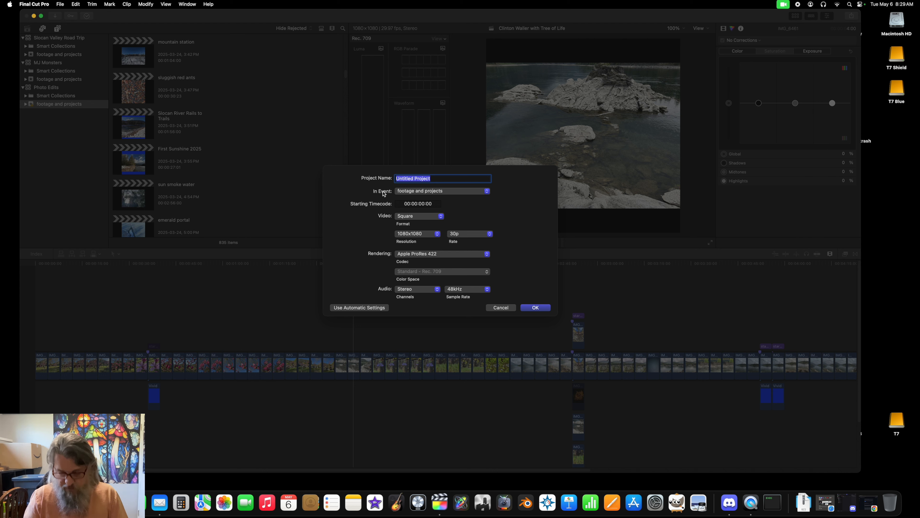
{"action": "type", "text": "Aqua Dreaming"}
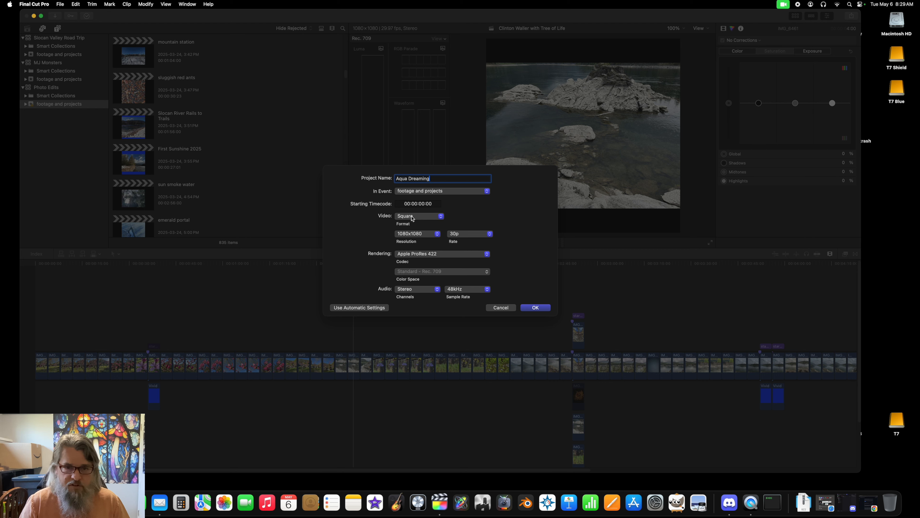
Step: Set the new project's video format to Square
{"action": "left_click", "coordinate": [353, 308]}
{"action": "left_click", "coordinate": [353, 275]}
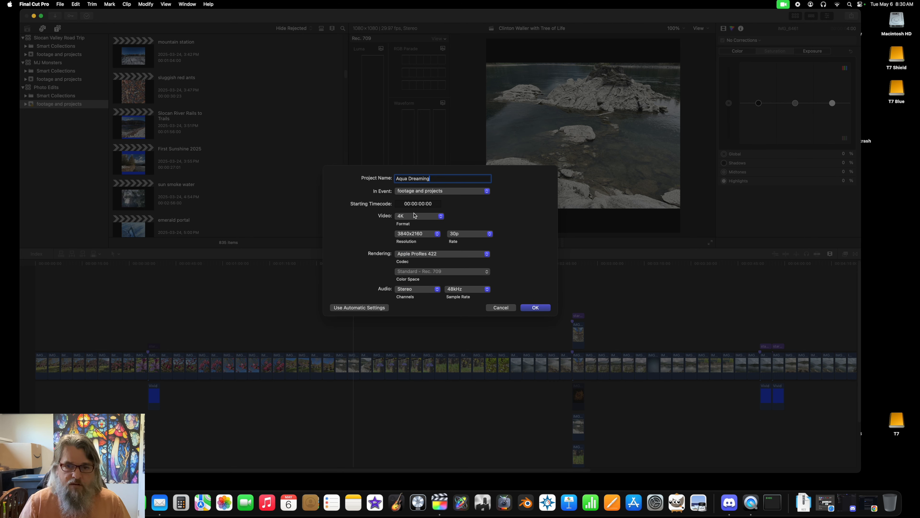
{"action": "left_click", "coordinate": [440, 216]}
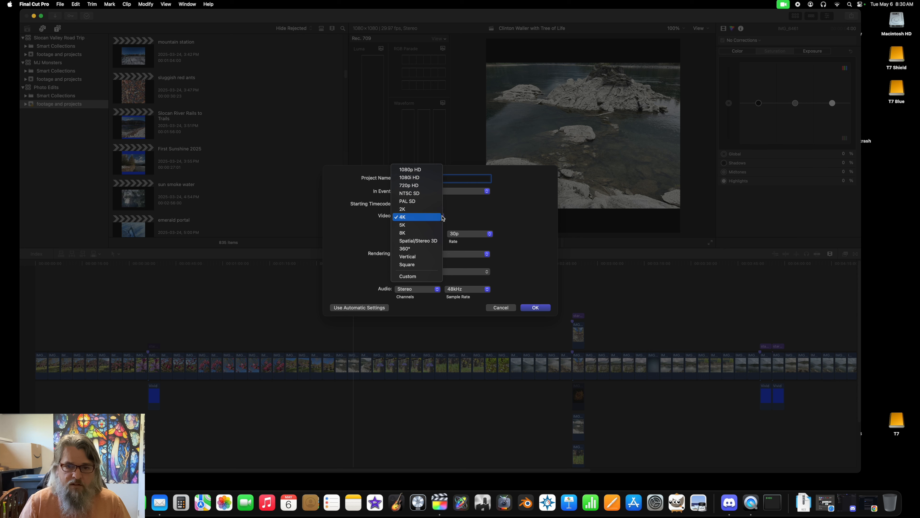
{"action": "left_click", "coordinate": [438, 217]}
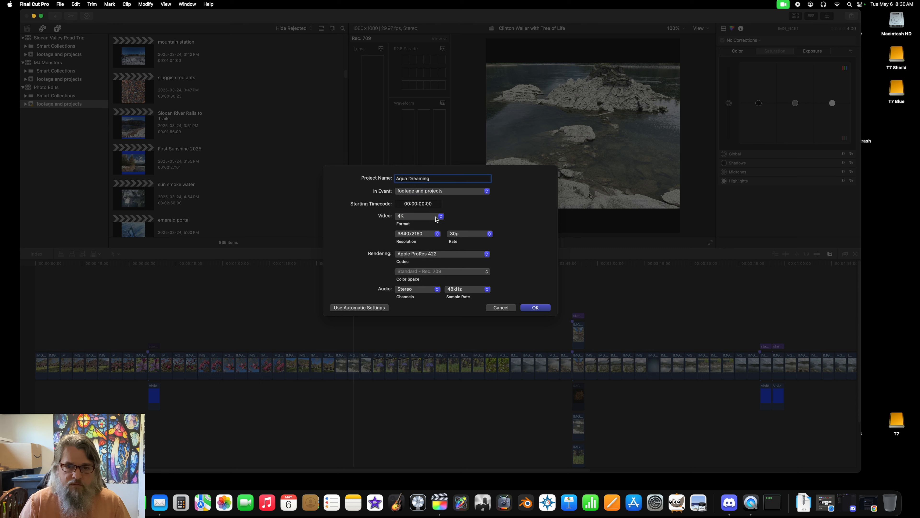
{"action": "left_click", "coordinate": [441, 217]}
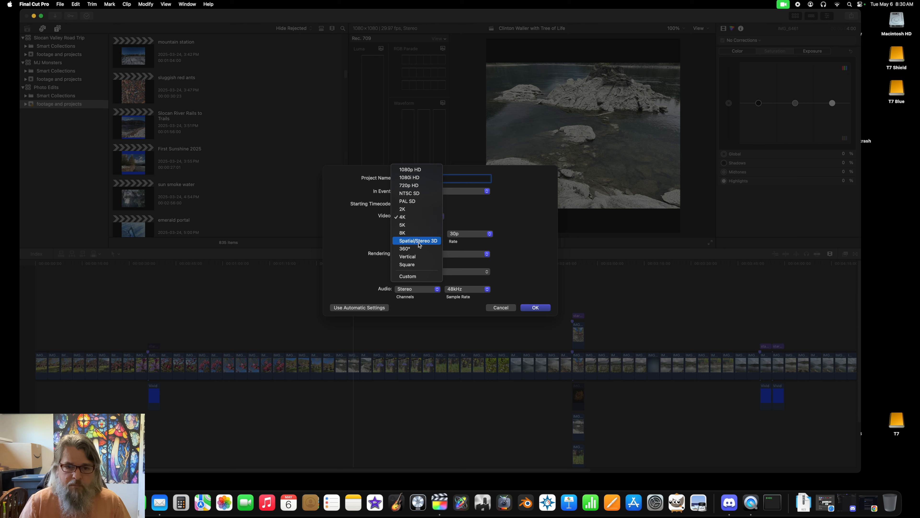
{"action": "left_click", "coordinate": [415, 266]}
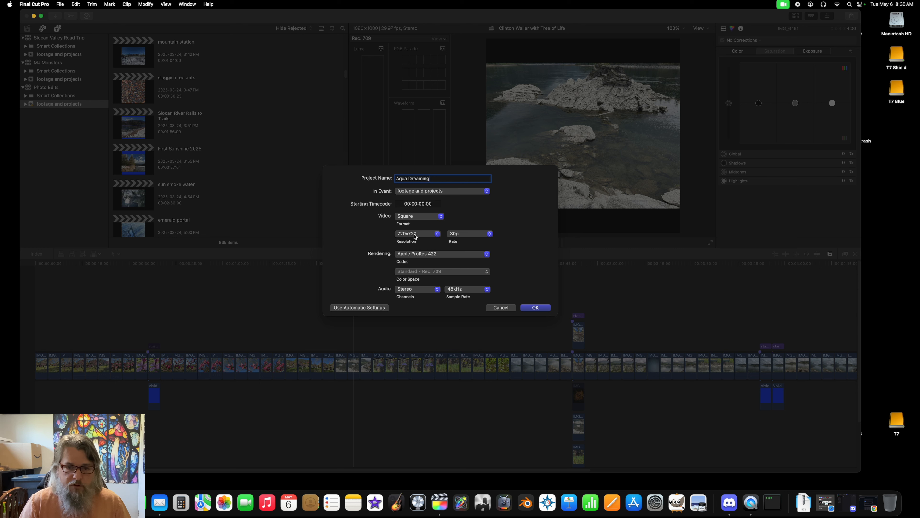
Step: Set the resolution to 1080x1080 and the rate to 30p, and create the project
{"action": "left_click", "coordinate": [437, 234]}
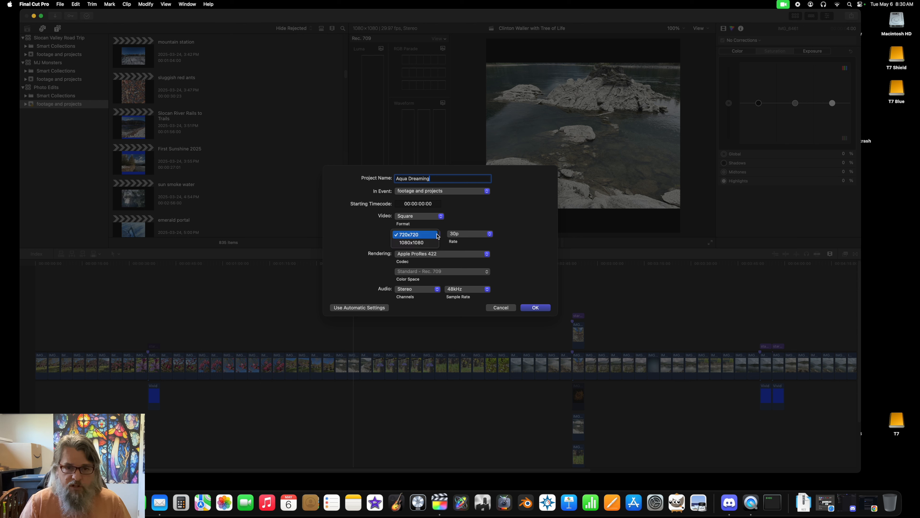
{"action": "left_click", "coordinate": [425, 242]}
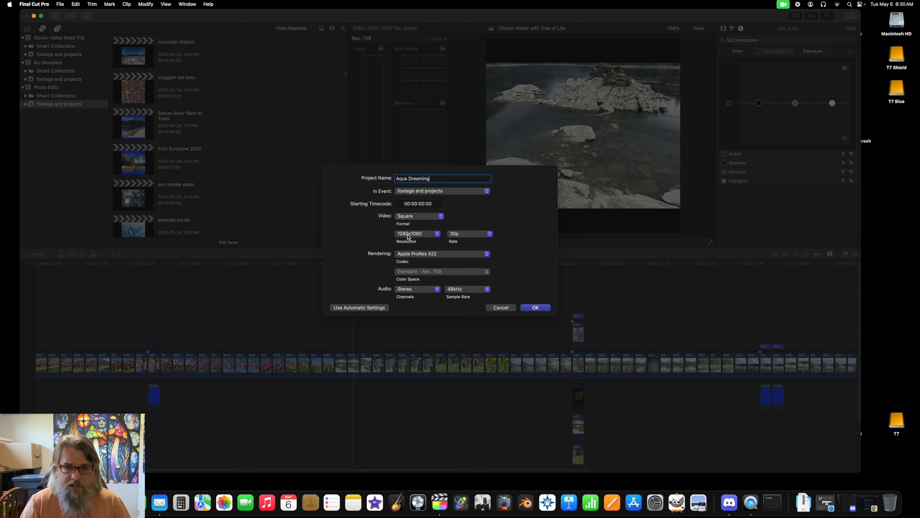
{"action": "left_click", "coordinate": [490, 235]}
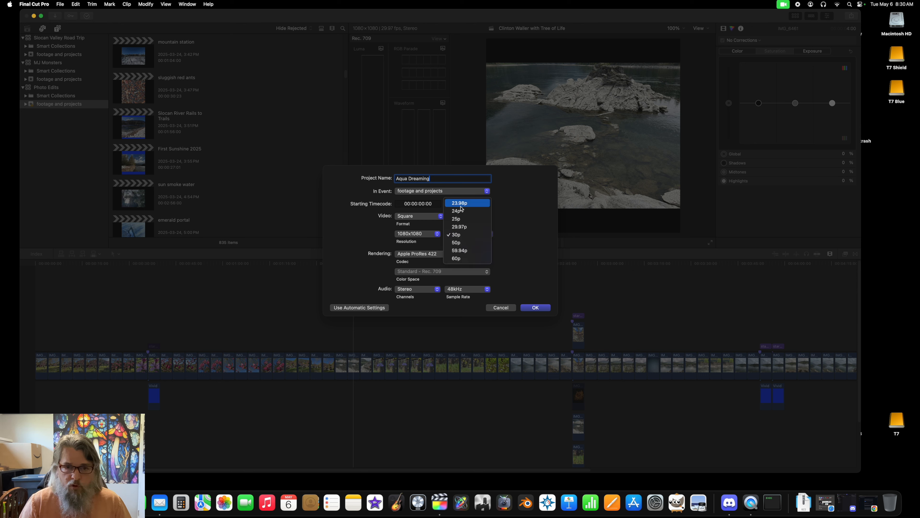
{"action": "left_click", "coordinate": [459, 236]}
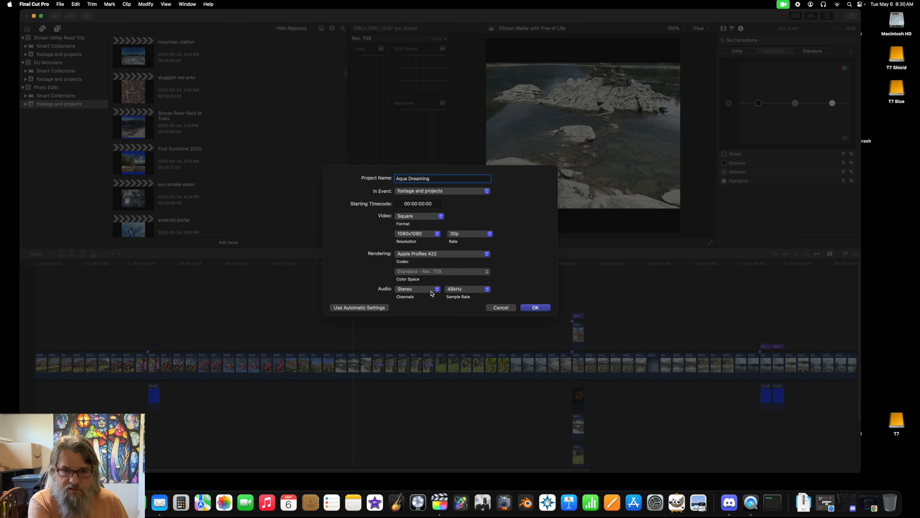
{"action": "left_click", "coordinate": [539, 308]}
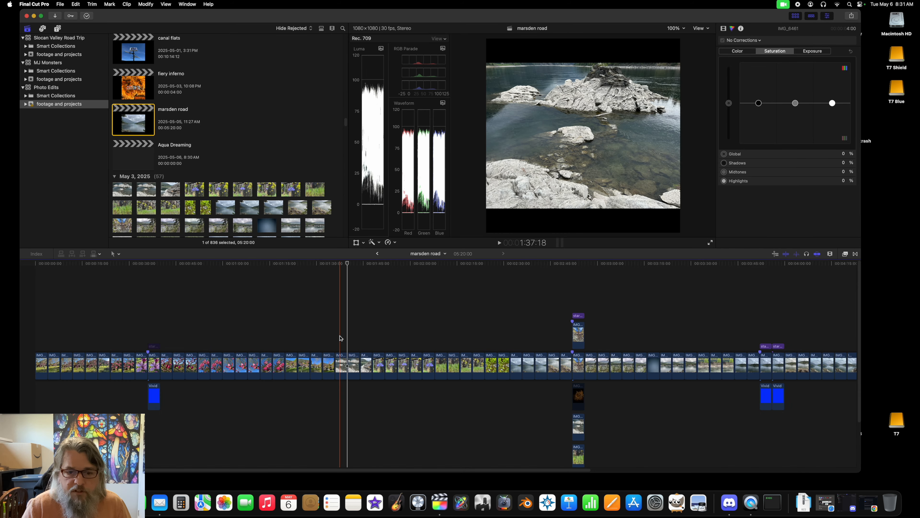
Step: Copy clips IMG_6460, IMG_6461 and IMG_6462 from marsden road into the Aqua Dreaming timeline and delete the gap before them
{"action": "left_click_drag", "start_coordinate": [341, 336], "coordinate": [363, 376]}
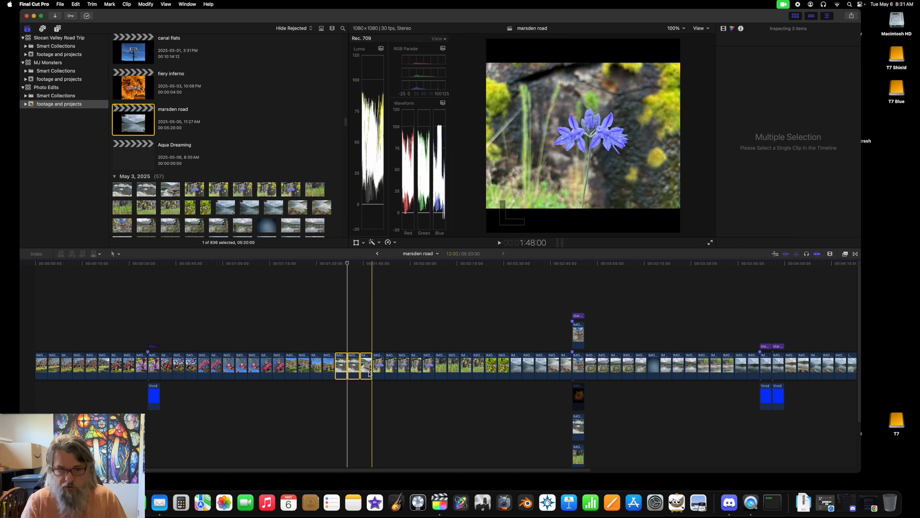
{"action": "double_click", "coordinate": [144, 159]}
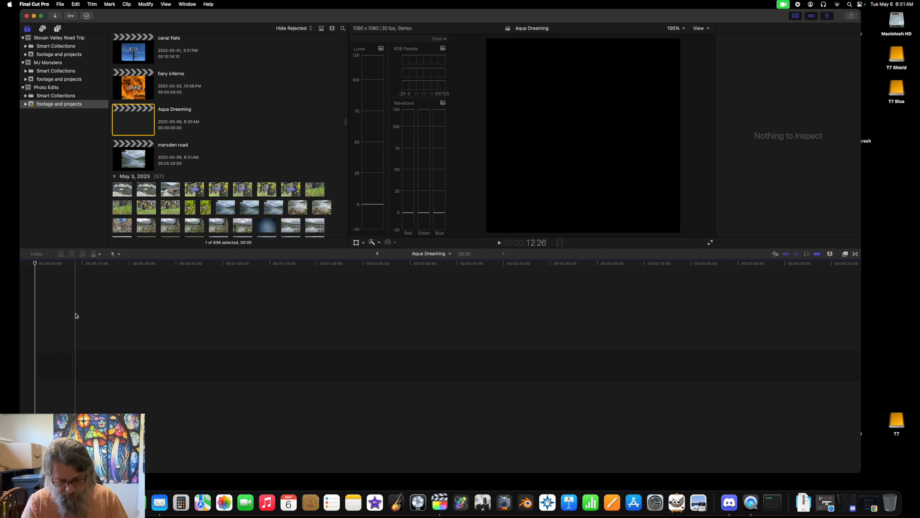
{"action": "key", "text": "super+v"}
{"action": "left_click", "coordinate": [63, 364]}
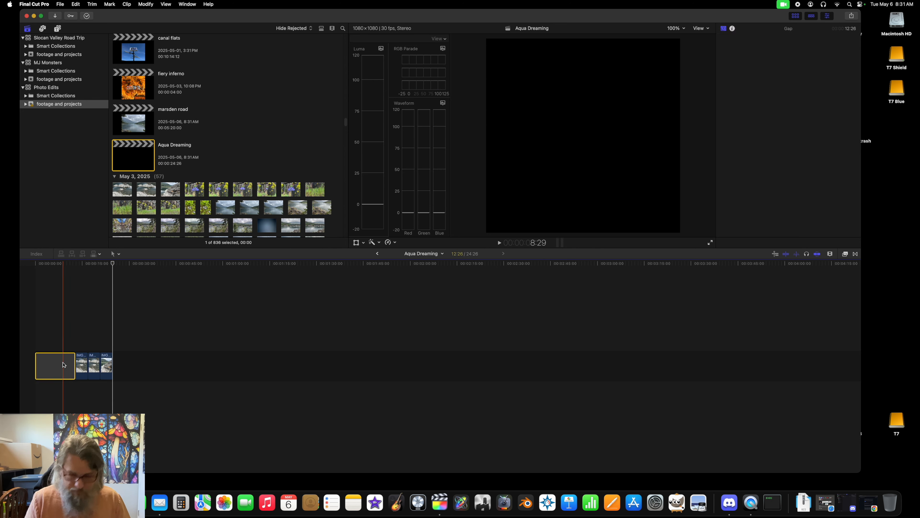
{"action": "key", "text": "Delete"}
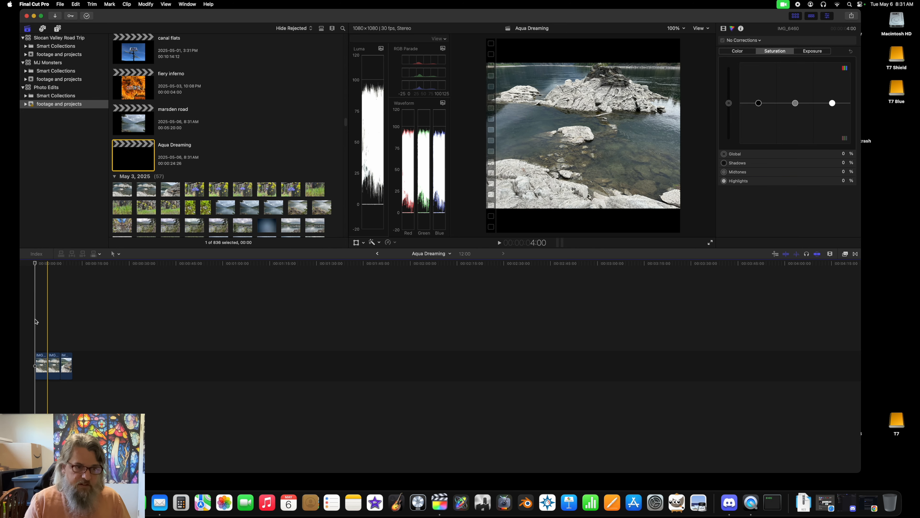
Step: Spread the three pasted clips across the Aqua Dreaming timeline and scrub through them to examine the images
{"action": "left_click", "coordinate": [35, 263]}
{"action": "left_click_drag", "start_coordinate": [35, 264], "coordinate": [40, 264]}
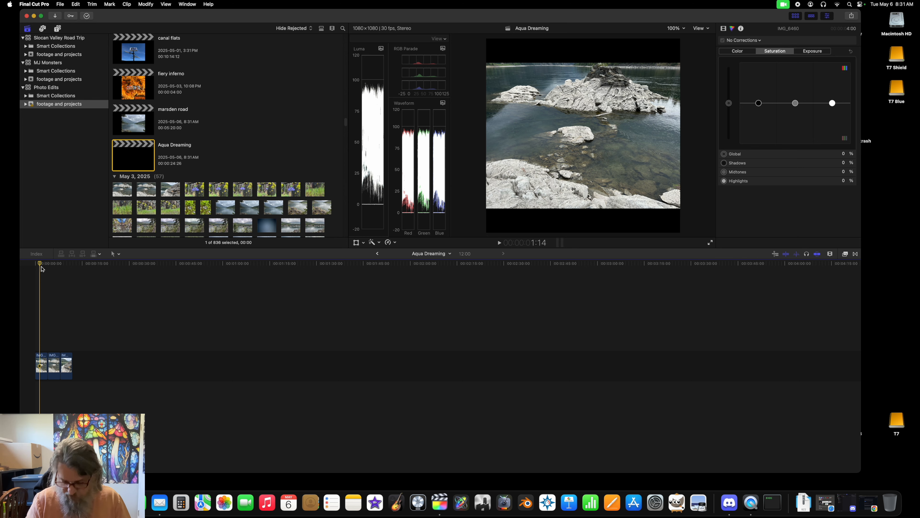
{"action": "double_click", "coordinate": [134, 124]}
{"action": "double_click", "coordinate": [137, 161]}
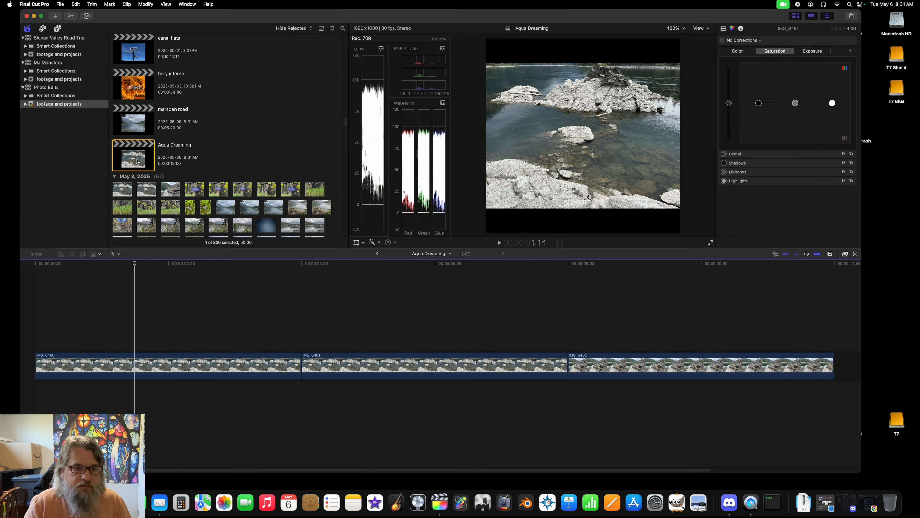
{"action": "key", "text": "super+minus"}
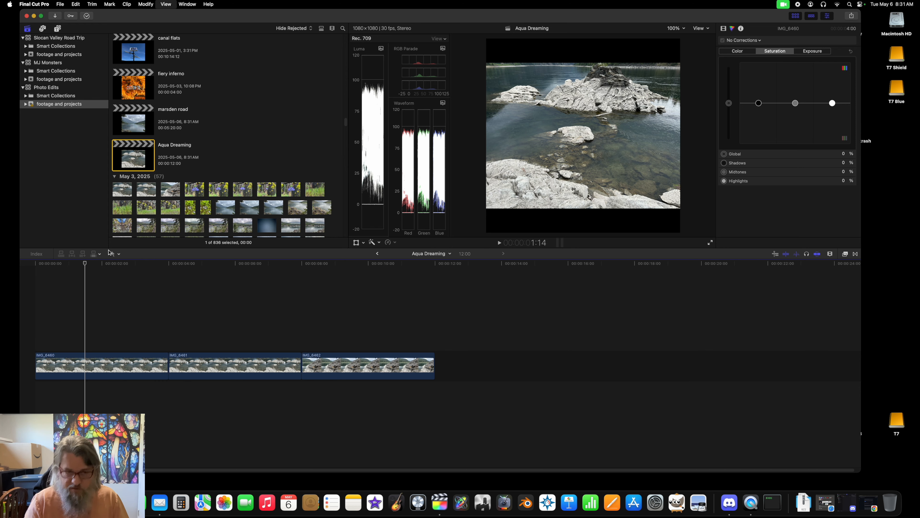
{"action": "key", "text": "super+equal"}
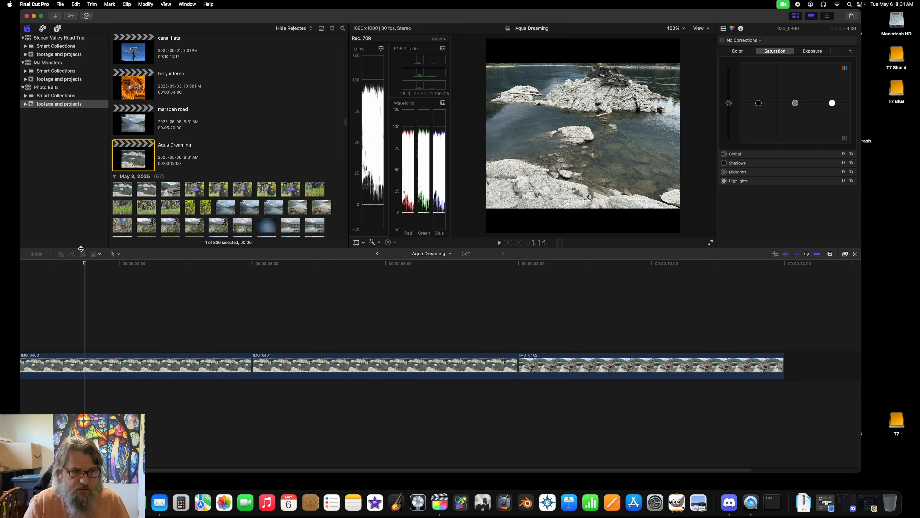
{"action": "left_click_drag", "start_coordinate": [391, 17], "coordinate": [424, 19]}
{"action": "left_click_drag", "start_coordinate": [118, 266], "coordinate": [622, 280]}
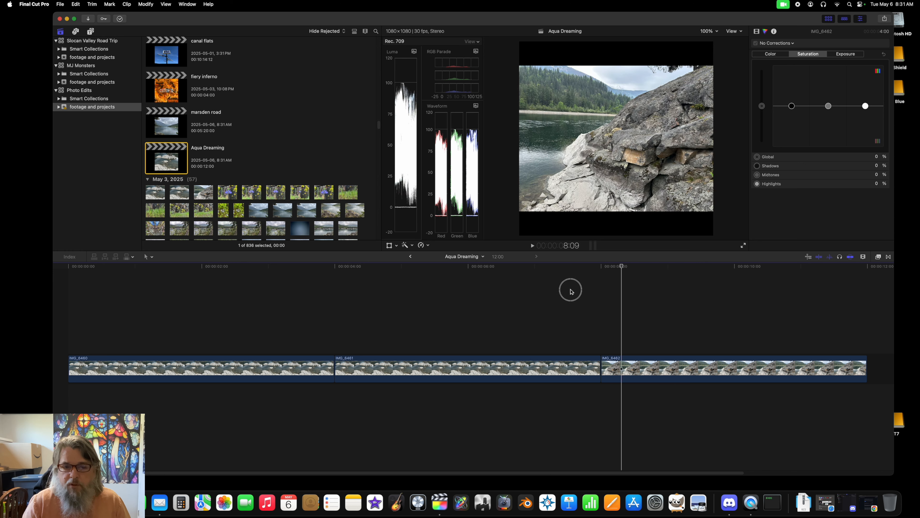
{"action": "left_click", "coordinate": [257, 318]}
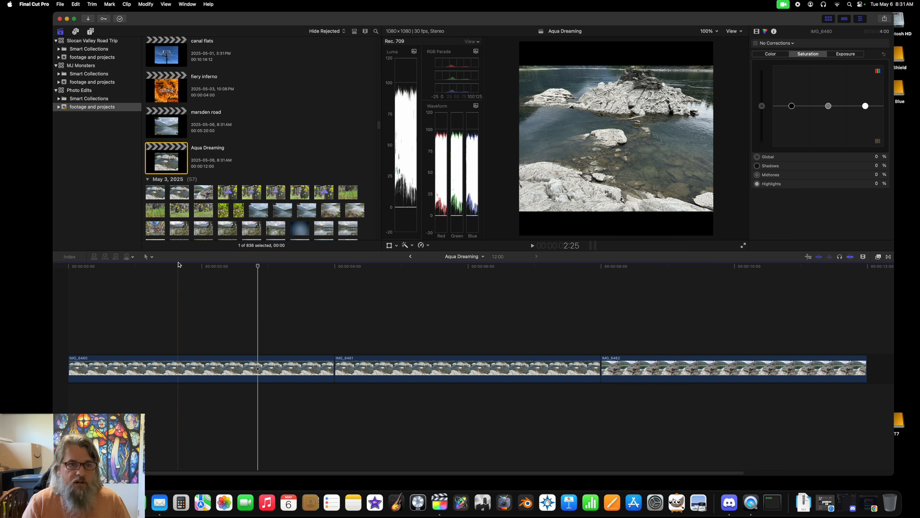
Step: Add the Vivid solid generator beneath the clips, starting at the beginning of the timeline
{"action": "left_click", "coordinate": [91, 32]}
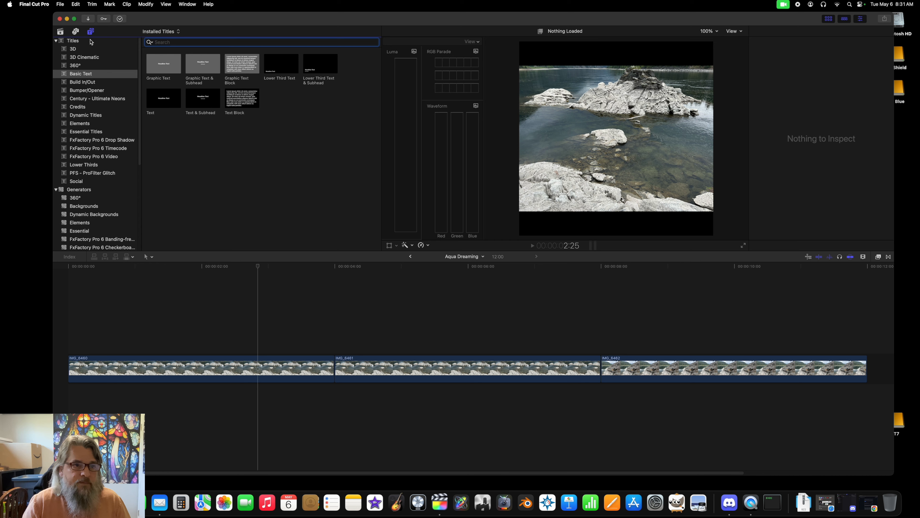
{"action": "scroll", "coordinate": [97, 173], "scroll_direction": "down", "scroll_amount": 5}
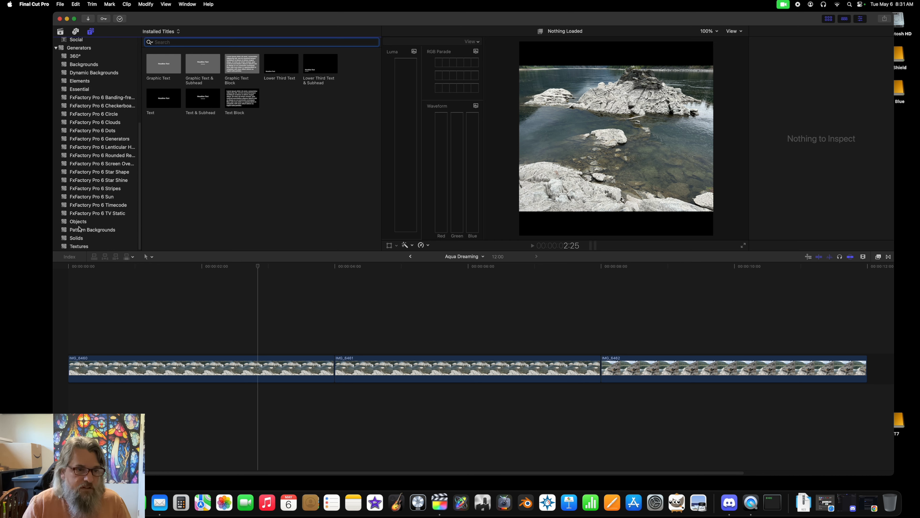
{"action": "left_click", "coordinate": [80, 239]}
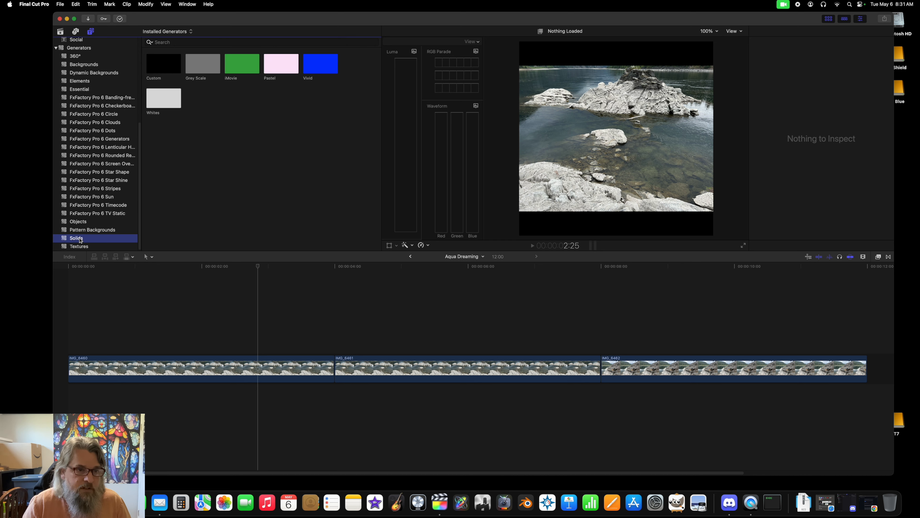
{"action": "left_click", "coordinate": [324, 65]}
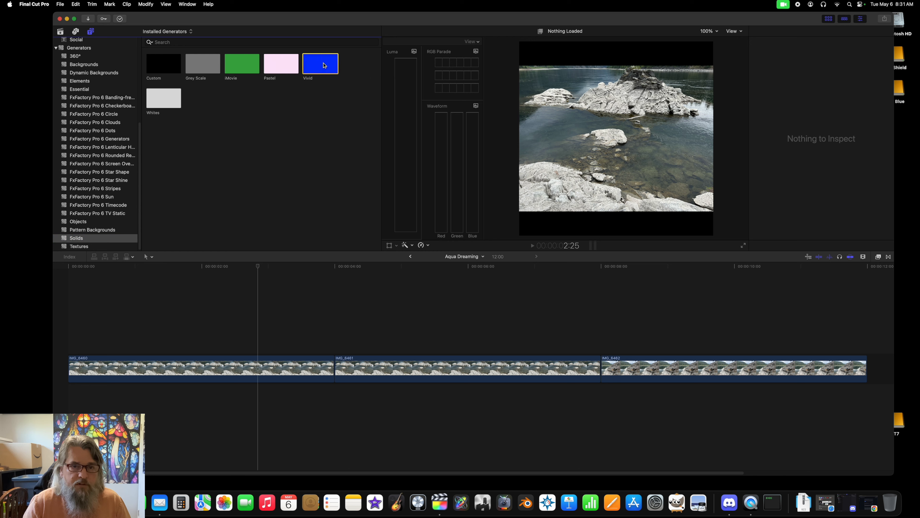
{"action": "left_click_drag", "start_coordinate": [323, 63], "coordinate": [78, 412]}
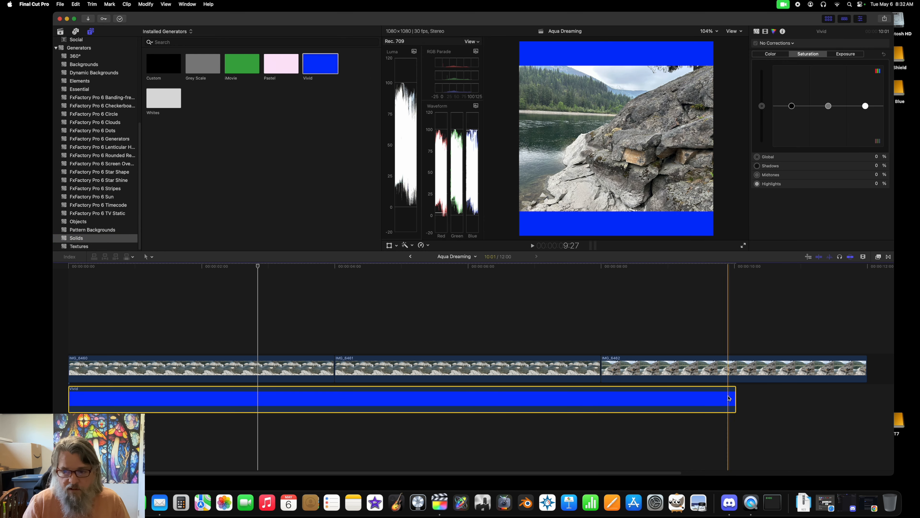
Step: Trim the end of the Vivid generator to the end of the first clip, giving it a 4-second duration
{"action": "left_click", "coordinate": [736, 396]}
{"action": "left_click_drag", "start_coordinate": [736, 397], "coordinate": [334, 414]}
{"action": "left_click", "coordinate": [309, 365]}
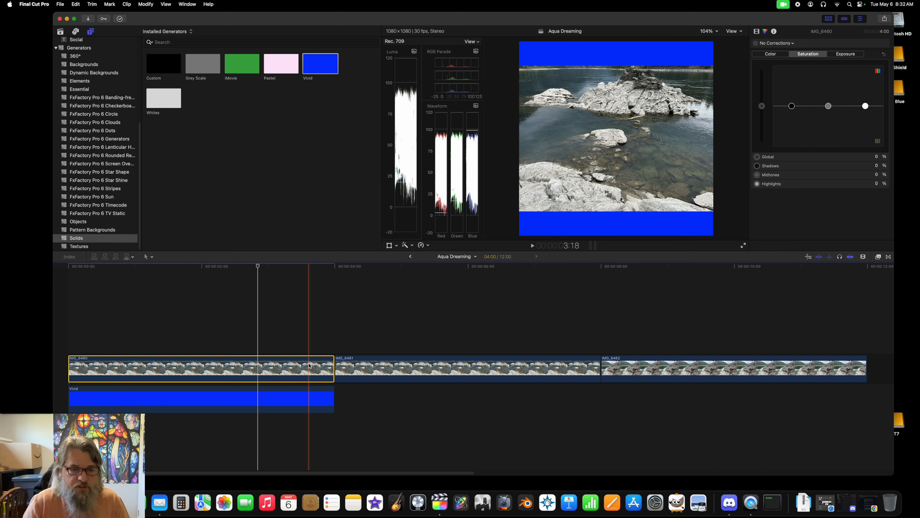
Step: Copy the trimmed Vivid generator and paste it beneath the second and third clips
{"action": "left_click", "coordinate": [303, 401]}
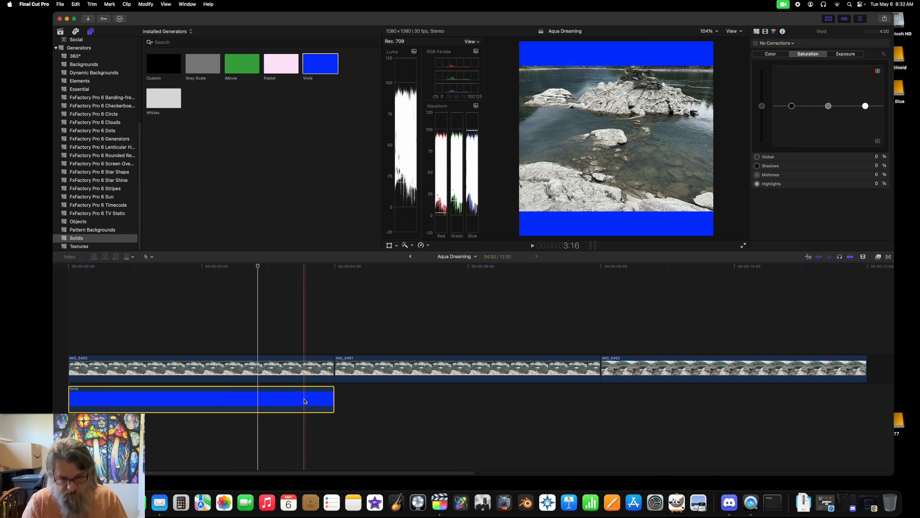
{"action": "left_click", "coordinate": [340, 281]}
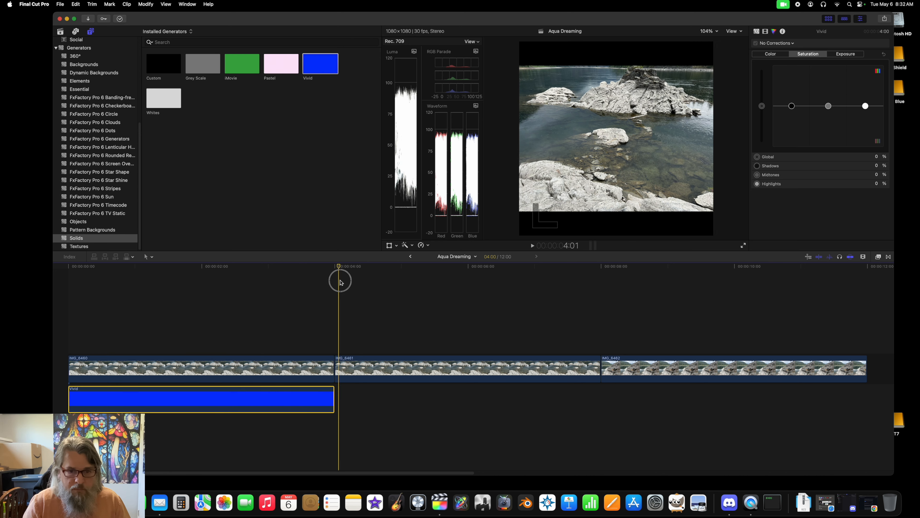
{"action": "left_click", "coordinate": [335, 281]}
{"action": "key", "text": "super+v"}
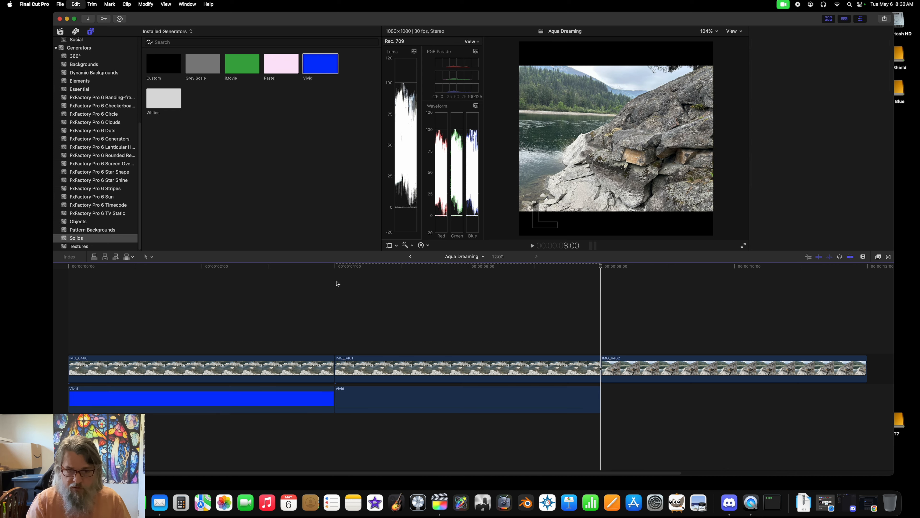
{"action": "key", "text": "super+v"}
Step: Scrub from the first clip into the second to examine the images against the blue background
{"action": "left_click", "coordinate": [233, 267]}
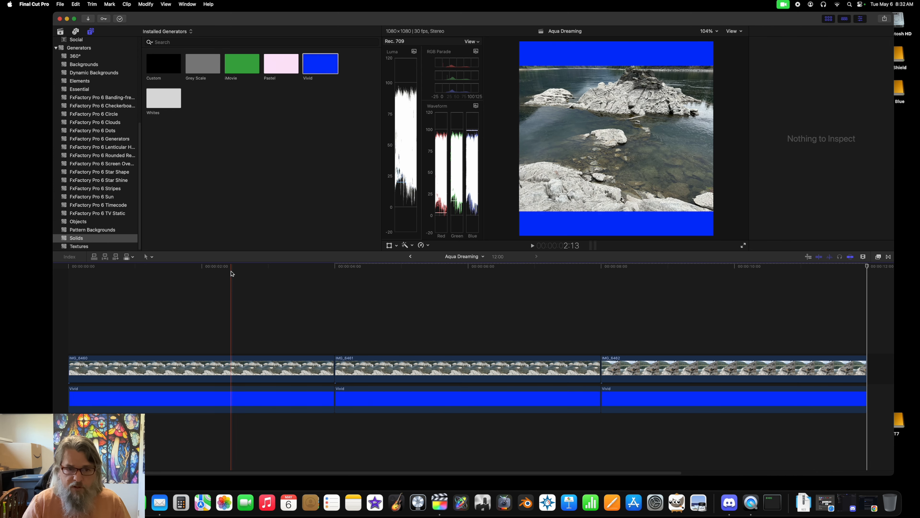
{"action": "key", "text": "super+6"}
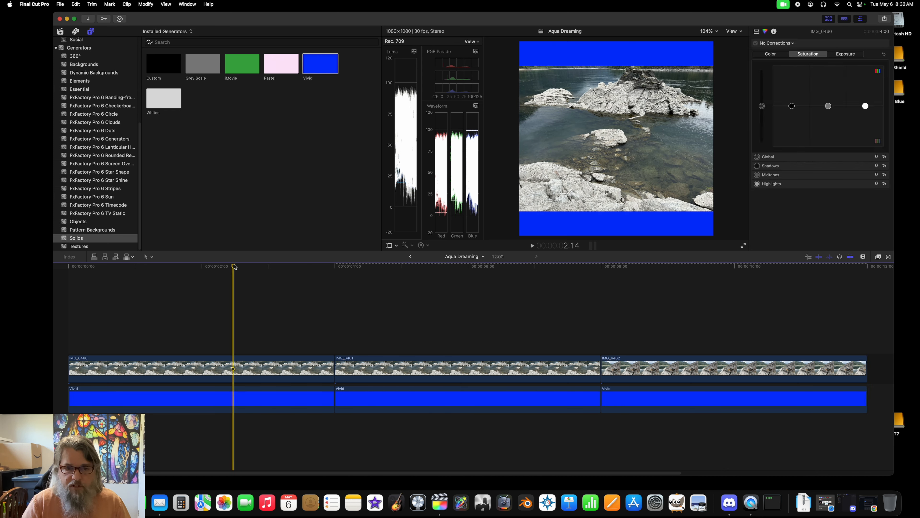
{"action": "left_click_drag", "start_coordinate": [233, 266], "coordinate": [463, 302]}
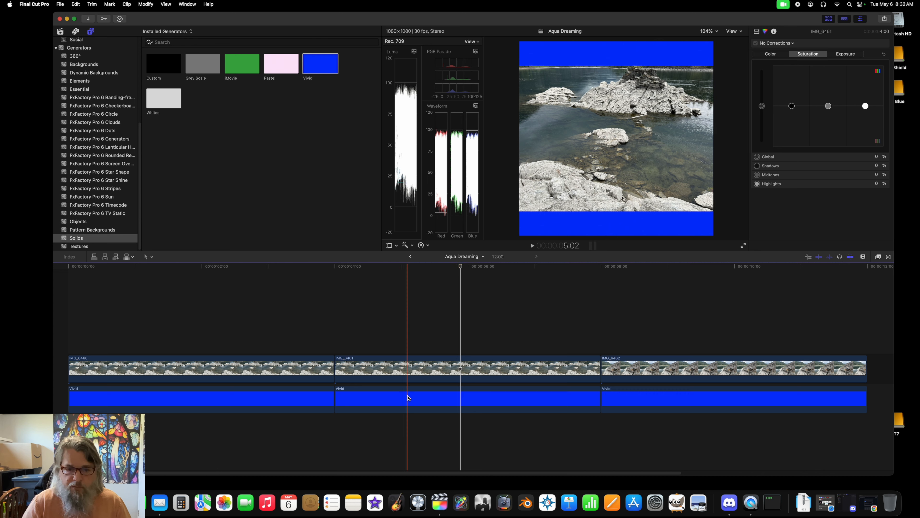
Step: Disable and re-enable the Vivid generator beneath the second clip several times to compare the frame with and without the blue background
{"action": "left_click", "coordinate": [408, 403]}
{"action": "key", "text": "v"}
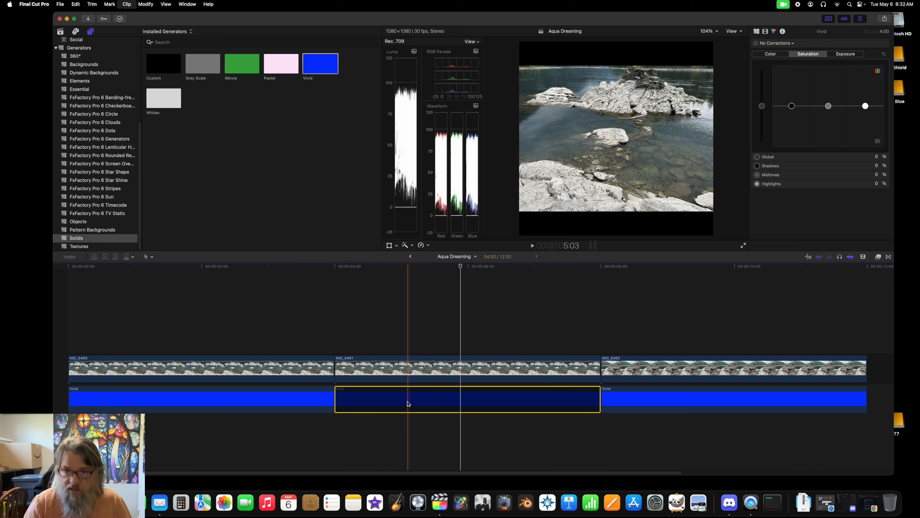
{"action": "key", "text": "v"}
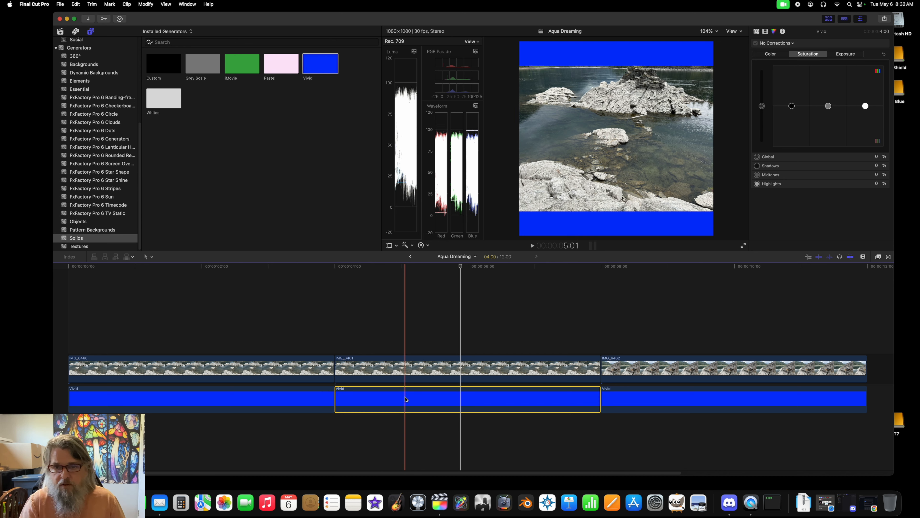
{"action": "key", "text": "v"}
{"action": "key", "text": "v"}
{"action": "key", "text": "v"}
{"action": "key", "text": "v"}
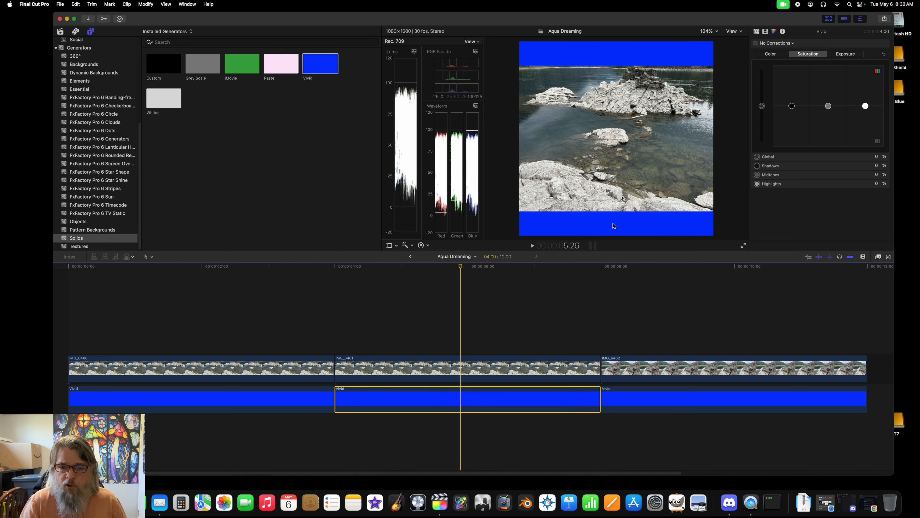
Step: Set the Spatial Conform type of the second clip, IMG_6461, to None
{"action": "left_click", "coordinate": [459, 369]}
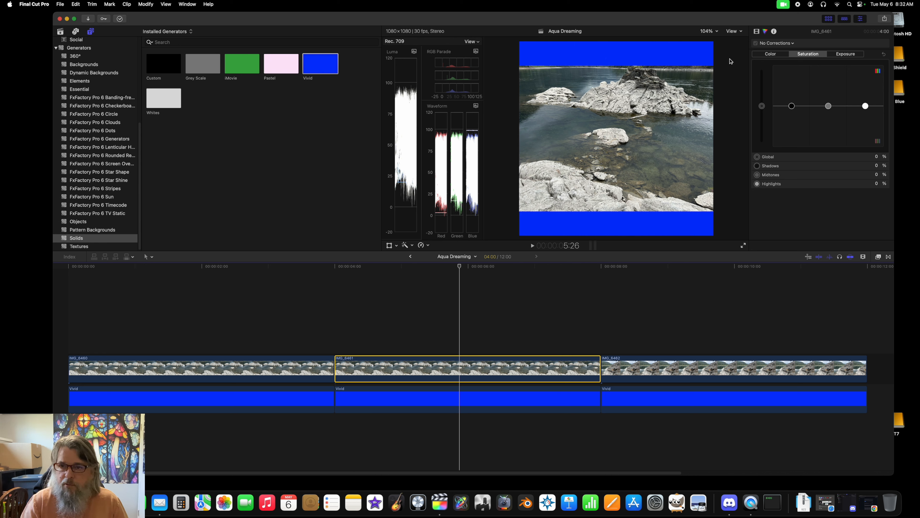
{"action": "left_click", "coordinate": [757, 31]}
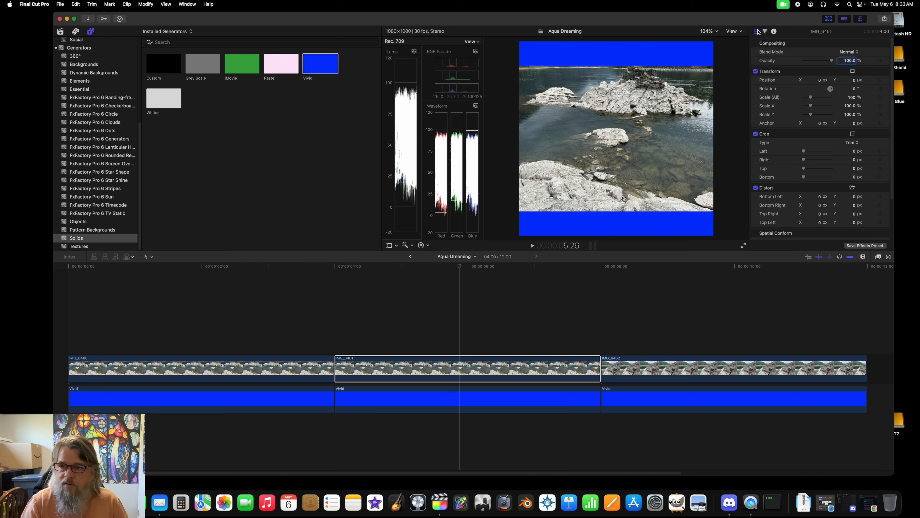
{"action": "scroll", "coordinate": [789, 151], "scroll_direction": "down", "scroll_amount": 3}
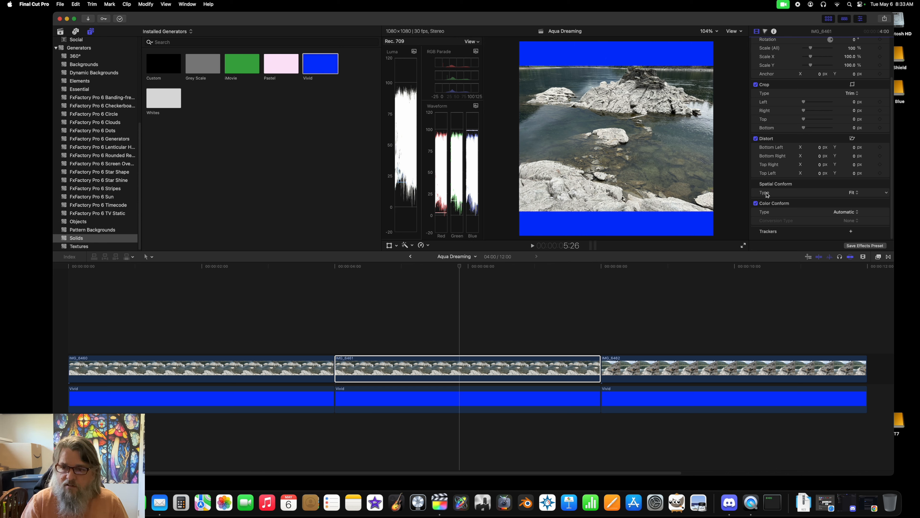
{"action": "left_click", "coordinate": [853, 193]}
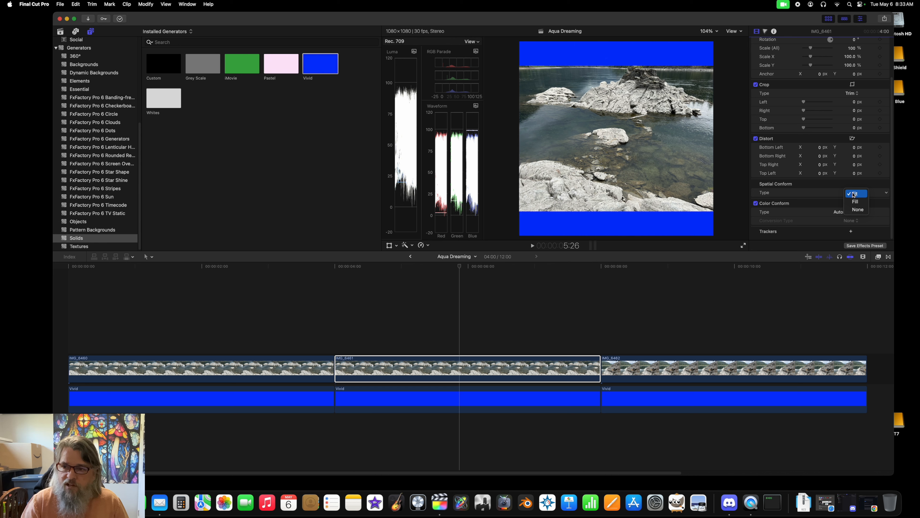
{"action": "left_click", "coordinate": [857, 209]}
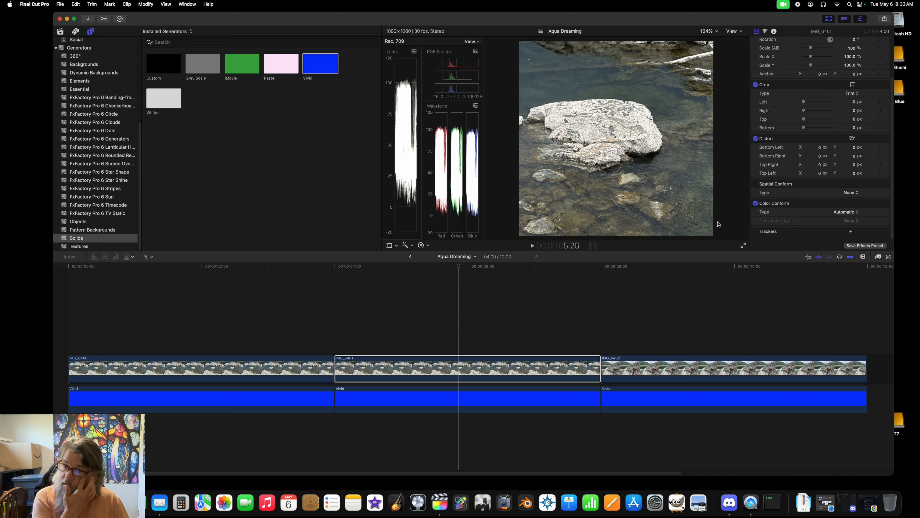
Step: Place the playhead at 6:13 and use Transform to move the second clip's image around, ending with the river rock near the frame's centre
{"action": "left_click", "coordinate": [529, 315]}
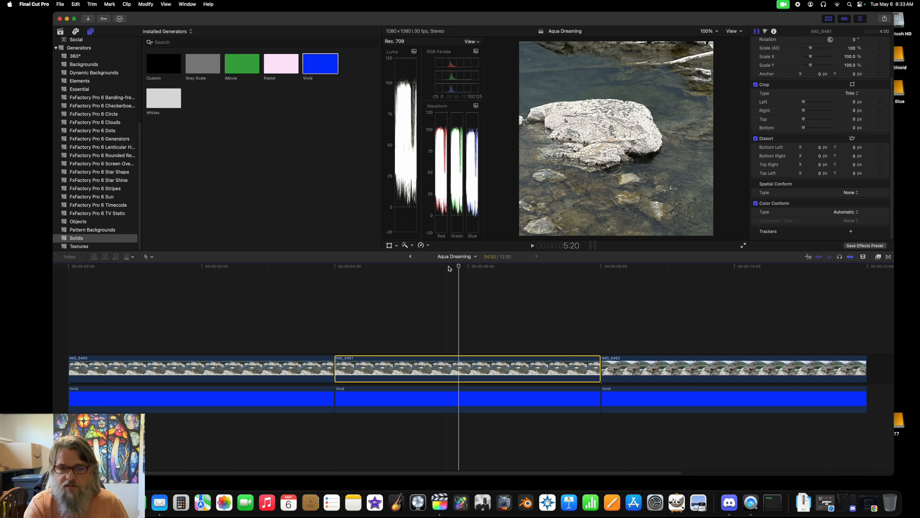
{"action": "left_click_drag", "start_coordinate": [459, 267], "coordinate": [496, 287]}
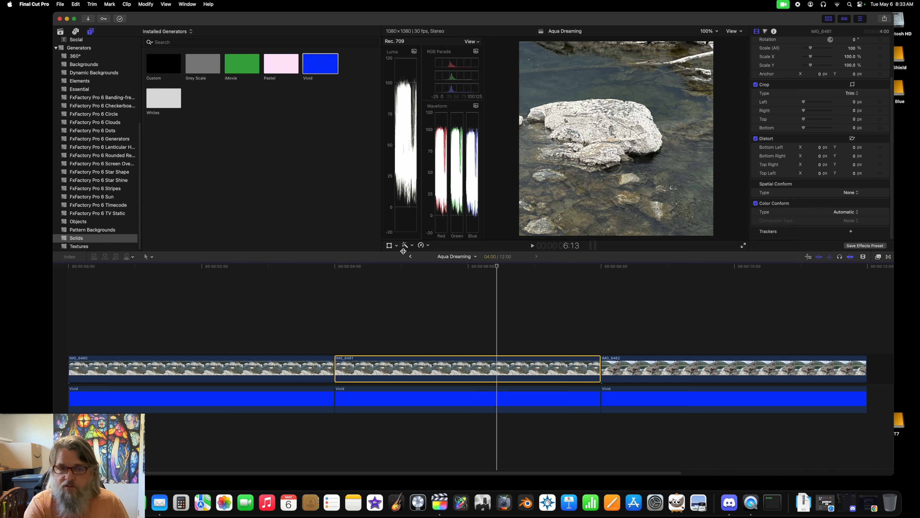
{"action": "left_click", "coordinate": [389, 246]}
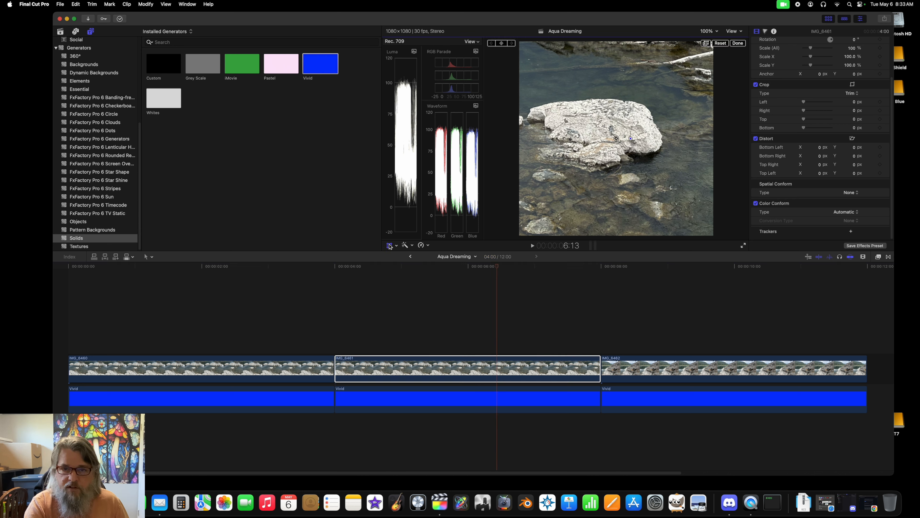
{"action": "left_click_drag", "start_coordinate": [616, 139], "coordinate": [866, 215]}
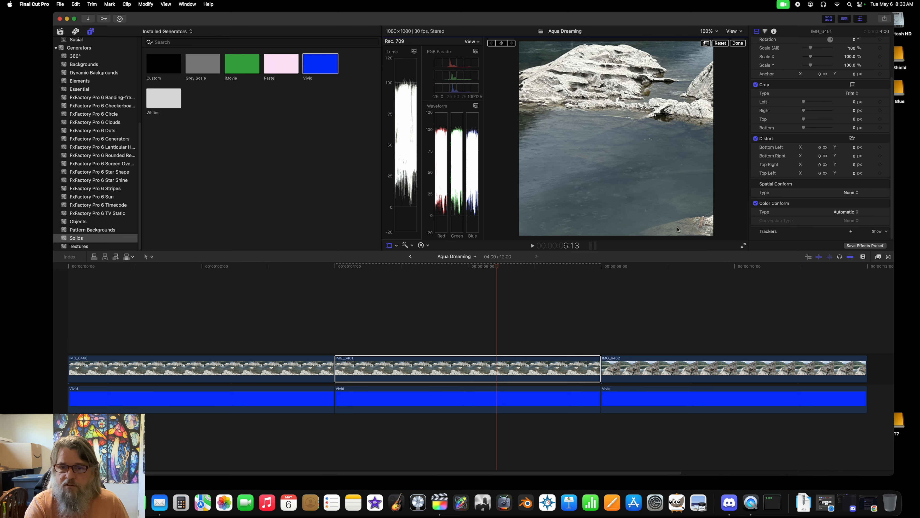
{"action": "left_click_drag", "start_coordinate": [626, 156], "coordinate": [681, 250]}
{"action": "left_click_drag", "start_coordinate": [676, 314], "coordinate": [550, 141]}
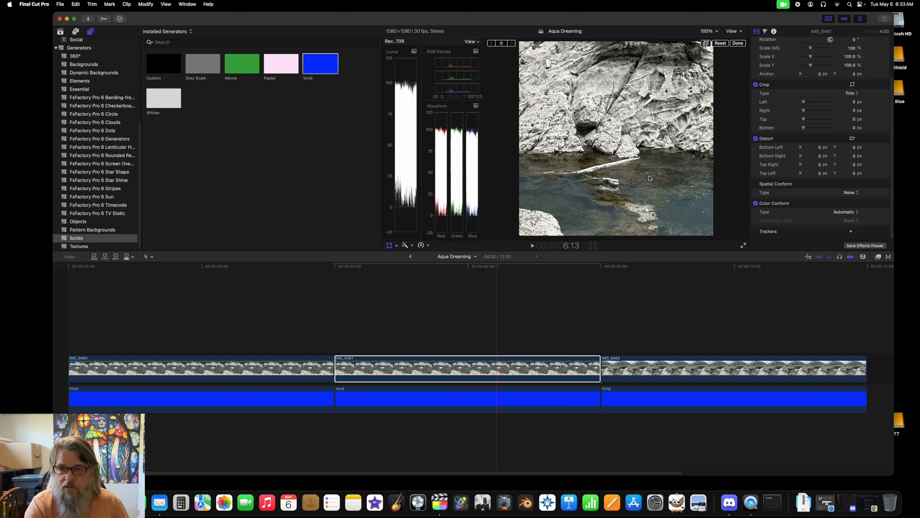
{"action": "left_click_drag", "start_coordinate": [642, 175], "coordinate": [639, 264]}
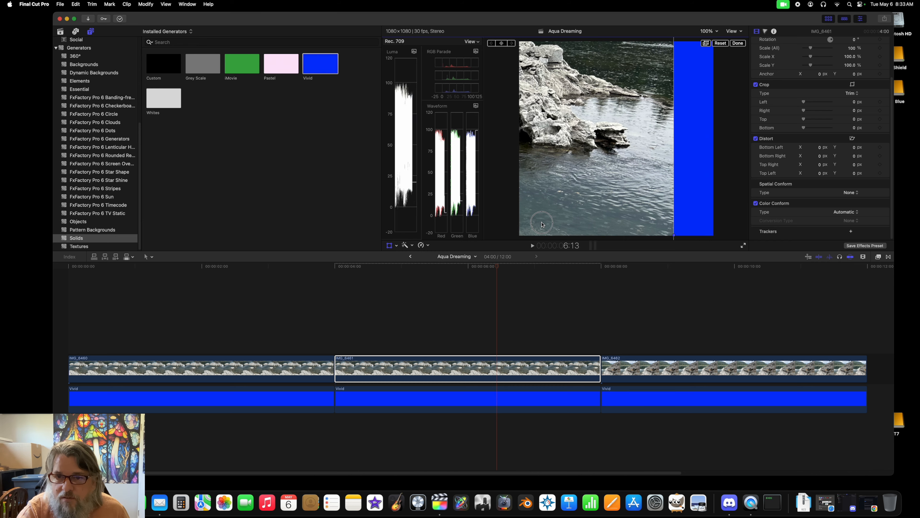
{"action": "left_click_drag", "start_coordinate": [542, 222], "coordinate": [683, 79]}
{"action": "left_click_drag", "start_coordinate": [618, 150], "coordinate": [723, 216]}
{"action": "left_click_drag", "start_coordinate": [582, 126], "coordinate": [580, 125]}
{"action": "left_click_drag", "start_coordinate": [671, 167], "coordinate": [531, 95]}
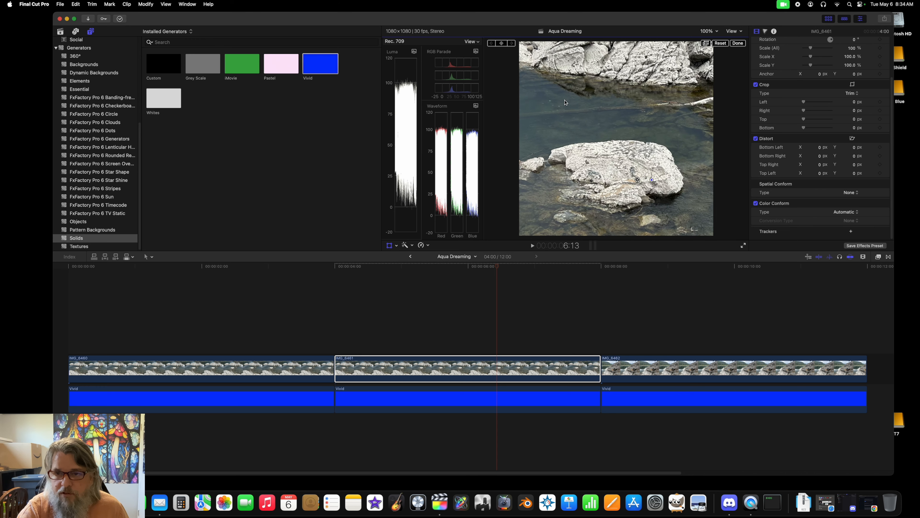
{"action": "left_click_drag", "start_coordinate": [603, 128], "coordinate": [617, 123]}
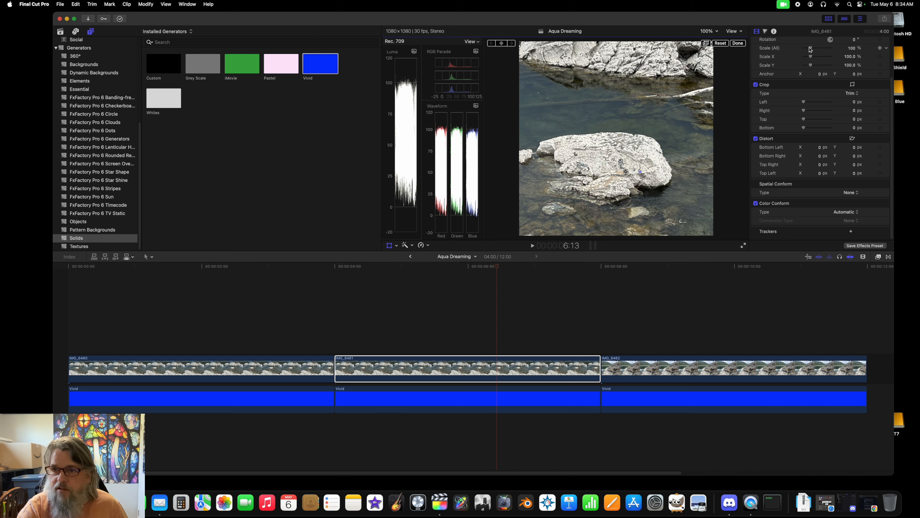
Step: Scale the second clip down to 39% and reposition it so the image covers the square frame
{"action": "left_click_drag", "start_coordinate": [811, 50], "coordinate": [807, 51]}
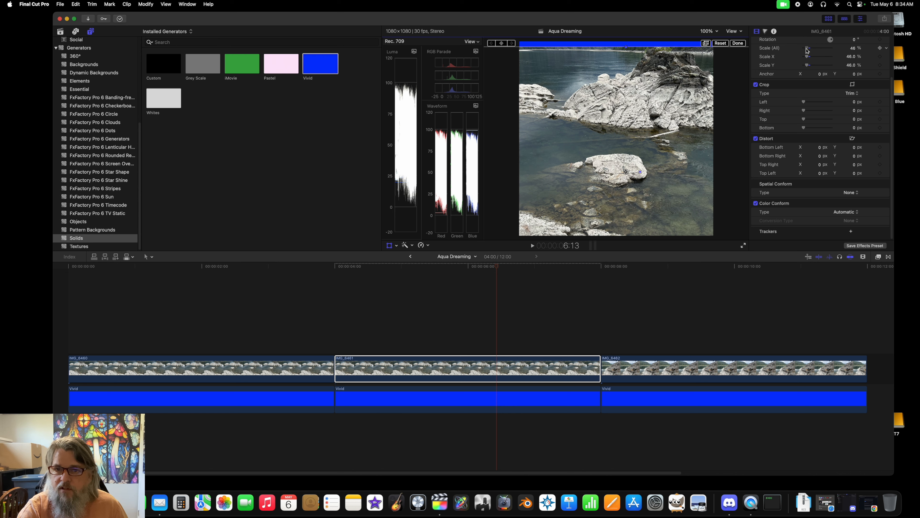
{"action": "left_click_drag", "start_coordinate": [586, 171], "coordinate": [575, 119]}
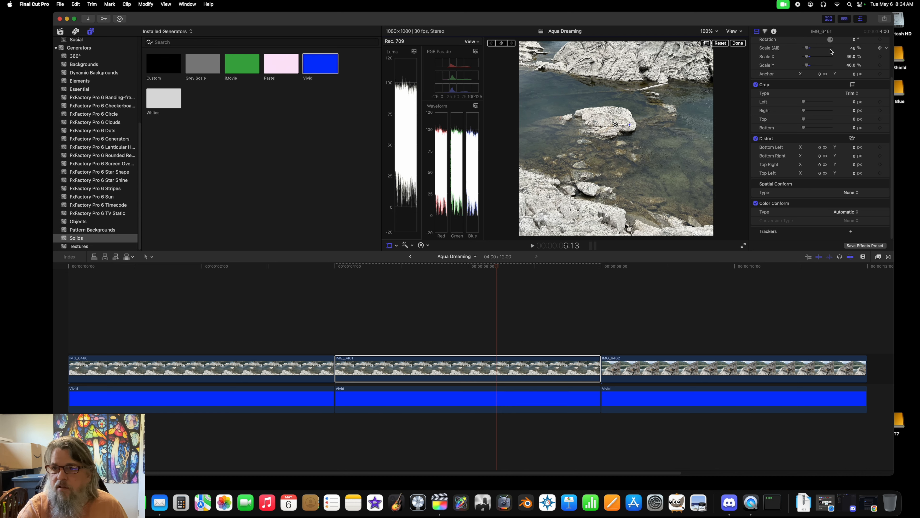
{"action": "left_click_drag", "start_coordinate": [808, 49], "coordinate": [807, 50]}
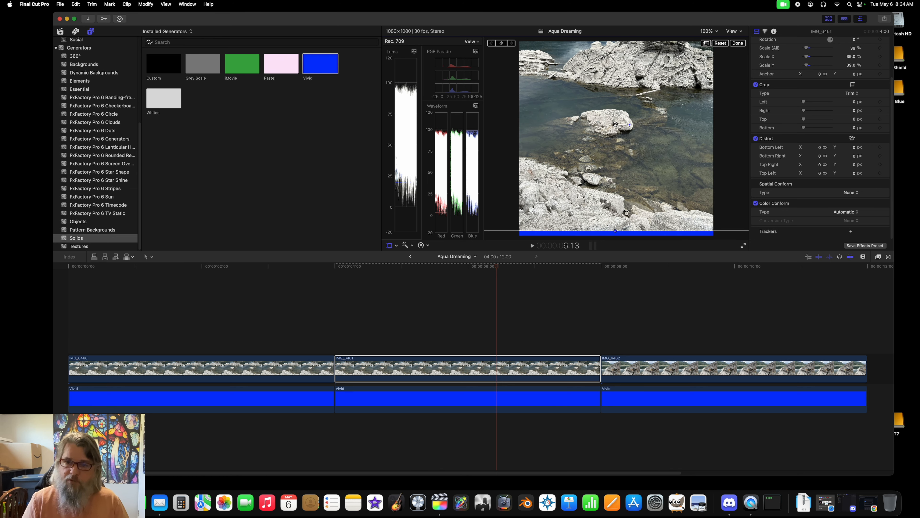
{"action": "left_click_drag", "start_coordinate": [563, 92], "coordinate": [563, 103]}
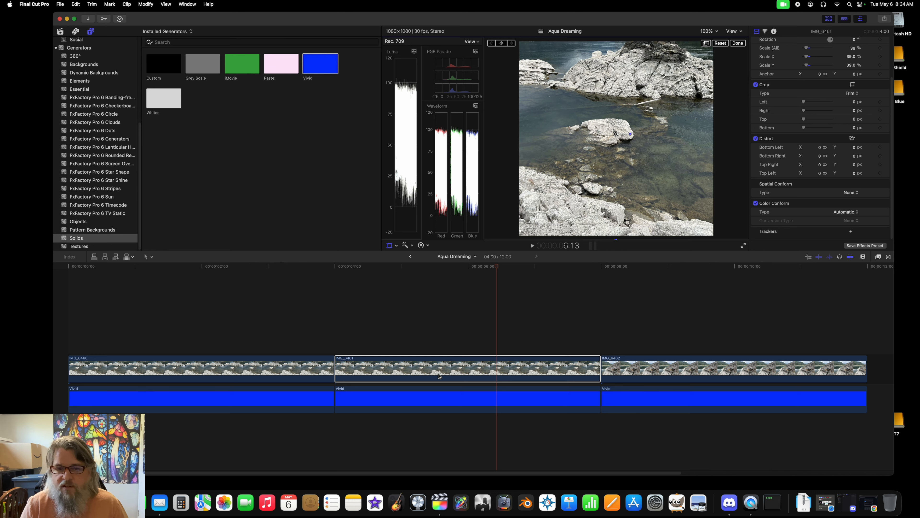
Step: View the second clip's file information and shift its image slightly to the left in the frame
{"action": "left_click", "coordinate": [774, 32]}
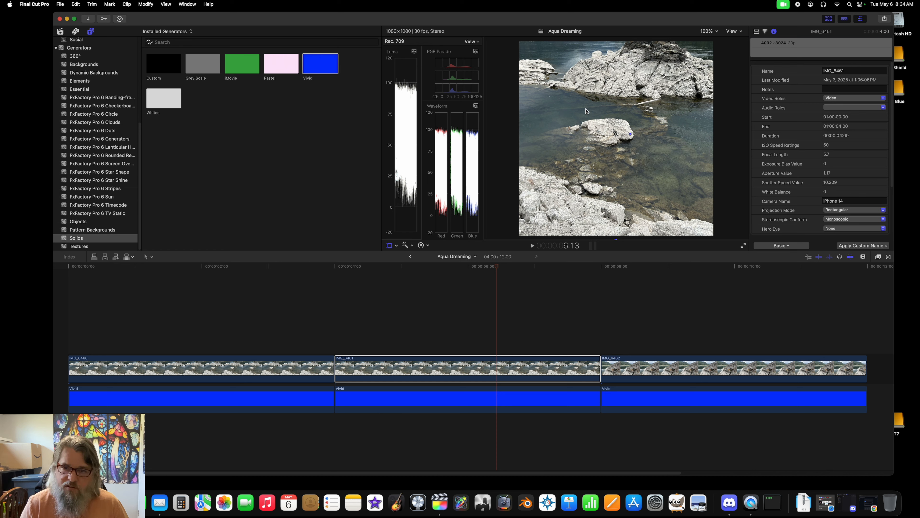
{"action": "mouse_move", "coordinate": [638, 196]}
{"action": "left_mouse_down"}
{"action": "mouse_move", "coordinate": [584, 219]}
{"action": "mouse_move", "coordinate": [734, 142]}
{"action": "mouse_move", "coordinate": [630, 248]}
{"action": "mouse_move", "coordinate": [610, 174]}
{"action": "mouse_move", "coordinate": [628, 196]}
{"action": "left_mouse_up"}
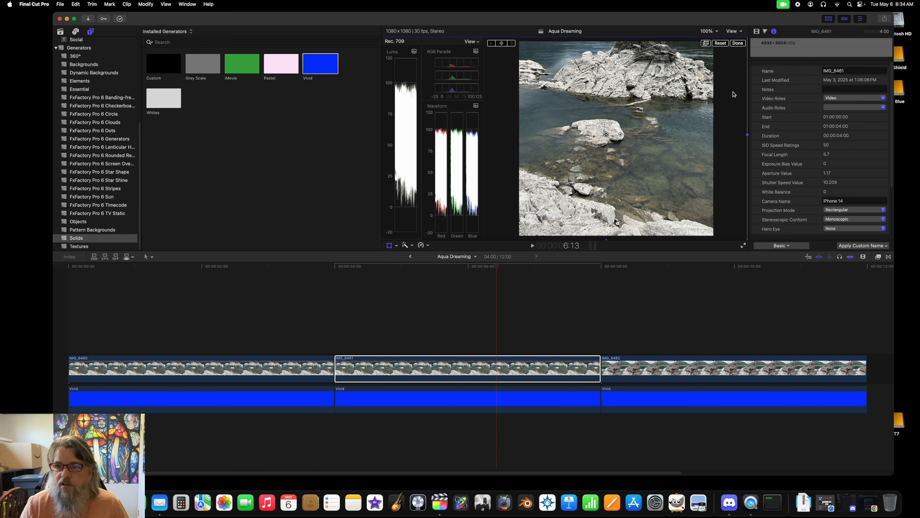
Step: Set the second clip's overall scale to 100% and reposition the image so the large rock sits at the frame's left edge
{"action": "left_click", "coordinate": [757, 32]}
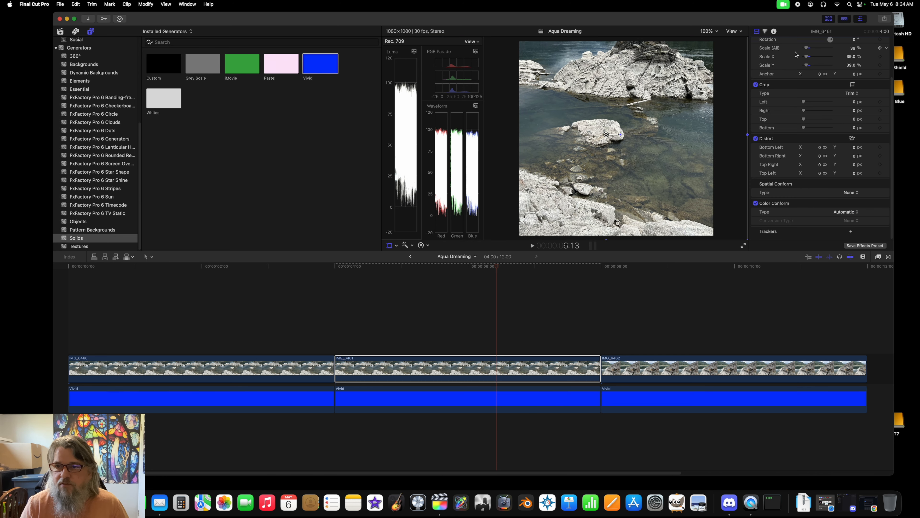
{"action": "left_click", "coordinate": [854, 49]}
{"action": "type", "text": "10"}
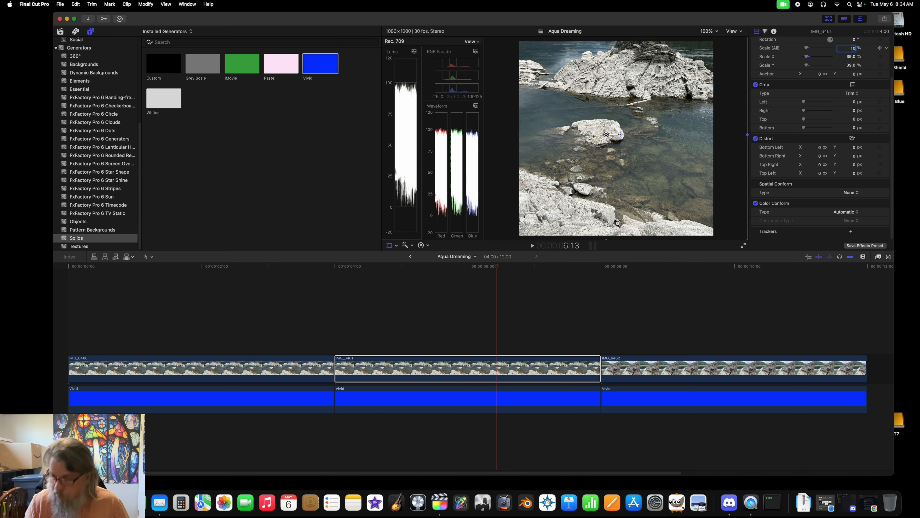
{"action": "type", "text": "0"}
{"action": "key", "text": "Return"}
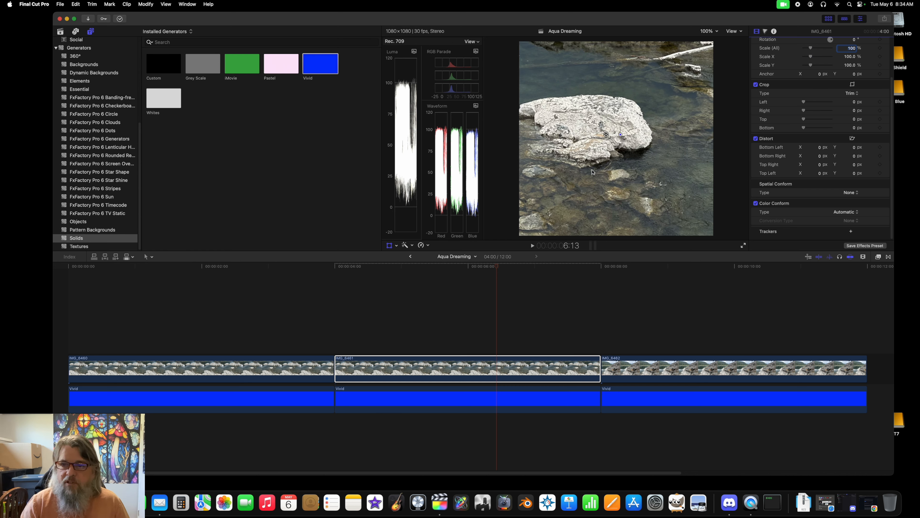
{"action": "left_click_drag", "start_coordinate": [593, 176], "coordinate": [477, 175]}
{"action": "left_click_drag", "start_coordinate": [692, 130], "coordinate": [636, 229]}
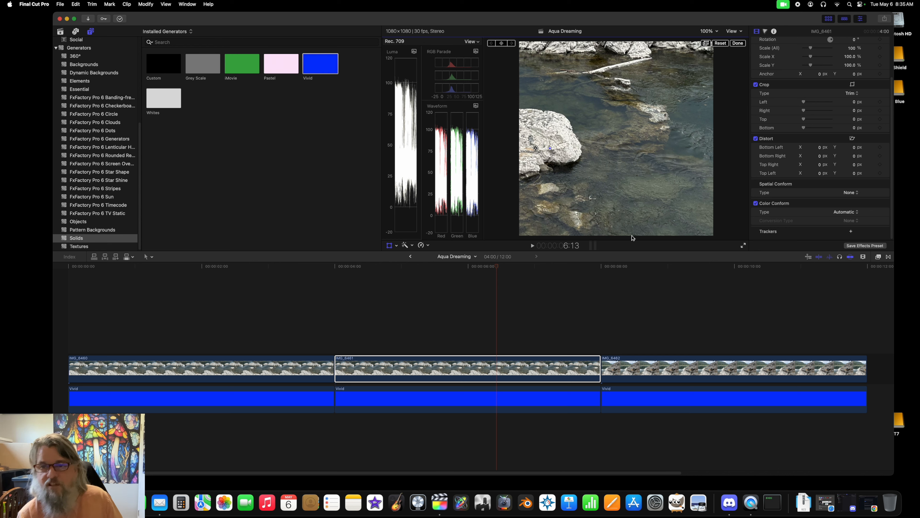
Step: Lower the Shadows exposure of the second clip to -11% with a Color Board correction, leaving Highlights at 0%
{"action": "left_click", "coordinate": [460, 368]}
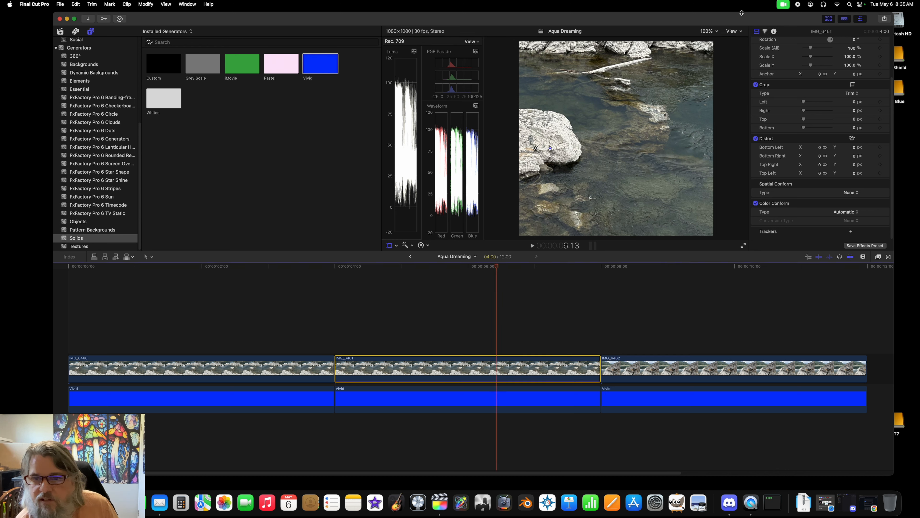
{"action": "left_click", "coordinate": [765, 32]}
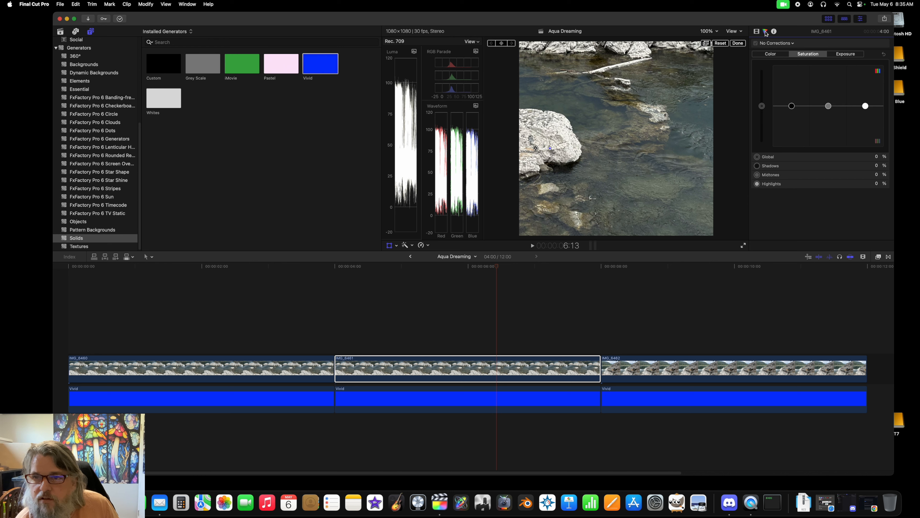
{"action": "left_click", "coordinate": [846, 55]}
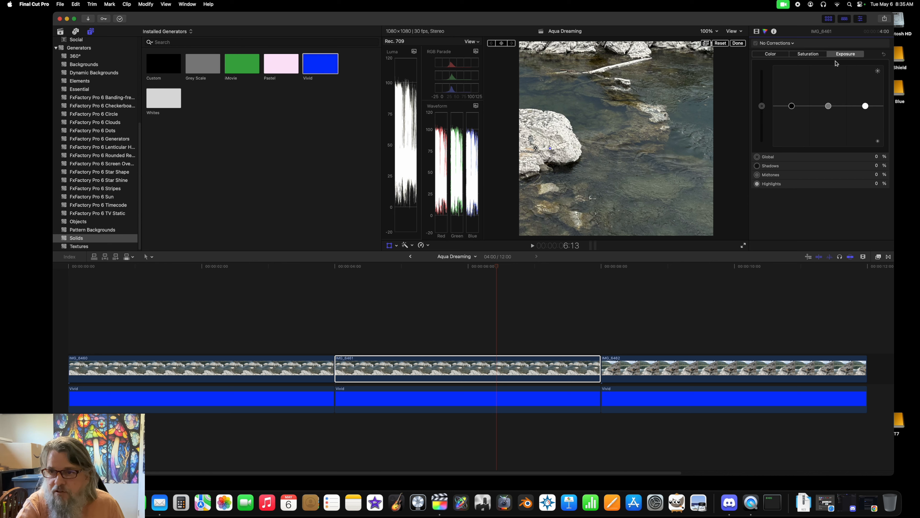
{"action": "left_click_drag", "start_coordinate": [792, 106], "coordinate": [792, 112]}
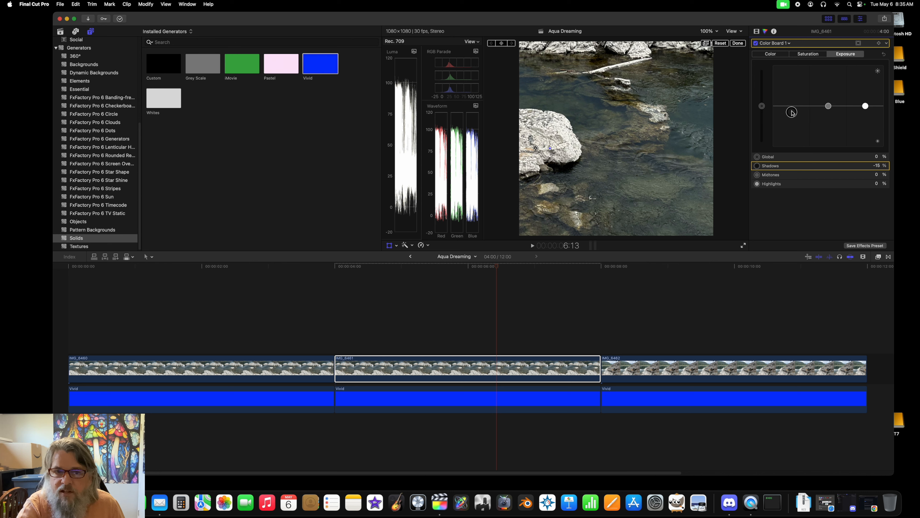
{"action": "left_click", "coordinate": [877, 166]}
{"action": "type", "text": "-11"}
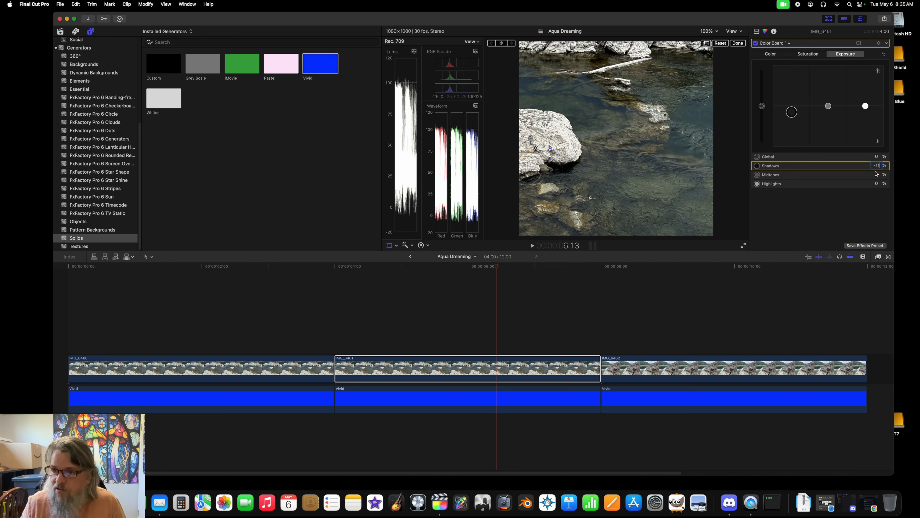
{"action": "key", "text": "Return"}
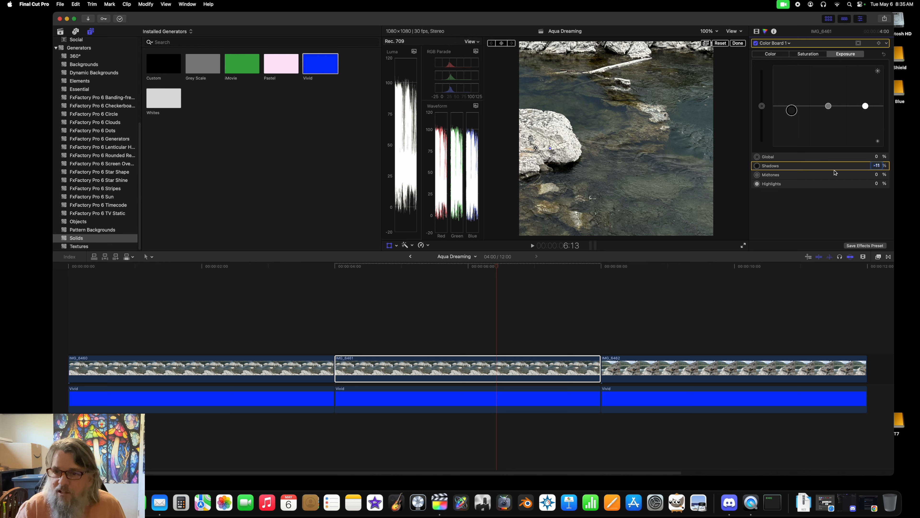
{"action": "left_click_drag", "start_coordinate": [866, 105], "coordinate": [865, 106]}
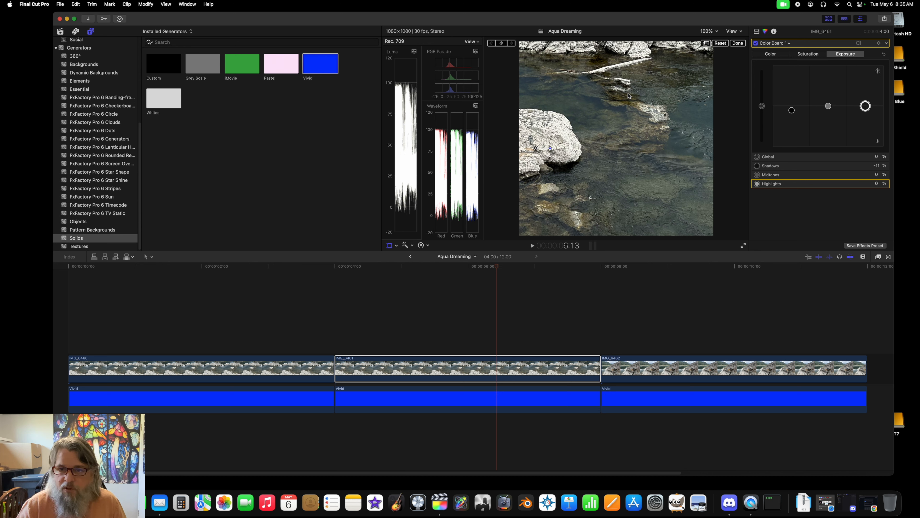
Step: Turn the Color Board 1 correction off and back on to compare the second clip before and after
{"action": "left_click", "coordinate": [756, 44]}
{"action": "left_click", "coordinate": [756, 43]}
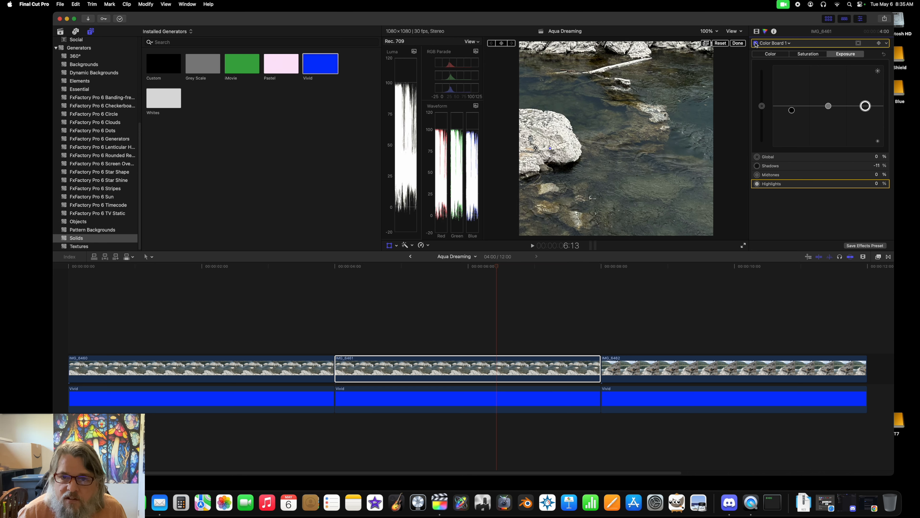
{"action": "left_click", "coordinate": [756, 44]}
{"action": "left_click", "coordinate": [756, 44]}
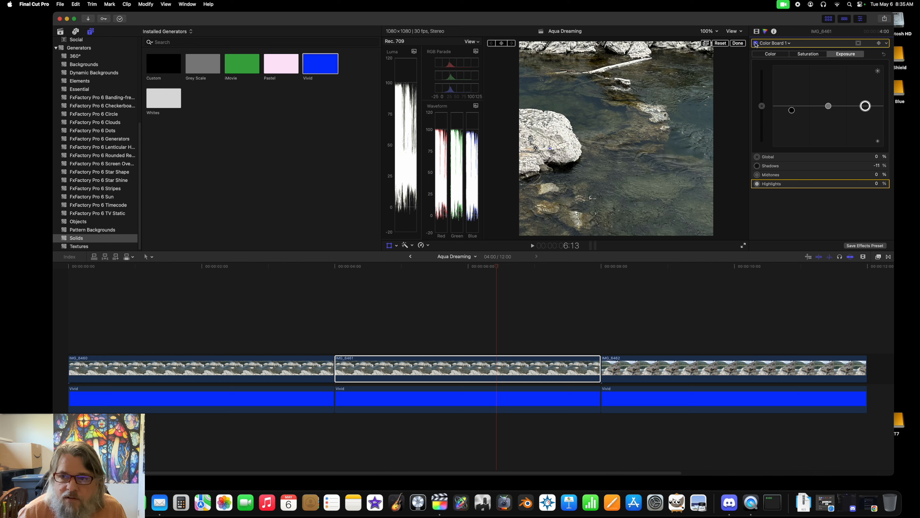
Step: Try the second clip's Global saturation at 100% in Color Board 1 and undo the change
{"action": "left_click", "coordinate": [809, 54]}
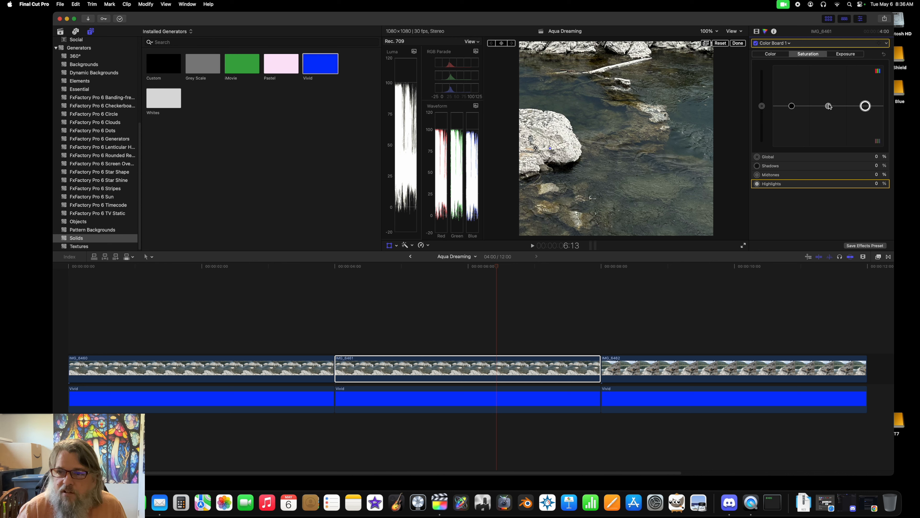
{"action": "left_click_drag", "start_coordinate": [762, 106], "coordinate": [762, 65]}
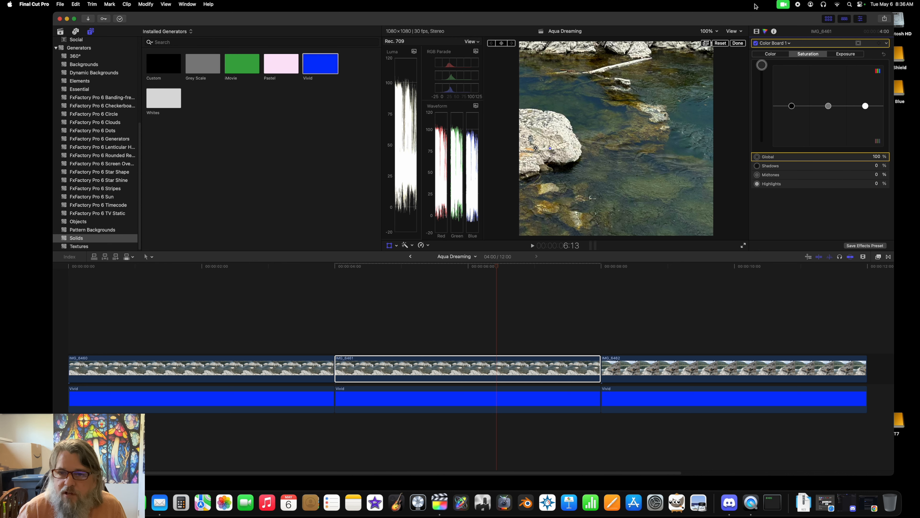
{"action": "key", "text": "super+z"}
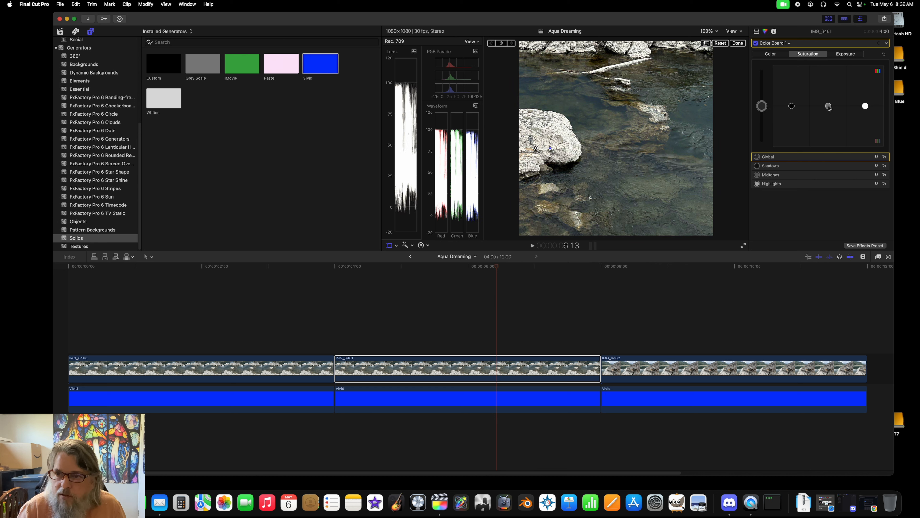
Step: Set the second clip's Midtones saturation to 77% in the Color Board correction
{"action": "left_click_drag", "start_coordinate": [829, 106], "coordinate": [841, 78]}
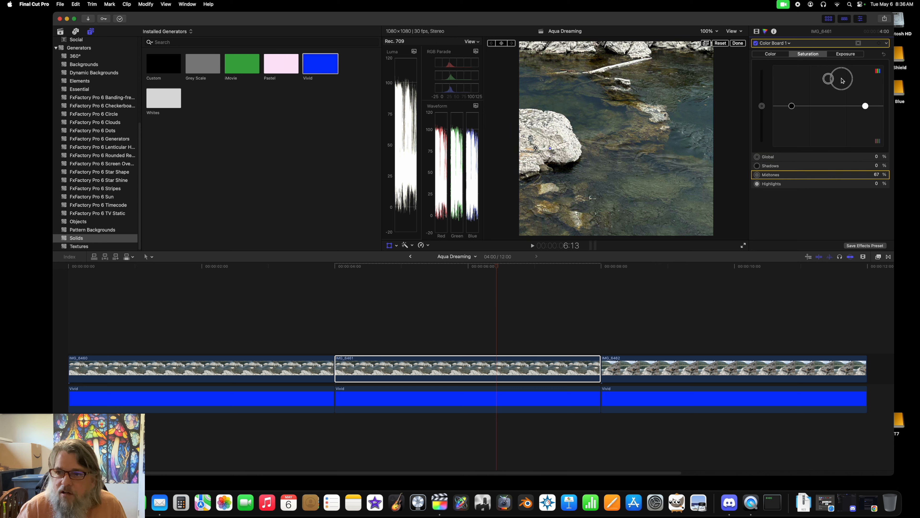
{"action": "left_click", "coordinate": [875, 175]}
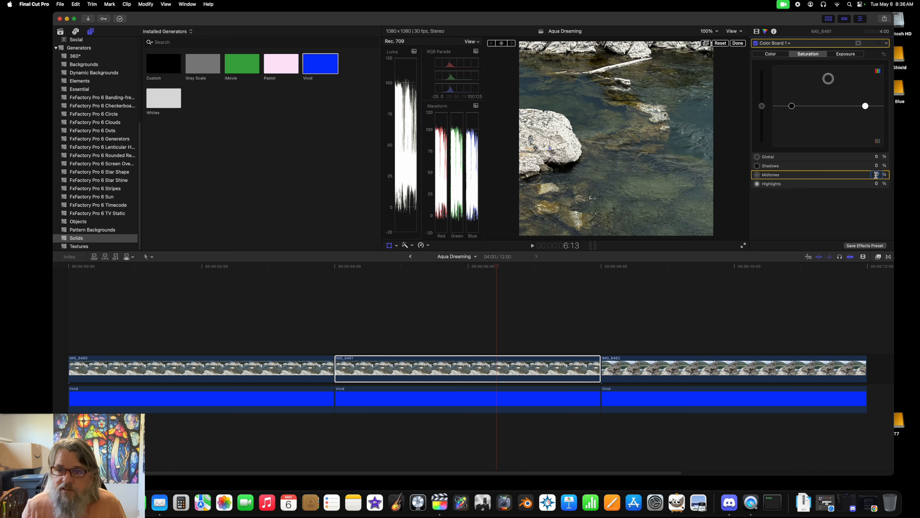
{"action": "type", "text": "77"}
{"action": "key", "text": "Return"}
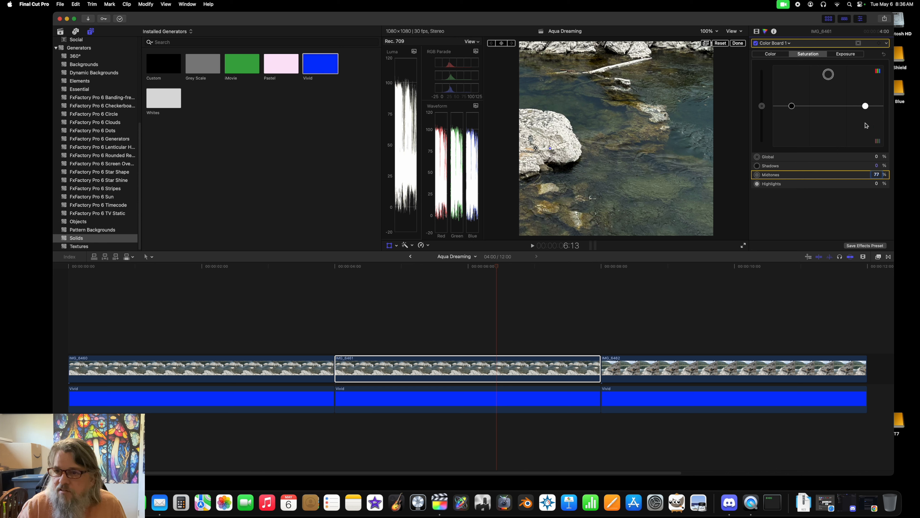
Step: Set the second clip's Highlights saturation to 22% and its Shadows saturation to 11%
{"action": "mouse_move", "coordinate": [866, 109]}
{"action": "left_mouse_down"}
{"action": "mouse_move", "coordinate": [866, 66]}
{"action": "mouse_move", "coordinate": [871, 74]}
{"action": "mouse_move", "coordinate": [877, 49]}
{"action": "mouse_move", "coordinate": [866, 91]}
{"action": "left_mouse_up"}
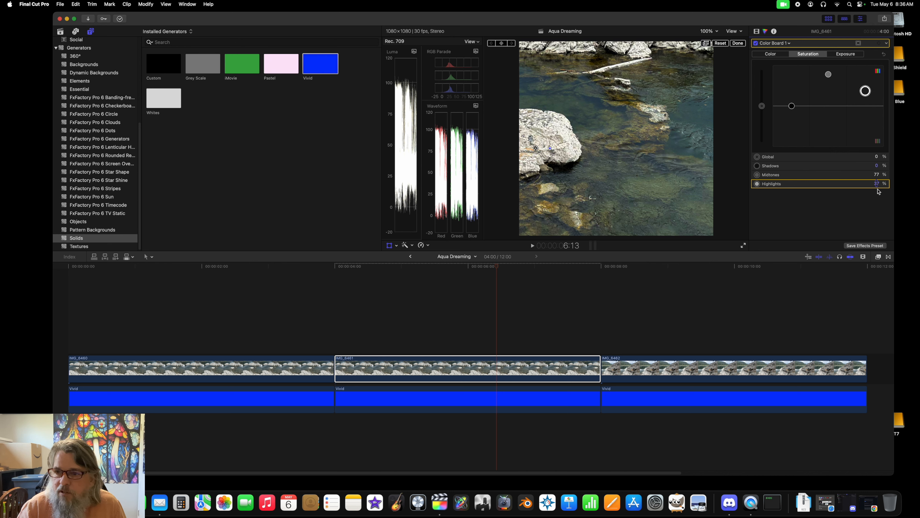
{"action": "left_click", "coordinate": [877, 184]}
{"action": "type", "text": "22"}
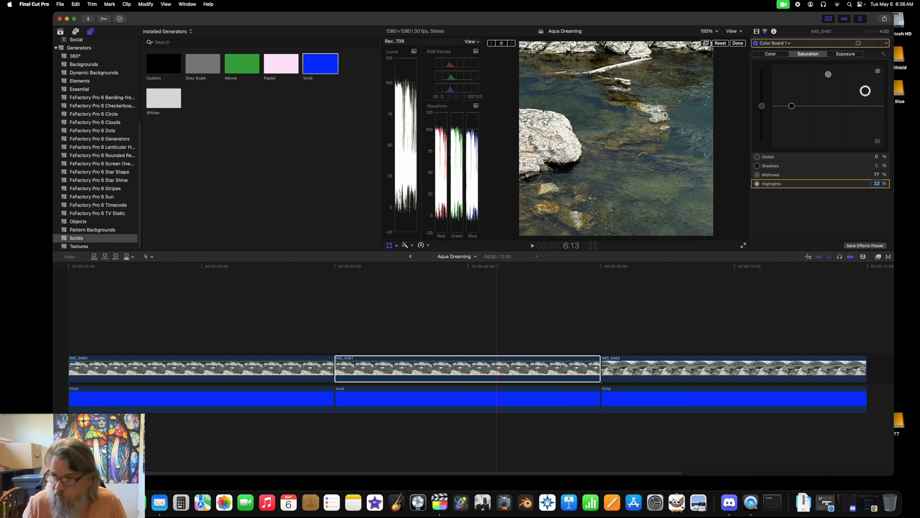
{"action": "key", "text": "Return"}
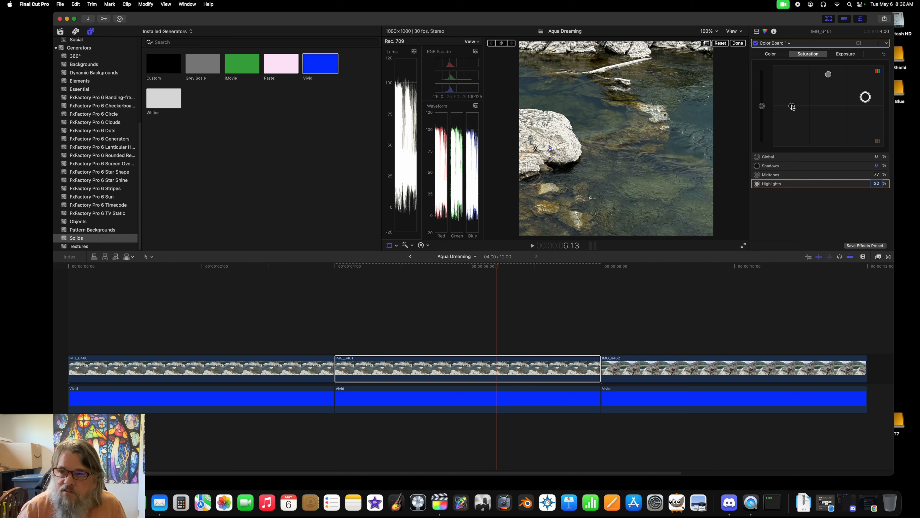
{"action": "mouse_move", "coordinate": [792, 106]}
{"action": "left_mouse_down"}
{"action": "mouse_move", "coordinate": [787, 47]}
{"action": "mouse_move", "coordinate": [792, 99]}
{"action": "left_mouse_up"}
{"action": "left_click", "coordinate": [877, 166]}
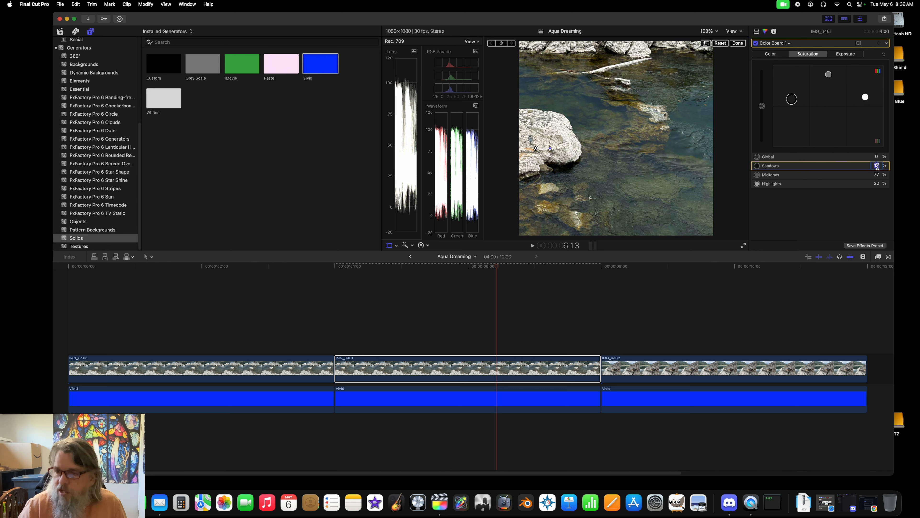
{"action": "type", "text": "11"}
{"action": "key", "text": "Return"}
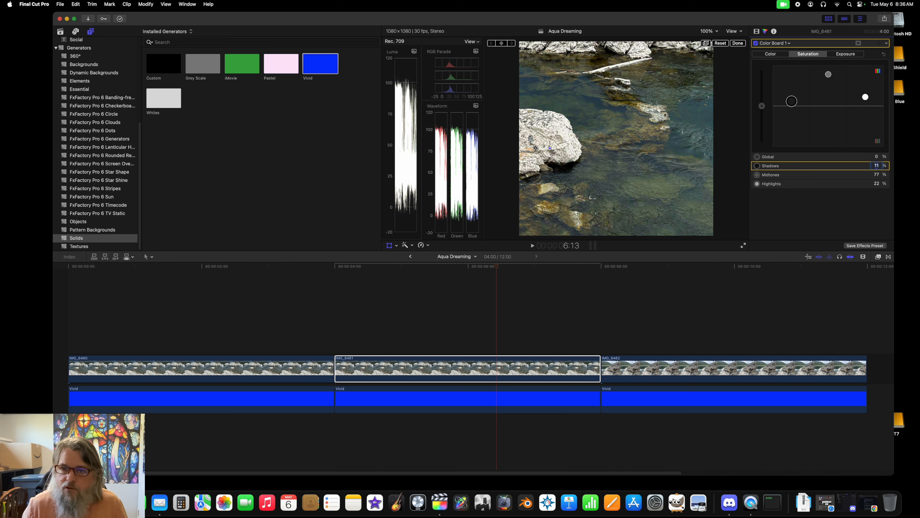
Step: Switch Color Board 1 off and on several times to compare the second clip's saturation, and start playback
{"action": "left_click", "coordinate": [756, 43]}
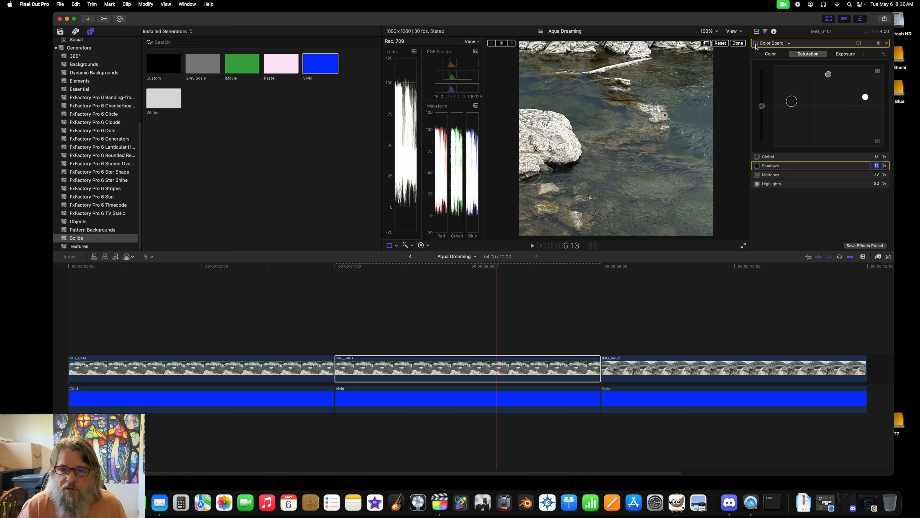
{"action": "left_click", "coordinate": [756, 44]}
{"action": "left_click", "coordinate": [756, 44]}
{"action": "left_click", "coordinate": [756, 44]}
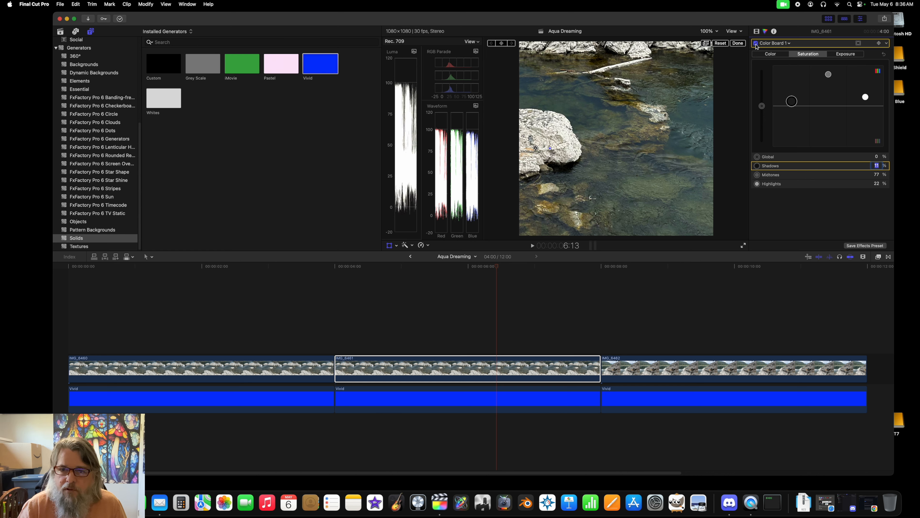
{"action": "left_click", "coordinate": [756, 44]}
{"action": "left_click", "coordinate": [756, 44]}
{"action": "key", "text": "space"}
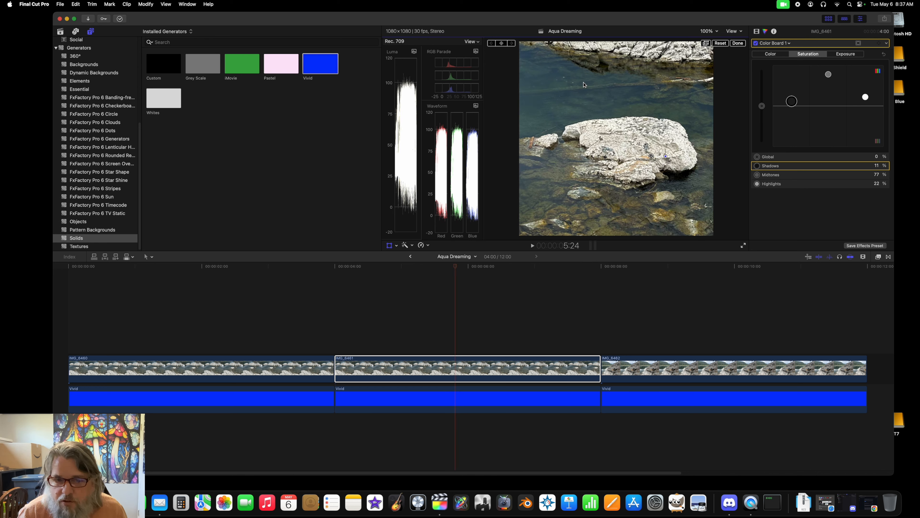
Step: Move the playhead onto the third clip and set that clip's Spatial Conform type to None
{"action": "left_click_drag", "start_coordinate": [456, 267], "coordinate": [690, 294]}
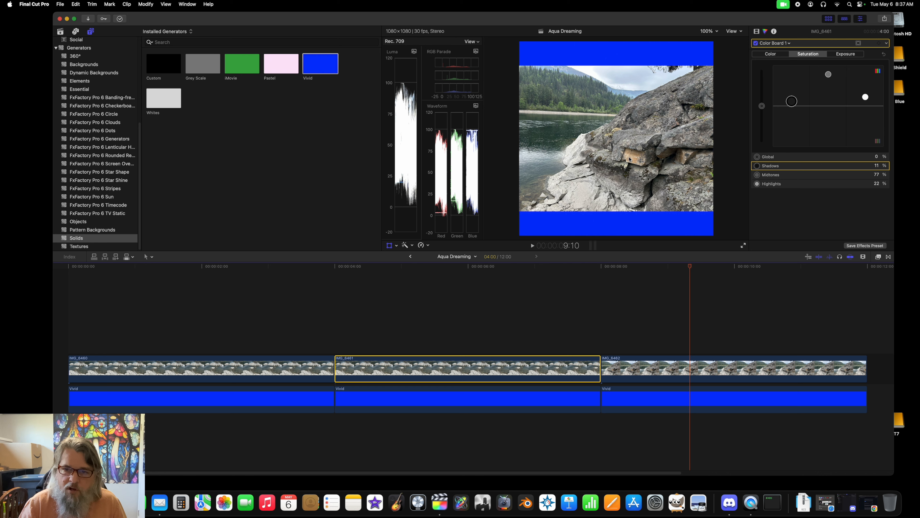
{"action": "left_click", "coordinate": [730, 368]}
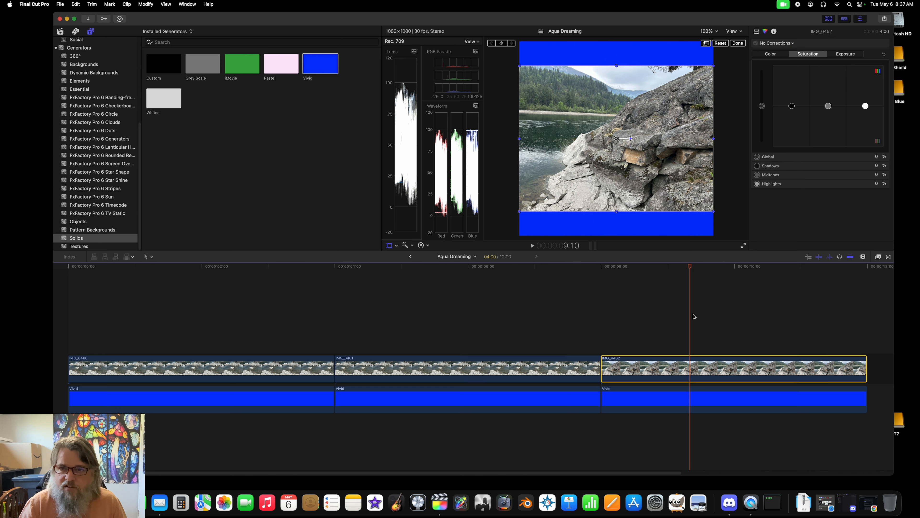
{"action": "left_click", "coordinate": [757, 31]}
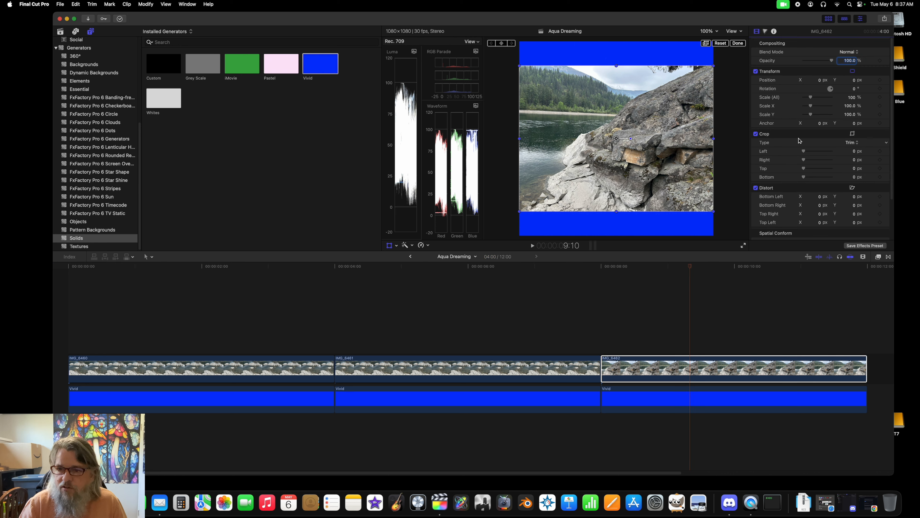
{"action": "scroll", "coordinate": [800, 130], "scroll_direction": "down", "scroll_amount": 3}
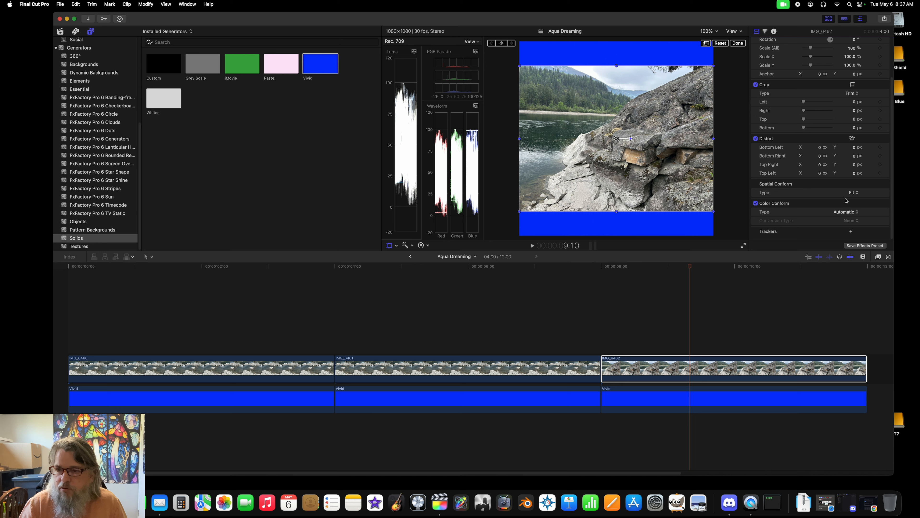
{"action": "left_click", "coordinate": [853, 194]}
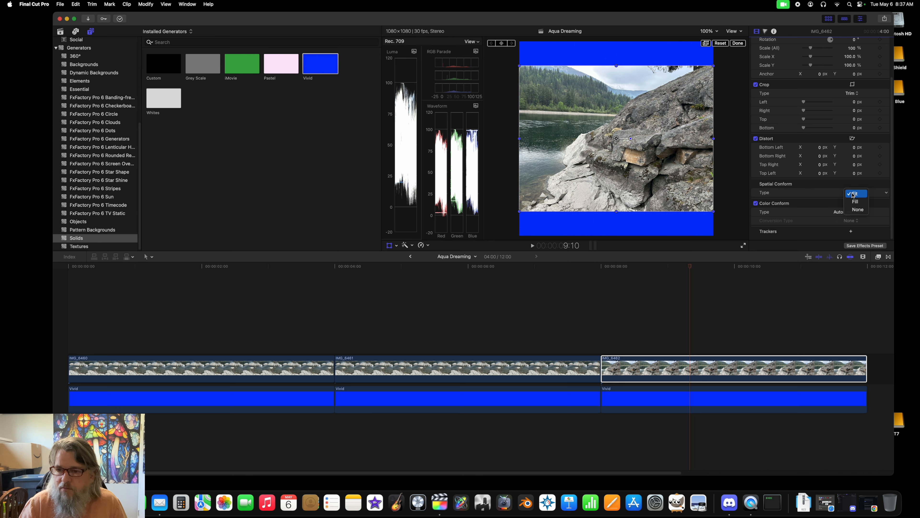
{"action": "left_click", "coordinate": [857, 210]}
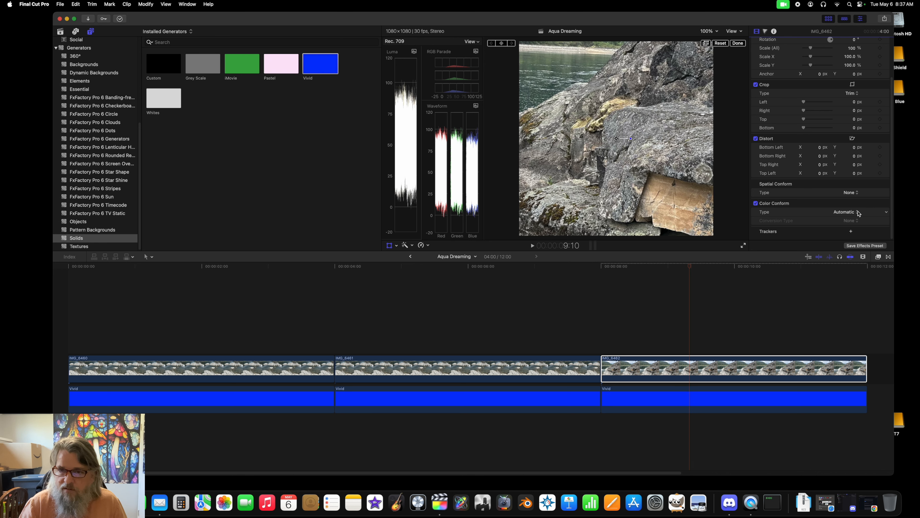
Step: Shift the third clip's image to show the trees and water, and switch the Transform controls off and on
{"action": "left_click_drag", "start_coordinate": [617, 139], "coordinate": [663, 206]}
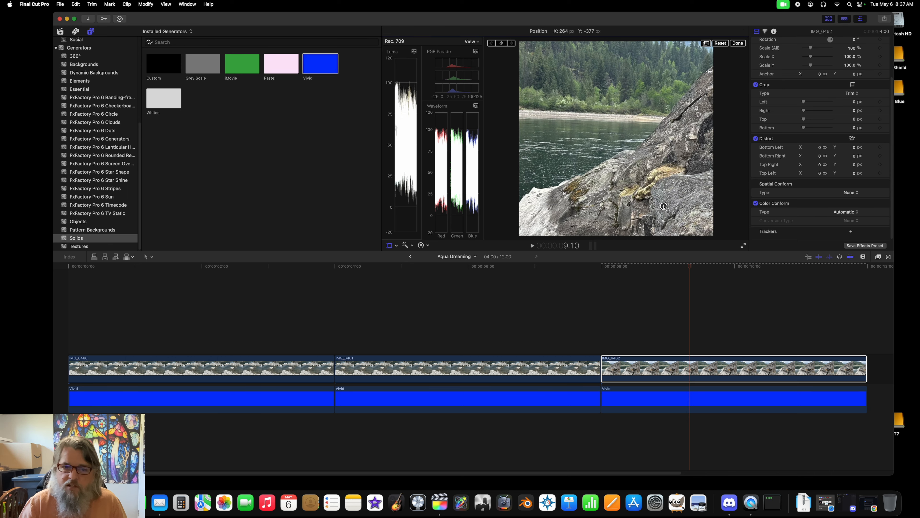
{"action": "left_click", "coordinate": [397, 245]}
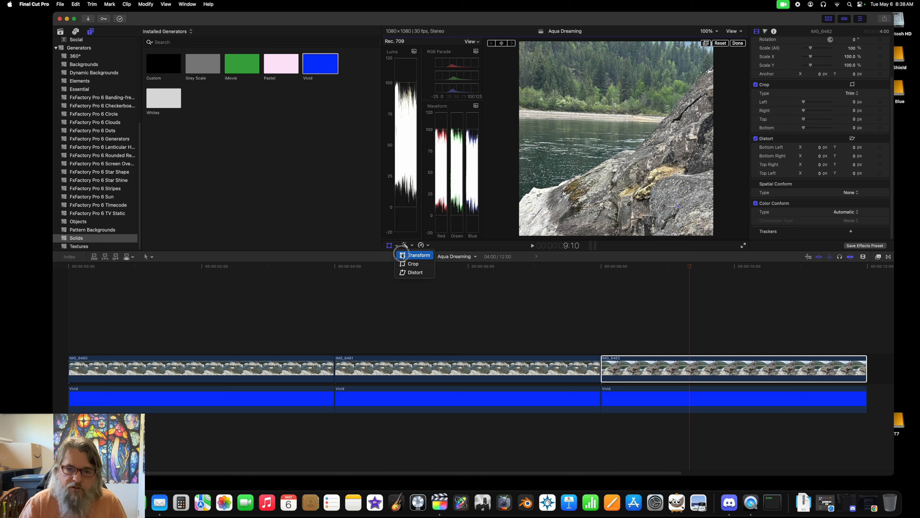
{"action": "left_click", "coordinate": [403, 255]}
{"action": "left_click", "coordinate": [390, 247]}
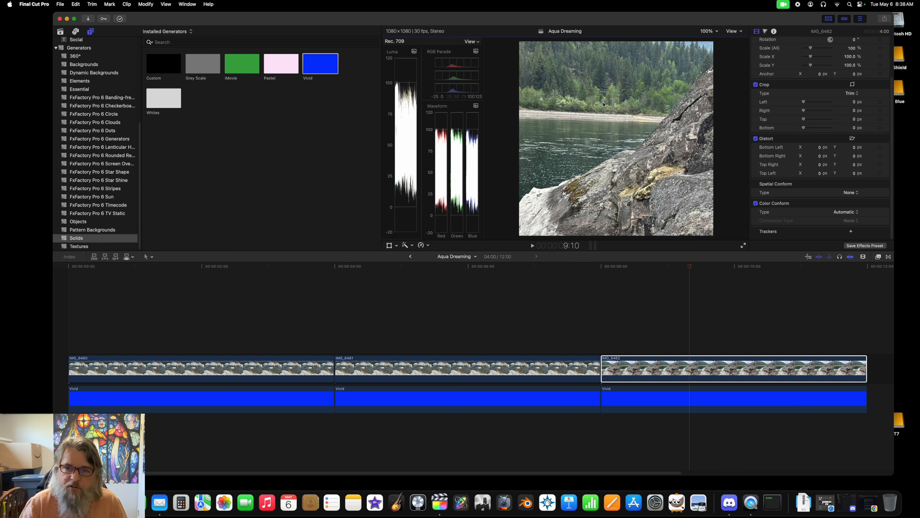
{"action": "left_click", "coordinate": [389, 246]}
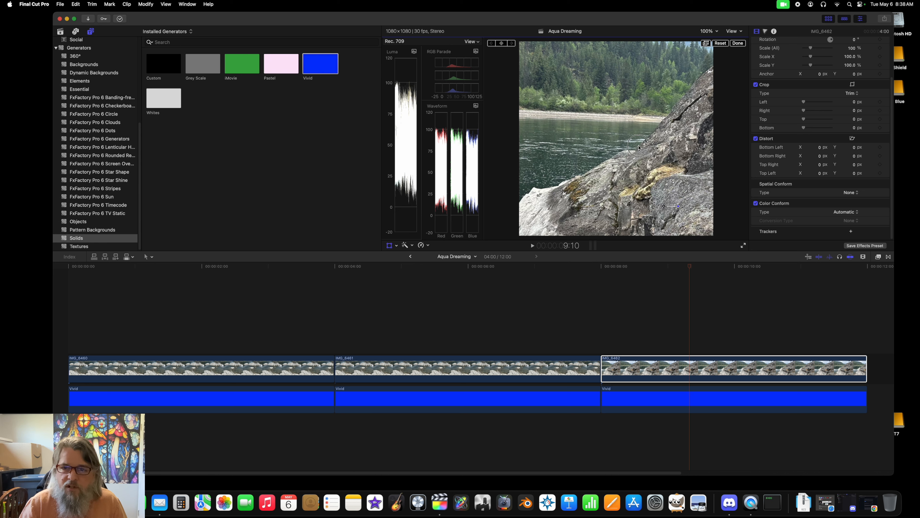
Step: Try several framings of the third clip's image, ending with the tan rock face near the frame's centre
{"action": "left_click_drag", "start_coordinate": [638, 146], "coordinate": [571, 106]}
{"action": "left_click_drag", "start_coordinate": [655, 148], "coordinate": [611, 71]}
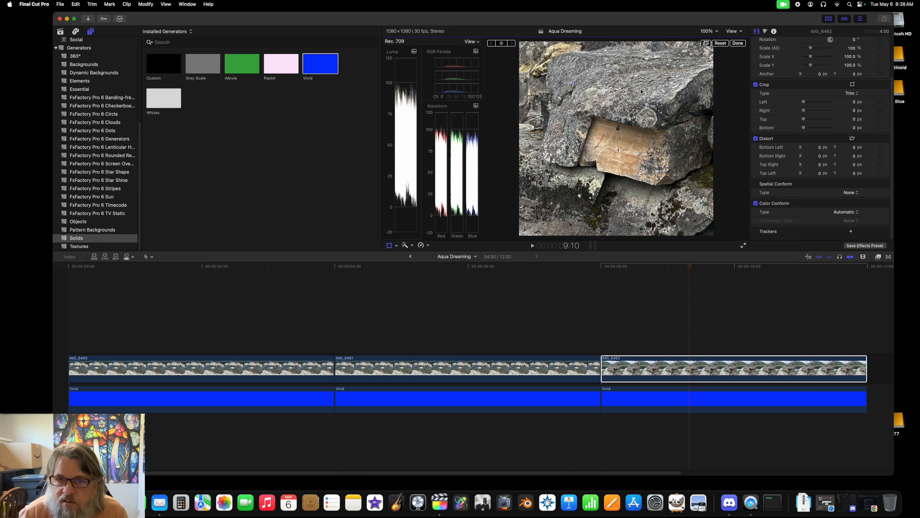
{"action": "left_click_drag", "start_coordinate": [660, 173], "coordinate": [684, 144]}
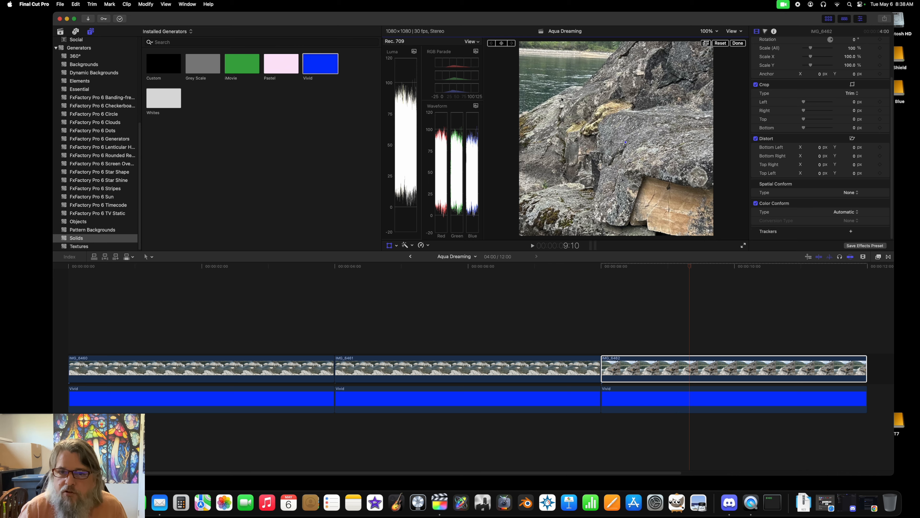
{"action": "left_click_drag", "start_coordinate": [561, 99], "coordinate": [681, 172]}
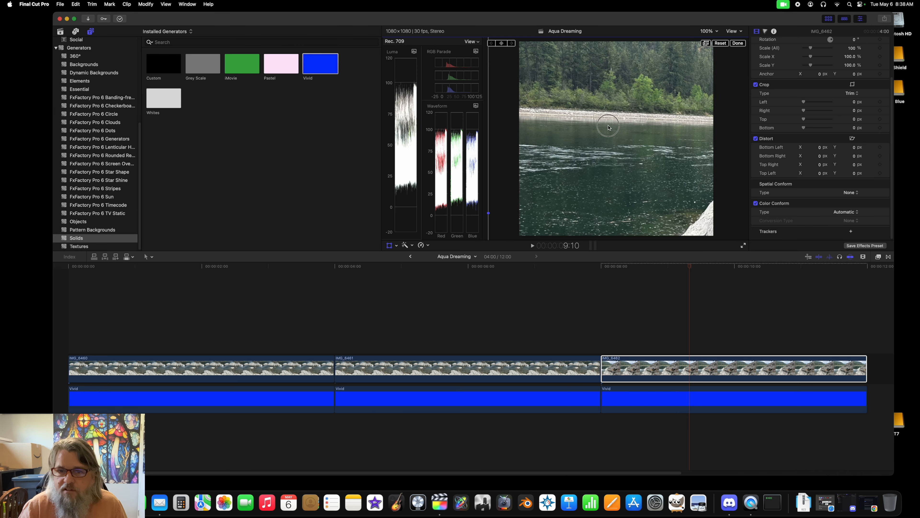
{"action": "left_click_drag", "start_coordinate": [511, 117], "coordinate": [584, 151]}
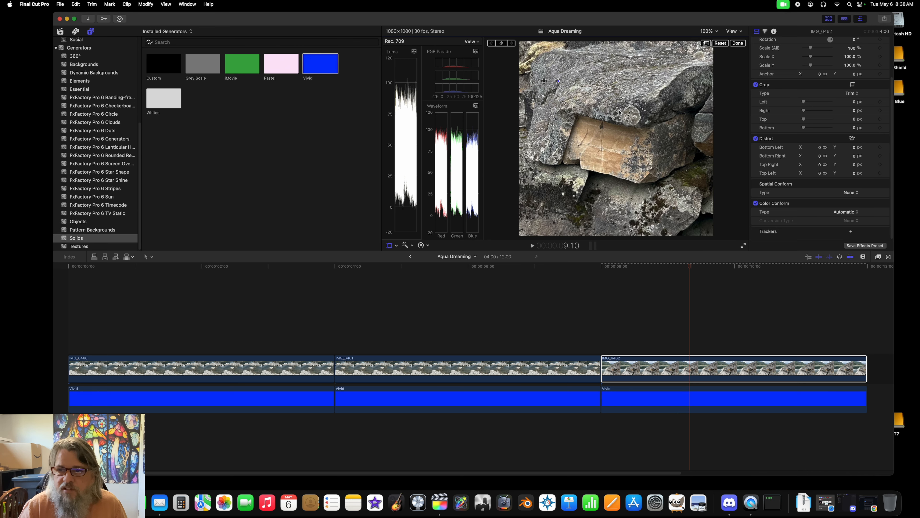
Step: Try the third clip at 47% overall scale, shifting its image to test the framing of the water and rocks
{"action": "scroll", "coordinate": [785, 88], "scroll_direction": "up", "scroll_amount": 1}
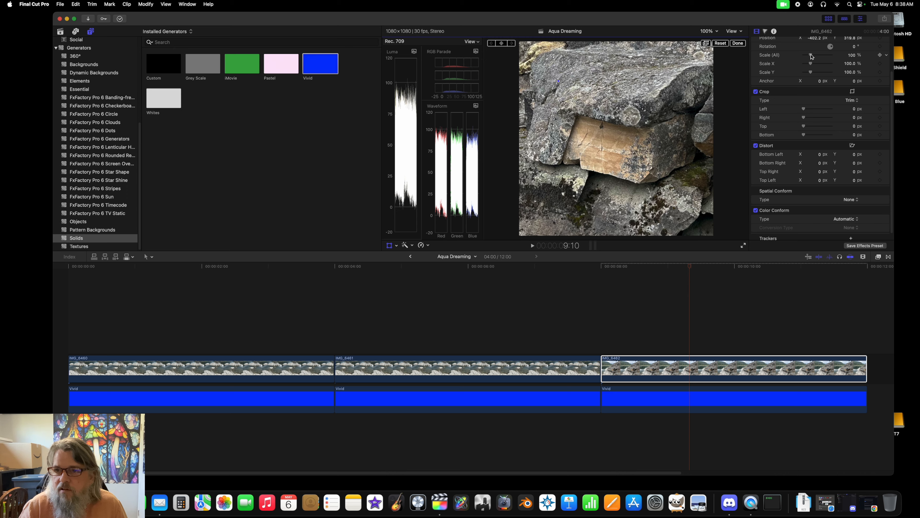
{"action": "mouse_move", "coordinate": [812, 56]}
{"action": "left_mouse_down"}
{"action": "mouse_move", "coordinate": [794, 58]}
{"action": "mouse_move", "coordinate": [810, 55]}
{"action": "mouse_move", "coordinate": [804, 60]}
{"action": "left_mouse_up"}
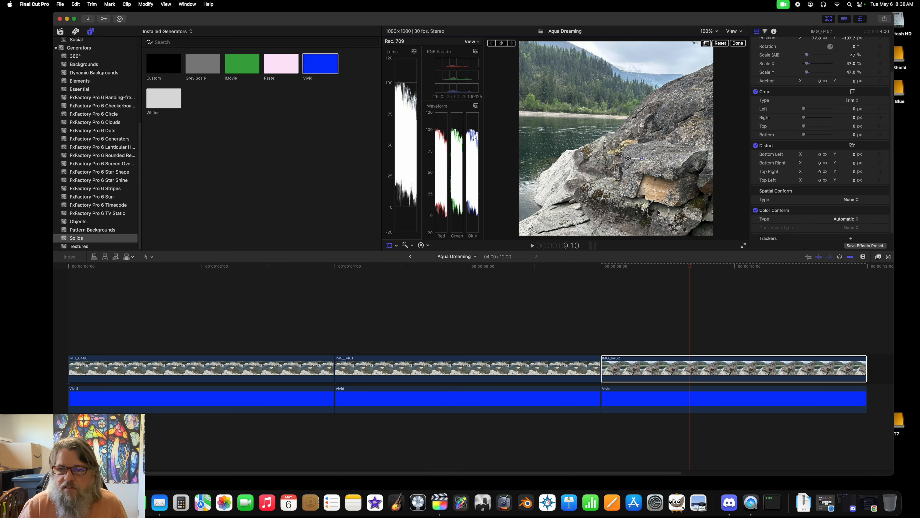
{"action": "left_click_drag", "start_coordinate": [659, 212], "coordinate": [712, 162]}
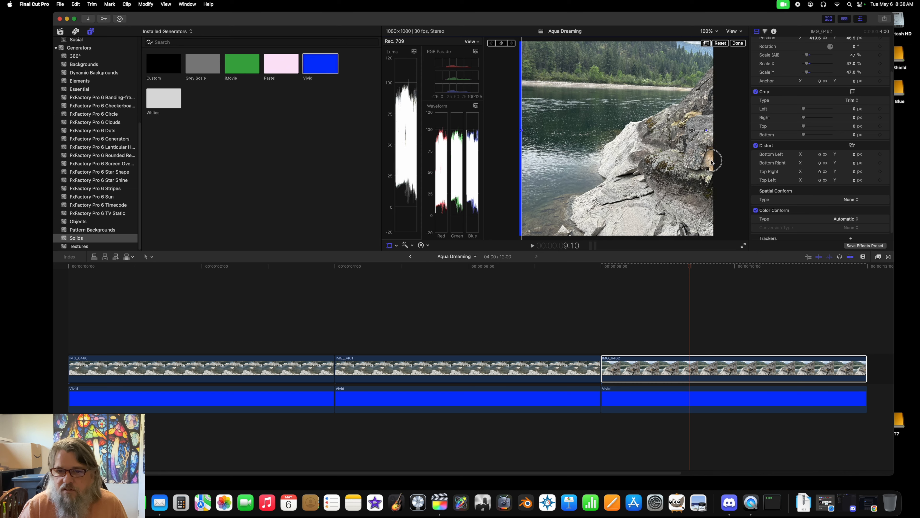
{"action": "left_click_drag", "start_coordinate": [639, 187], "coordinate": [587, 159]}
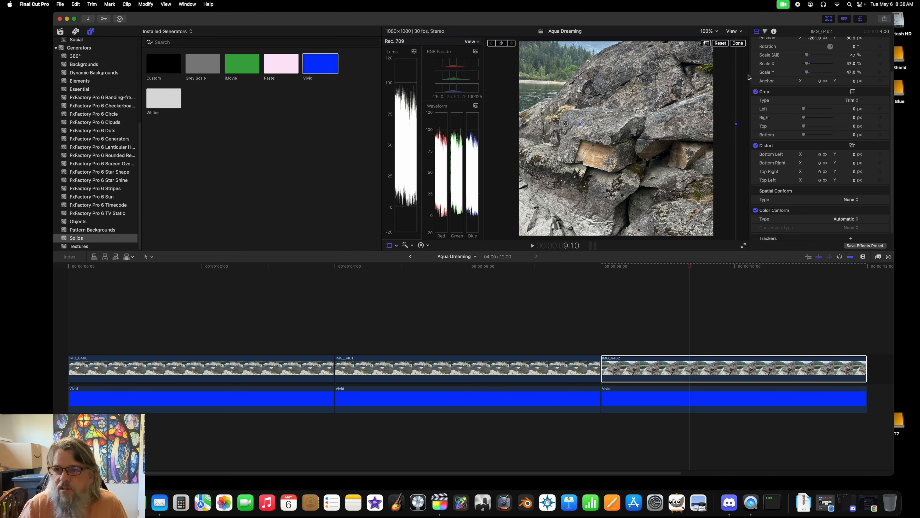
Step: Set the third clip's overall scale to 100% and reposition the image so the tan rock face sits in the frame's upper part
{"action": "left_click", "coordinate": [854, 55]}
{"action": "type", "text": "100"}
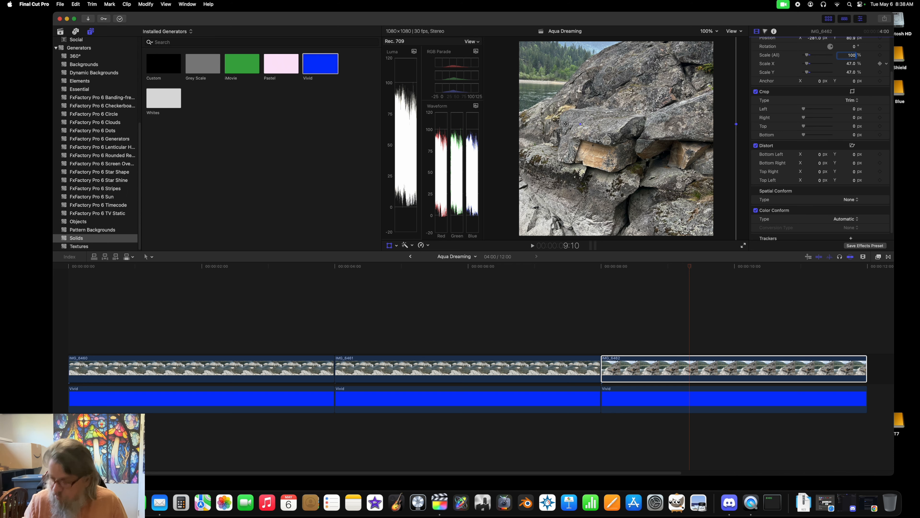
{"action": "key", "text": "Return"}
{"action": "left_click_drag", "start_coordinate": [633, 156], "coordinate": [639, 126]}
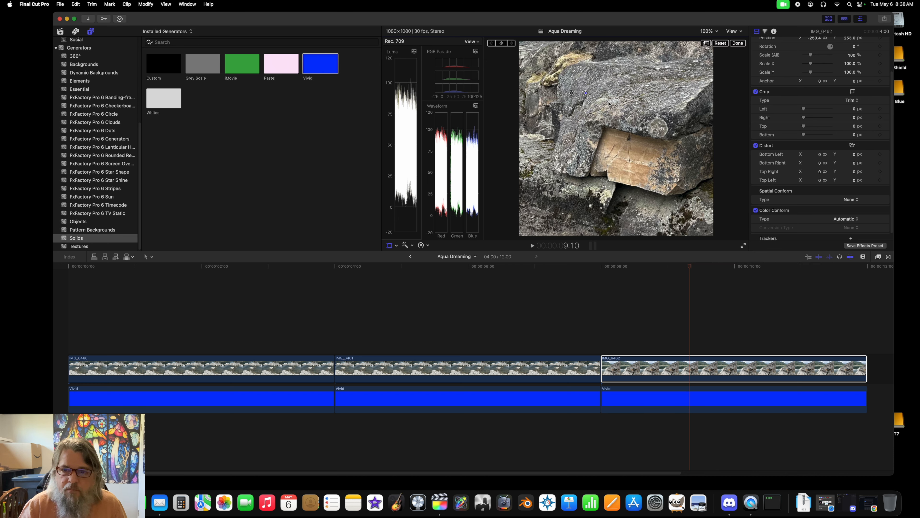
{"action": "left_click_drag", "start_coordinate": [628, 105], "coordinate": [576, 75]}
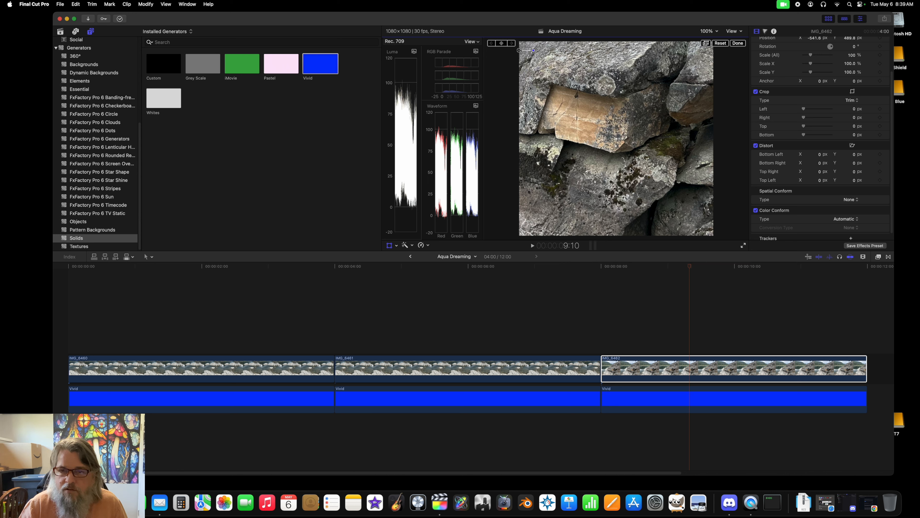
Step: Add a Color Board correction to the third clip with exposure highlights at 0% and shadows at -5%
{"action": "left_click", "coordinate": [692, 364]}
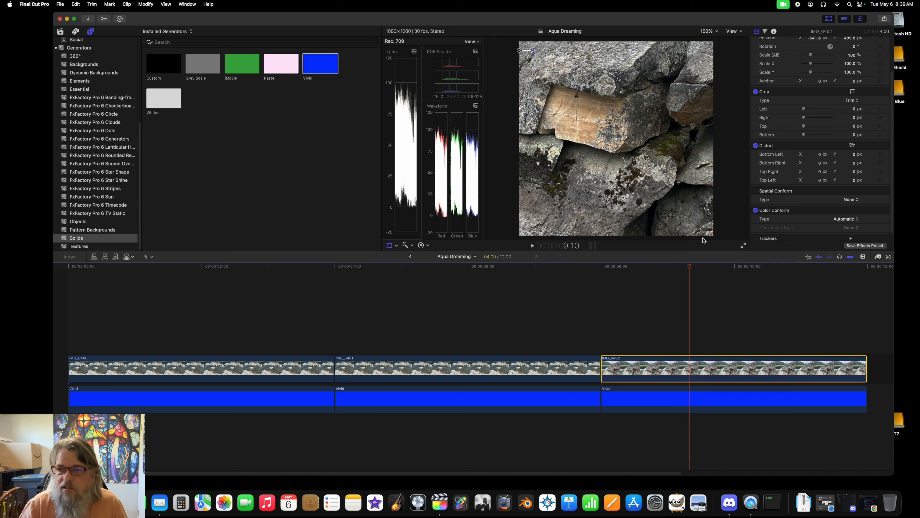
{"action": "left_click", "coordinate": [765, 32]}
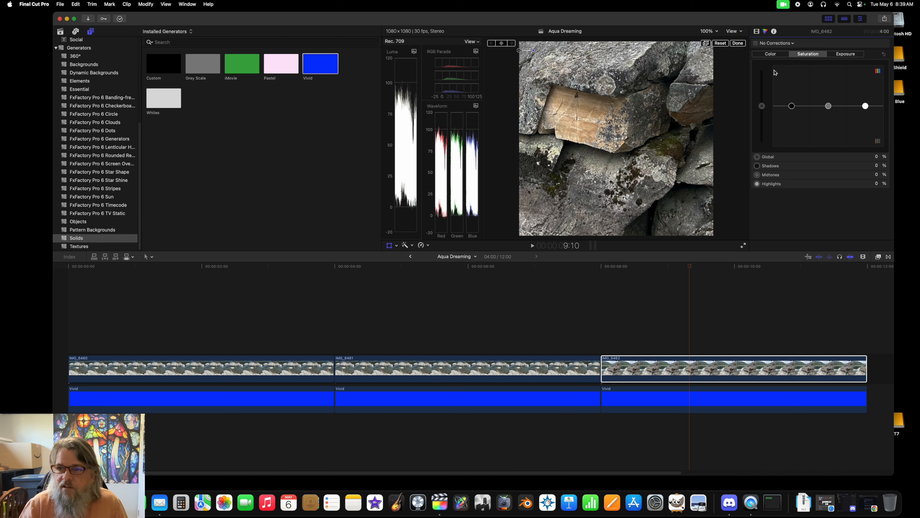
{"action": "left_click", "coordinate": [859, 54]}
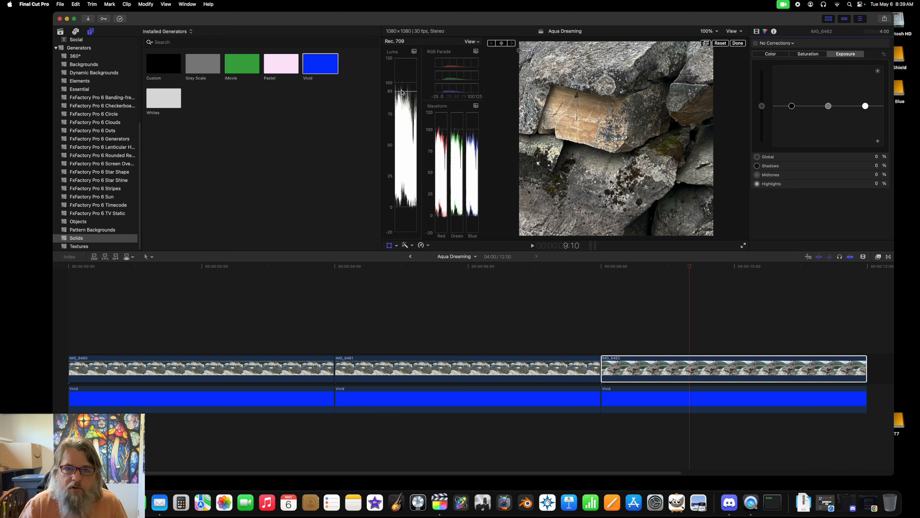
{"action": "mouse_move", "coordinate": [865, 106]}
{"action": "left_mouse_down"}
{"action": "mouse_move", "coordinate": [867, 65]}
{"action": "mouse_move", "coordinate": [869, 102]}
{"action": "left_mouse_up"}
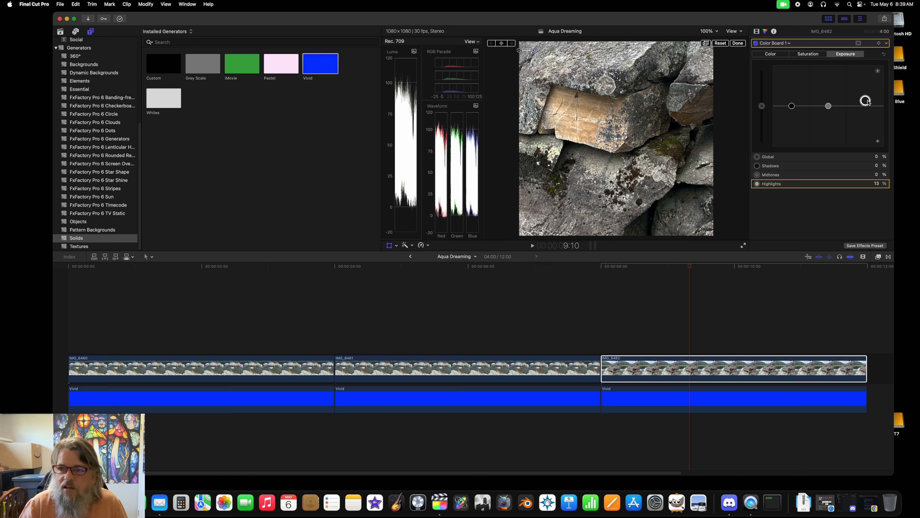
{"action": "left_click", "coordinate": [876, 183]}
{"action": "type", "text": "0"}
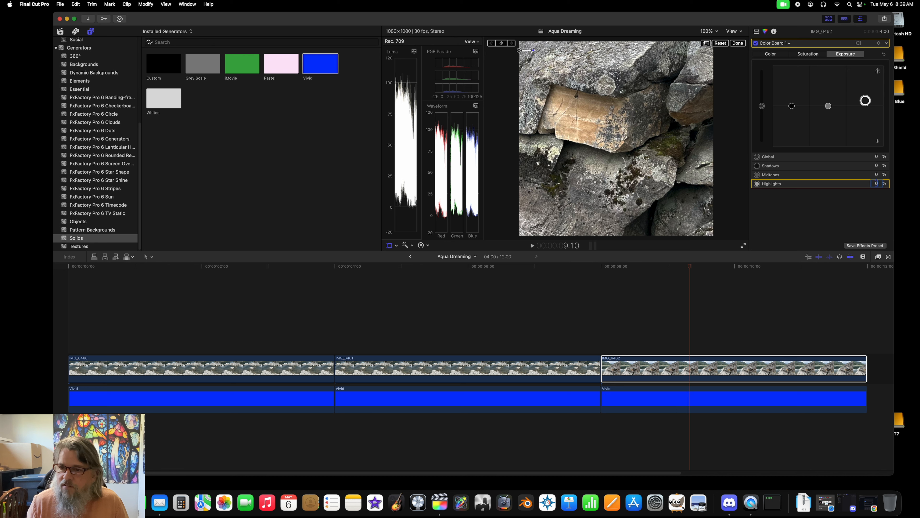
{"action": "key", "text": "Return"}
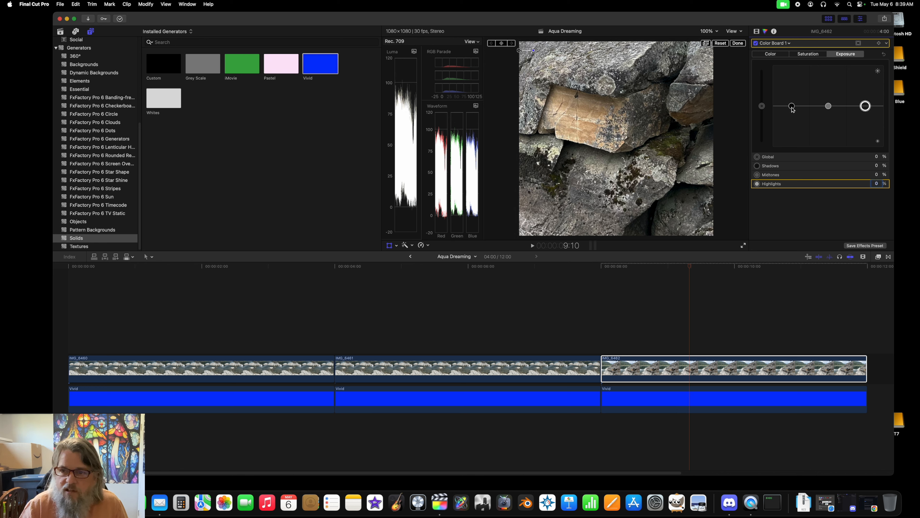
{"action": "left_click_drag", "start_coordinate": [792, 108], "coordinate": [793, 109]}
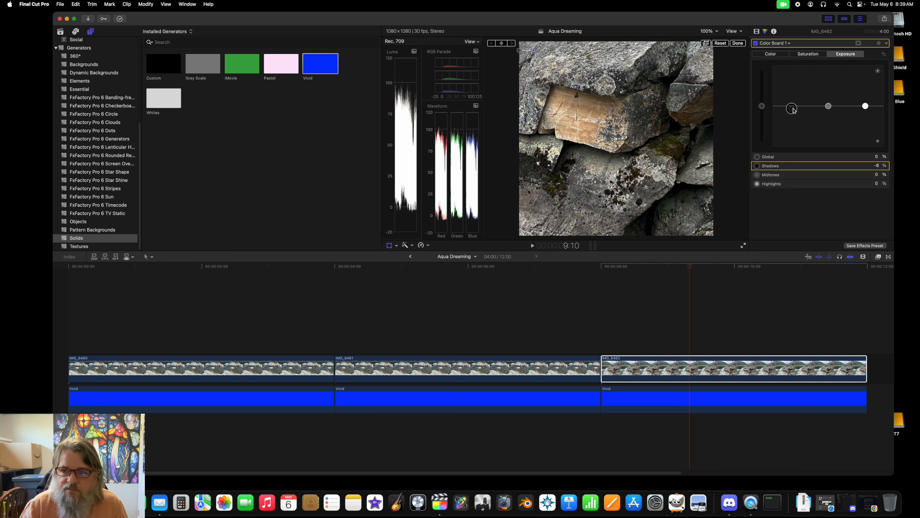
{"action": "left_click", "coordinate": [878, 166]}
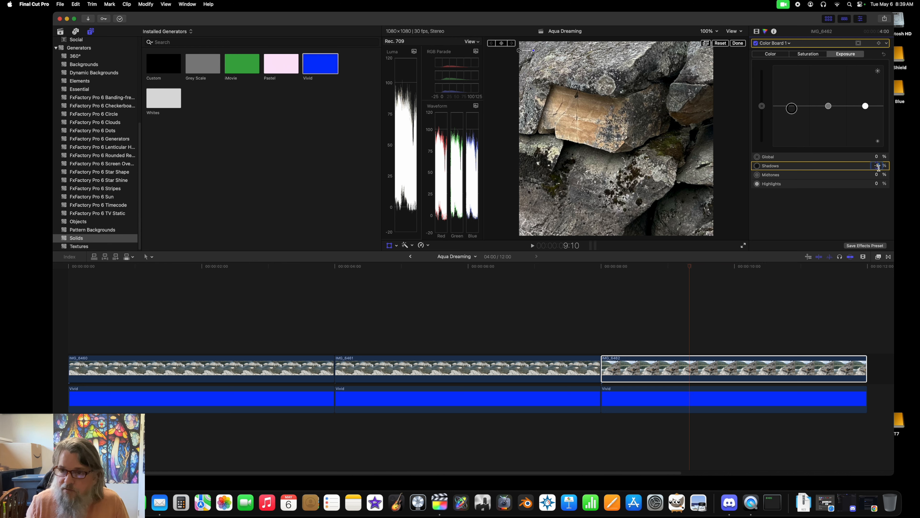
{"action": "key", "text": "Return"}
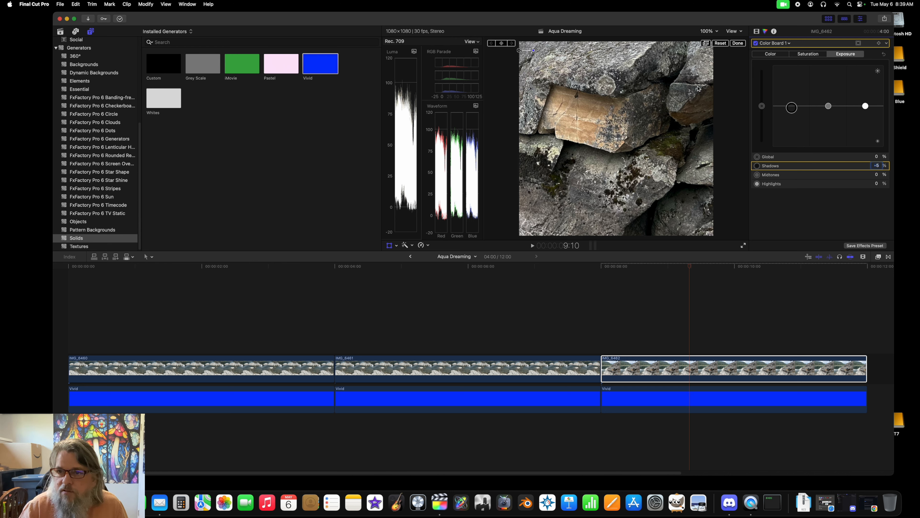
Step: Set the third clip's midtone saturation to 77%
{"action": "left_click", "coordinate": [809, 54]}
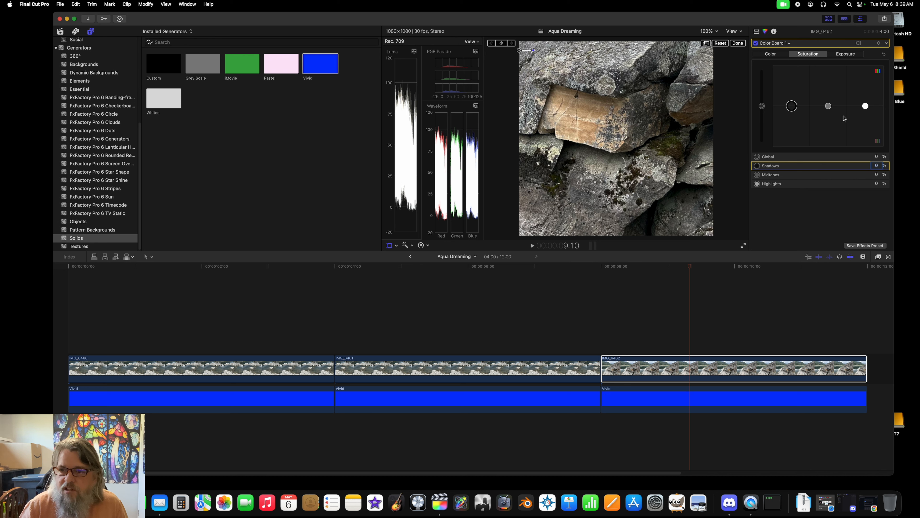
{"action": "left_click_drag", "start_coordinate": [829, 108], "coordinate": [824, 77]}
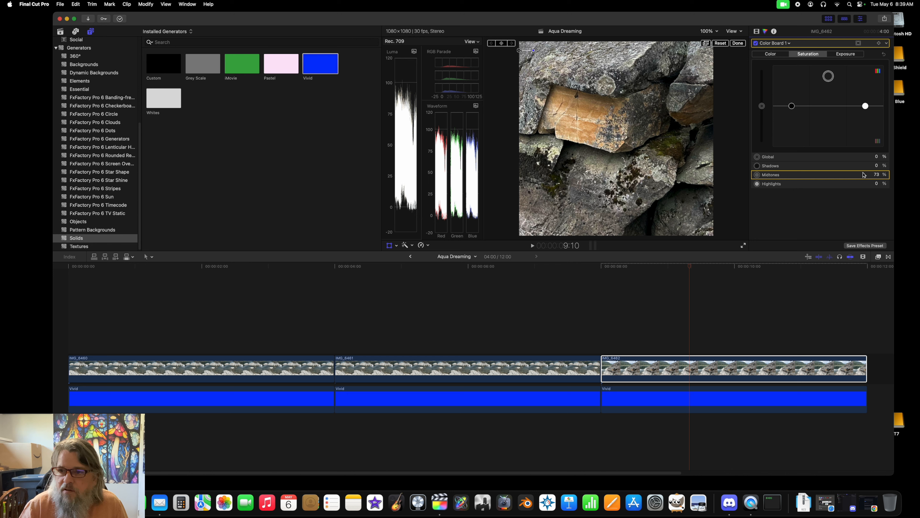
{"action": "left_click", "coordinate": [877, 175]}
{"action": "type", "text": "77"}
{"action": "key", "text": "Return"}
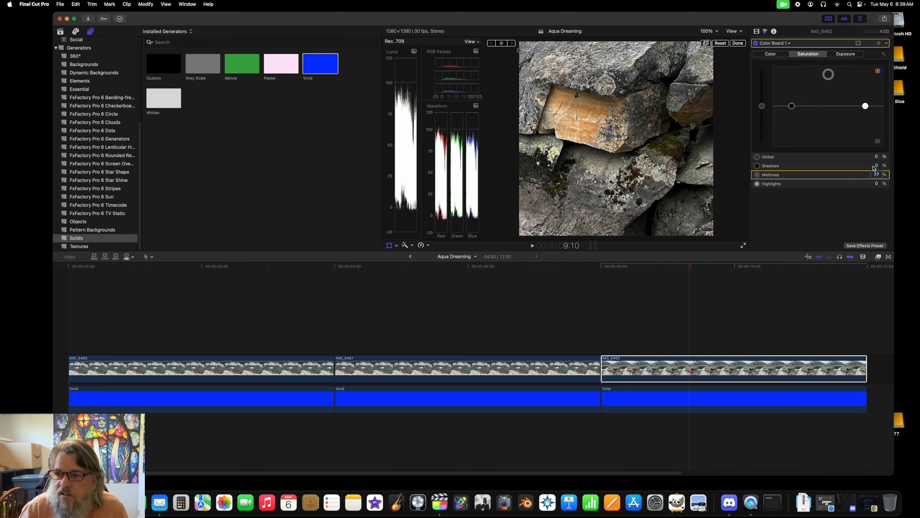
Step: Try the third clip's highlight saturation at 44%, and settle on 22%
{"action": "left_click_drag", "start_coordinate": [865, 106], "coordinate": [865, 86]}
{"action": "left_click", "coordinate": [876, 183]}
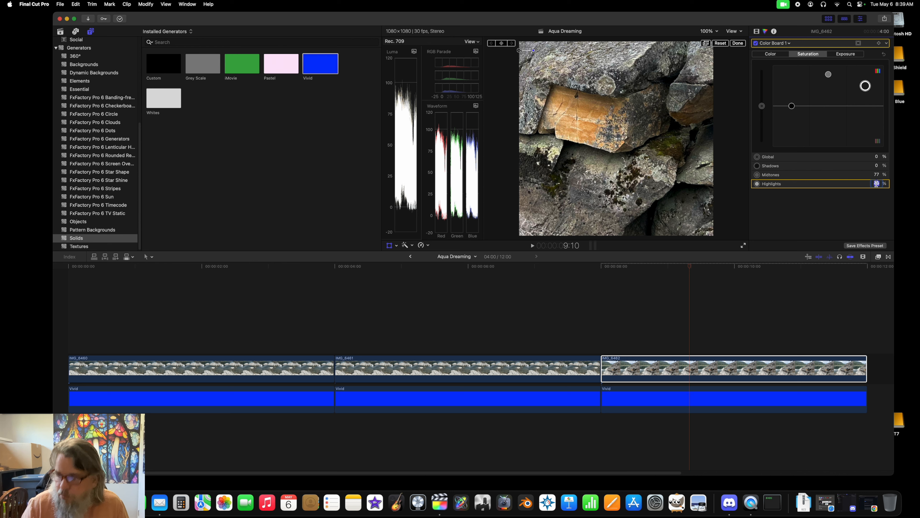
{"action": "type", "text": "44"}
{"action": "key", "text": "Return"}
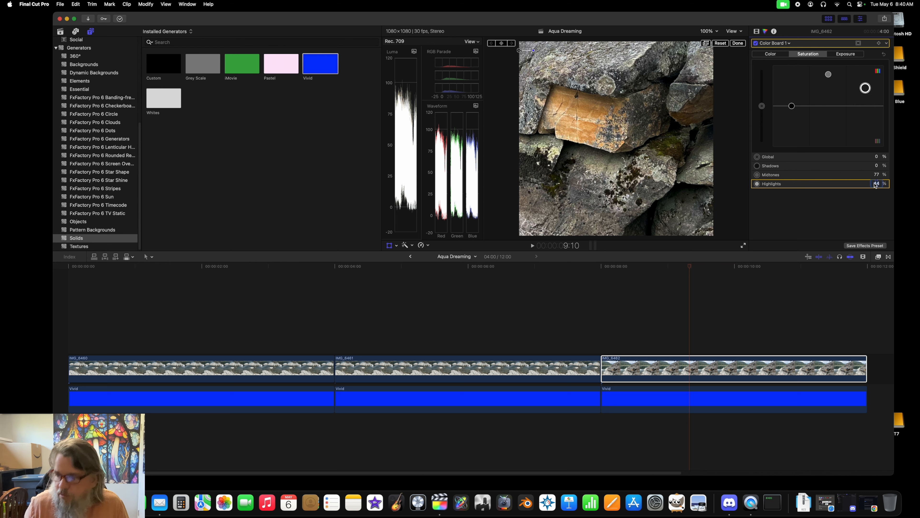
{"action": "key", "text": "Return"}
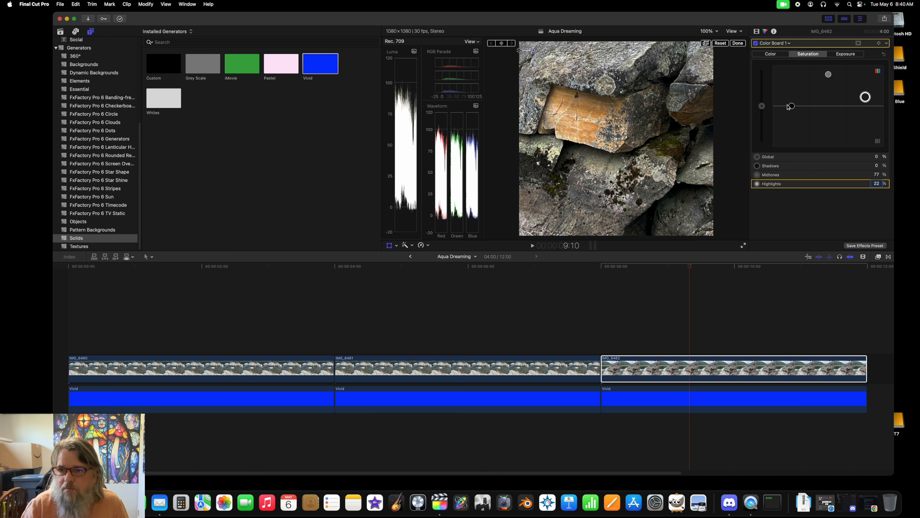
Step: Set the third clip's shadow saturation to 22%
{"action": "left_click_drag", "start_coordinate": [792, 106], "coordinate": [791, 89]}
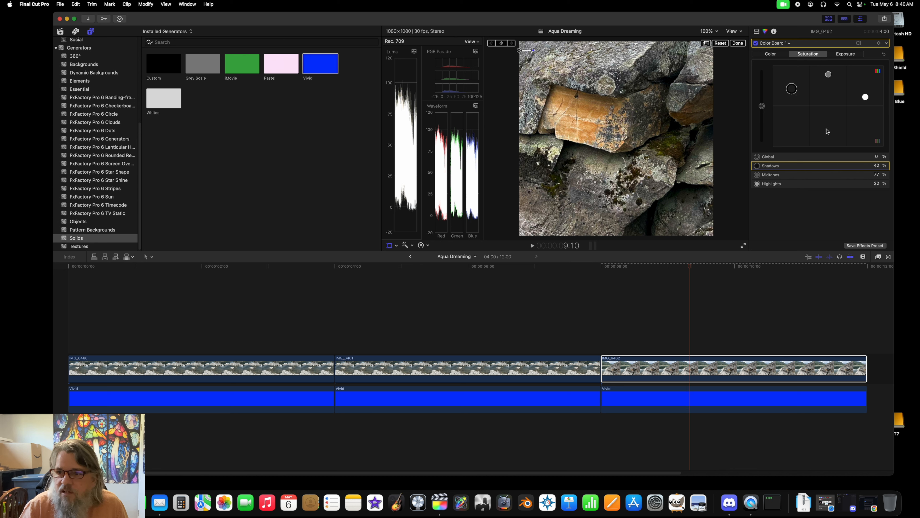
{"action": "left_click", "coordinate": [877, 166]}
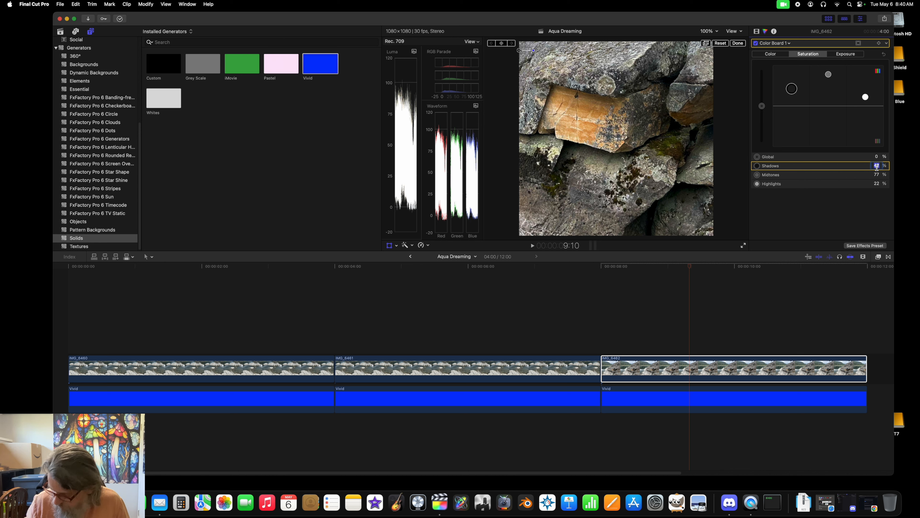
{"action": "type", "text": "22"}
{"action": "key", "text": "Return"}
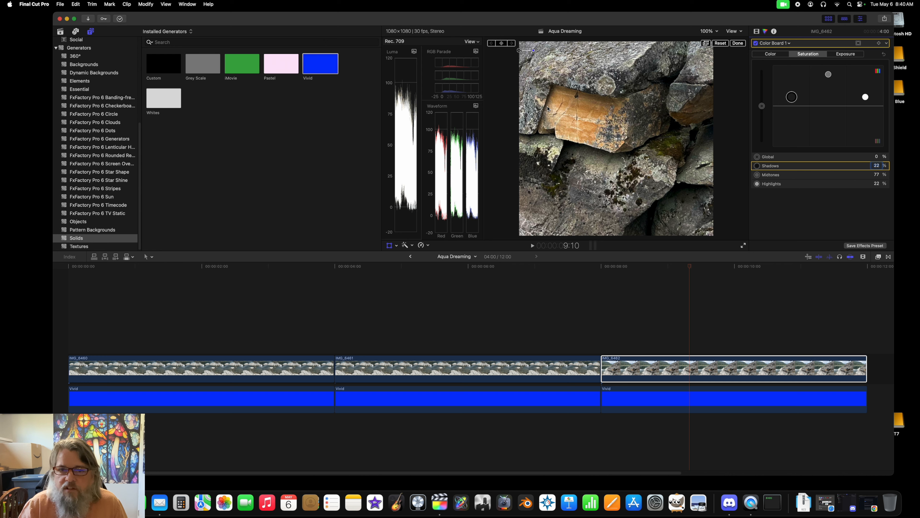
Step: Reposition the third clip's image to about X 40.4 px, Y 106.5 px, showing water and mossy rocks, and rotate it 1°
{"action": "left_click_drag", "start_coordinate": [595, 151], "coordinate": [700, 219]}
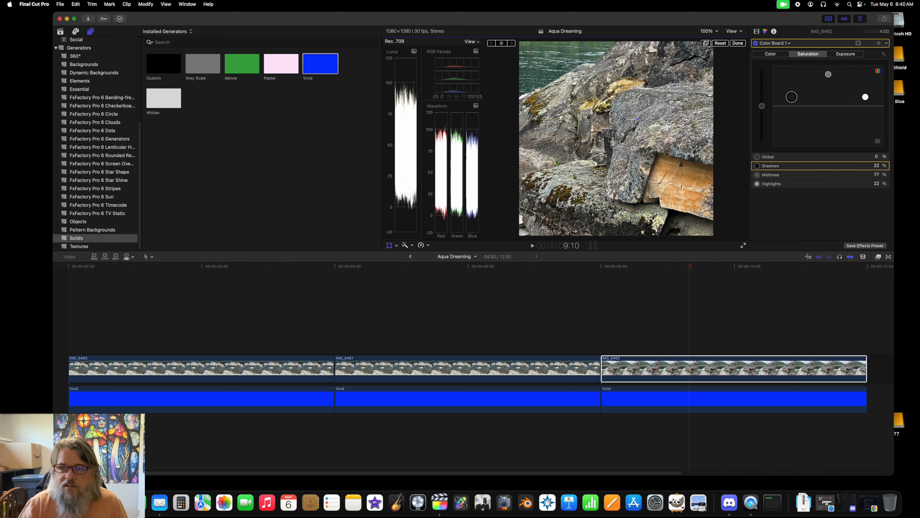
{"action": "left_click", "coordinate": [756, 31]}
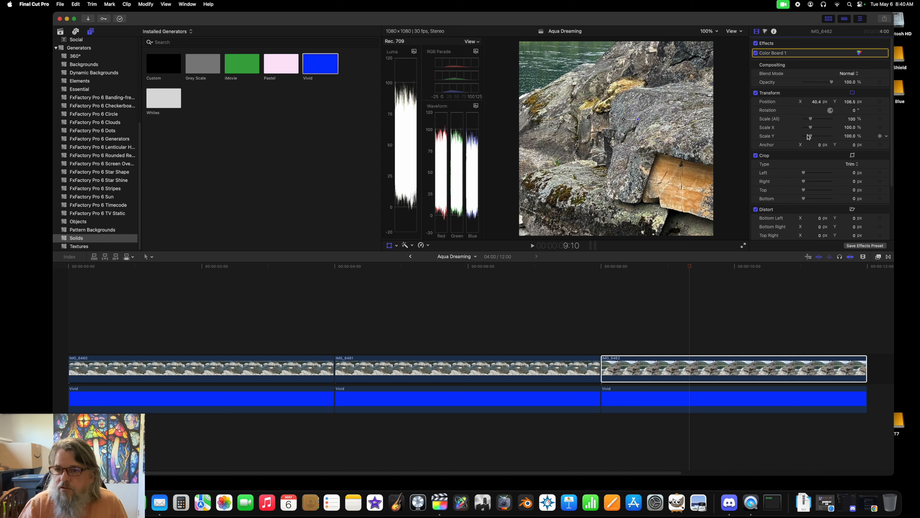
{"action": "left_click", "coordinate": [855, 111]}
{"action": "left_click_drag", "start_coordinate": [831, 112], "coordinate": [838, 113]}
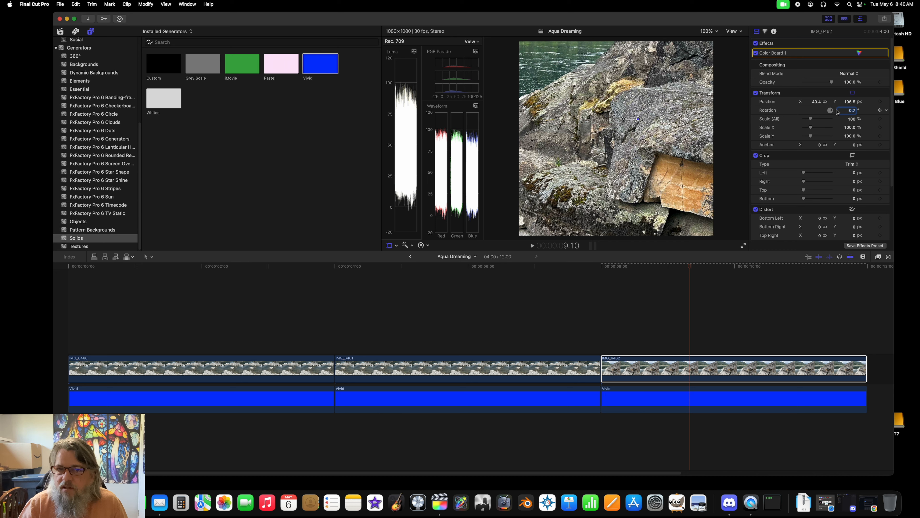
{"action": "double_click", "coordinate": [852, 111]}
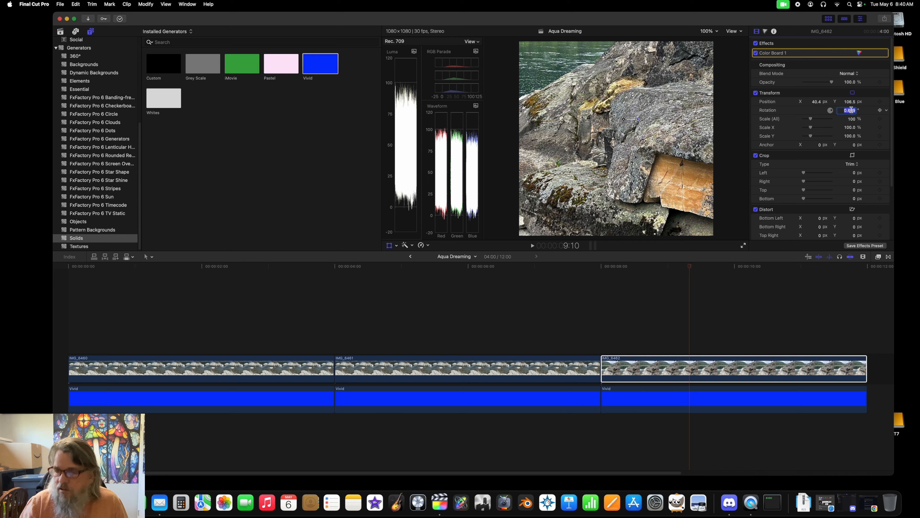
{"action": "type", "text": "1"}
{"action": "key", "text": "Return"}
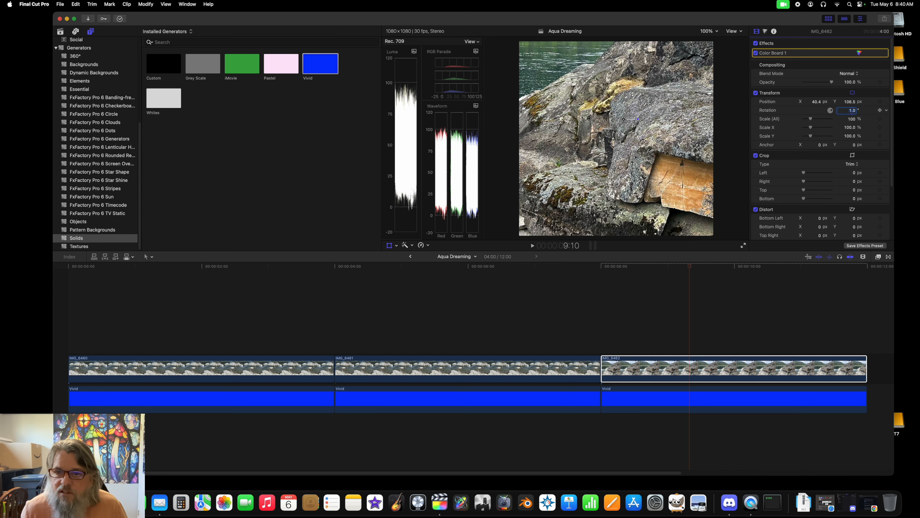
Step: Try the third clip's image at 2° rotation and return it to 0° for comparison
{"action": "double_click", "coordinate": [851, 110]}
{"action": "type", "text": "2"}
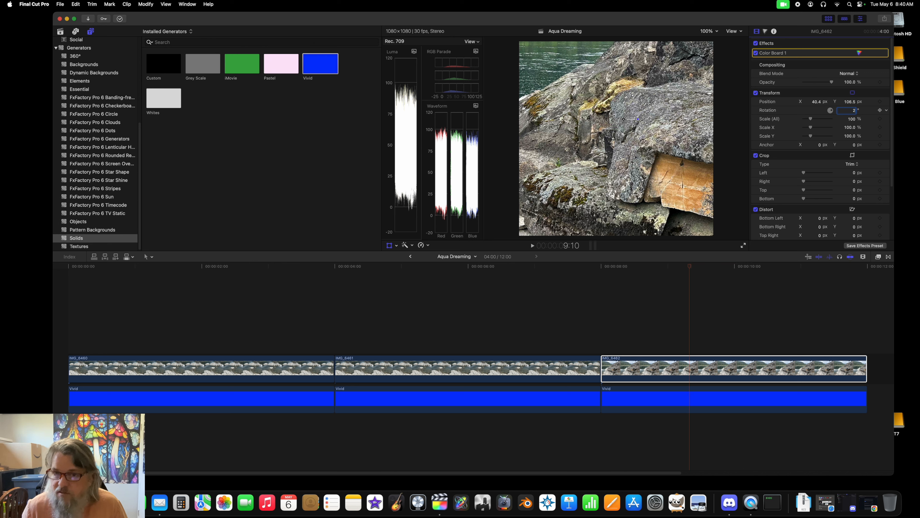
{"action": "key", "text": "Return"}
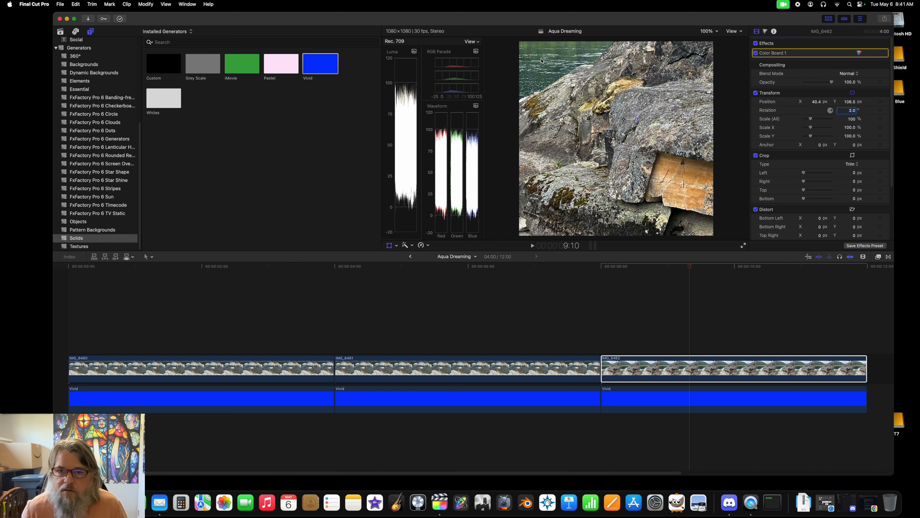
{"action": "double_click", "coordinate": [852, 110]}
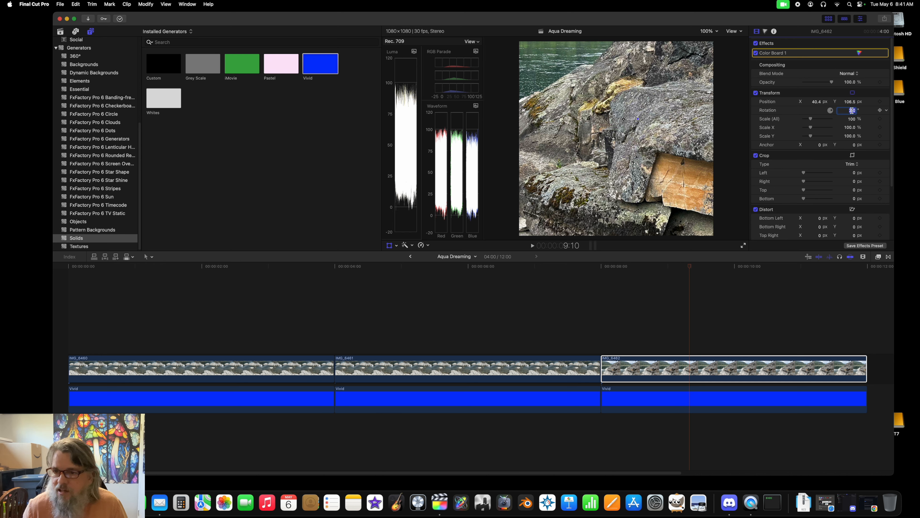
{"action": "type", "text": "0"}
{"action": "key", "text": "Return"}
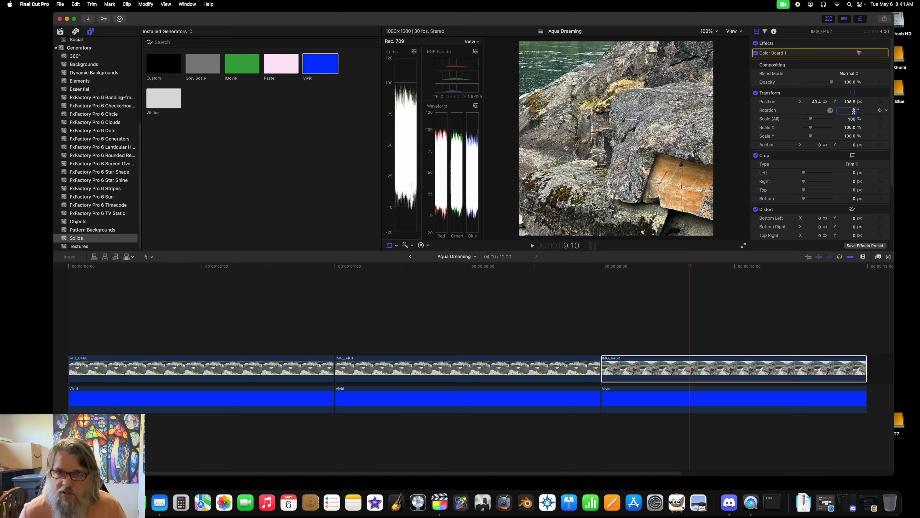
Step: Compare the third clip's image at 2° rotation, and settle on a rotation of 3°
{"action": "type", "text": "2"}
{"action": "key", "text": "Return"}
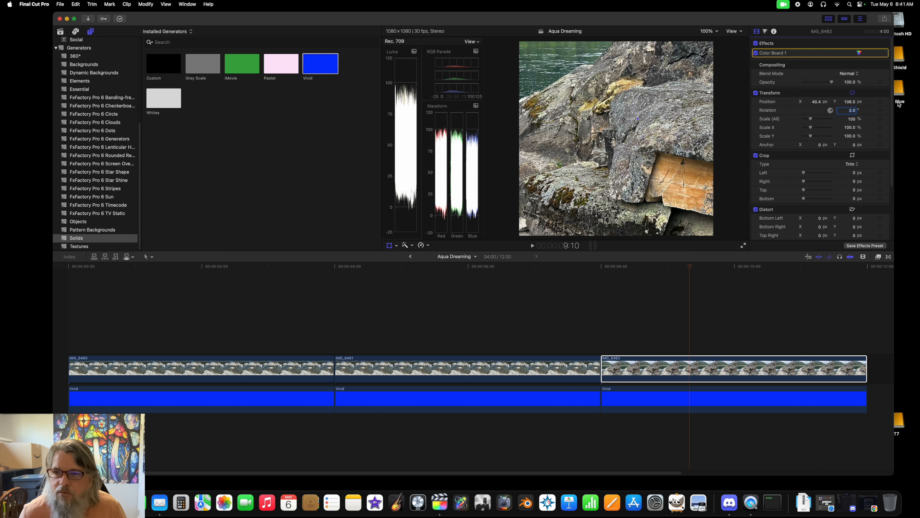
{"action": "left_click", "coordinate": [852, 111]}
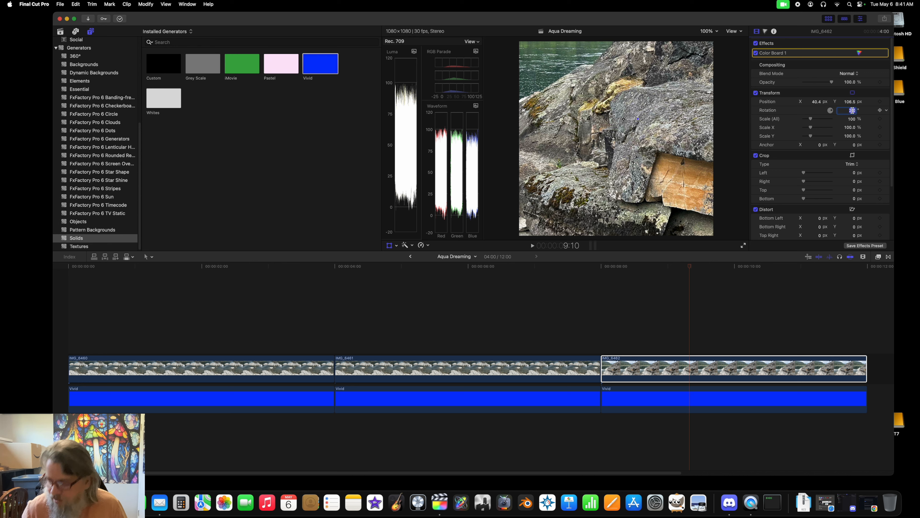
{"action": "type", "text": "3"}
{"action": "key", "text": "Return"}
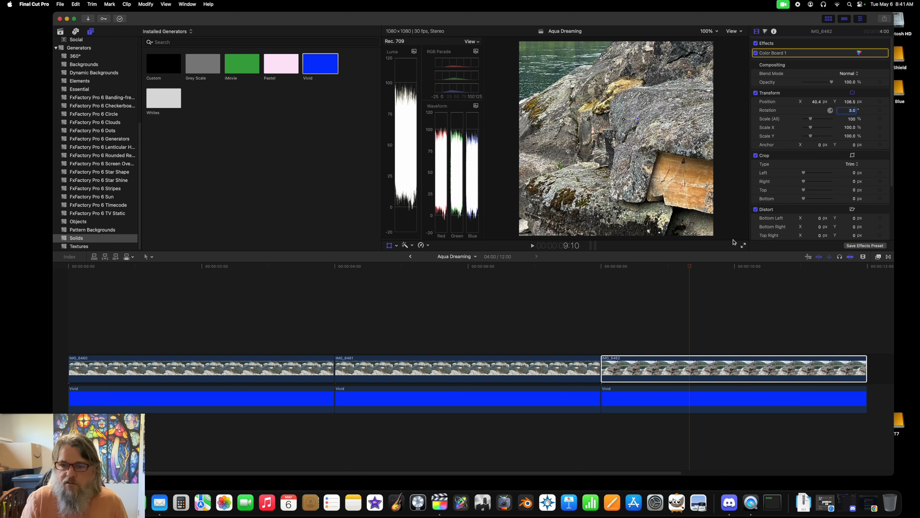
Step: Play the third clip full screen to examine the rotated framing, and return to the editing view
{"action": "left_click", "coordinate": [743, 245]}
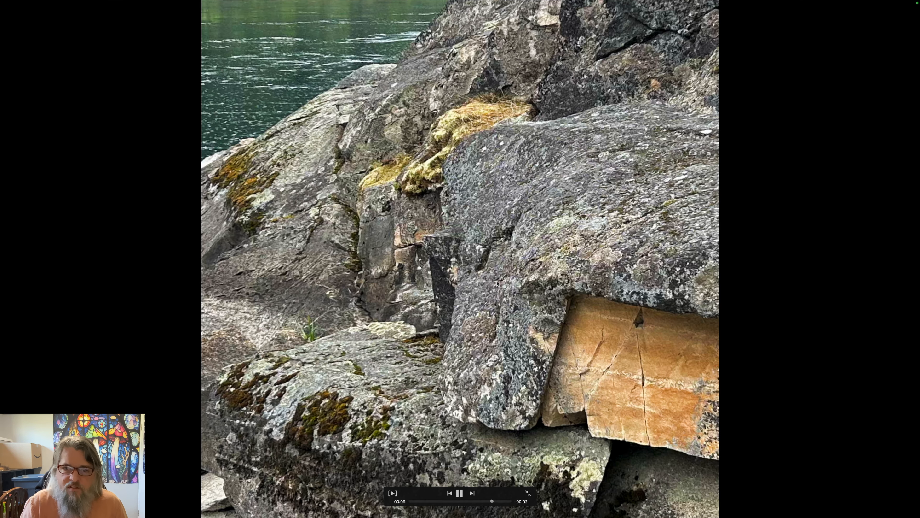
{"action": "key", "text": "space"}
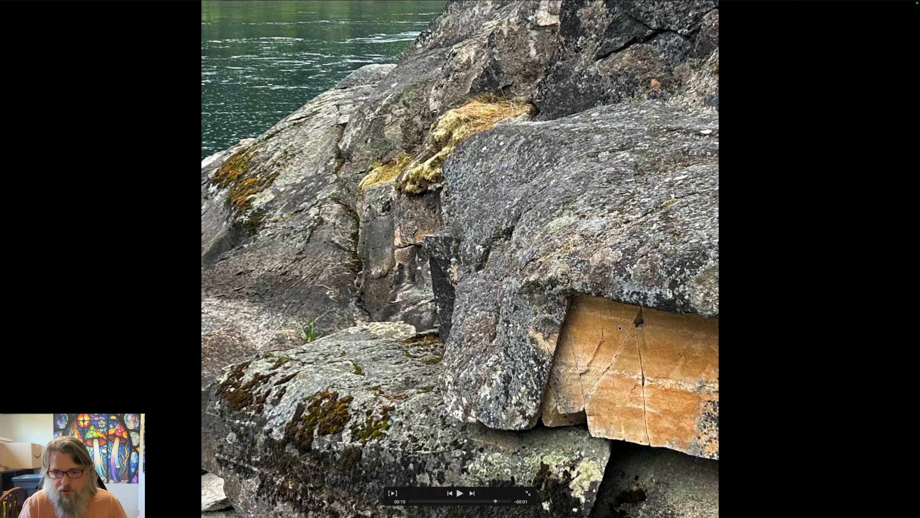
{"action": "key", "text": "Escape"}
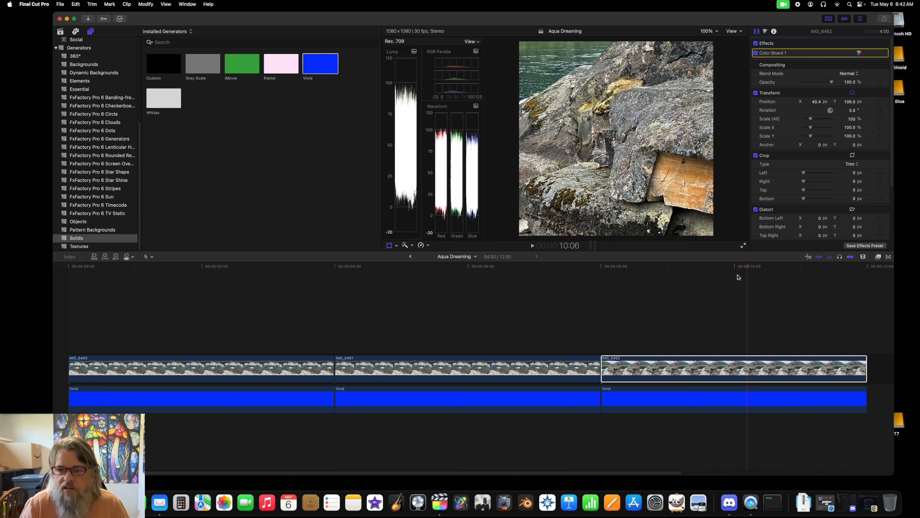
Step: Place the playhead at about 10:04 in the third clip and show the 3D titles category
{"action": "mouse_move", "coordinate": [747, 268]}
{"action": "left_mouse_down"}
{"action": "mouse_move", "coordinate": [737, 265]}
{"action": "mouse_move", "coordinate": [746, 268]}
{"action": "left_mouse_up"}
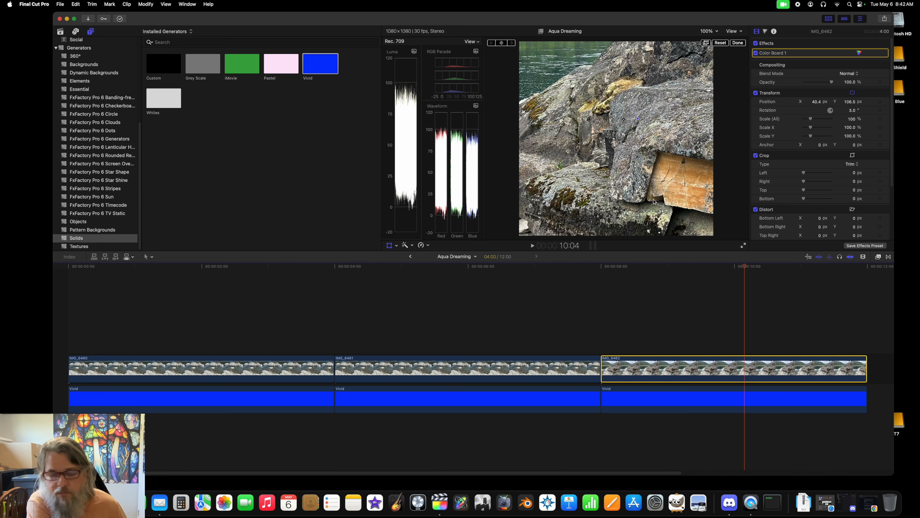
{"action": "scroll", "coordinate": [73, 49], "scroll_direction": "up", "scroll_amount": 8}
{"action": "left_click", "coordinate": [74, 49]}
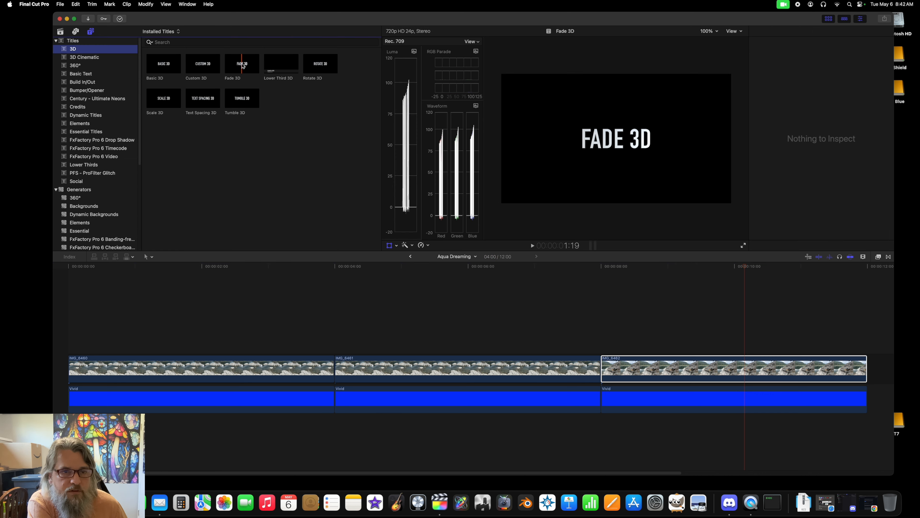
Step: Add a Custom 3D title above the third clip and extend it to the clip's end
{"action": "left_click", "coordinate": [202, 64]}
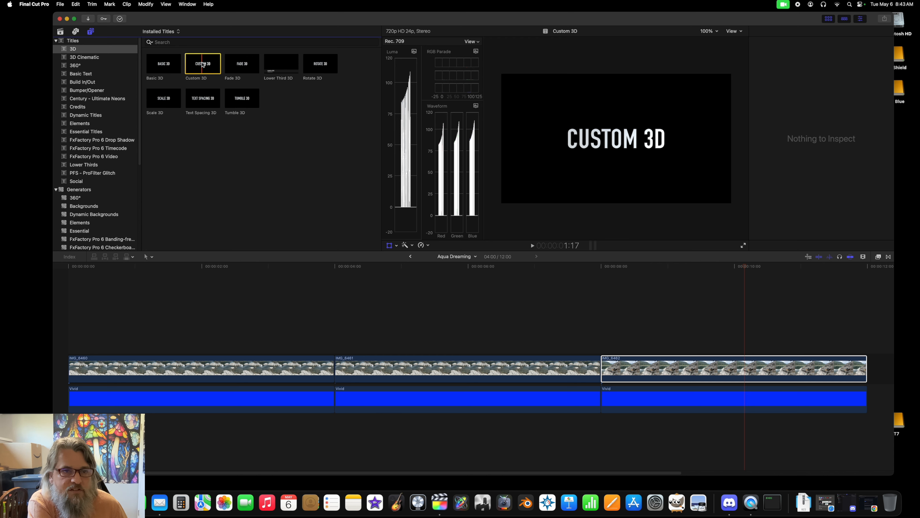
{"action": "left_click_drag", "start_coordinate": [203, 64], "coordinate": [605, 347]}
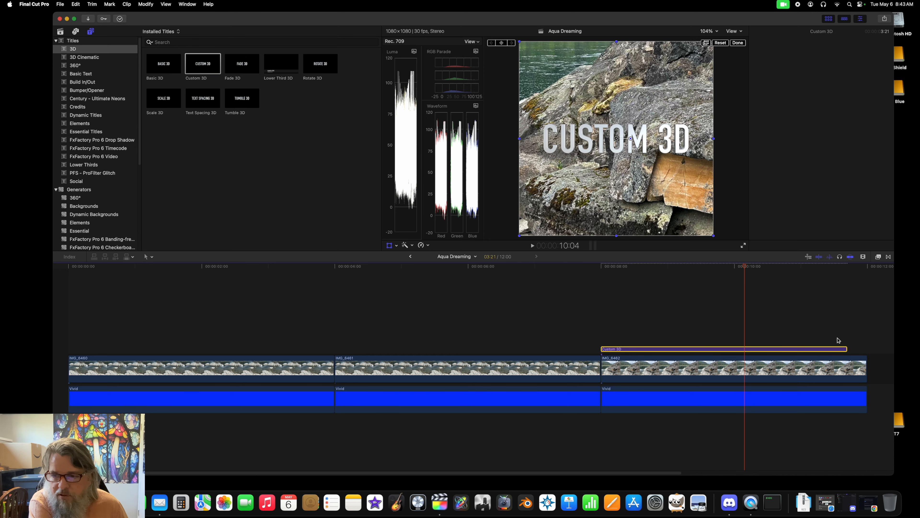
{"action": "left_click_drag", "start_coordinate": [847, 349], "coordinate": [865, 350]}
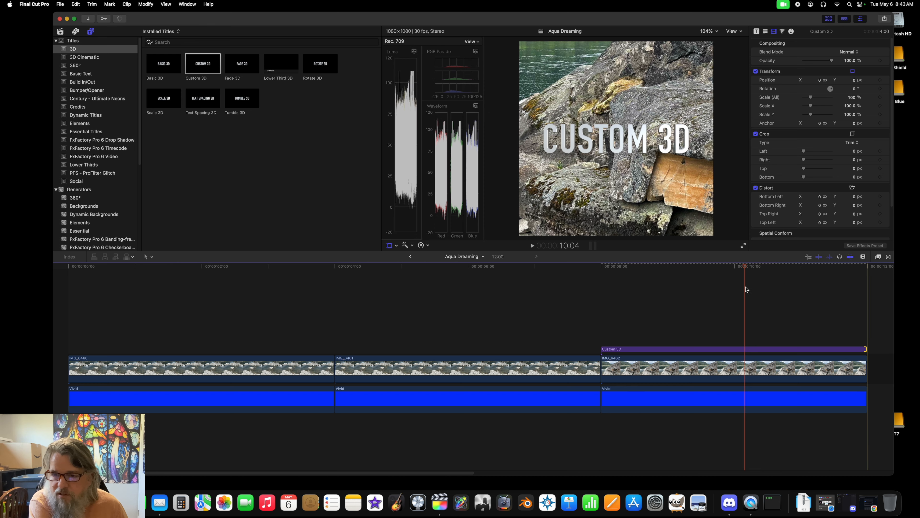
Step: Replace the Custom 3D title's text with "starbelt.ca"
{"action": "double_click", "coordinate": [723, 352]}
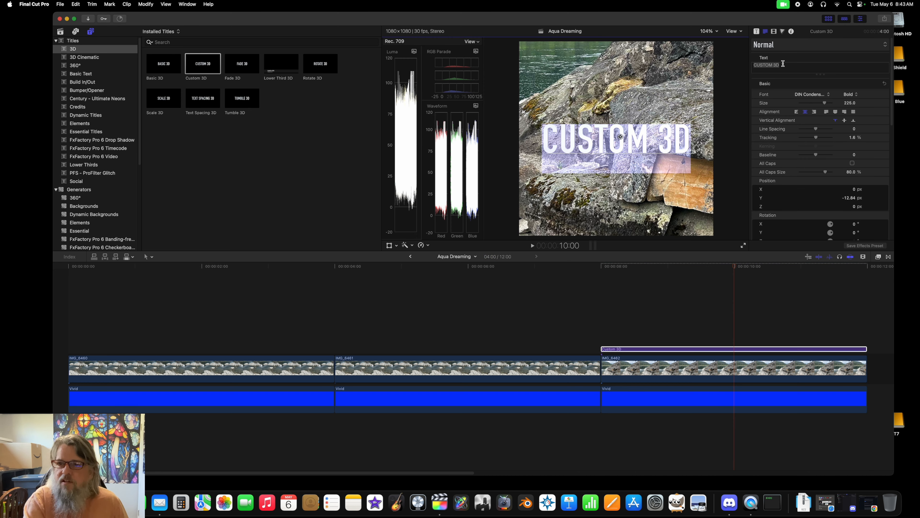
{"action": "type", "text": "s"}
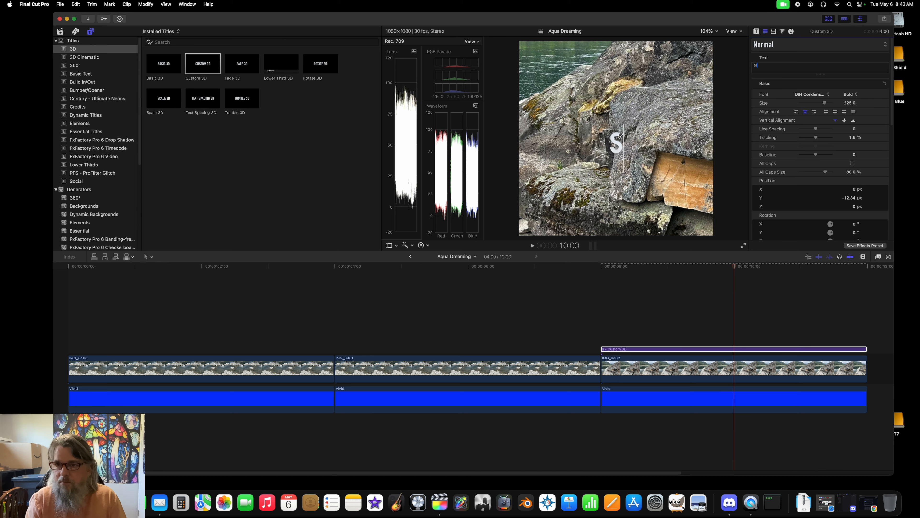
{"action": "type", "text": "tarbelt.ca"}
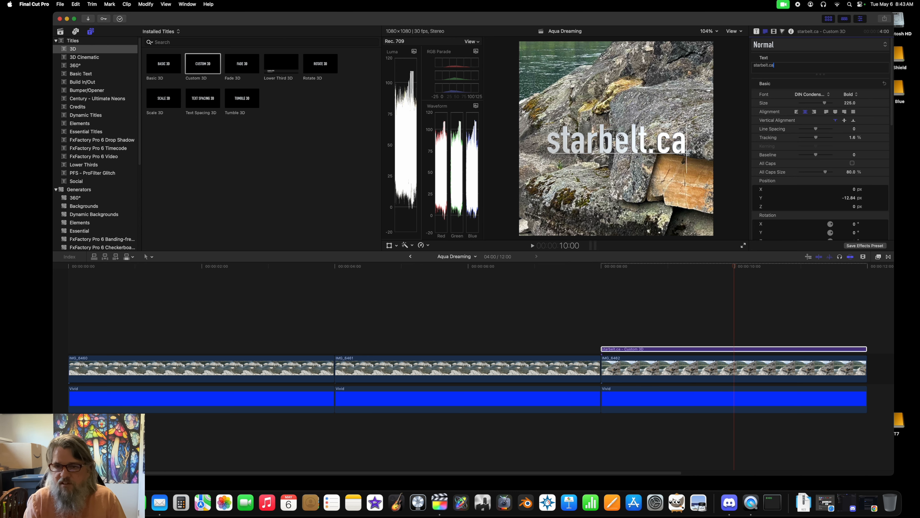
Step: Change the font of the whole starbelt.ca title to Strenuous
{"action": "key", "text": "super+a"}
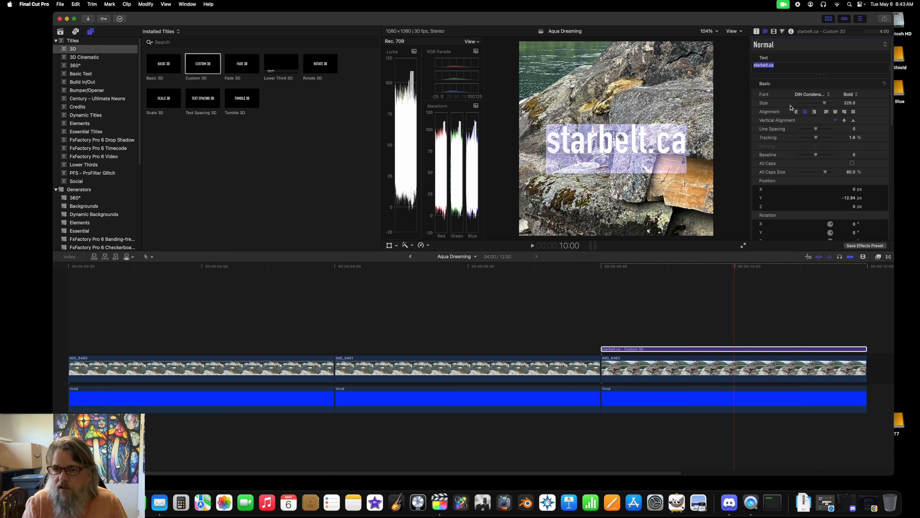
{"action": "left_click", "coordinate": [814, 95]}
{"action": "scroll", "coordinate": [836, 416], "scroll_direction": "down", "scroll_amount": 10}
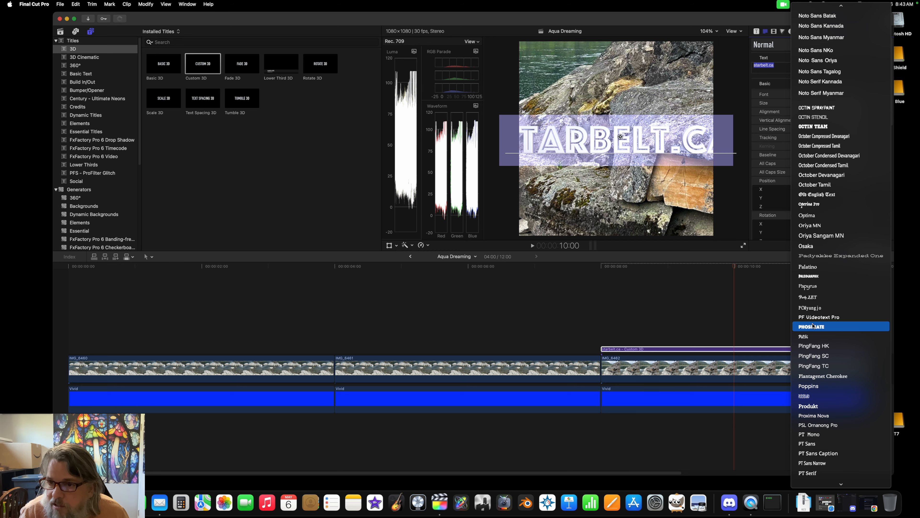
{"action": "scroll", "coordinate": [815, 355], "scroll_direction": "down", "scroll_amount": 10}
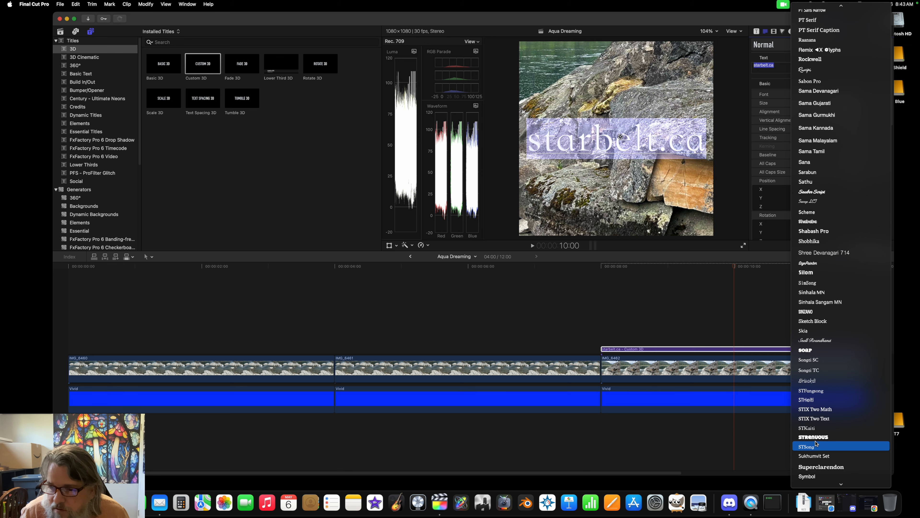
{"action": "left_click", "coordinate": [813, 437]}
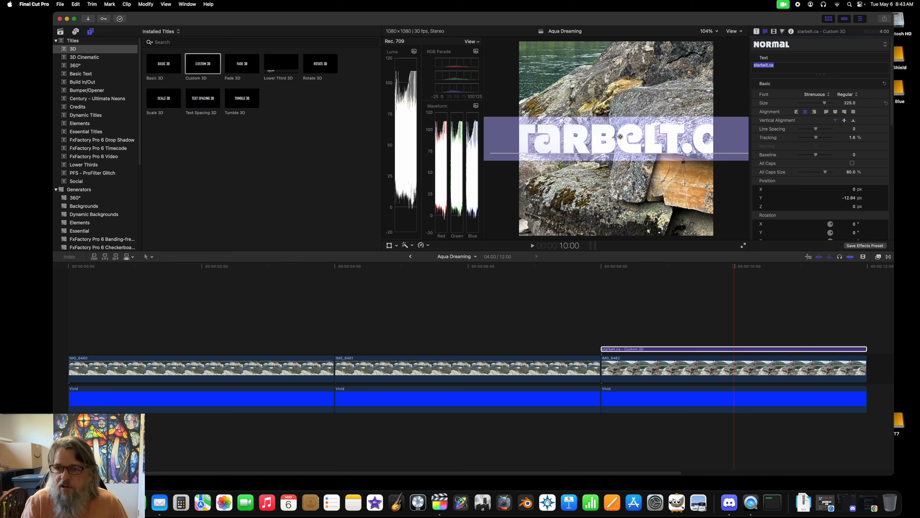
Step: Set the title's size to 88 and move it down to the image's lower edge, at about Y -447.6 px
{"action": "left_click_drag", "start_coordinate": [824, 103], "coordinate": [809, 102]}
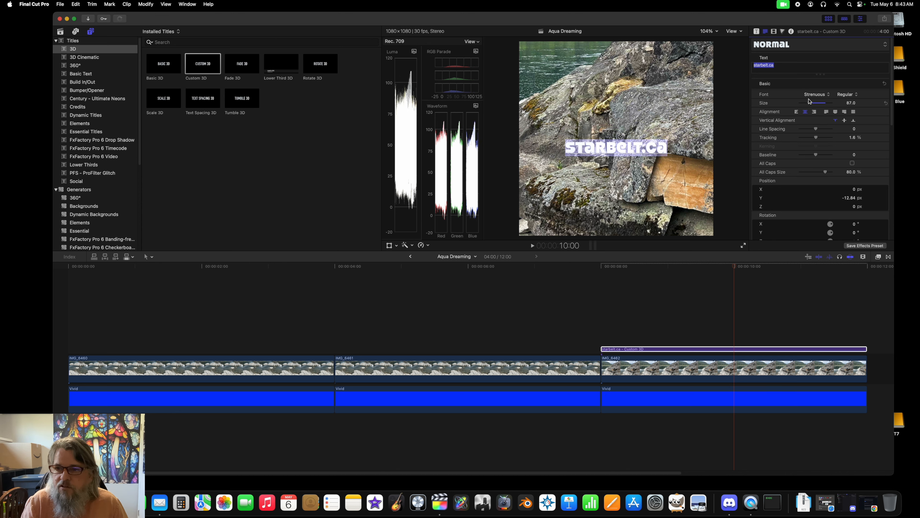
{"action": "type", "text": "8"}
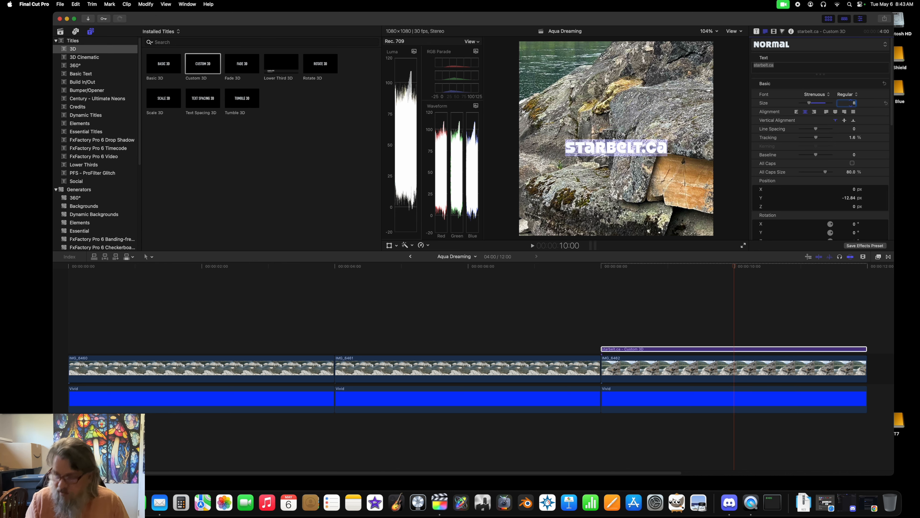
{"action": "type", "text": "8"}
{"action": "key", "text": "Return"}
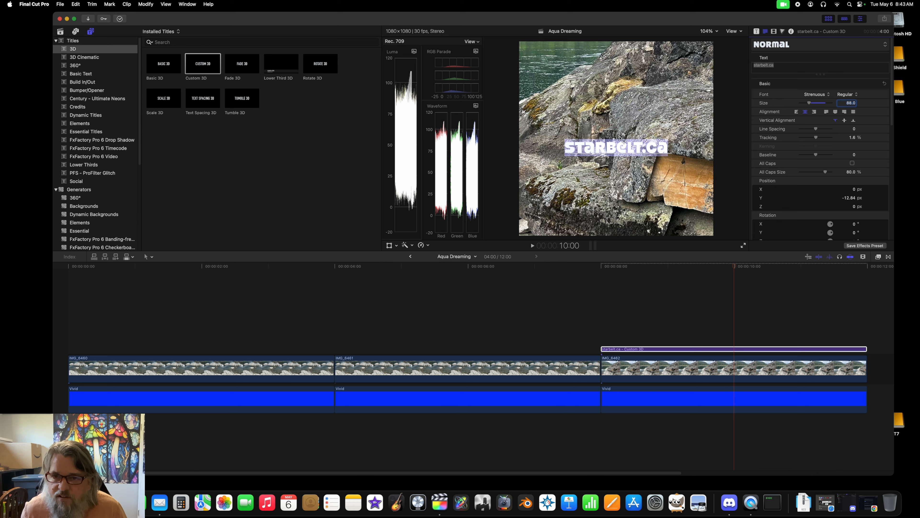
{"action": "left_click_drag", "start_coordinate": [621, 137], "coordinate": [620, 215]}
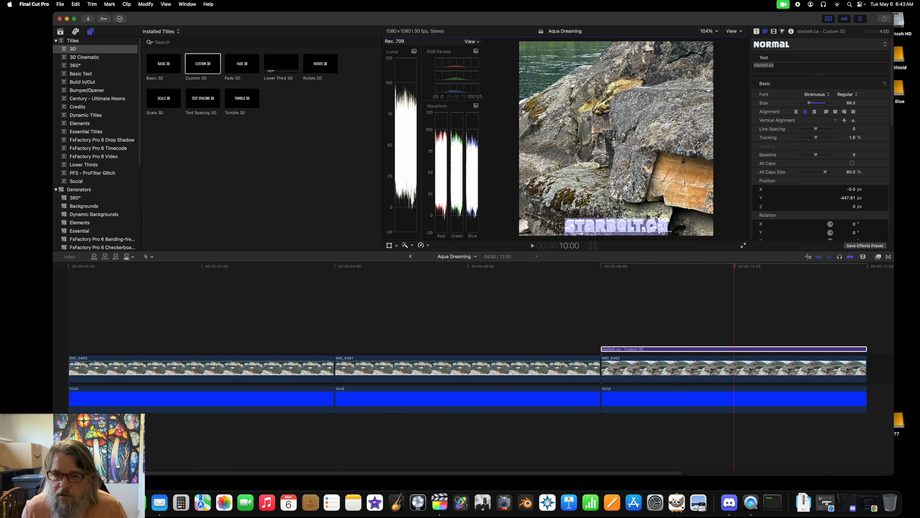
Step: Set the title's 3D text depth to 4
{"action": "scroll", "coordinate": [863, 158], "scroll_direction": "down", "scroll_amount": 2}
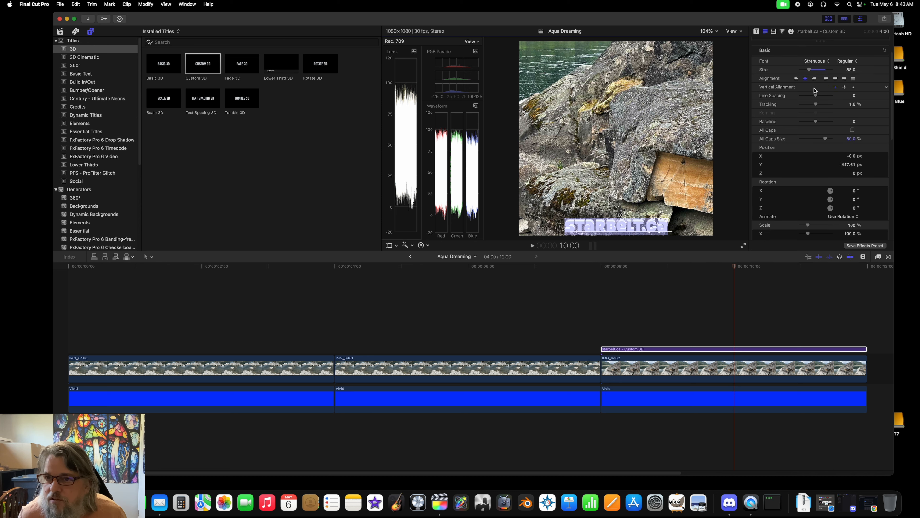
{"action": "scroll", "coordinate": [811, 94], "scroll_direction": "up", "scroll_amount": 2}
{"action": "scroll", "coordinate": [813, 105], "scroll_direction": "down", "scroll_amount": 6}
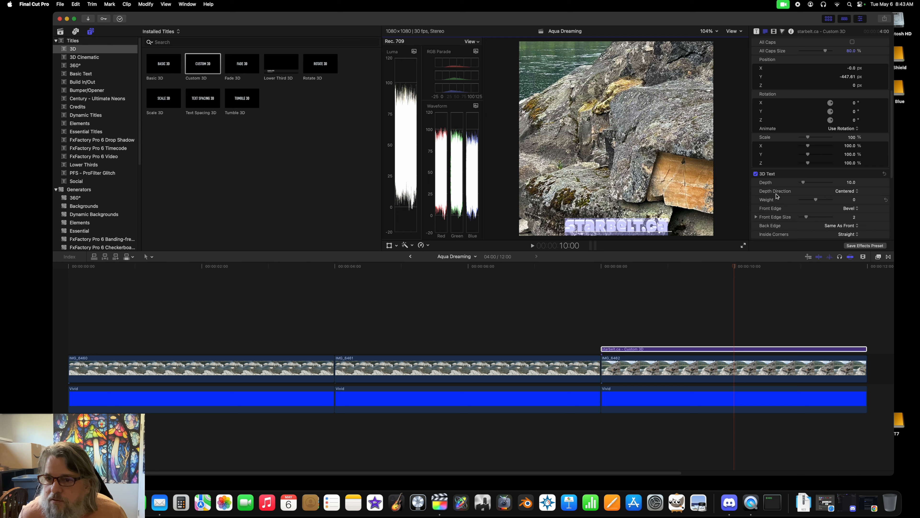
{"action": "left_click", "coordinate": [850, 183]}
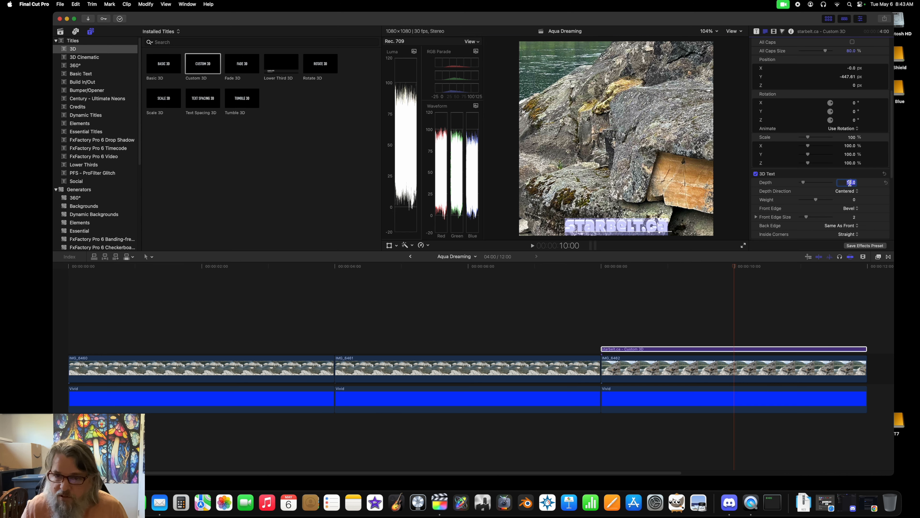
{"action": "type", "text": "4"}
{"action": "key", "text": "Return"}
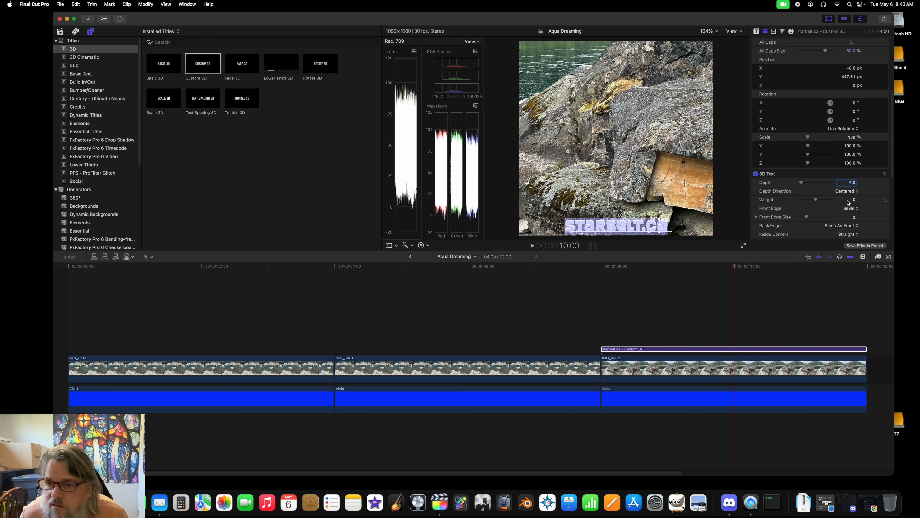
Step: Change the 3D text's front edge to Round with a front edge size of 4
{"action": "left_click", "coordinate": [851, 209]}
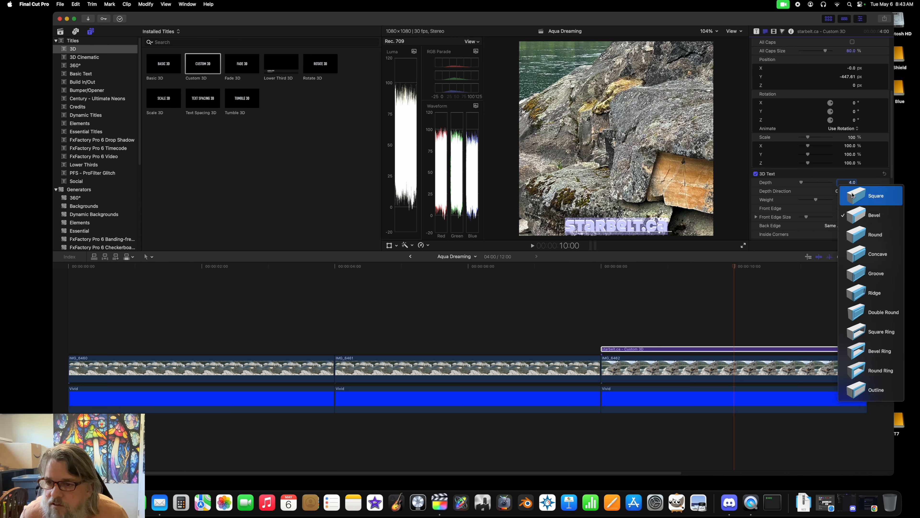
{"action": "left_click", "coordinate": [854, 236]}
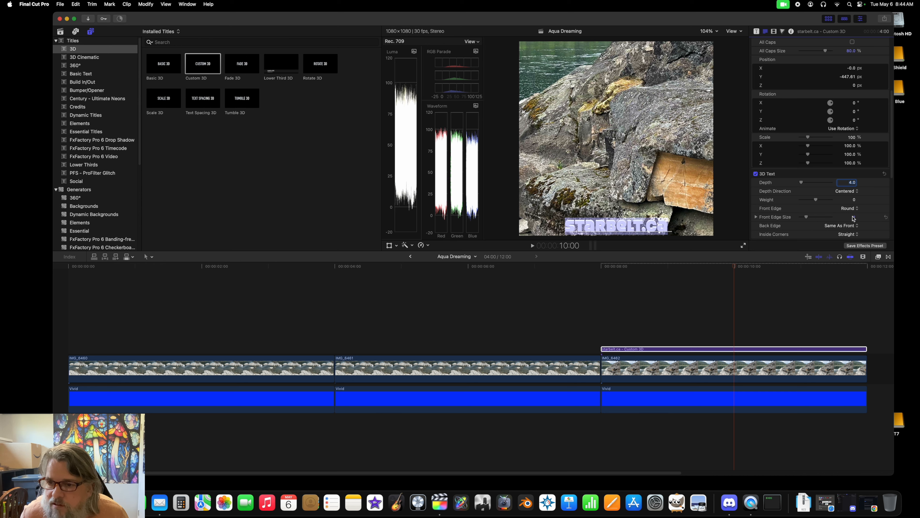
{"action": "left_click", "coordinate": [854, 217]}
{"action": "type", "text": "4"}
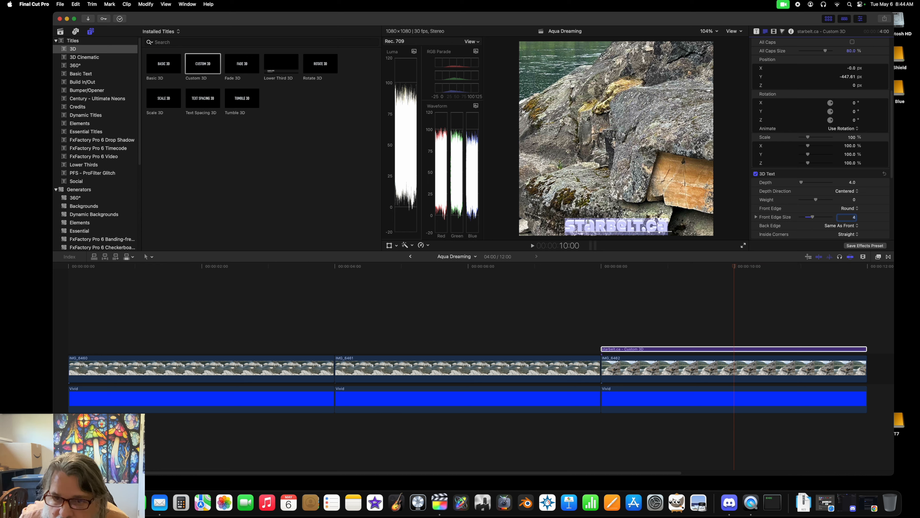
Step: Reduce the 3D text's depth to 2 and its front edge size to 2
{"action": "left_click", "coordinate": [850, 182]}
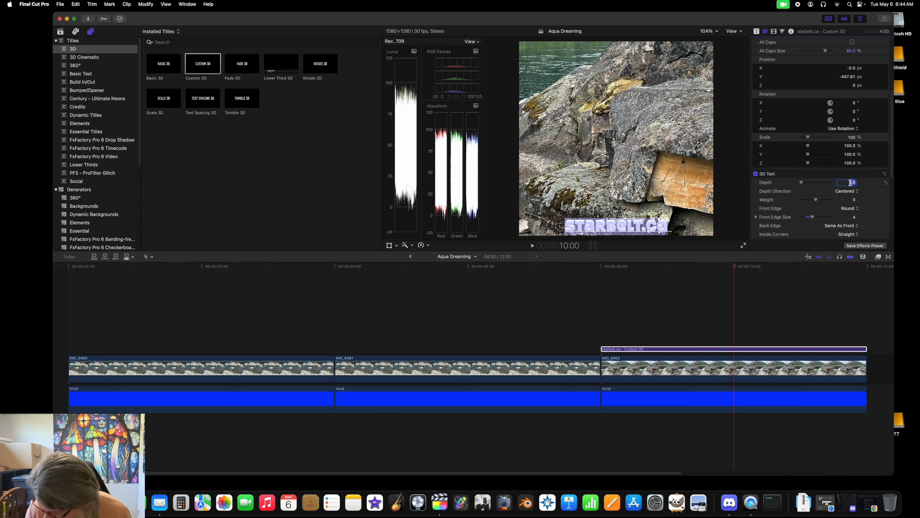
{"action": "type", "text": "2"}
{"action": "key", "text": "Return"}
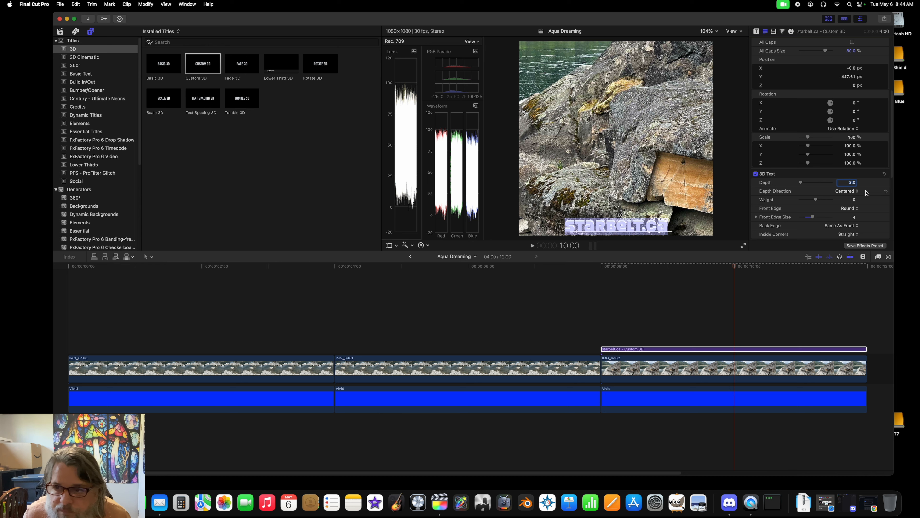
{"action": "left_click", "coordinate": [853, 216]}
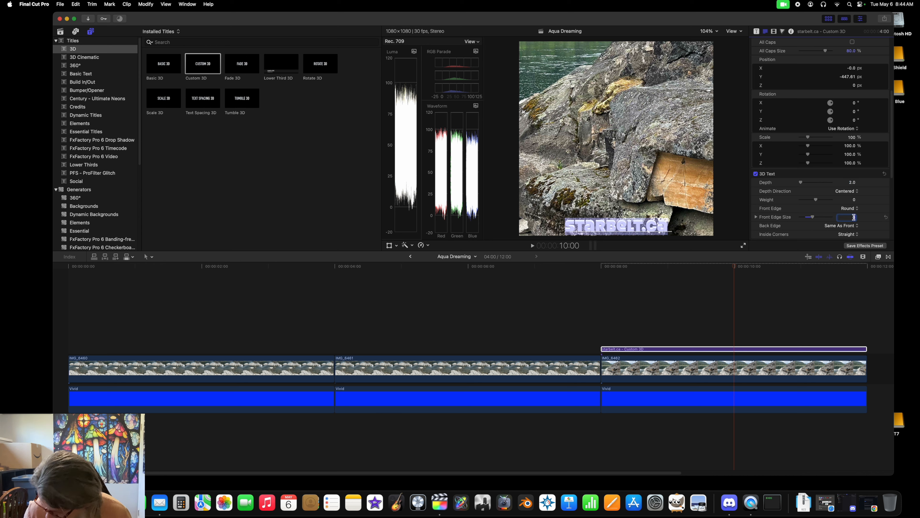
{"action": "type", "text": "2"}
{"action": "key", "text": "Return"}
Step: Set the 3D text's inside corners to Round and apply the Chrome metal material to all facets
{"action": "left_click", "coordinate": [847, 235]}
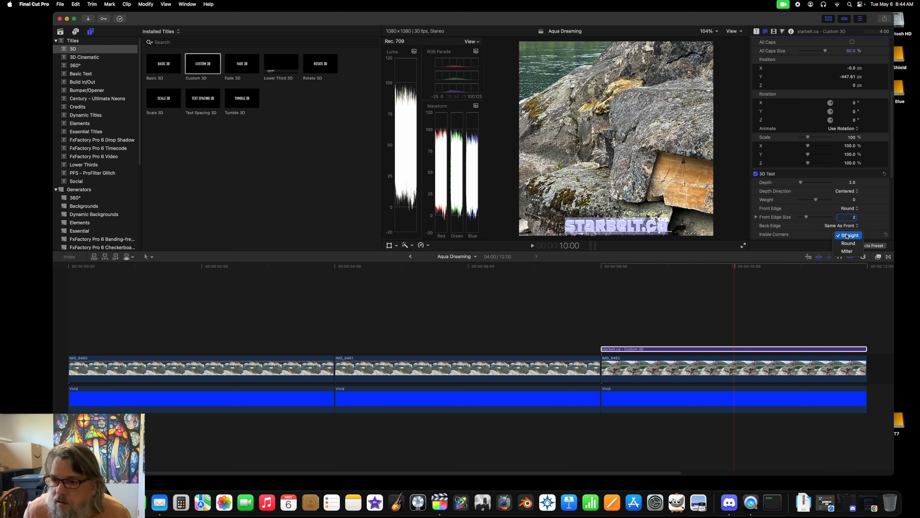
{"action": "left_click", "coordinate": [847, 244]}
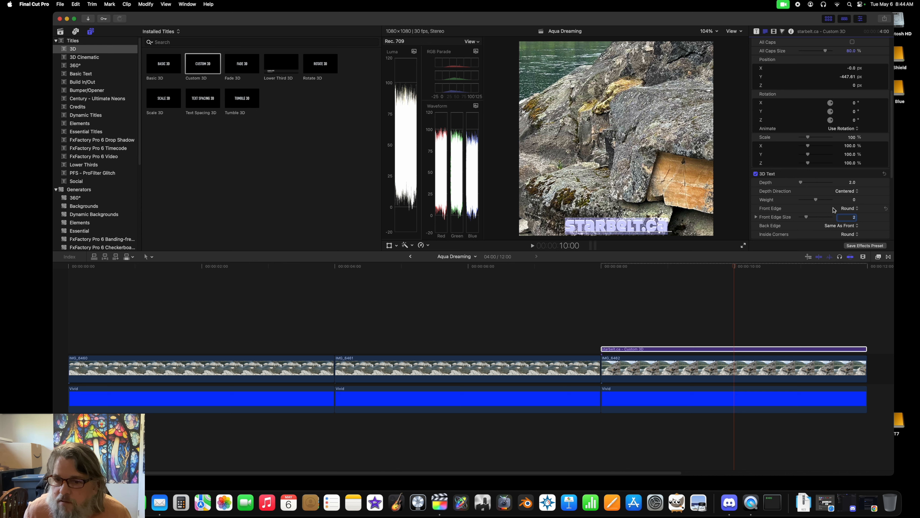
{"action": "scroll", "coordinate": [832, 208], "scroll_direction": "down", "scroll_amount": 3}
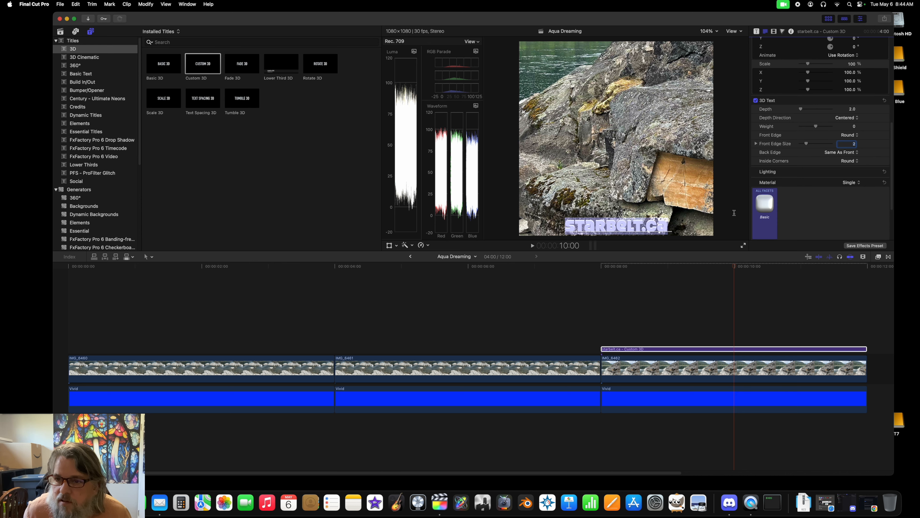
{"action": "left_click", "coordinate": [764, 204]}
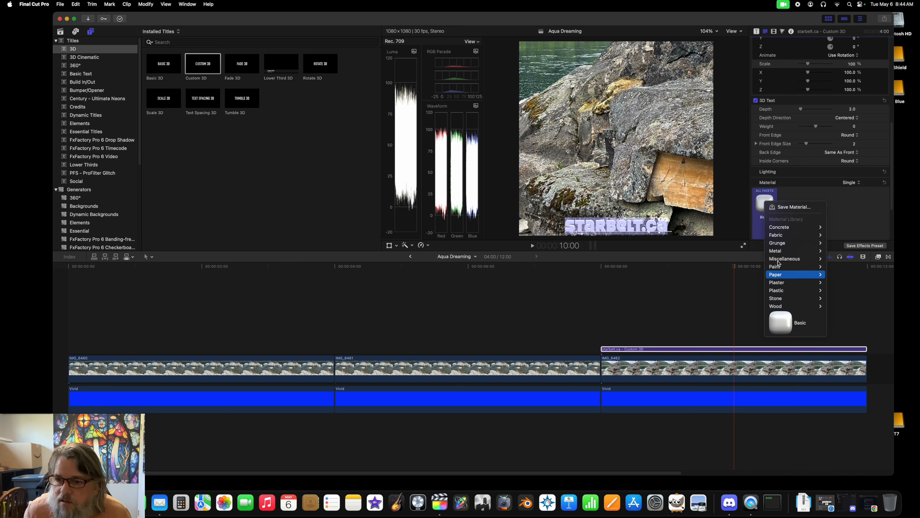
{"action": "mouse_move", "coordinate": [778, 251]}
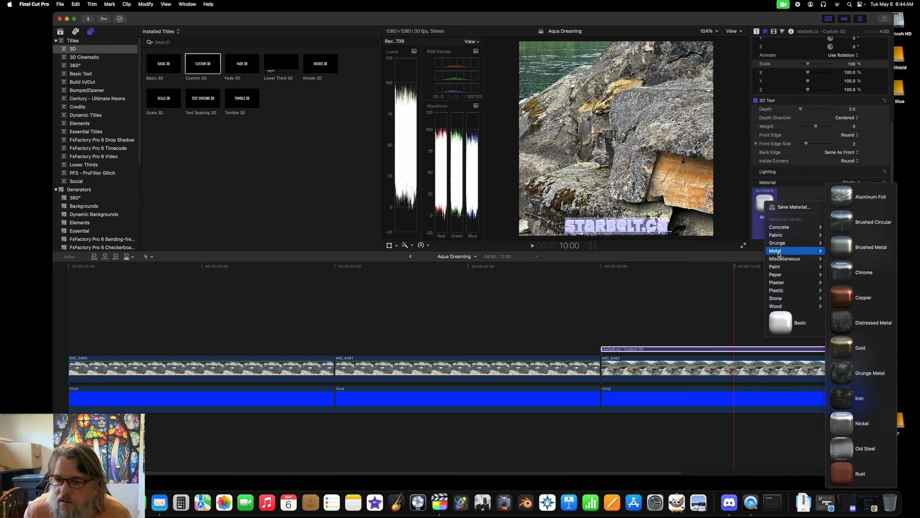
{"action": "left_click", "coordinate": [842, 274]}
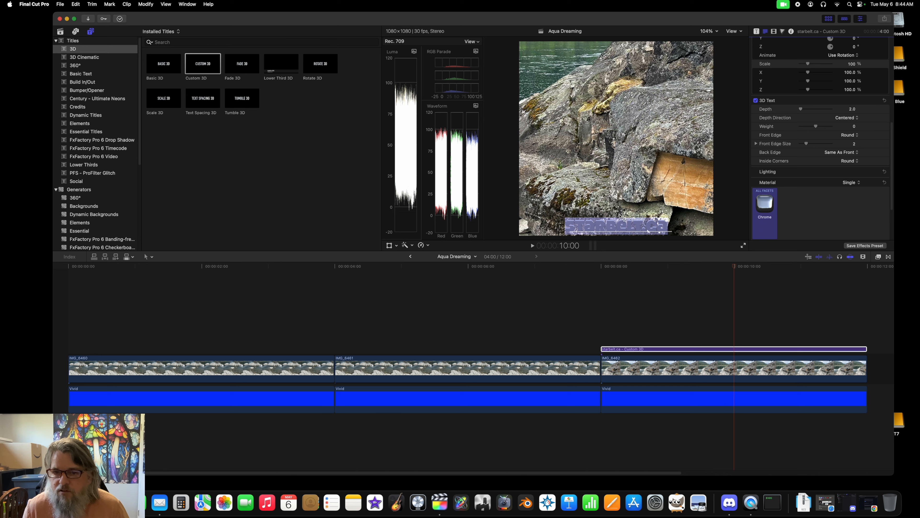
Step: Move the chrome title to the middle of the image for comparison, and return it to the lower edge
{"action": "left_click_drag", "start_coordinate": [620, 215], "coordinate": [616, 137]}
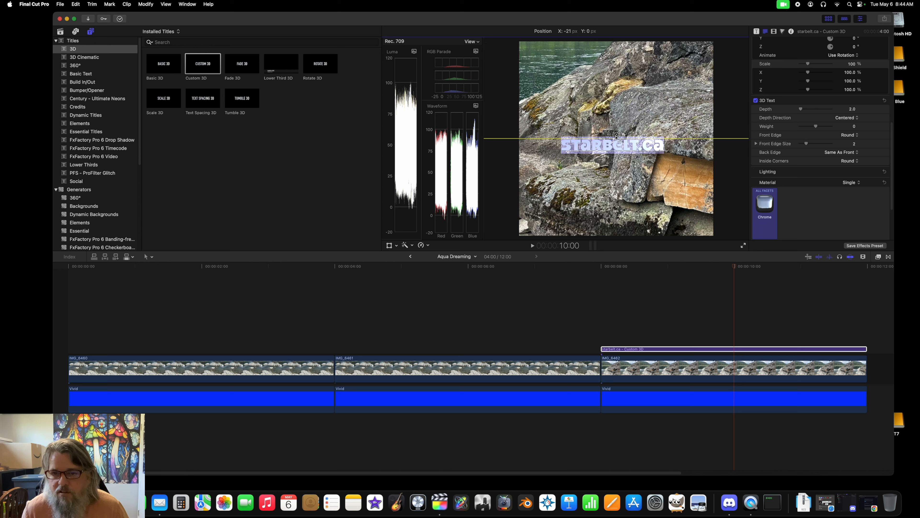
{"action": "left_click_drag", "start_coordinate": [616, 137], "coordinate": [621, 218]}
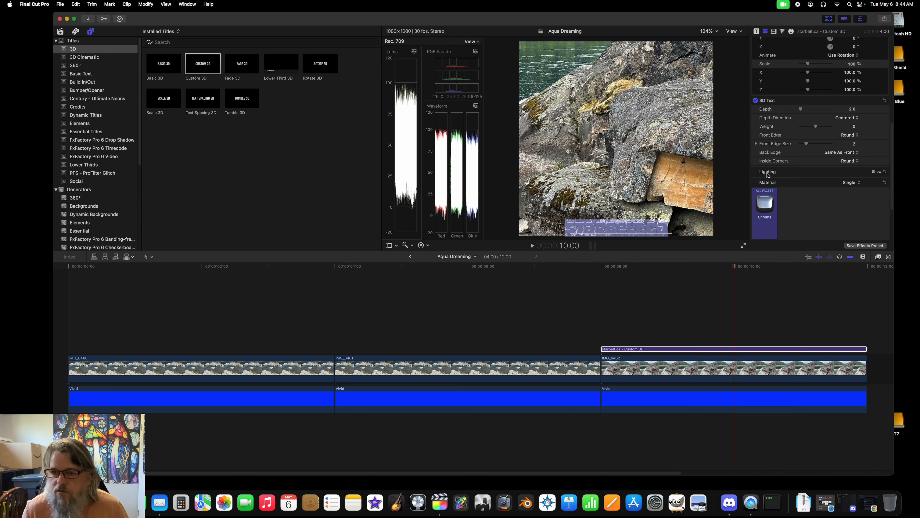
Step: Show the 3D text's lighting settings and set the lighting style to Drama Top Right
{"action": "left_click", "coordinate": [876, 171]}
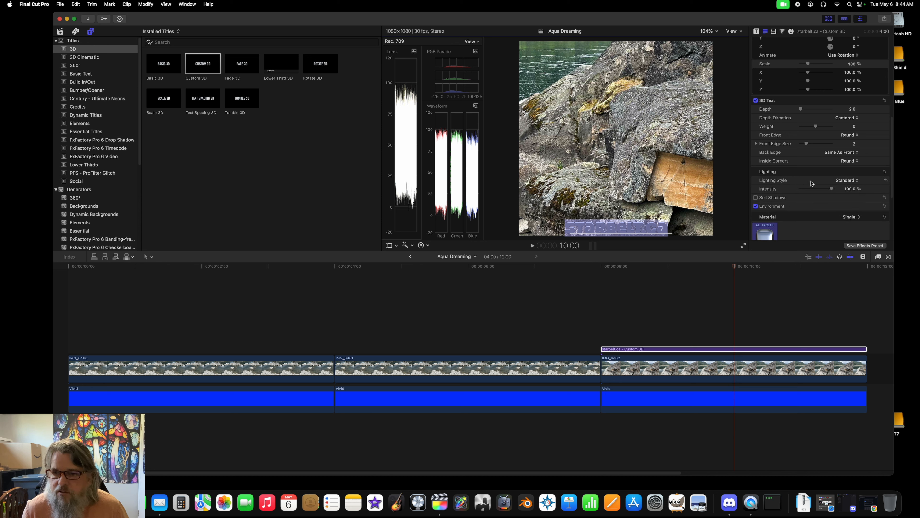
{"action": "left_click", "coordinate": [844, 181]}
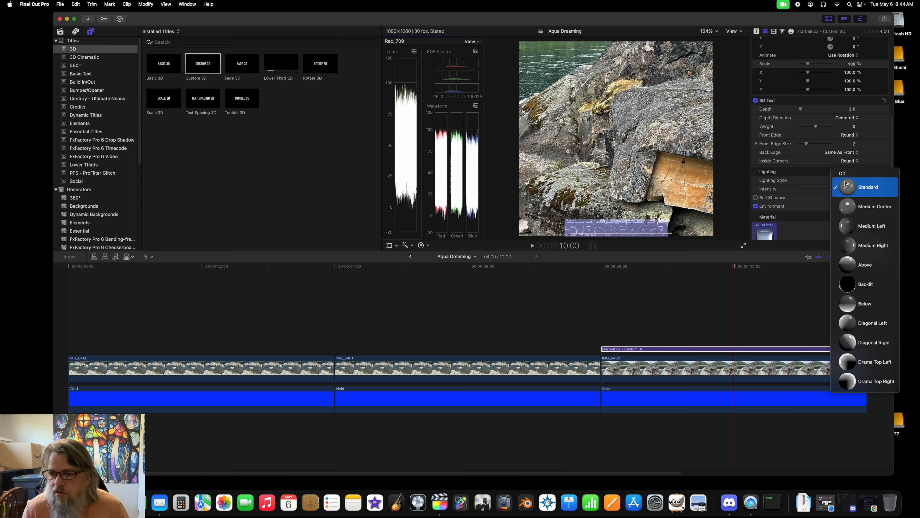
{"action": "left_click", "coordinate": [849, 379]}
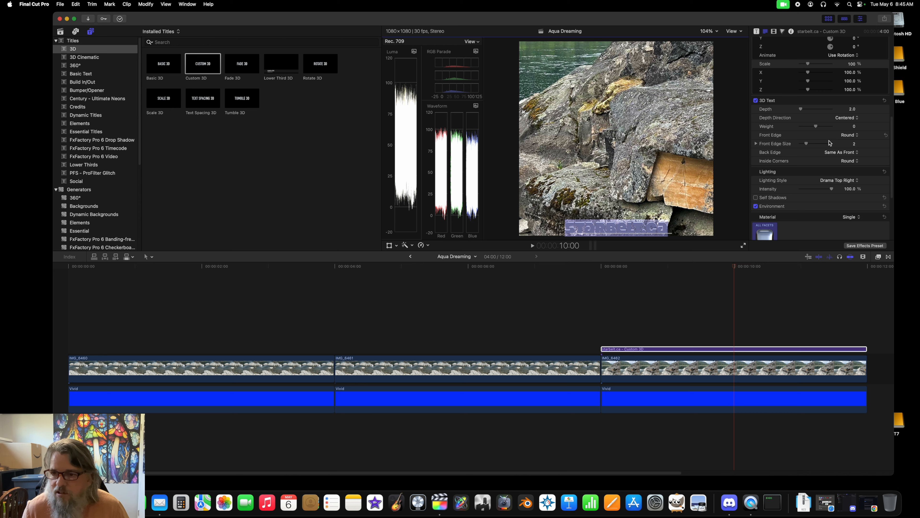
Step: Set the 3D title's lighting style to Standard, and compare the title with environment lighting off and on, leaving it on
{"action": "left_click", "coordinate": [832, 181]}
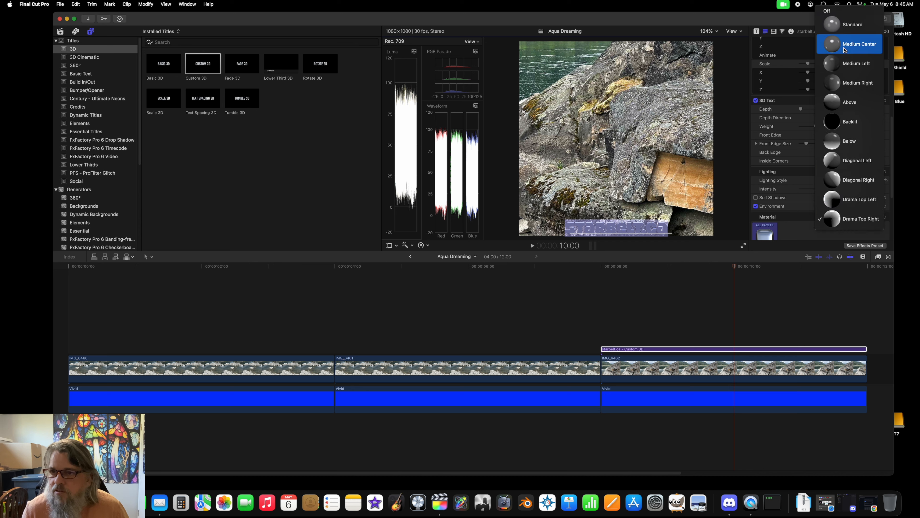
{"action": "left_click", "coordinate": [841, 26]}
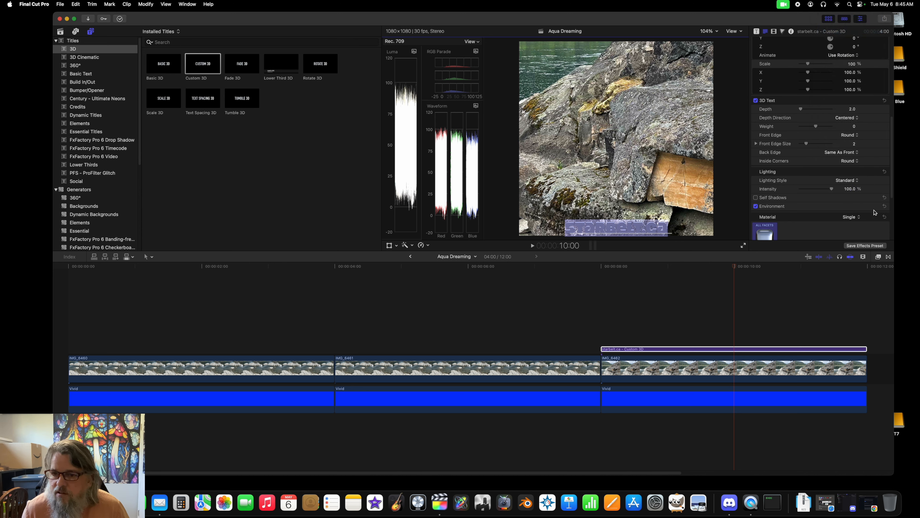
{"action": "left_click", "coordinate": [756, 206]}
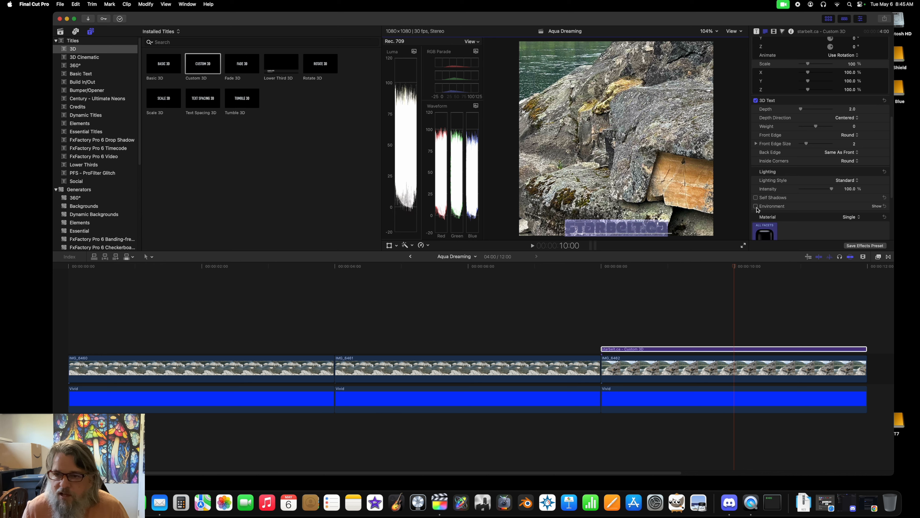
{"action": "left_click", "coordinate": [756, 207]}
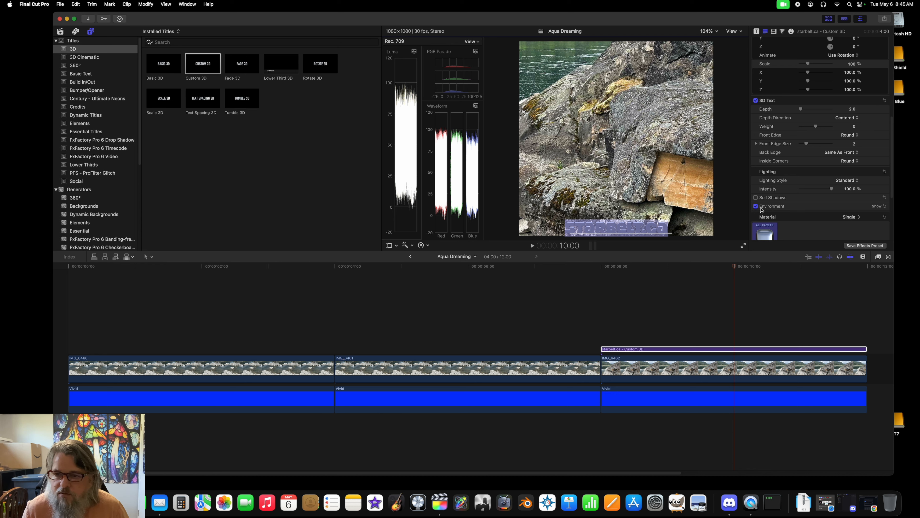
Step: Try the Colorful environment on the 3D title, choose Light Box instead, and rotate the environment to about 80.3°
{"action": "left_click", "coordinate": [877, 207]}
{"action": "scroll", "coordinate": [844, 196], "scroll_direction": "down", "scroll_amount": 3}
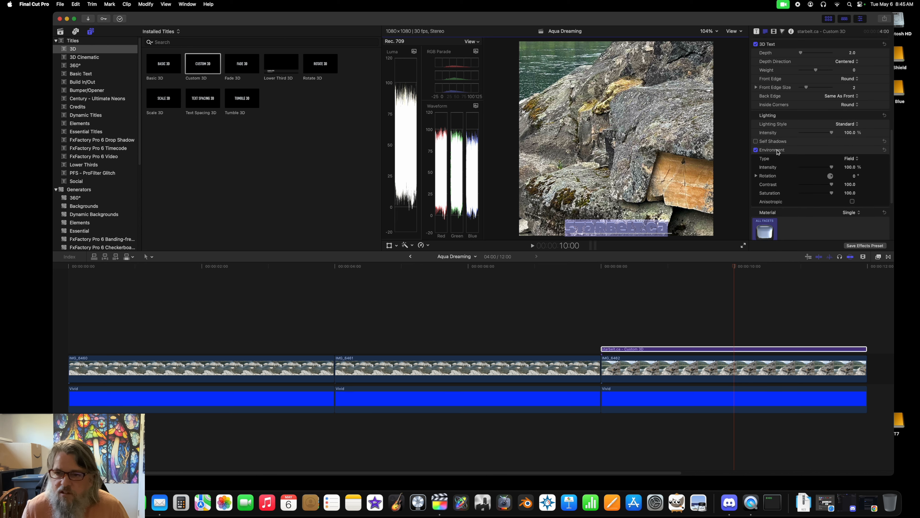
{"action": "left_click", "coordinate": [849, 159]}
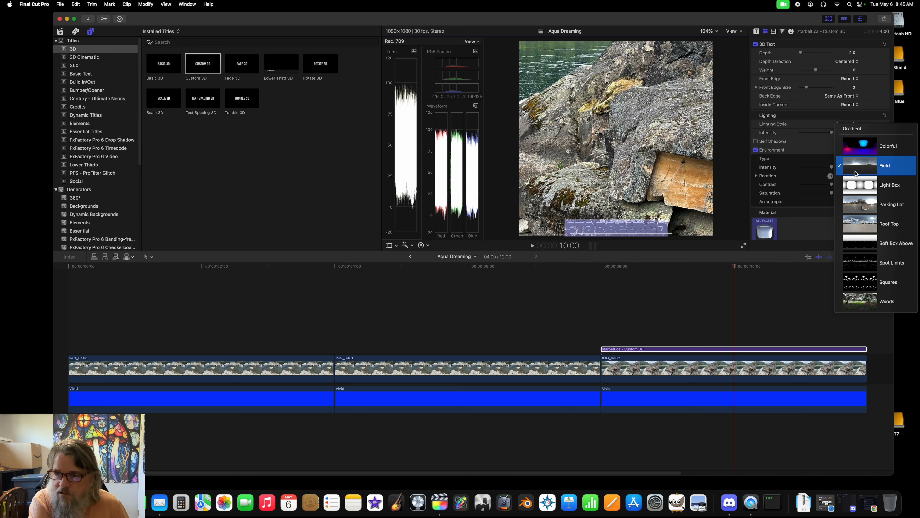
{"action": "left_click", "coordinate": [856, 152]}
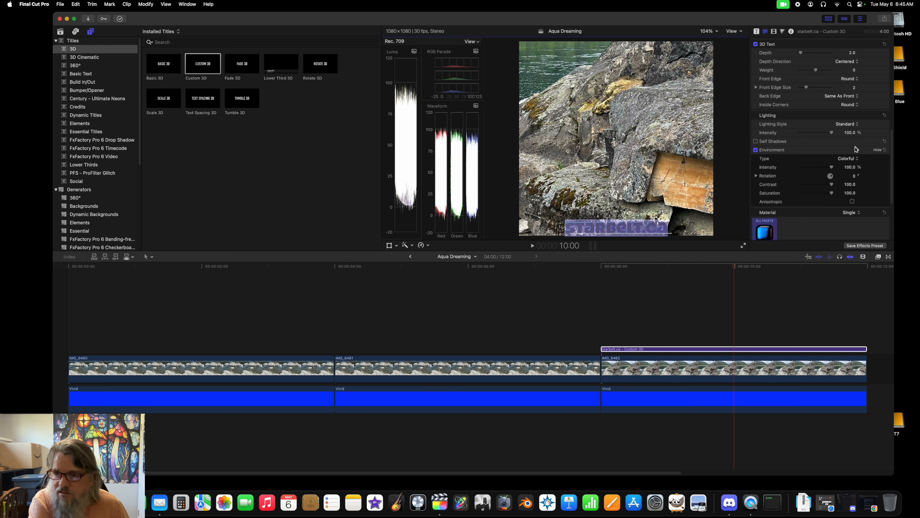
{"action": "left_click", "coordinate": [853, 160]}
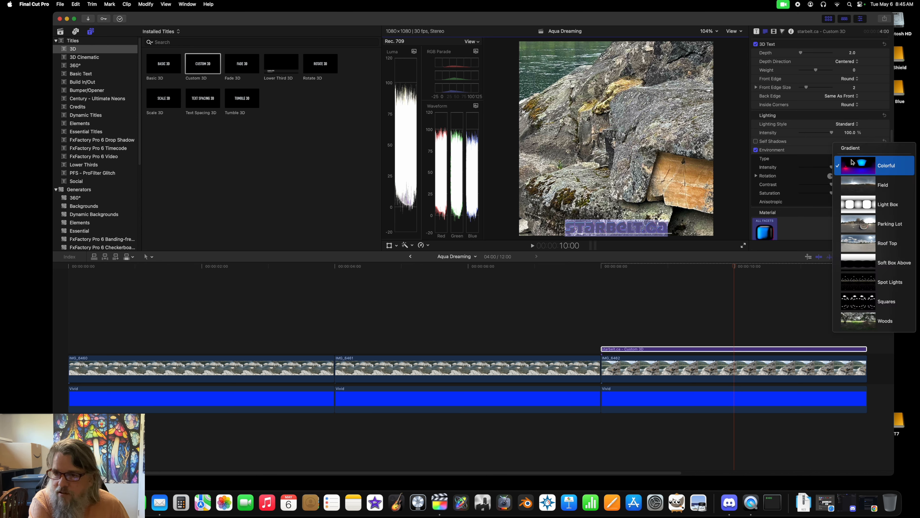
{"action": "left_click", "coordinate": [854, 207]}
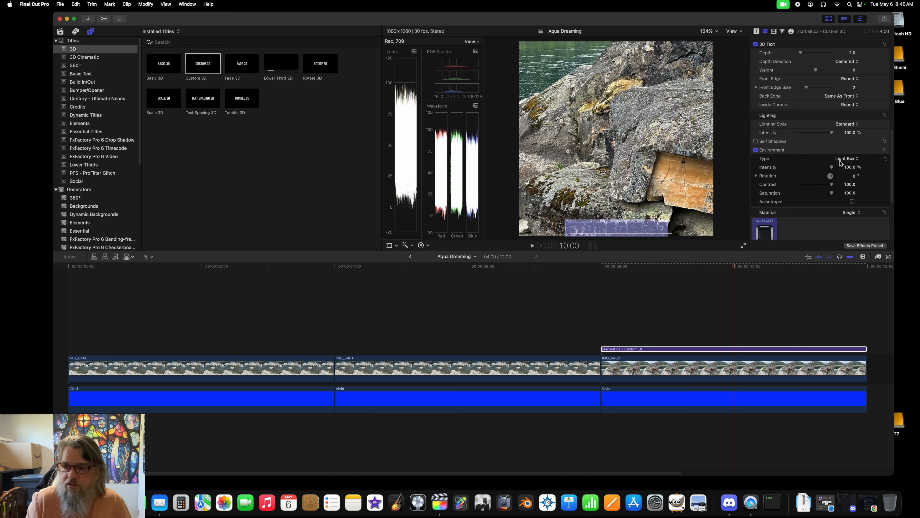
{"action": "left_click_drag", "start_coordinate": [832, 178], "coordinate": [832, 168]}
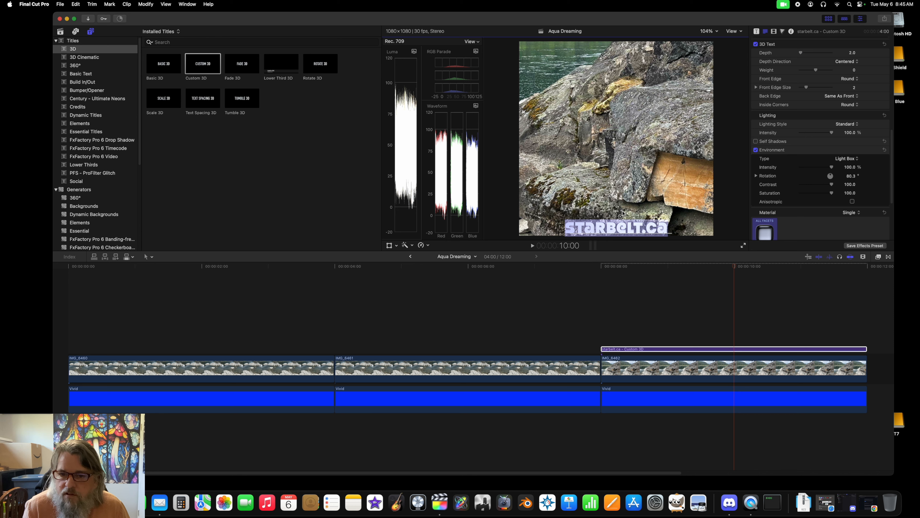
Step: Lower the starbelt.ca title's opacity to 44% and deselect the title to judge it against the rock photo
{"action": "left_click_drag", "start_coordinate": [622, 214], "coordinate": [621, 216]}
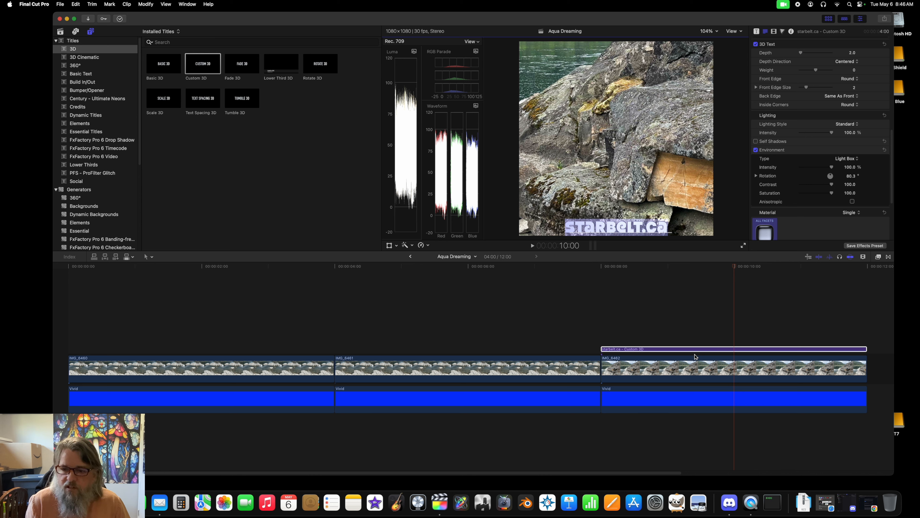
{"action": "left_click", "coordinate": [773, 31]}
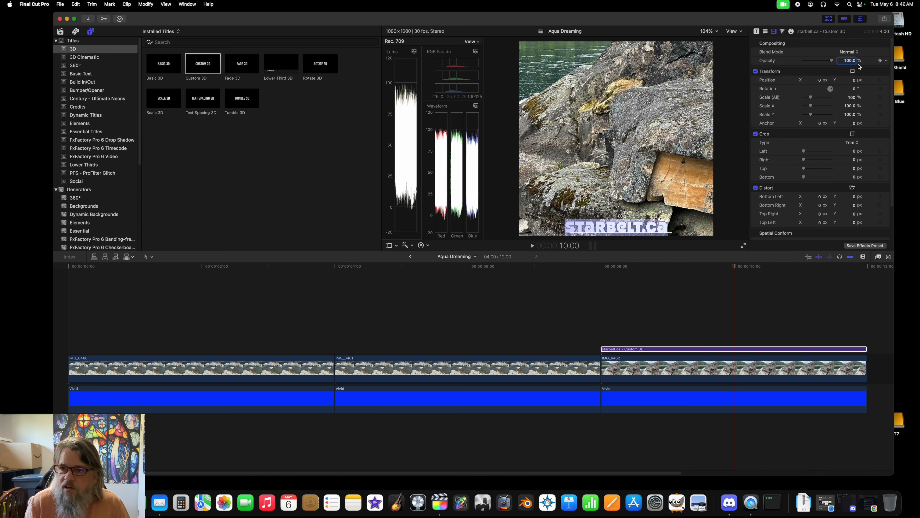
{"action": "left_click", "coordinate": [847, 60]}
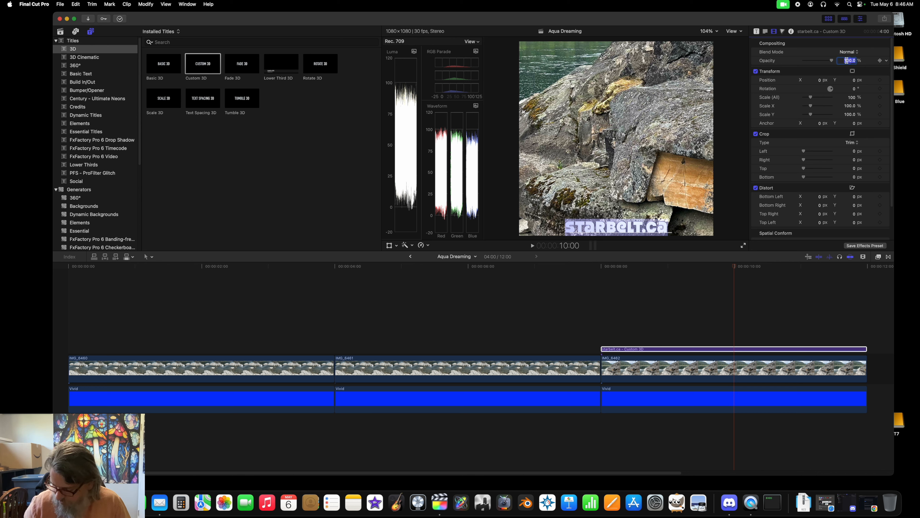
{"action": "type", "text": "44"}
{"action": "key", "text": "Return"}
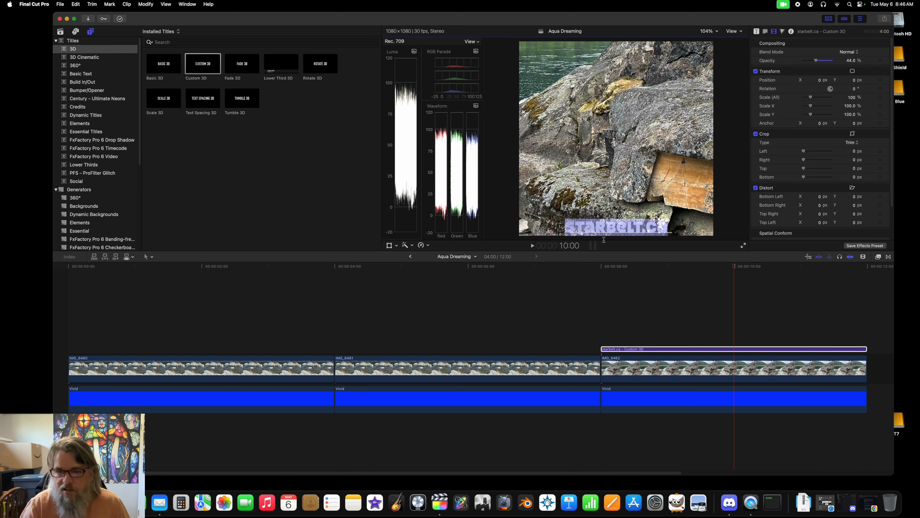
{"action": "left_click", "coordinate": [673, 402]}
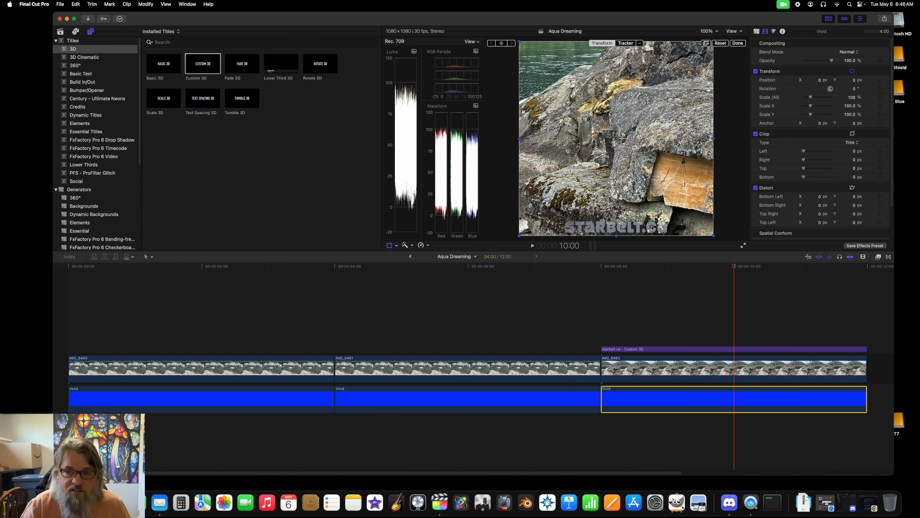
Step: Nudge the starbelt.ca title slightly upward near the image's lower edge, to a Y position of about -451 px
{"action": "left_click", "coordinate": [684, 350]}
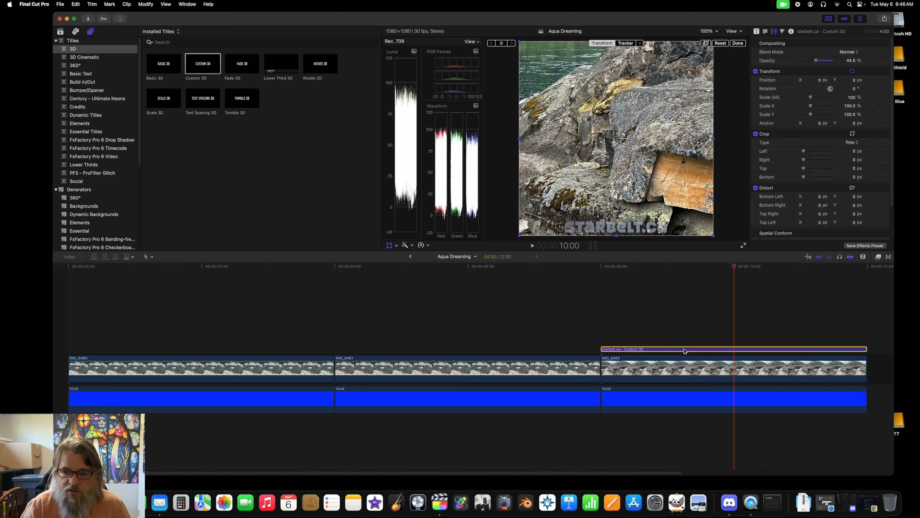
{"action": "double_click", "coordinate": [684, 350]}
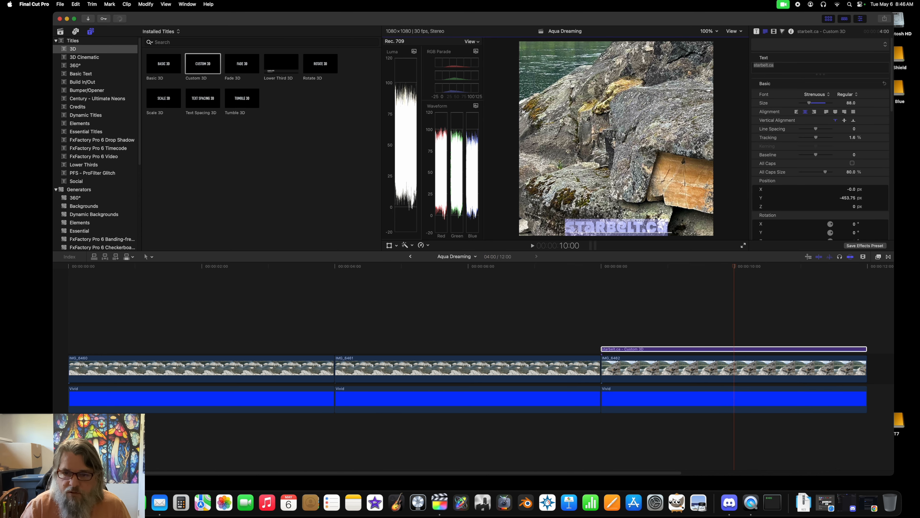
{"action": "left_click_drag", "start_coordinate": [620, 216], "coordinate": [620, 216]}
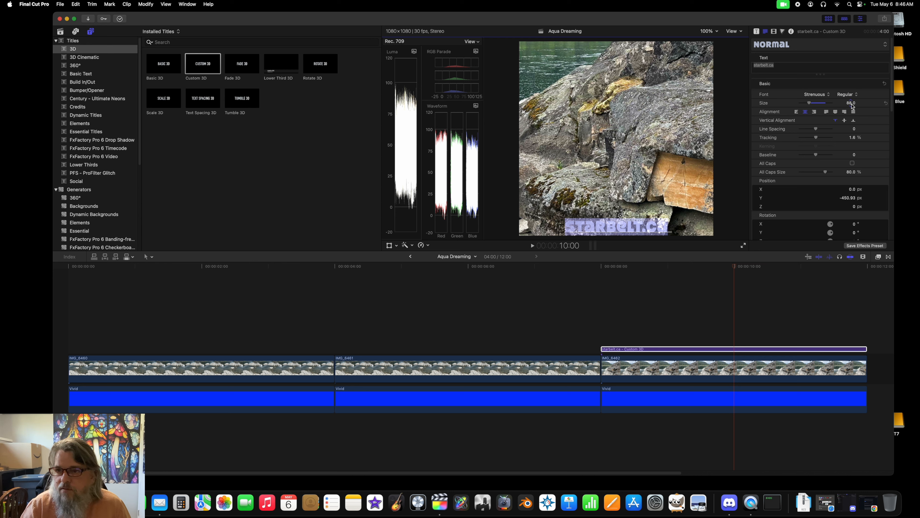
Step: Set the starbelt.ca title's opacity to 77% and deselect the title
{"action": "left_click", "coordinate": [692, 350]}
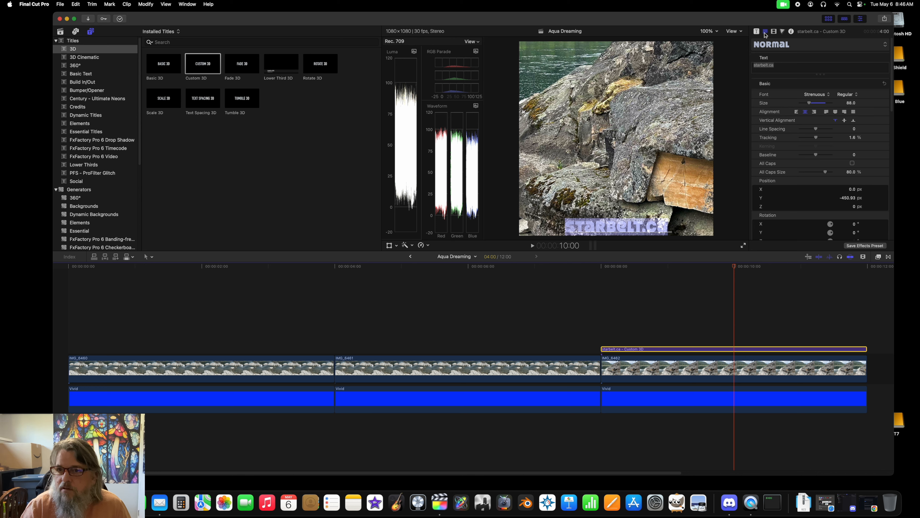
{"action": "left_click", "coordinate": [773, 31]}
{"action": "left_click", "coordinate": [849, 61]}
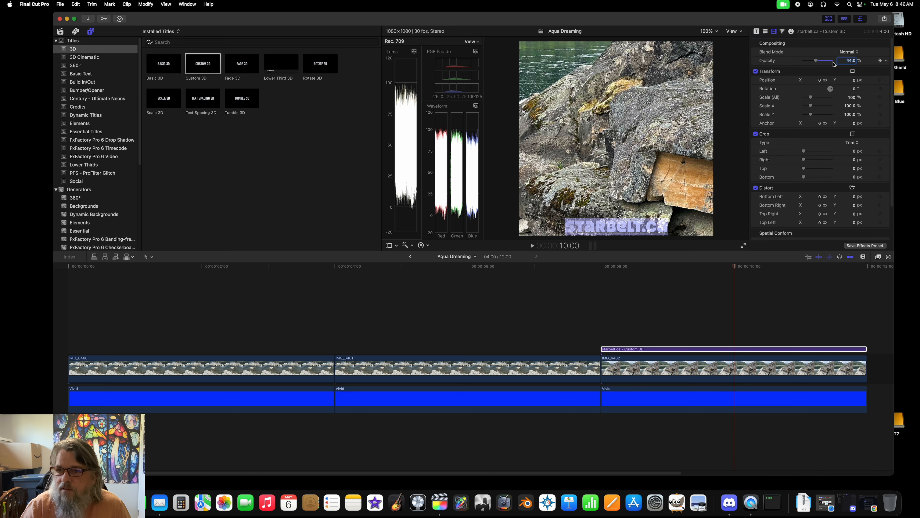
{"action": "double_click", "coordinate": [849, 60]}
{"action": "type", "text": "77"}
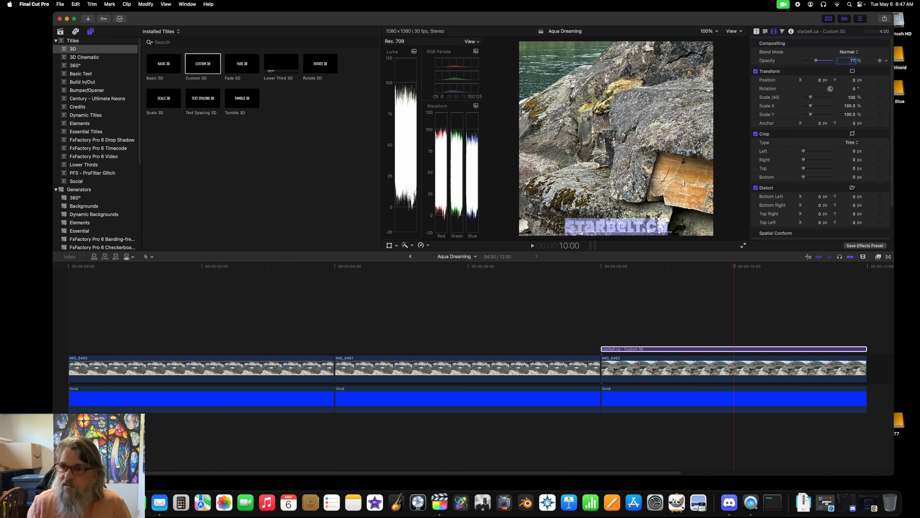
{"action": "key", "text": "Return"}
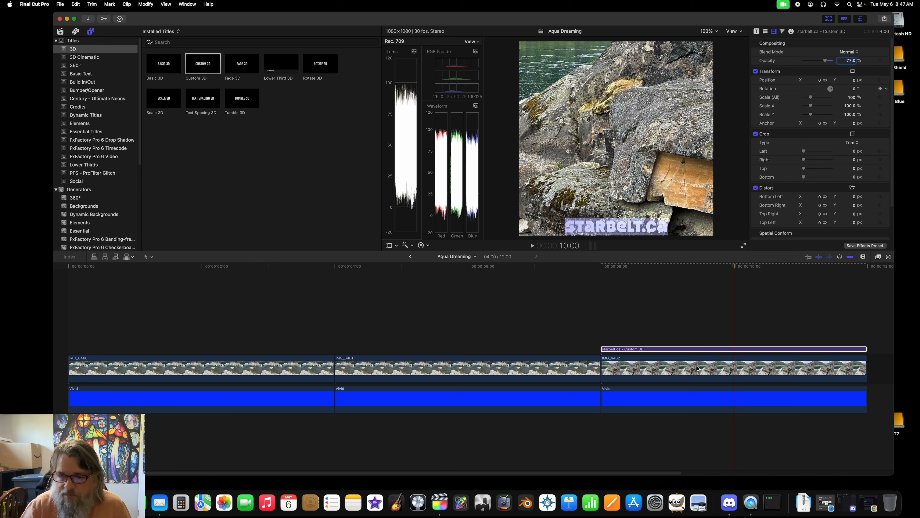
{"action": "left_click", "coordinate": [706, 401]}
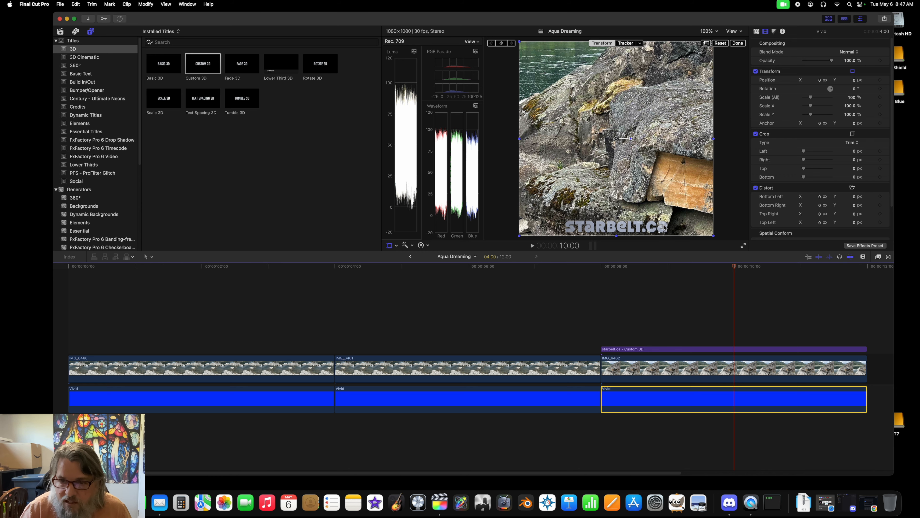
Step: Inspect the title in full screen with the playback controls moved clear of it, and return to the editing view
{"action": "left_click", "coordinate": [743, 246]}
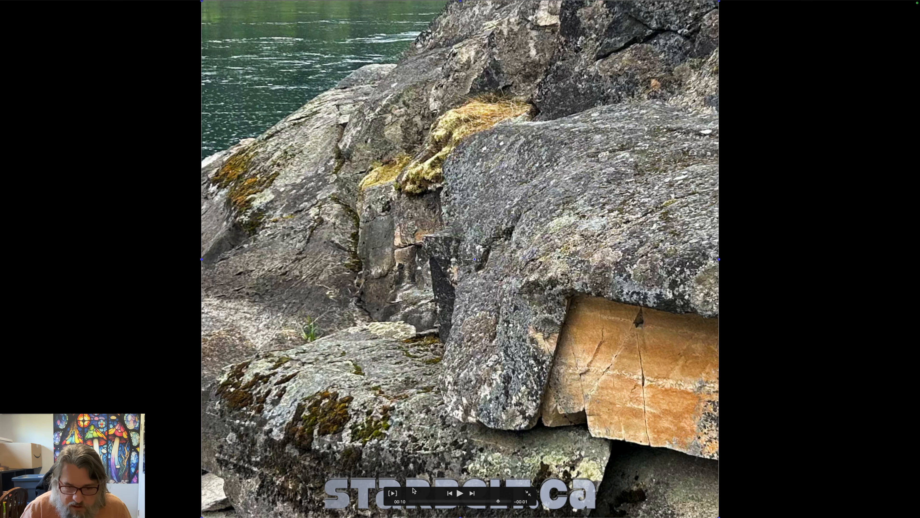
{"action": "left_click_drag", "start_coordinate": [423, 494], "coordinate": [331, 386]}
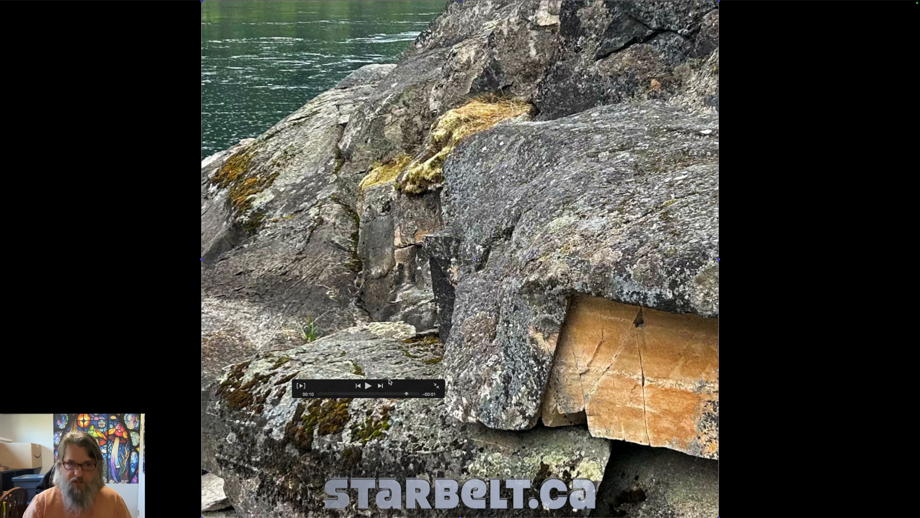
{"action": "key", "text": "Escape"}
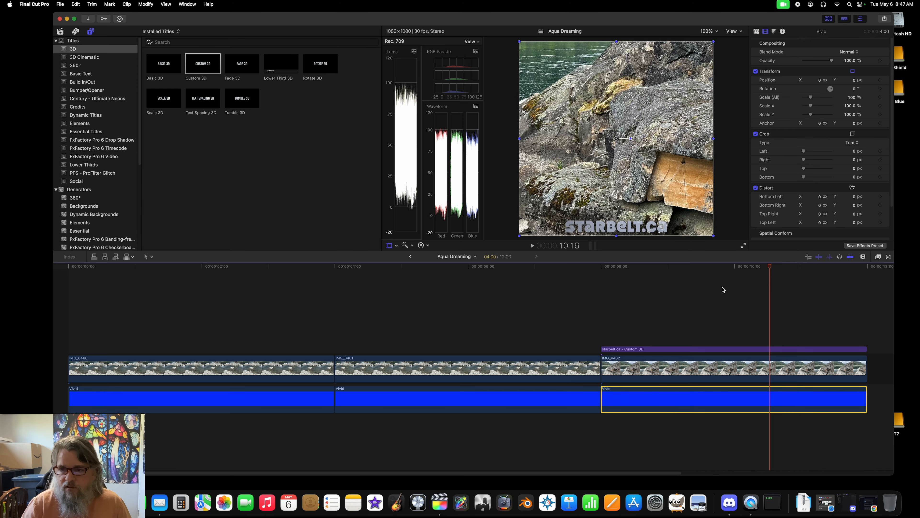
Step: Move the playhead back to about 10:02 and apply the Comic Ink effect from Comic Looks to the third photo clip
{"action": "left_click_drag", "start_coordinate": [770, 267], "coordinate": [741, 267]}
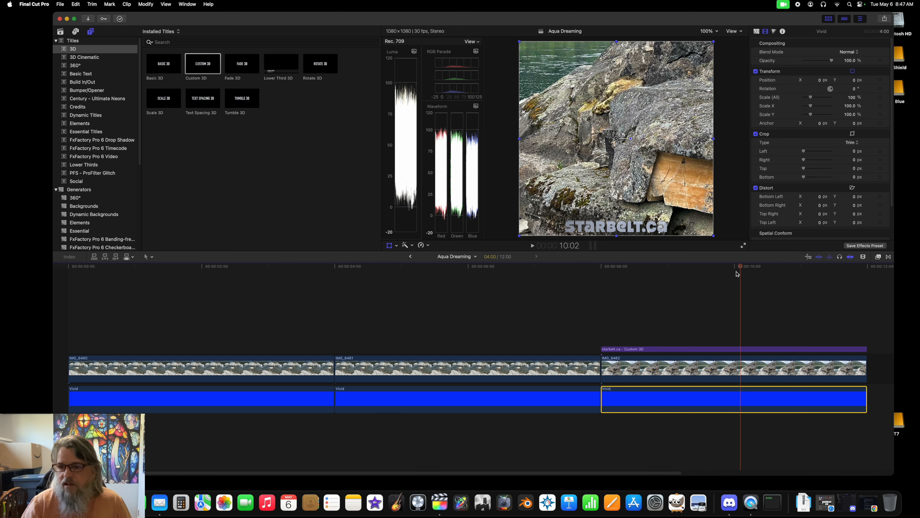
{"action": "left_click", "coordinate": [879, 257]}
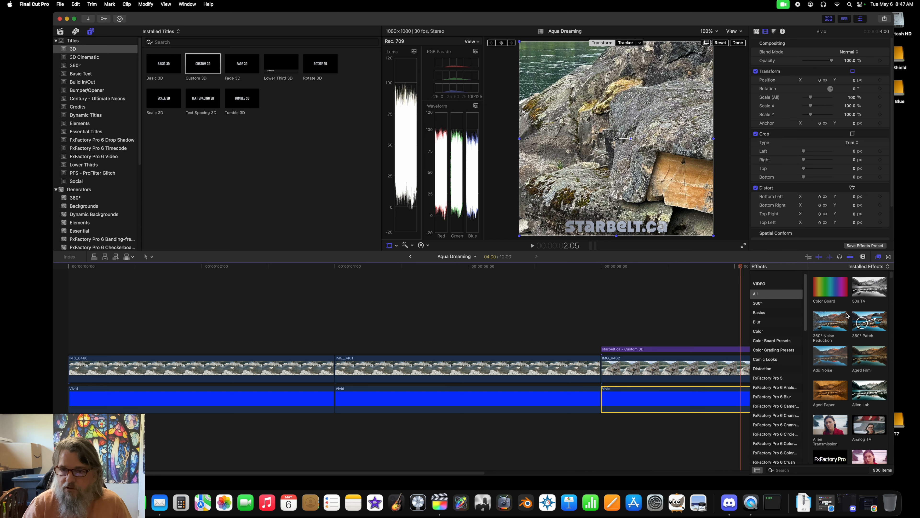
{"action": "scroll", "coordinate": [848, 363], "scroll_direction": "down", "scroll_amount": 6}
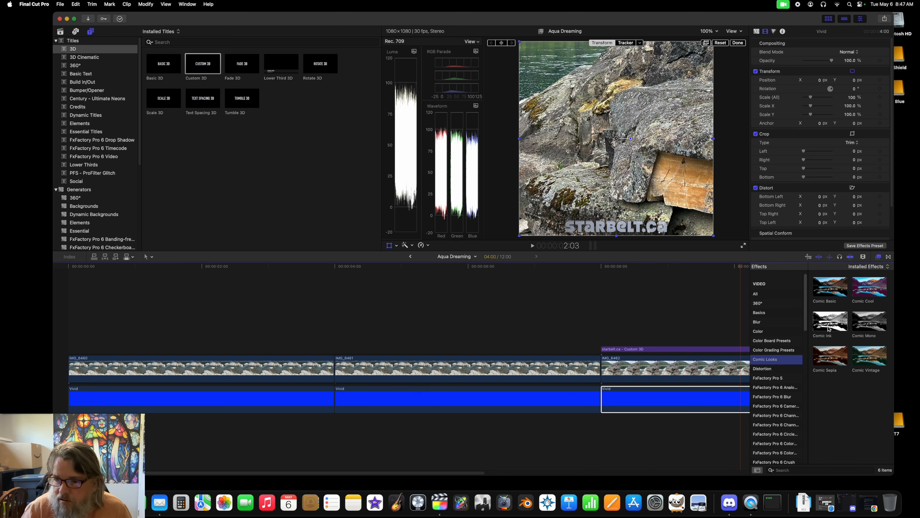
{"action": "mouse_move", "coordinate": [831, 318]}
{"action": "left_mouse_down"}
{"action": "mouse_move", "coordinate": [689, 382]}
{"action": "mouse_move", "coordinate": [659, 366]}
{"action": "left_mouse_up"}
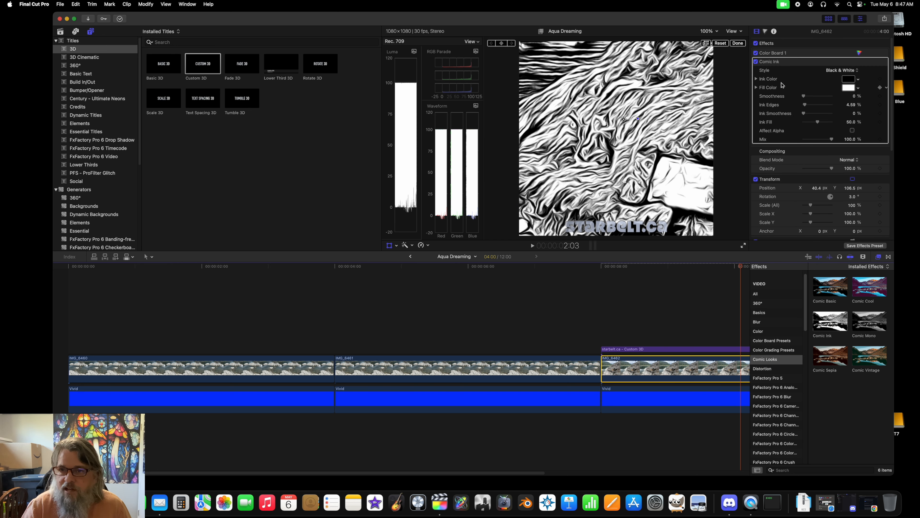
Step: Change the Comic Ink style to Color and reduce its Ink Fill to about 21.9%
{"action": "left_click", "coordinate": [843, 70]}
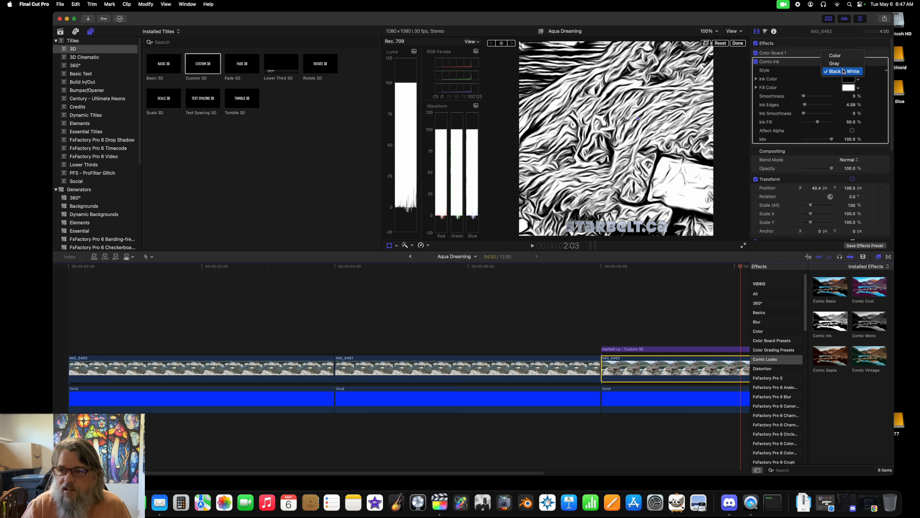
{"action": "left_click", "coordinate": [838, 56]}
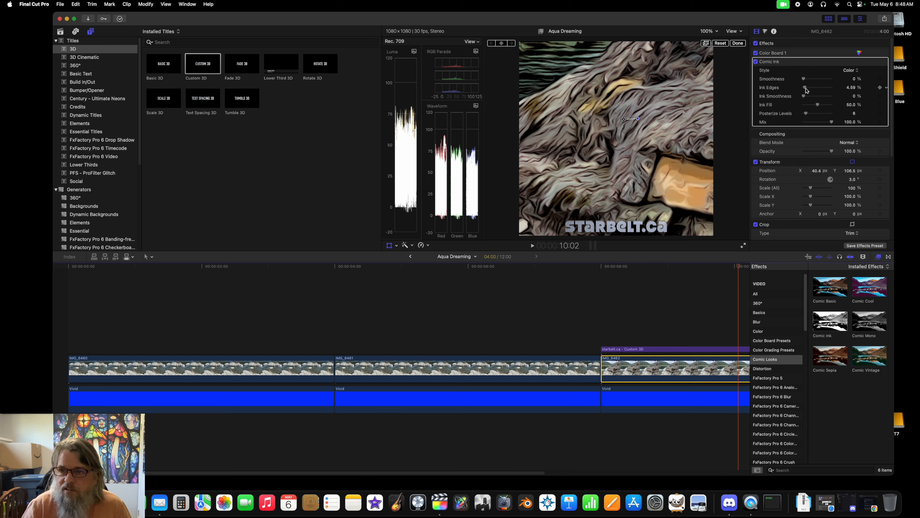
{"action": "mouse_move", "coordinate": [818, 106]}
{"action": "left_mouse_down"}
{"action": "mouse_move", "coordinate": [786, 106]}
{"action": "mouse_move", "coordinate": [810, 108]}
{"action": "left_mouse_up"}
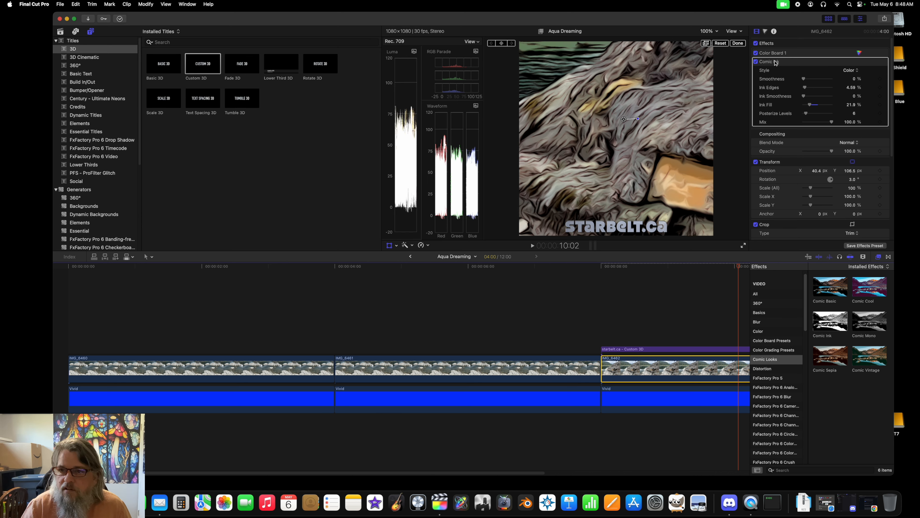
Step: Turn off the Comic Ink effect on the third photo clip and browse the Stylize effects
{"action": "left_click", "coordinate": [756, 61]}
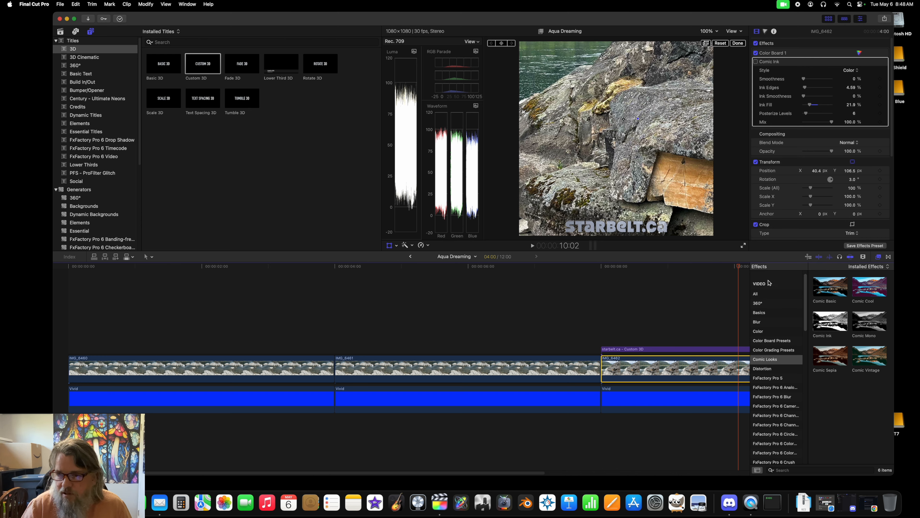
{"action": "scroll", "coordinate": [774, 409], "scroll_direction": "down", "scroll_amount": 10}
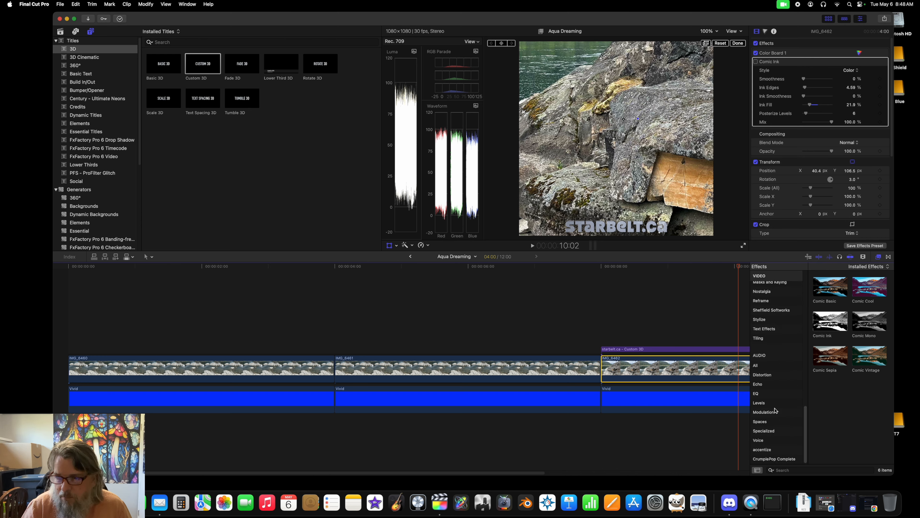
{"action": "left_click", "coordinate": [764, 319]}
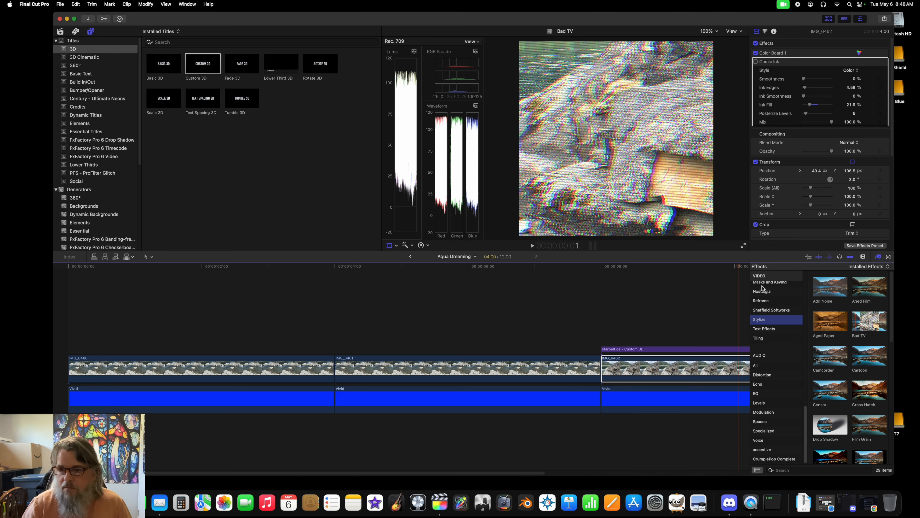
Step: Move the playhead to about 10:04 over the third photo clip
{"action": "left_click", "coordinate": [676, 267]}
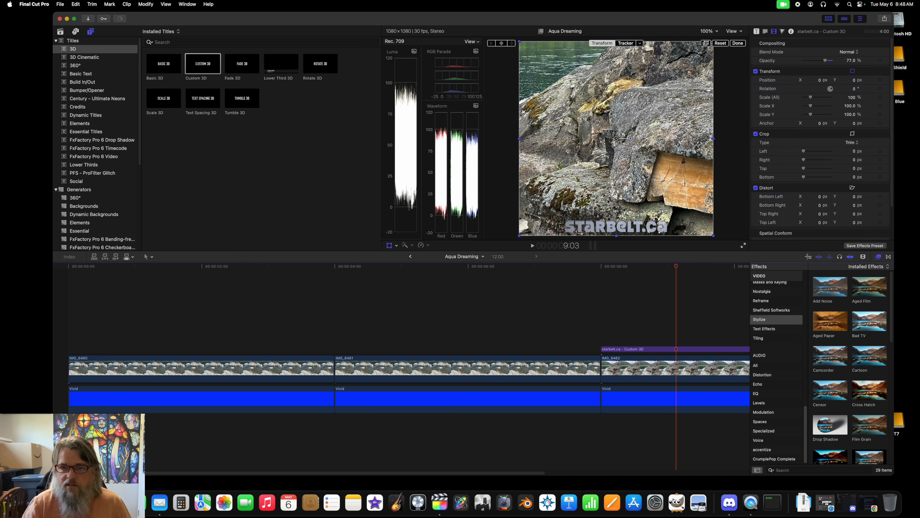
{"action": "key", "text": "h"}
{"action": "left_click_drag", "start_coordinate": [613, 304], "coordinate": [394, 304]}
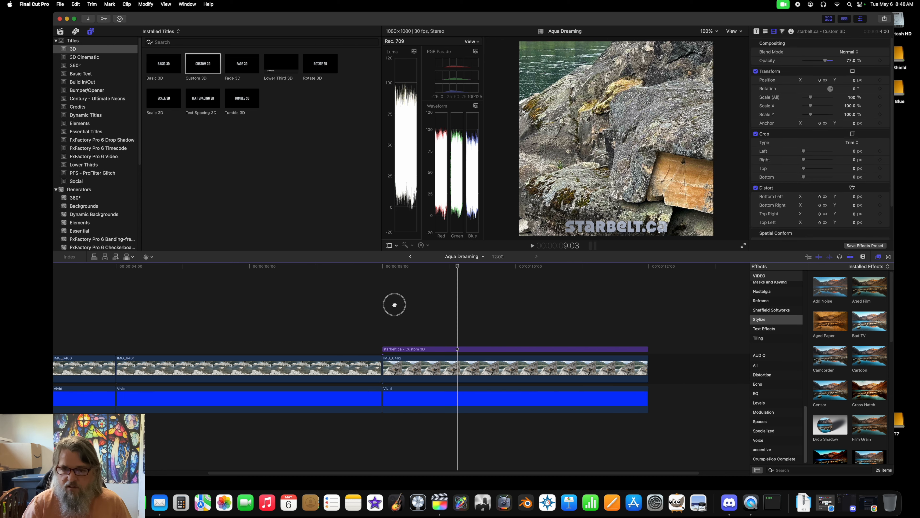
{"action": "left_click_drag", "start_coordinate": [457, 267], "coordinate": [520, 276]}
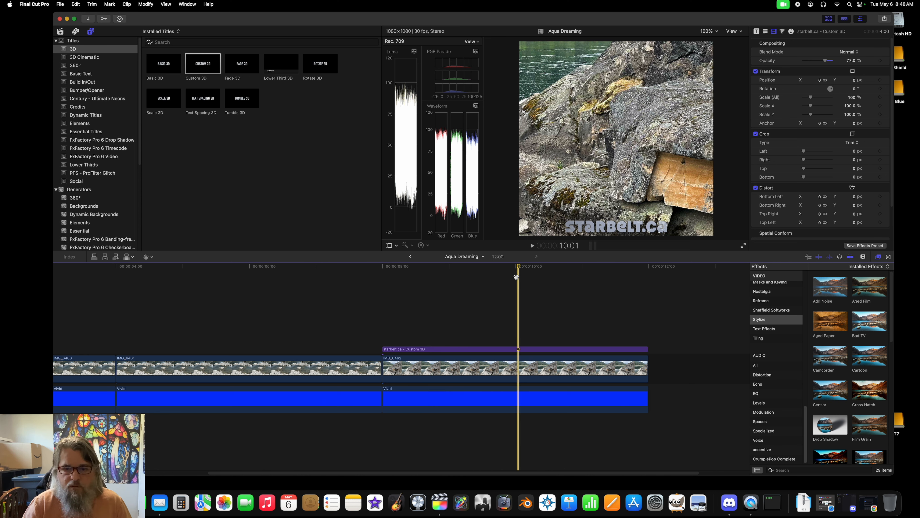
{"action": "left_click", "coordinate": [524, 279]}
Step: Start saving the current frame as a still image and enter "aqua dreamer" as its title
{"action": "left_click", "coordinate": [60, 4]}
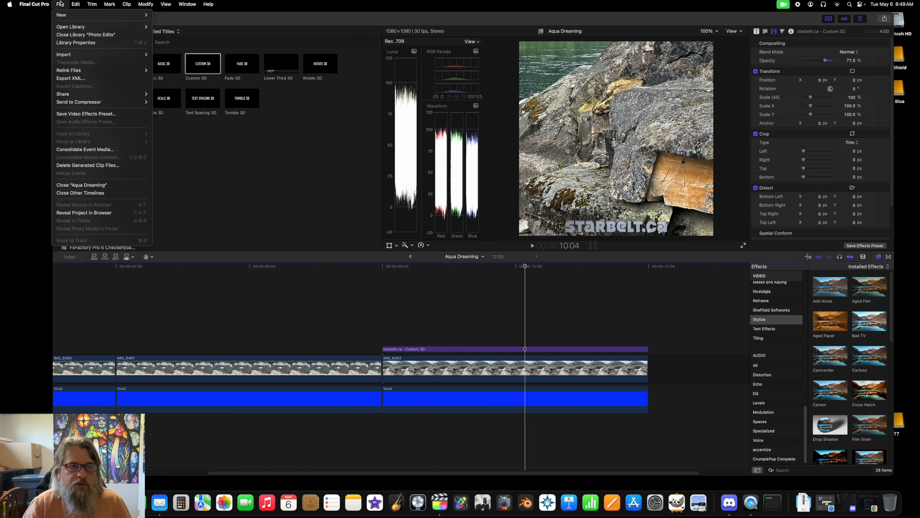
{"action": "mouse_move", "coordinate": [71, 96]}
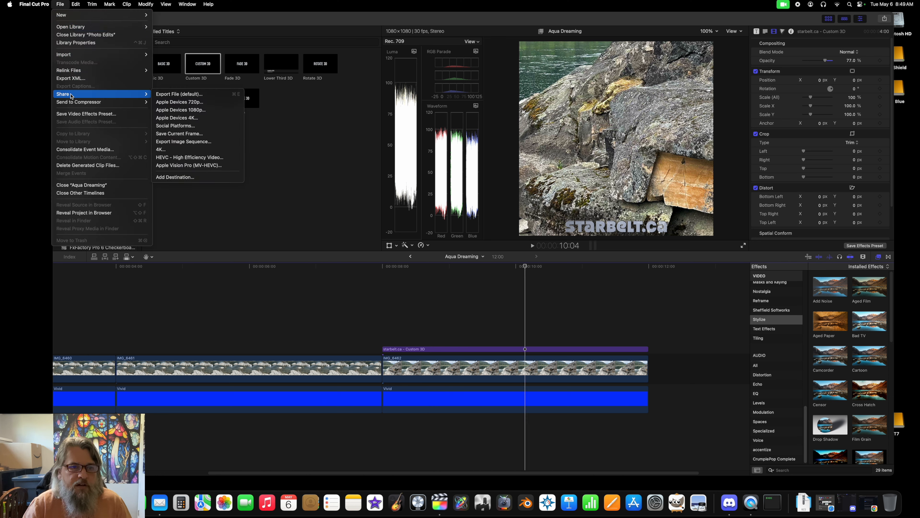
{"action": "left_click", "coordinate": [174, 134]}
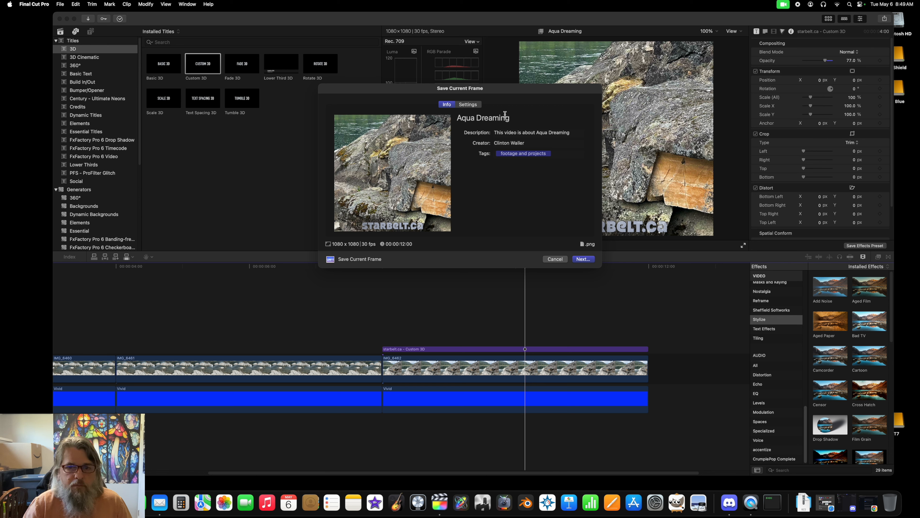
{"action": "left_click", "coordinate": [513, 119]}
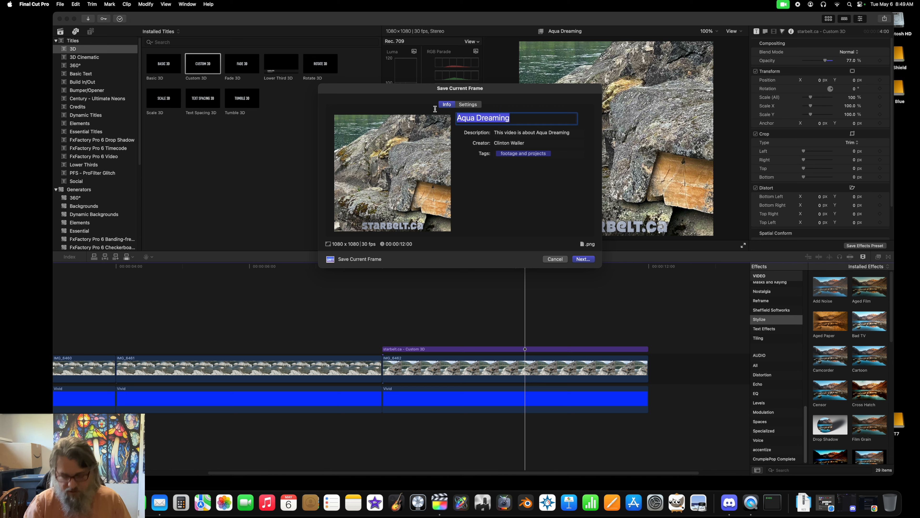
{"action": "type", "text": "aqu"}
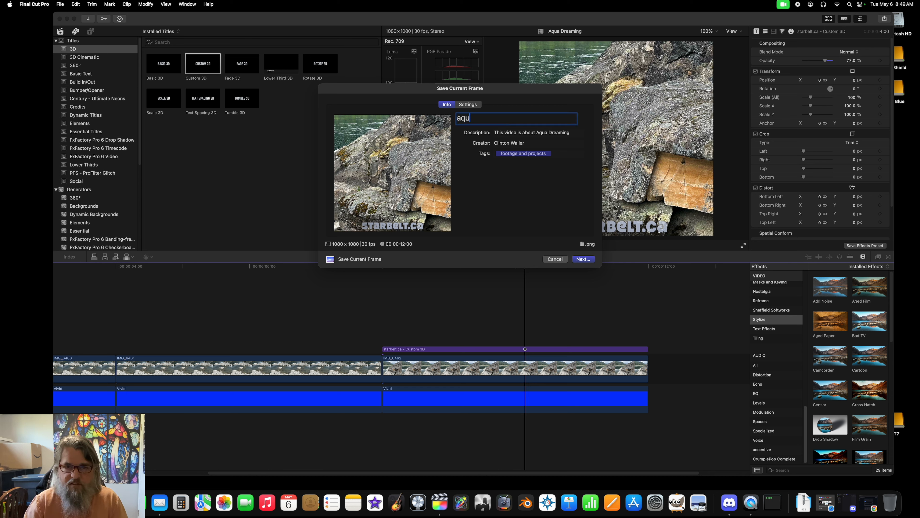
{"action": "type", "text": "a dream"}
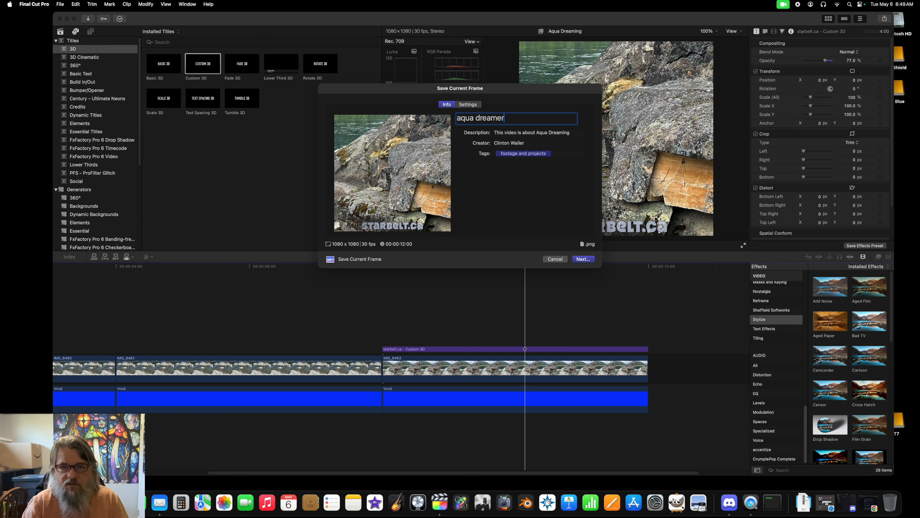
{"action": "type", "text": "er"}
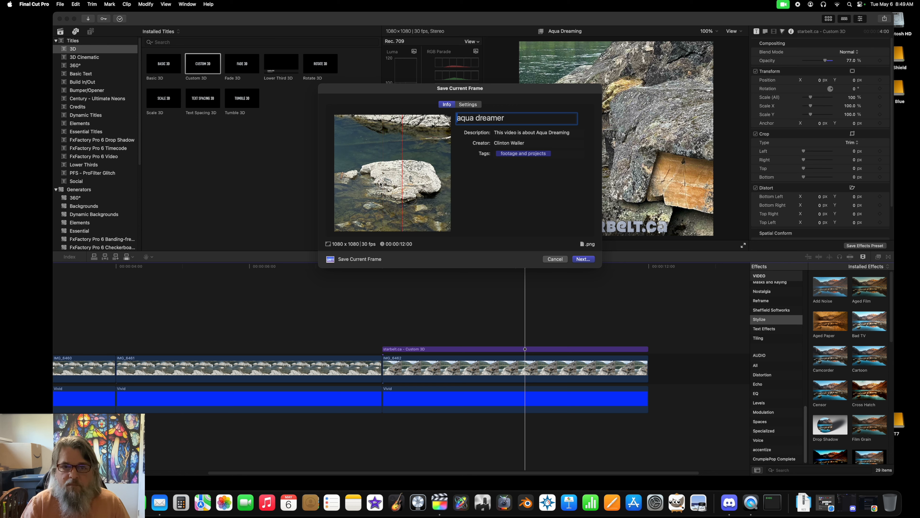
{"action": "key", "text": "super+Left"}
{"action": "type", "text": "stone"}
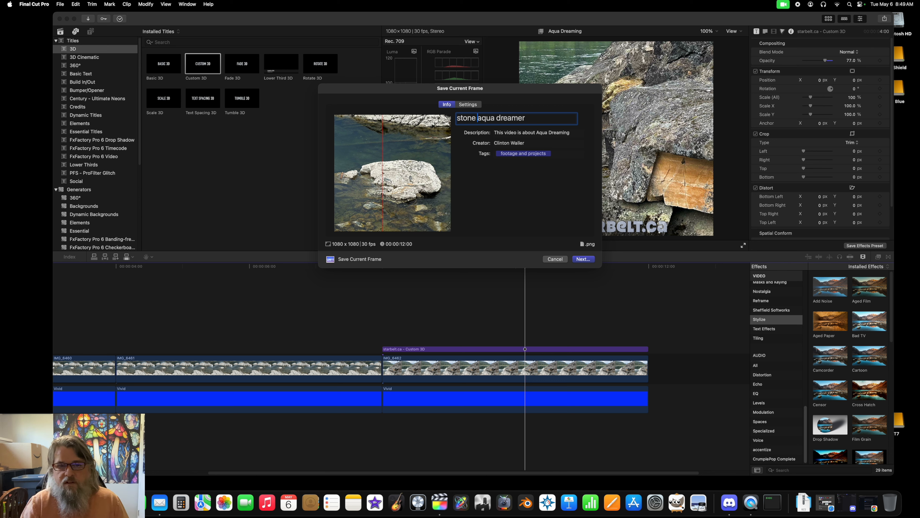
{"action": "key", "text": "super+z"}
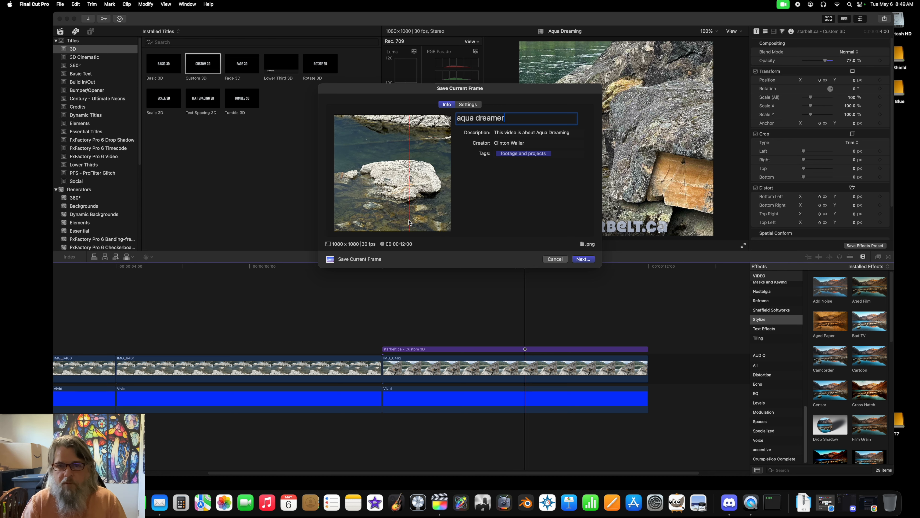
Step: Complete the still's title as "aqua dreamer stone" and replace its description with the same text
{"action": "type", "text": "s"}
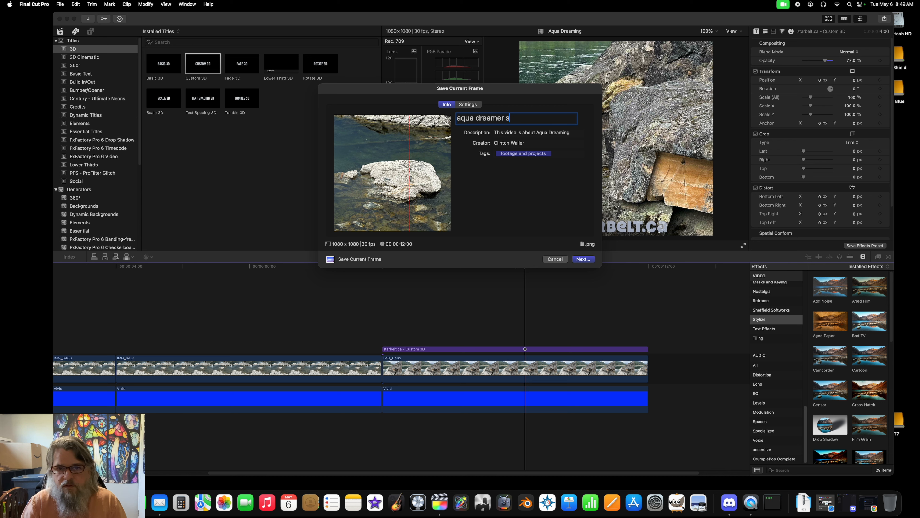
{"action": "type", "text": "tone"}
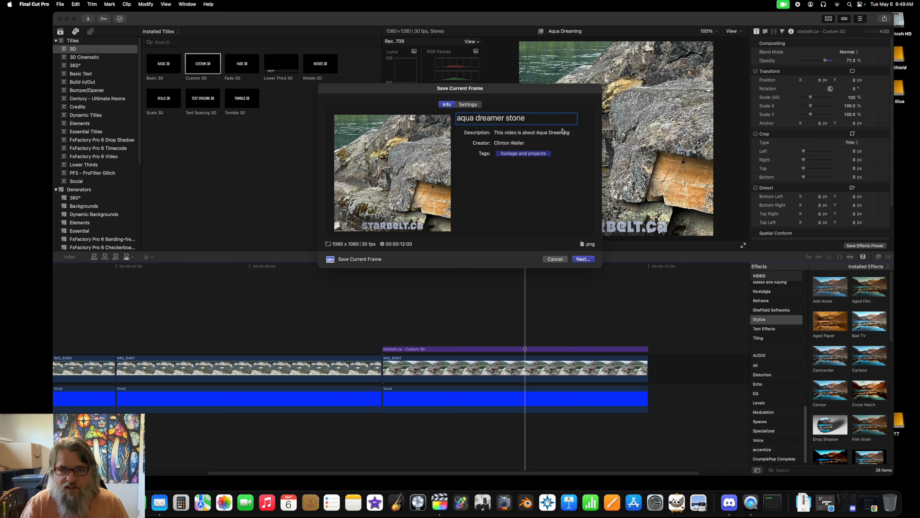
{"action": "left_click", "coordinate": [573, 133]}
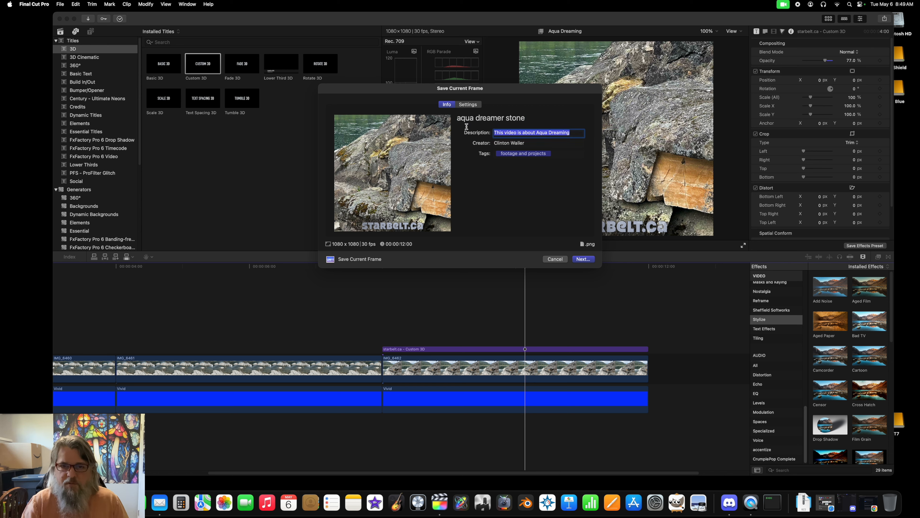
{"action": "type", "text": "aqu"}
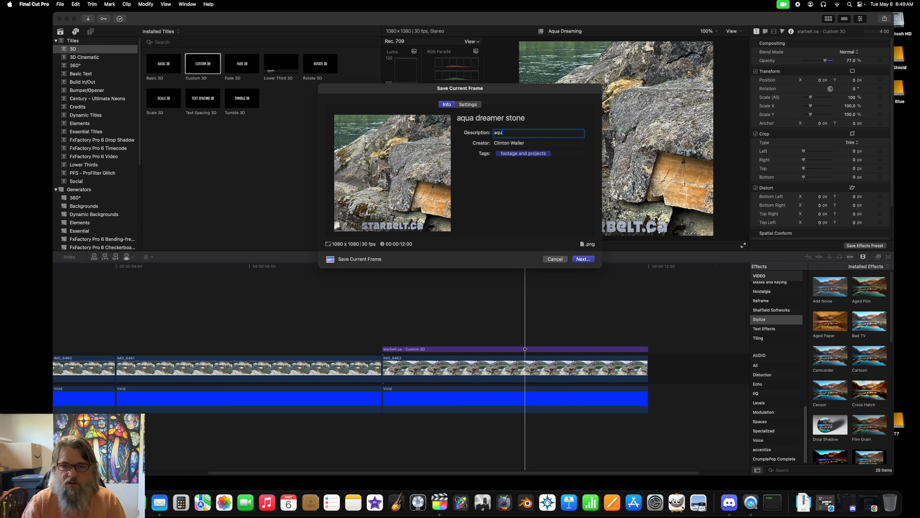
{"action": "type", "text": "a dreamer stone"}
{"action": "left_click", "coordinate": [529, 143]}
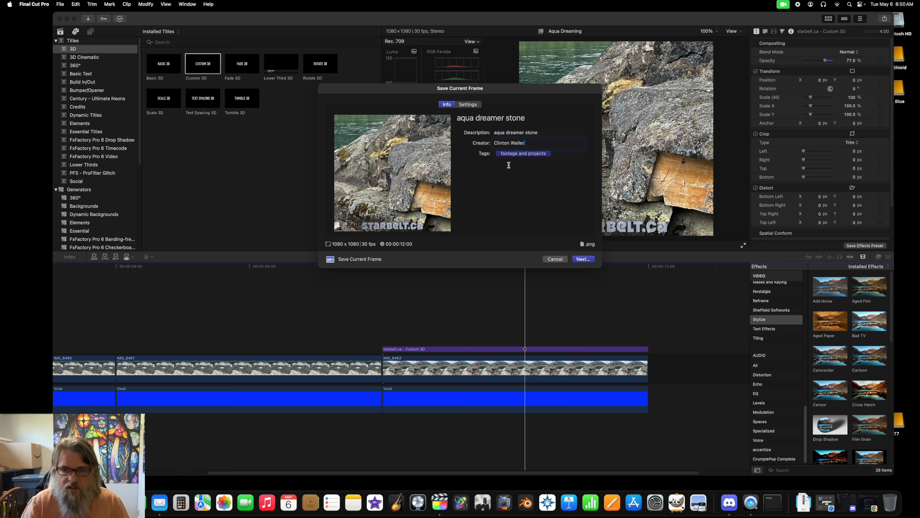
{"action": "type", "text": ", www.s"}
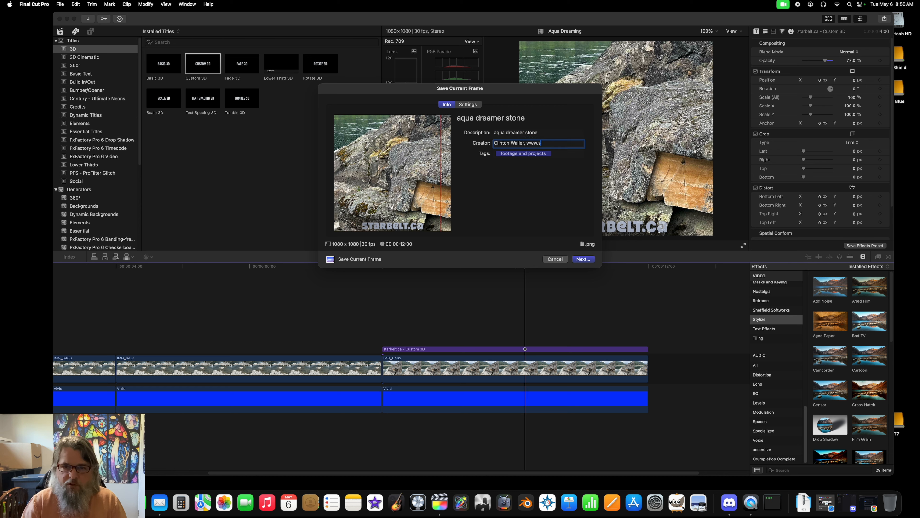
{"action": "type", "text": "tarbelt."}
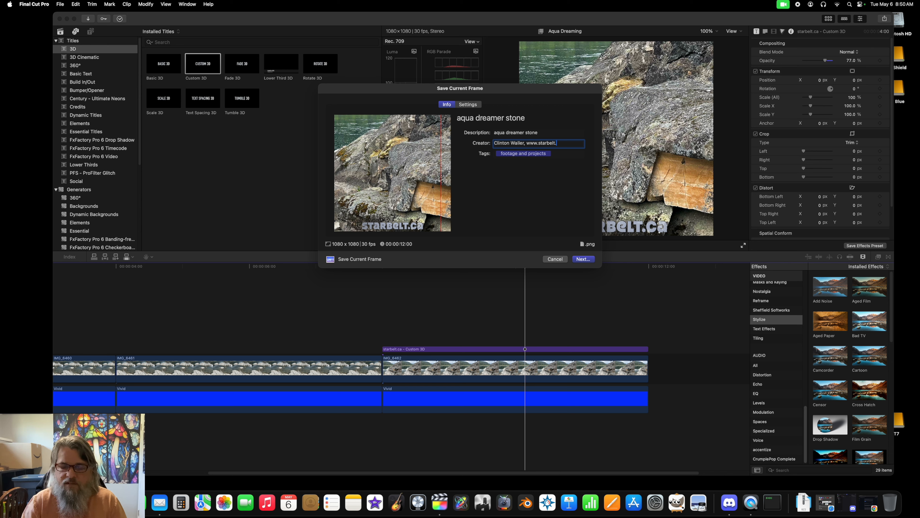
{"action": "type", "text": "ca"}
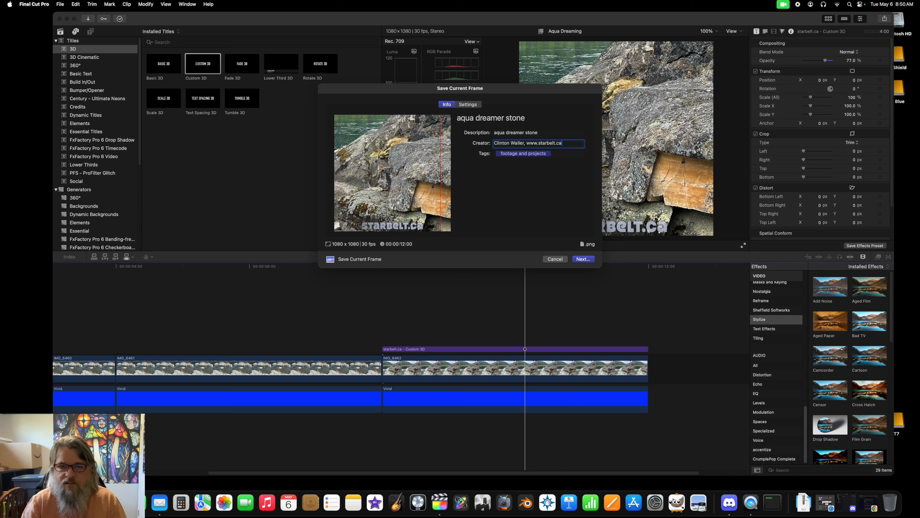
Step: Replace the still's existing tag with "aqua dreamer stone"
{"action": "left_click", "coordinate": [558, 155]}
{"action": "type", "text": "aqua dreamer"}
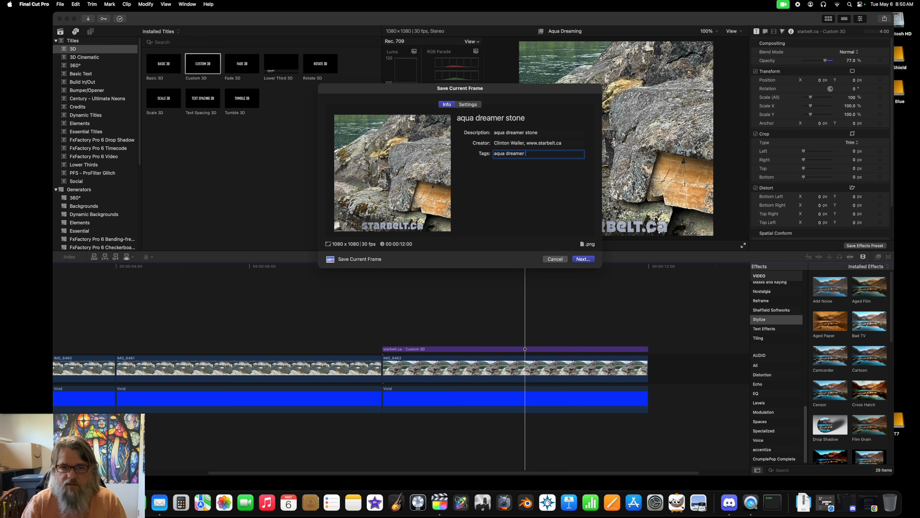
{"action": "type", "text": " stone"}
{"action": "key", "text": "Return"}
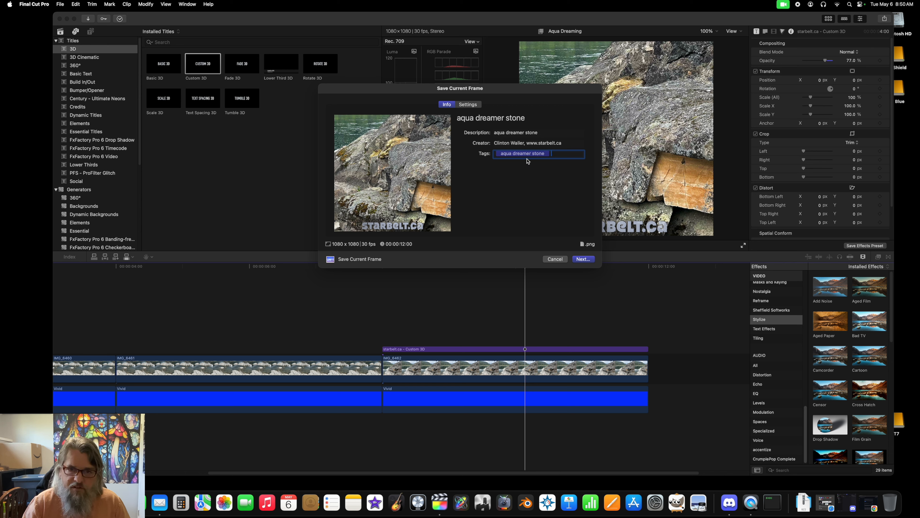
Step: Set the export format of the saved frame to JPEG Image
{"action": "left_click", "coordinate": [472, 104]}
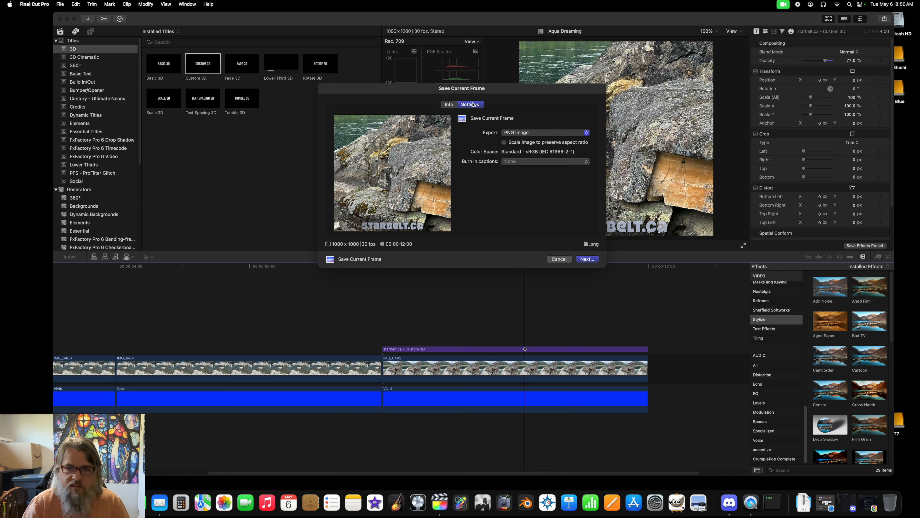
{"action": "left_click", "coordinate": [515, 133]}
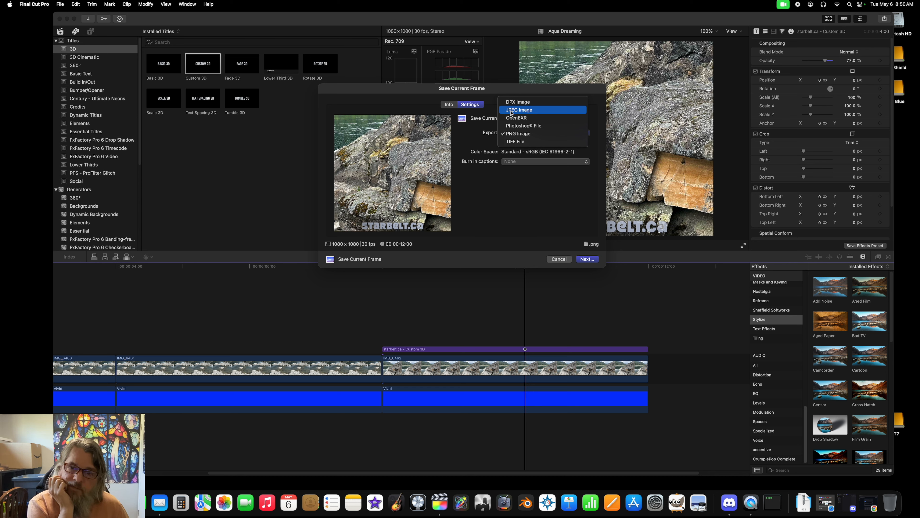
{"action": "left_click", "coordinate": [511, 112]}
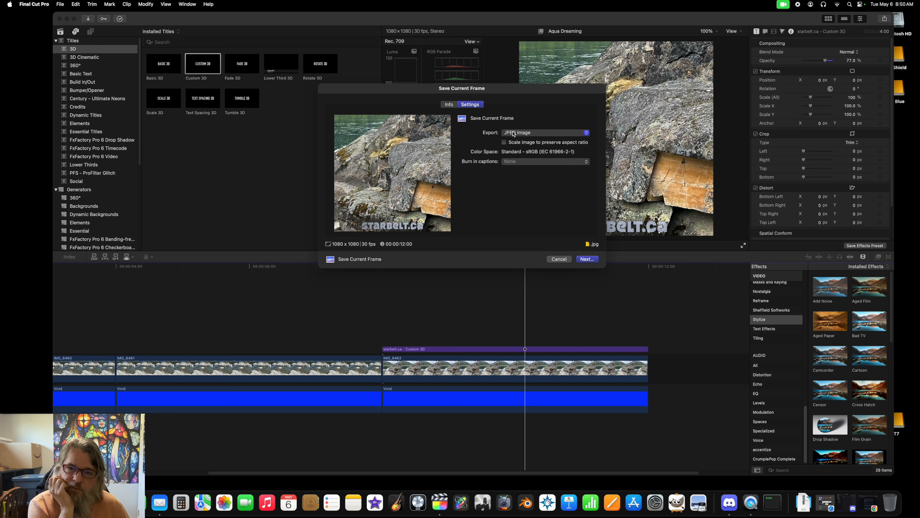
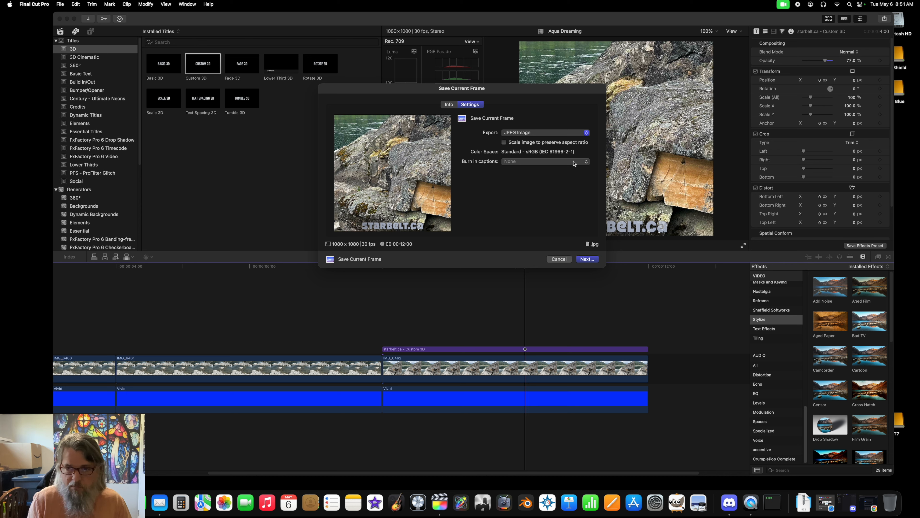
Step: Save the still as "aqua dreamer stone" in the 1080p artwork collection folder
{"action": "left_click", "coordinate": [591, 259]}
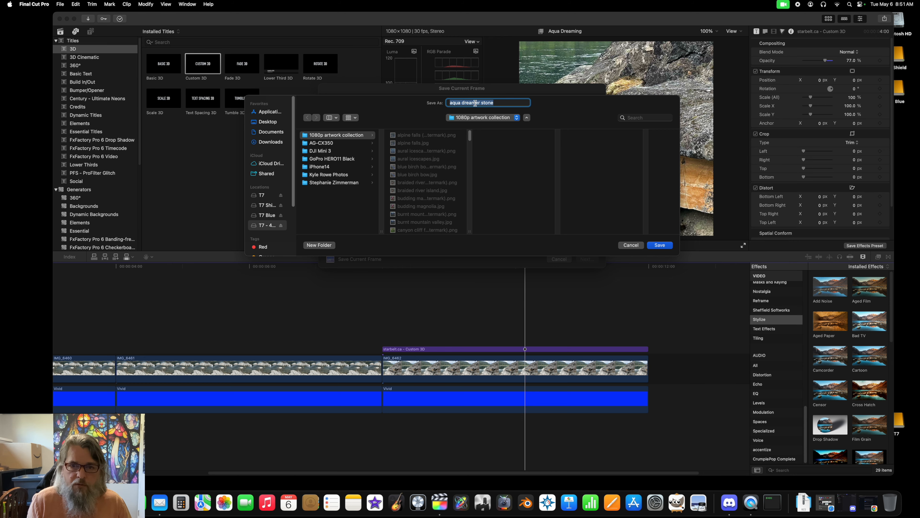
{"action": "left_click", "coordinate": [668, 245]}
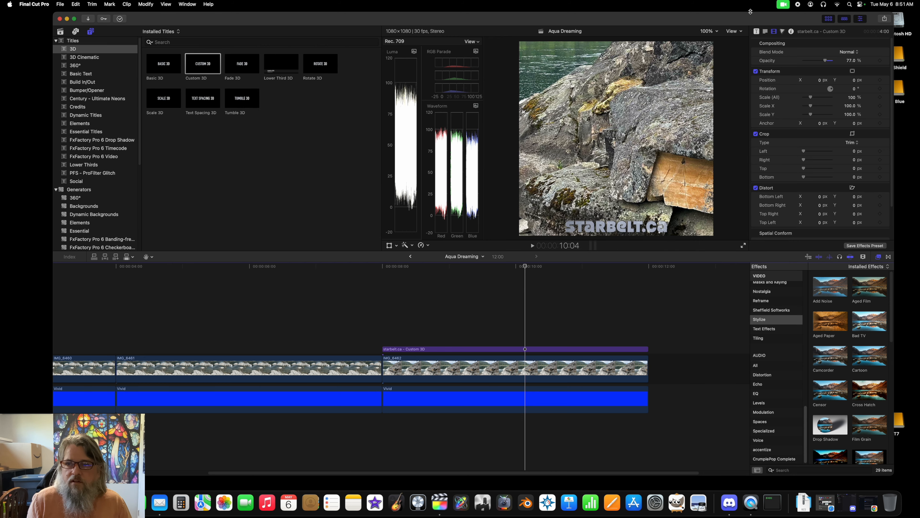
Step: Open the 1080p artwork collection folder on the T7 - 4TB drive and inspect the file info of aqua dreamer stone.jpg
{"action": "left_click_drag", "start_coordinate": [753, 19], "coordinate": [719, 1]}
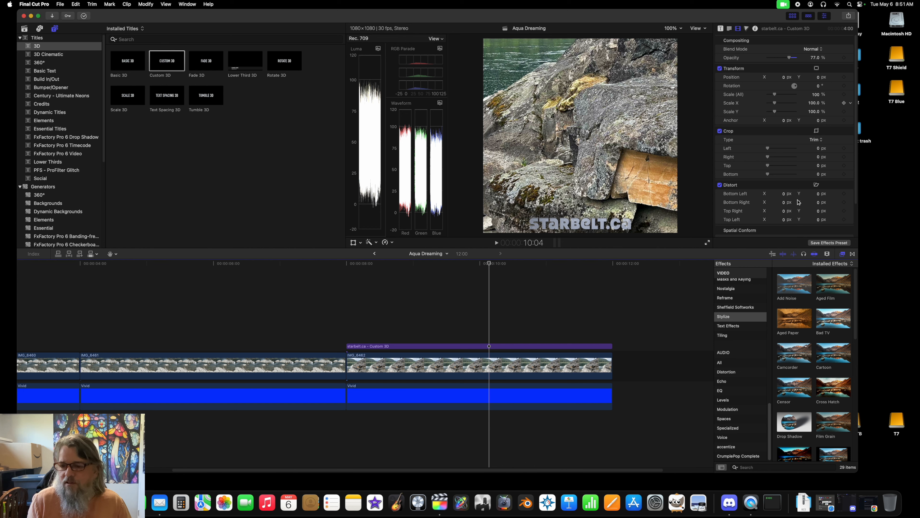
{"action": "left_click", "coordinate": [860, 422]}
{"action": "double_click", "coordinate": [860, 422]}
{"action": "double_click", "coordinate": [449, 241]}
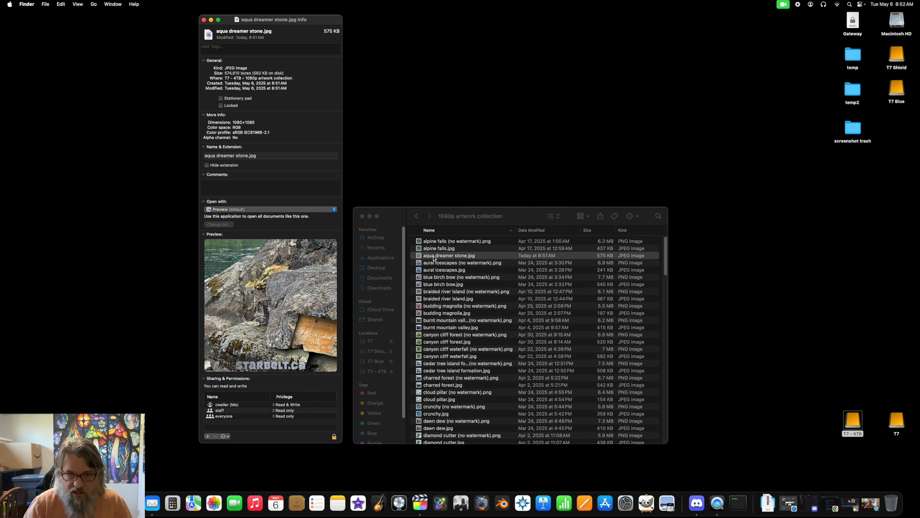
{"action": "right_click", "coordinate": [435, 257]}
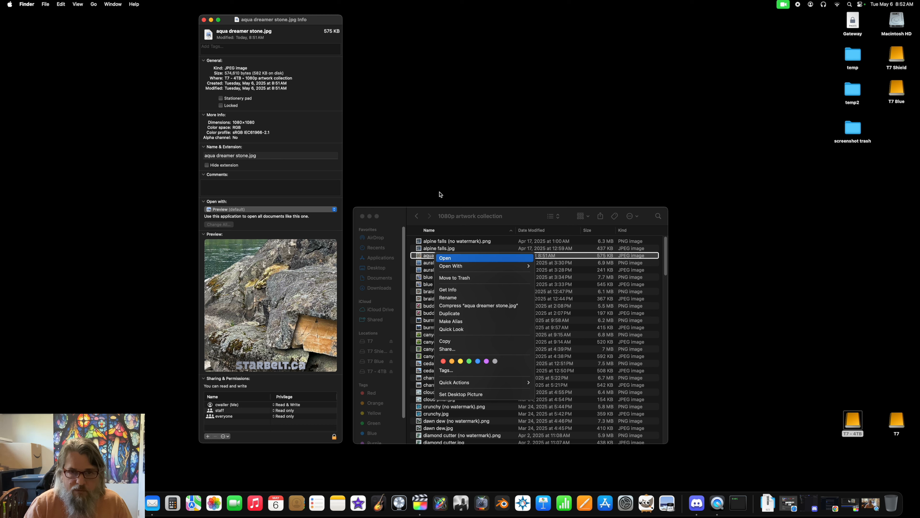
{"action": "left_click", "coordinate": [441, 136]}
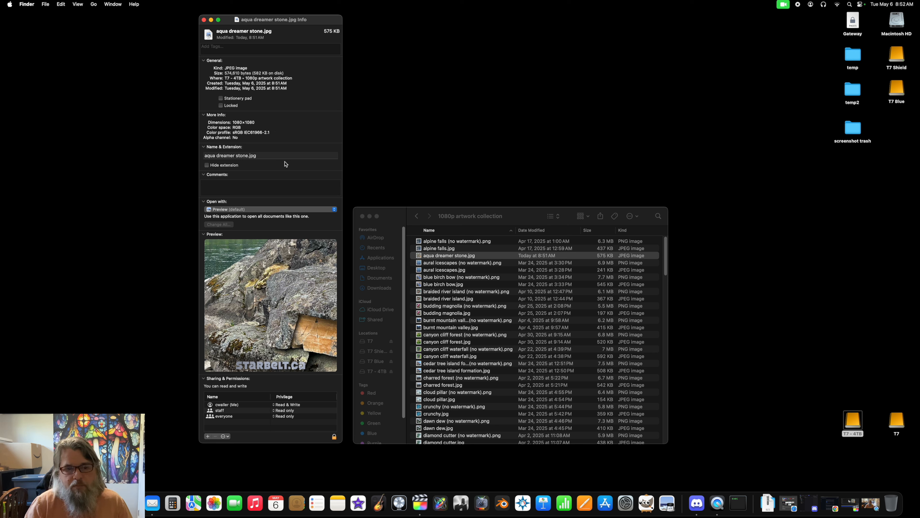
{"action": "key", "text": "super+w"}
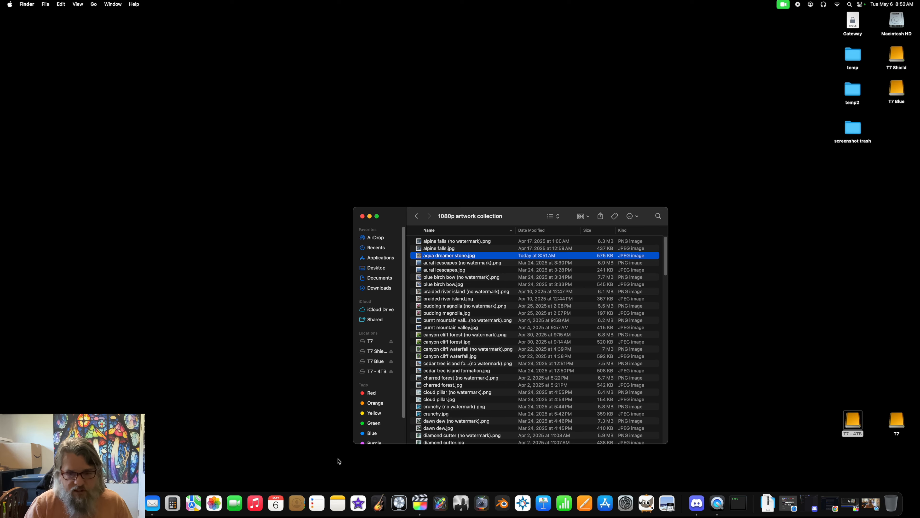
Step: Switch back to Final Cut Pro and disable the starbelt.ca title clip above the third photo
{"action": "left_click", "coordinate": [420, 503]}
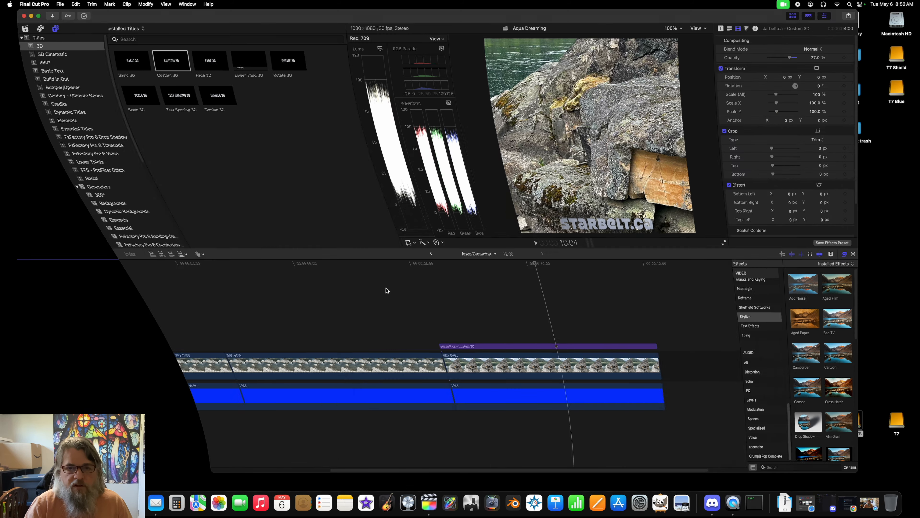
{"action": "left_click", "coordinate": [480, 347]}
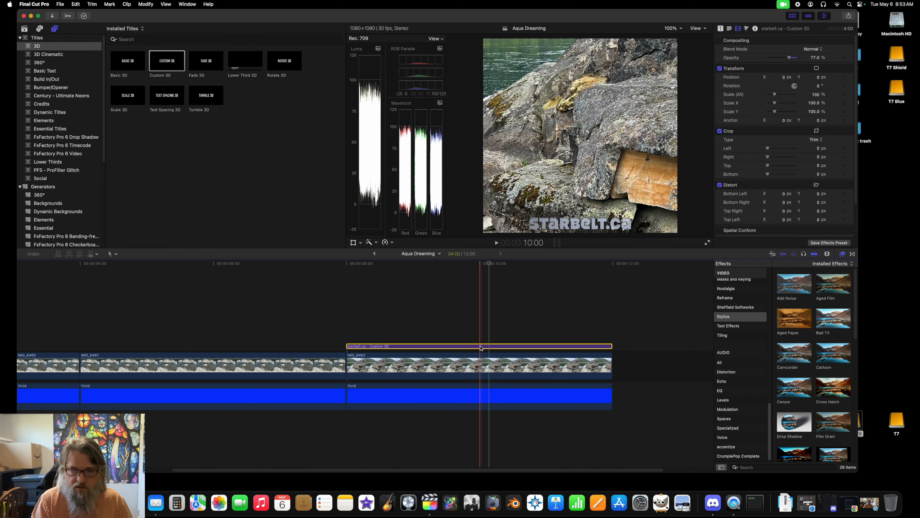
{"action": "key", "text": "v"}
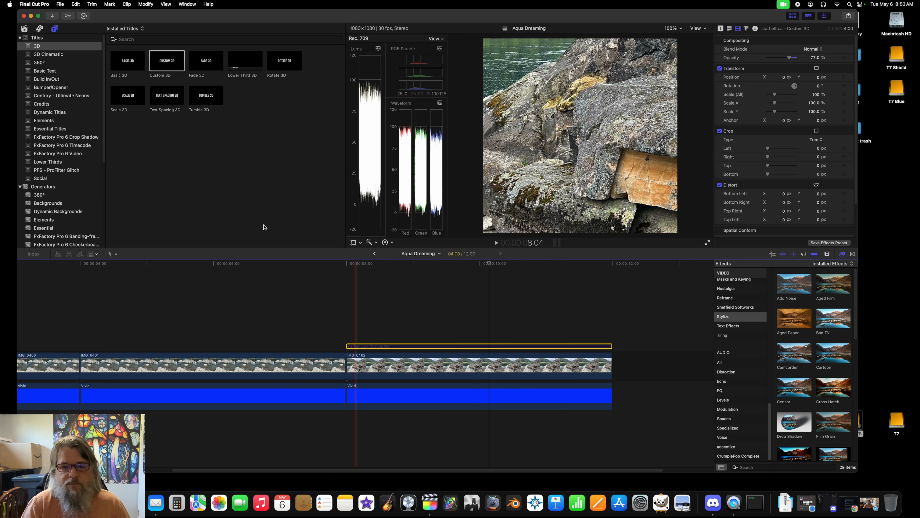
Step: Place the playhead at 10:03 on the third photo and start saving the current frame
{"action": "left_click", "coordinate": [486, 264]}
{"action": "left_click_drag", "start_coordinate": [486, 264], "coordinate": [487, 264]}
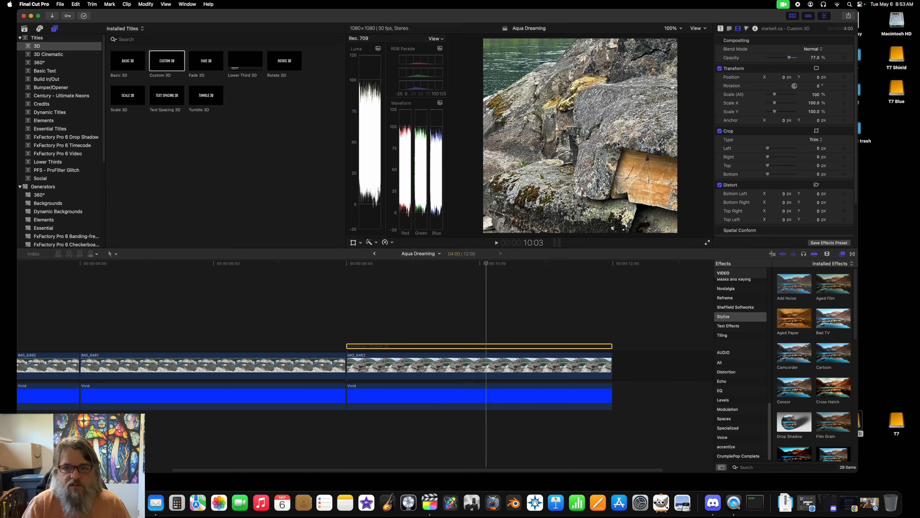
{"action": "left_click", "coordinate": [61, 4]}
{"action": "mouse_move", "coordinate": [66, 95]}
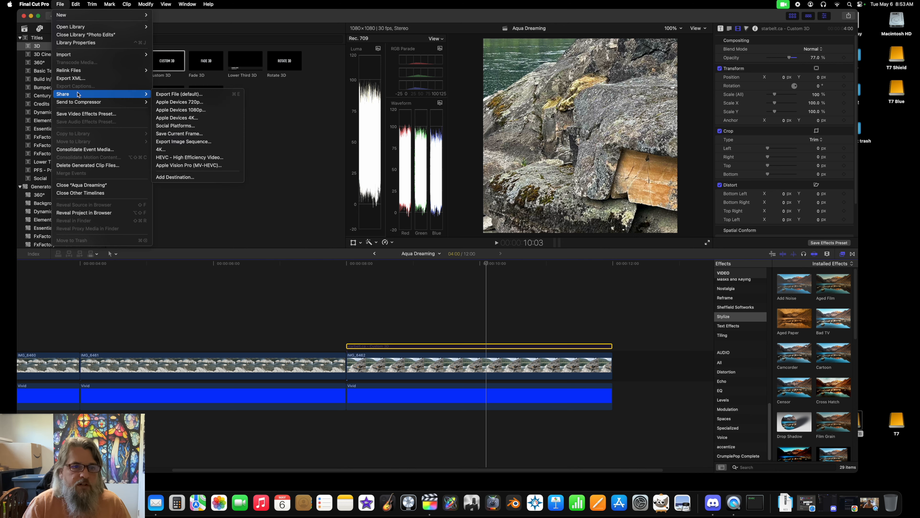
{"action": "left_click", "coordinate": [178, 134]}
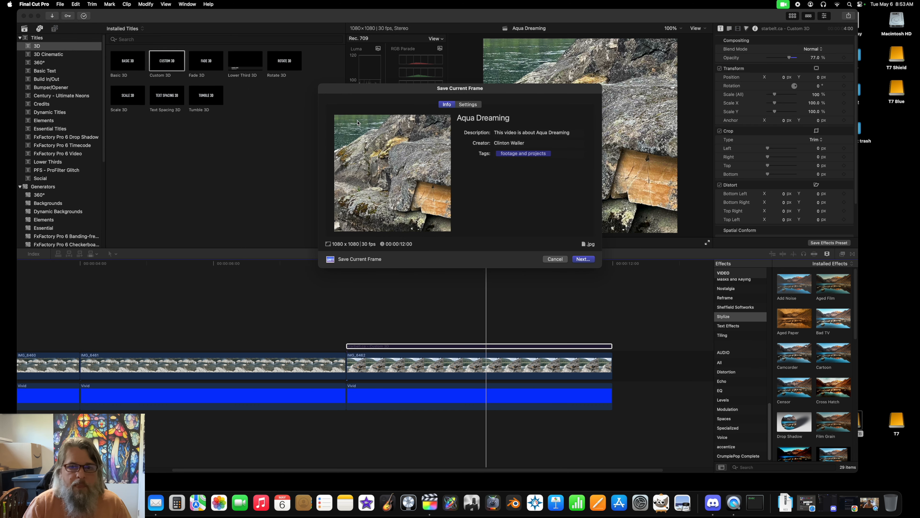
Step: Title the still "aqua dreamer stone" and replace its description with the same text
{"action": "left_click_drag", "start_coordinate": [513, 118], "coordinate": [417, 115]}
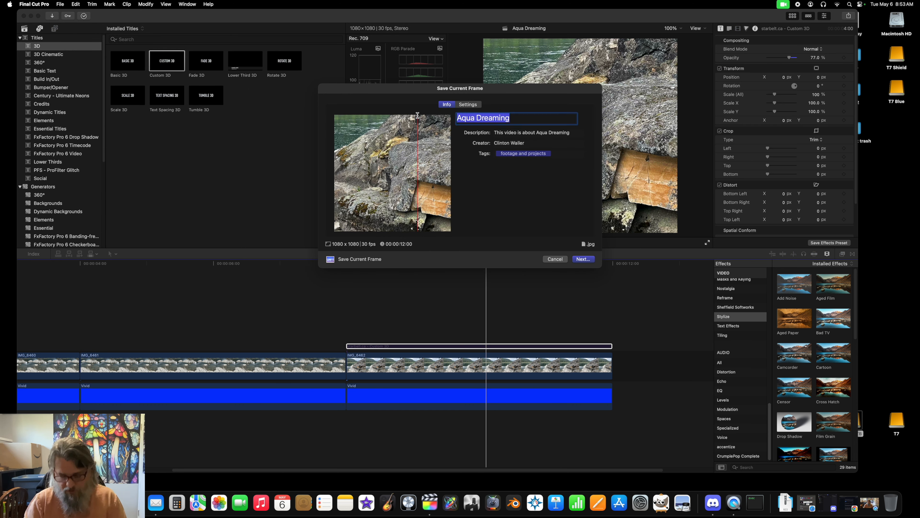
{"action": "type", "text": "qu"}
{"action": "key", "text": "BackSpace"}
{"action": "key", "text": "BackSpace"}
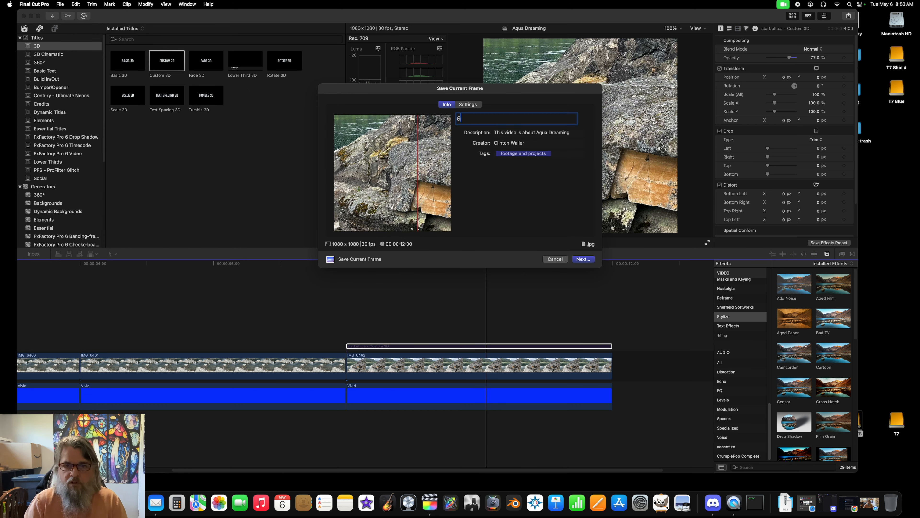
{"action": "type", "text": "aqua dreamer stone"}
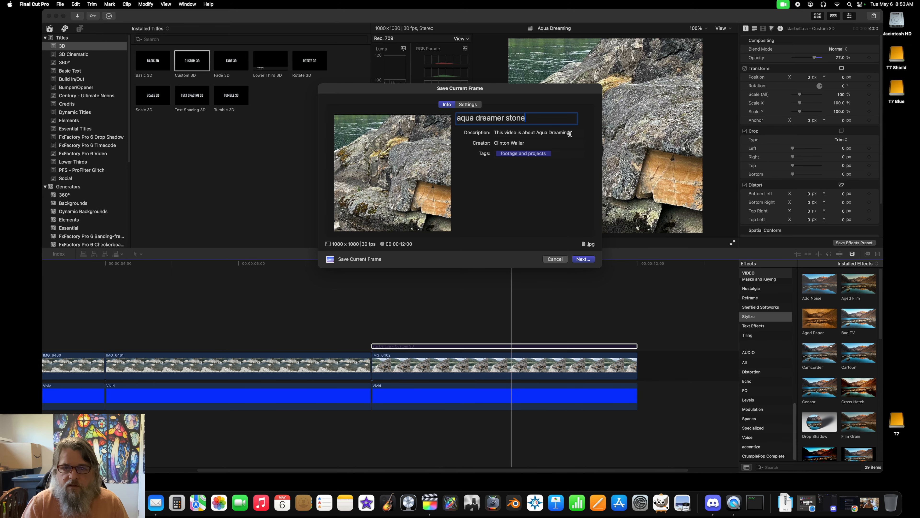
{"action": "left_click_drag", "start_coordinate": [533, 118], "coordinate": [387, 112]}
{"action": "key", "text": "super+c"}
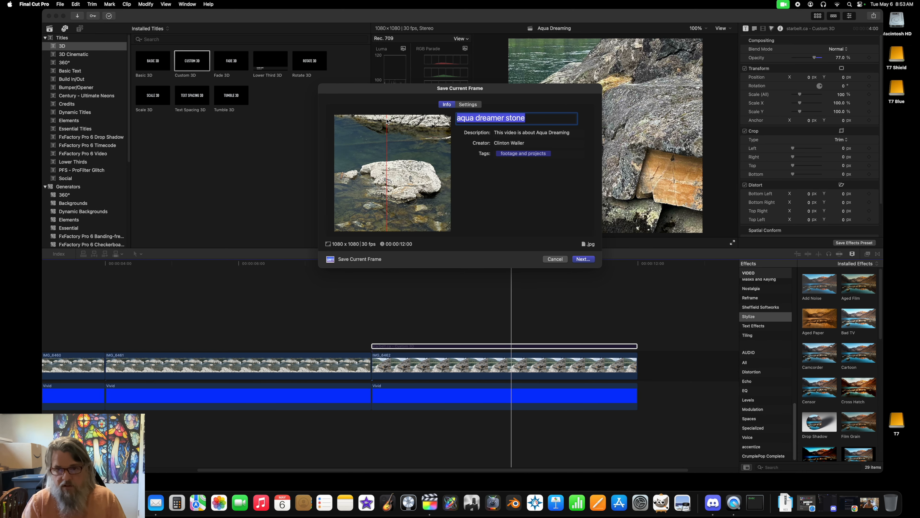
{"action": "left_click_drag", "start_coordinate": [573, 134], "coordinate": [464, 125]}
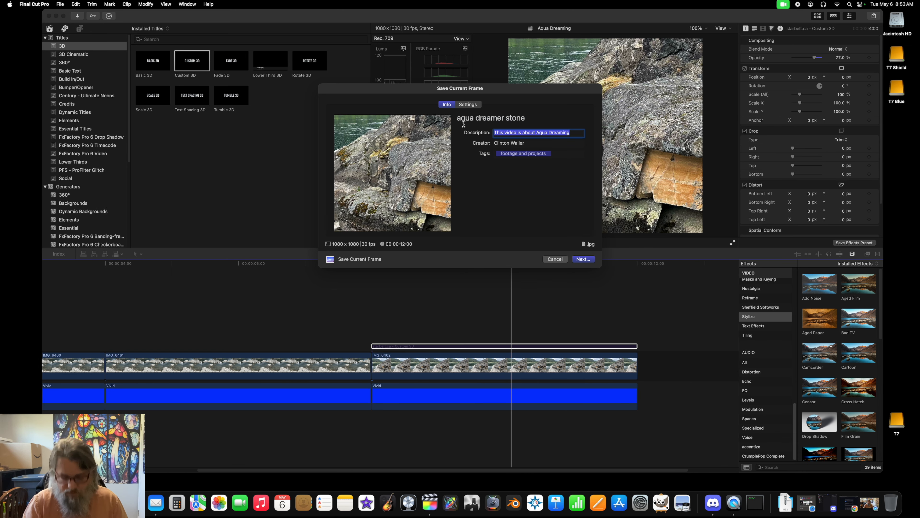
{"action": "key", "text": "super+v"}
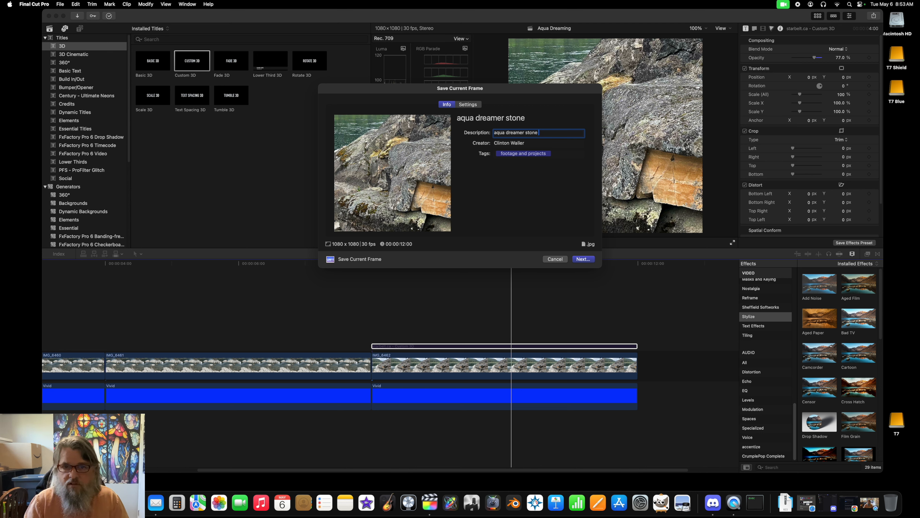
Step: Append "(no watermark)" to the still's title and description
{"action": "left_click", "coordinate": [530, 118]}
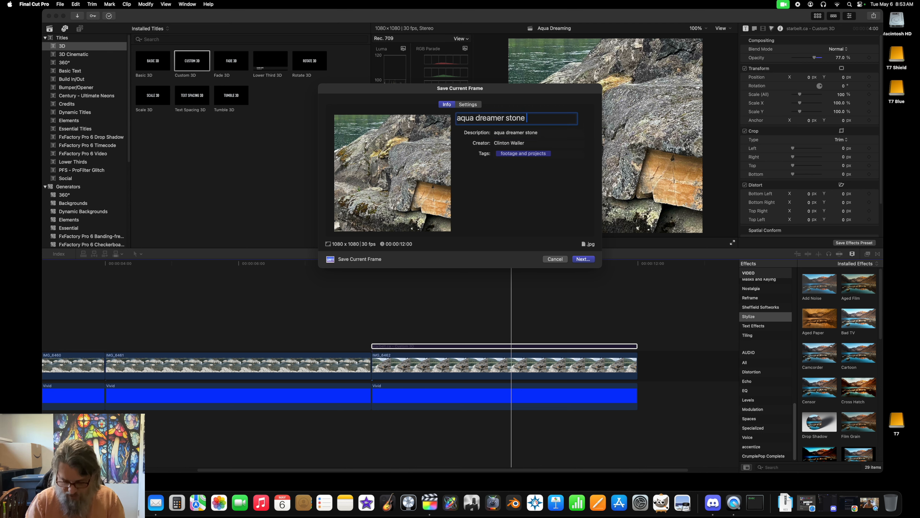
{"action": "type", "text": "(no w"}
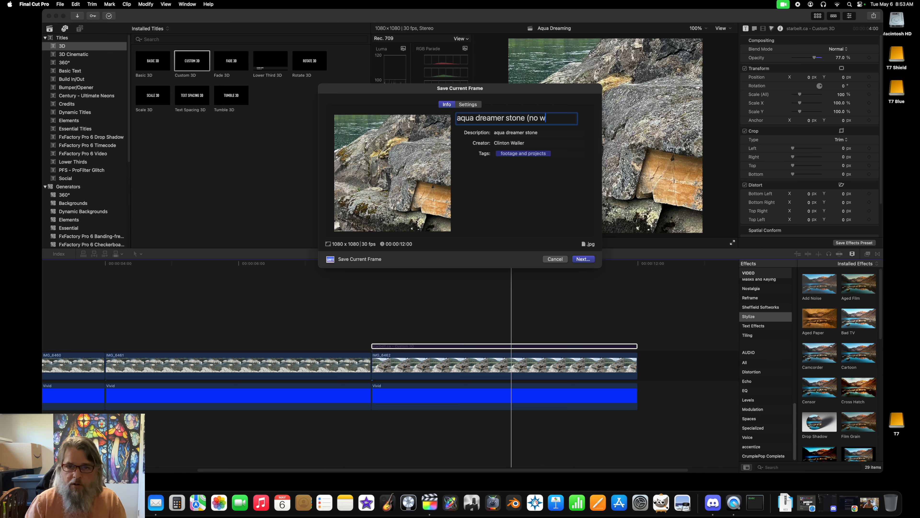
{"action": "type", "text": "atermark)"}
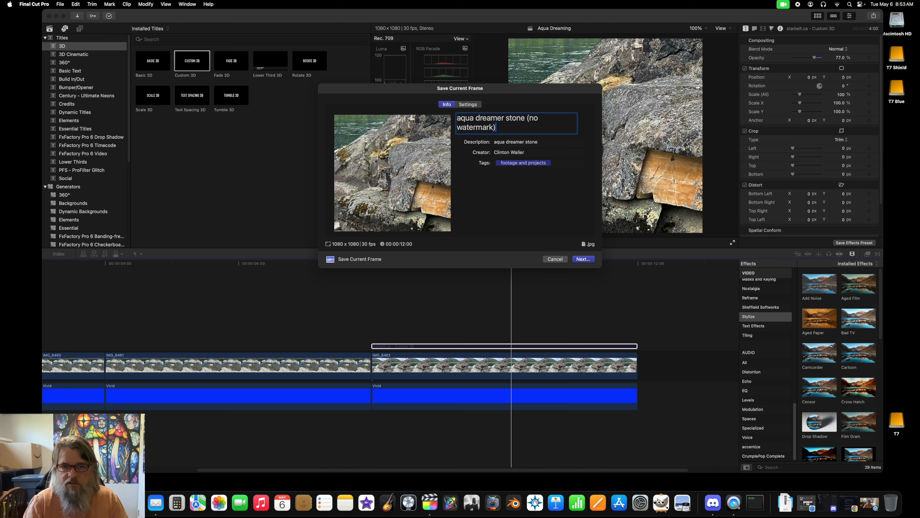
{"action": "left_click", "coordinate": [544, 142]}
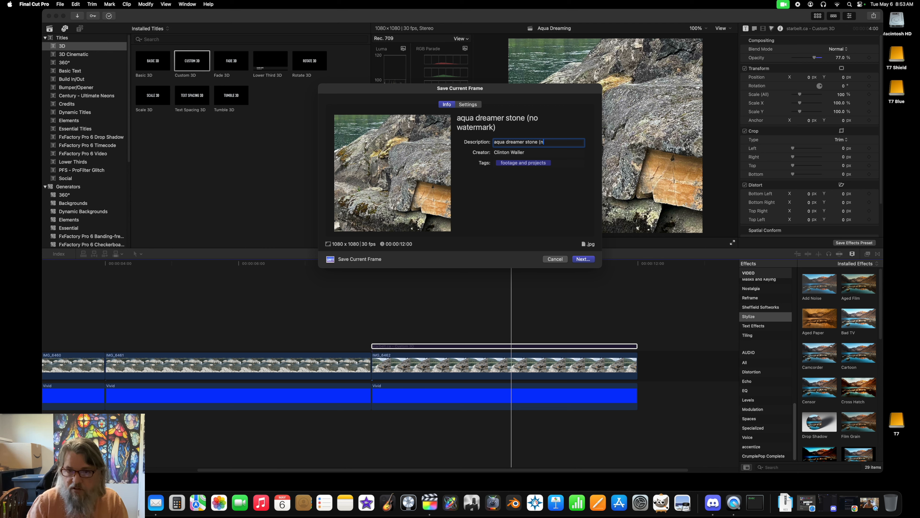
{"action": "type", "text": "(no watermark"}
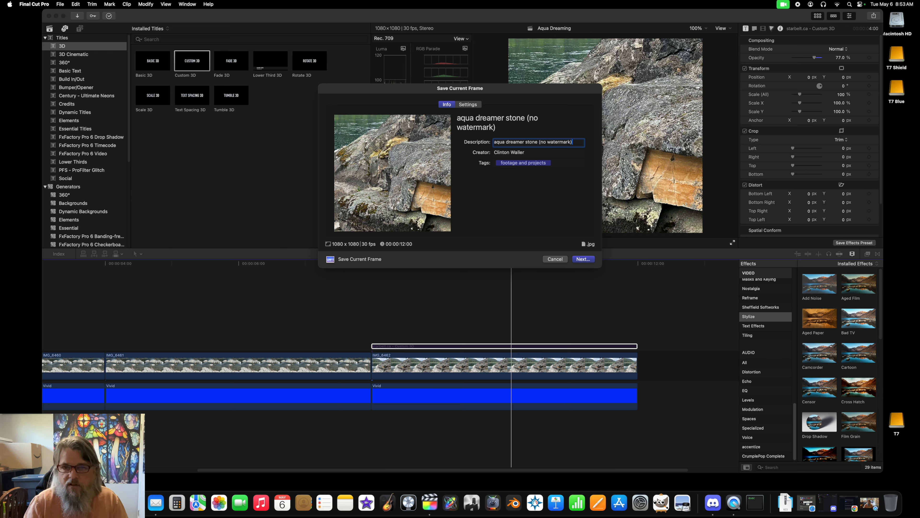
{"action": "left_click", "coordinate": [528, 153]}
{"action": "type", "text": ", www.starbelt.c"}
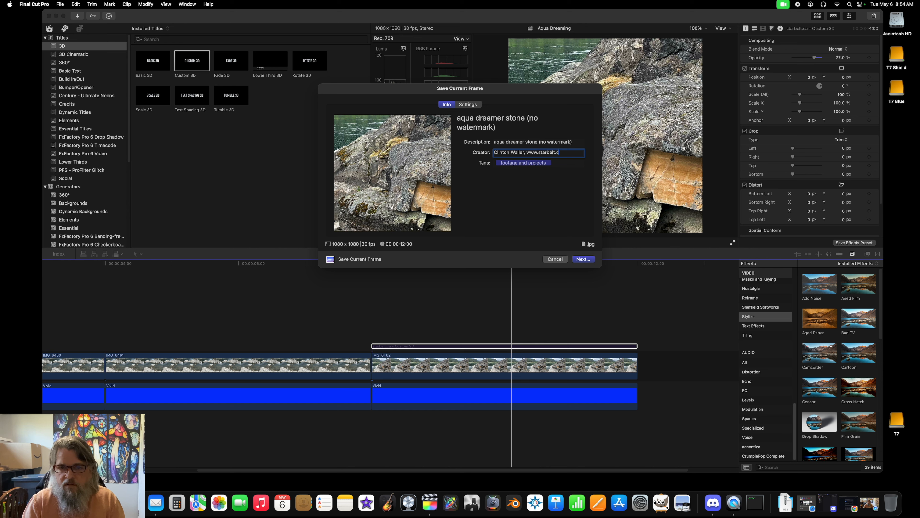
{"action": "type", "text": "a"}
{"action": "key", "text": "Tab"}
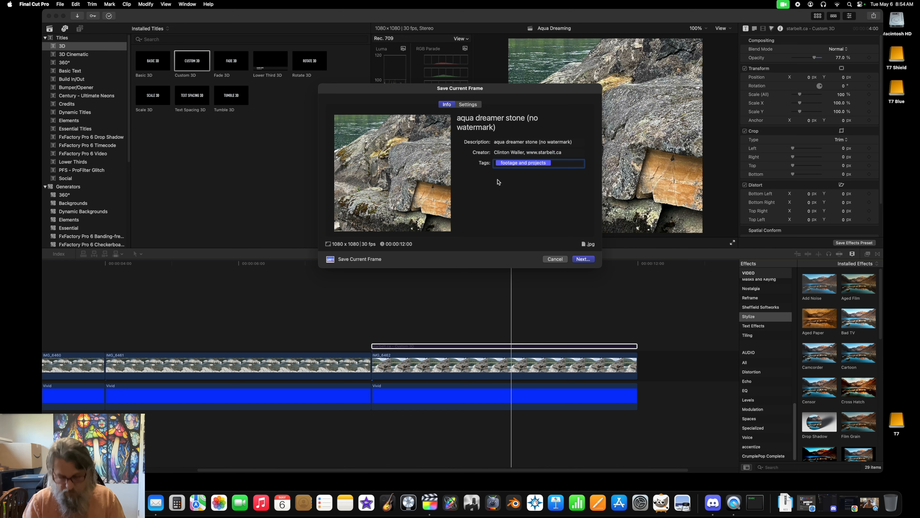
{"action": "type", "text": "aqua dreamer stone"}
Step: Set the export format to PNG Image and save the still as "aqua dreamer stone (no watermark)" in the 1080p artwork collection folder
{"action": "left_click", "coordinate": [467, 105]}
{"action": "left_click", "coordinate": [519, 134]}
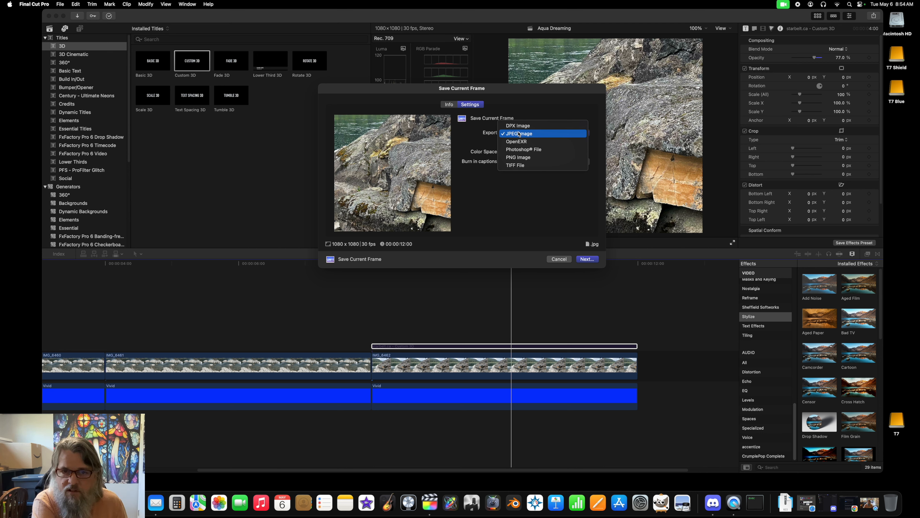
{"action": "left_click", "coordinate": [519, 134]}
{"action": "left_click", "coordinate": [586, 259]}
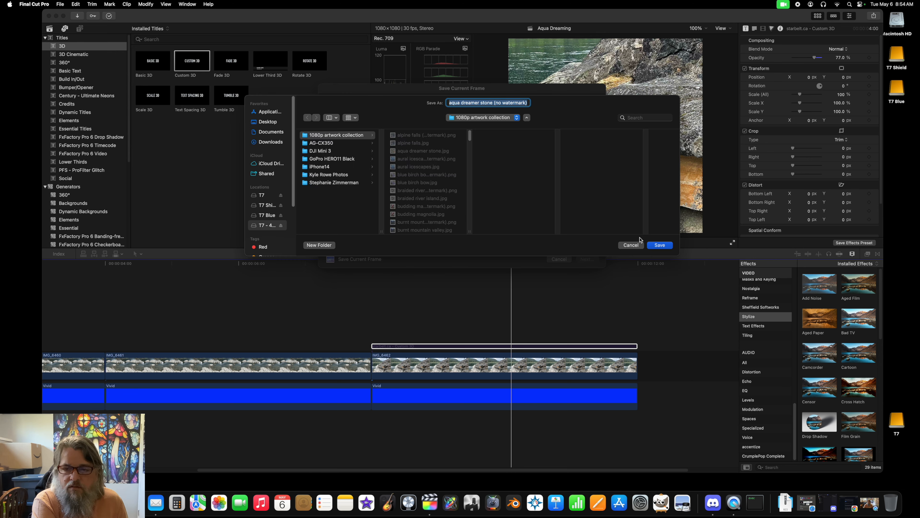
{"action": "left_click", "coordinate": [660, 245]}
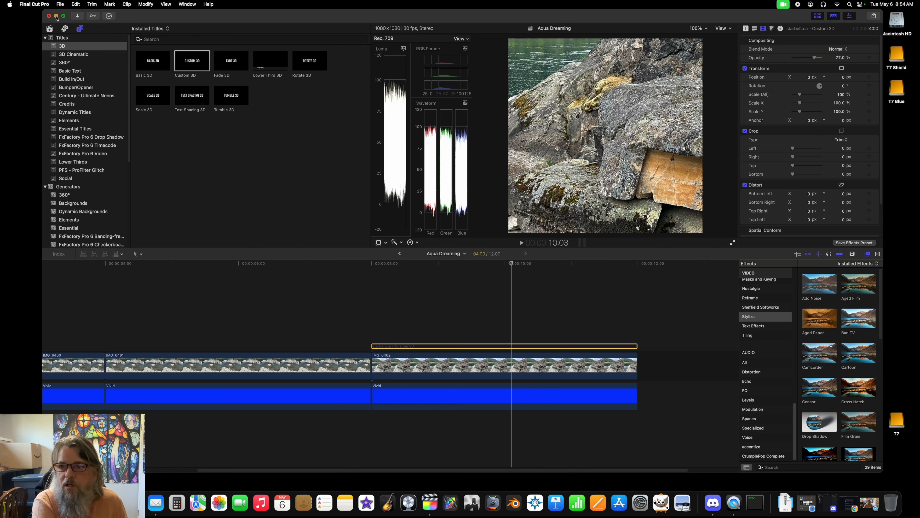
Step: Inspect the file info of aqua dreamer stone (no watermark).png in the 1080p artwork collection folder and open the image in Preview
{"action": "left_click", "coordinate": [56, 16]}
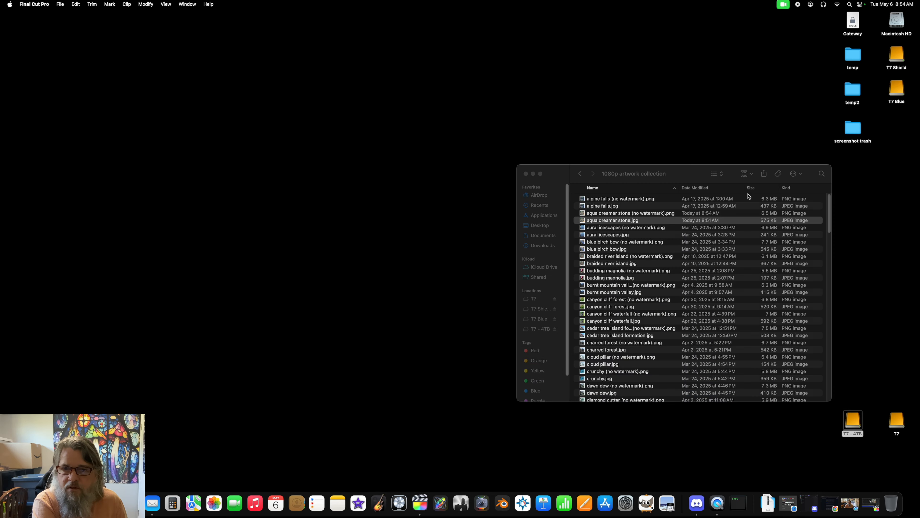
{"action": "left_click_drag", "start_coordinate": [681, 173], "coordinate": [600, 157]}
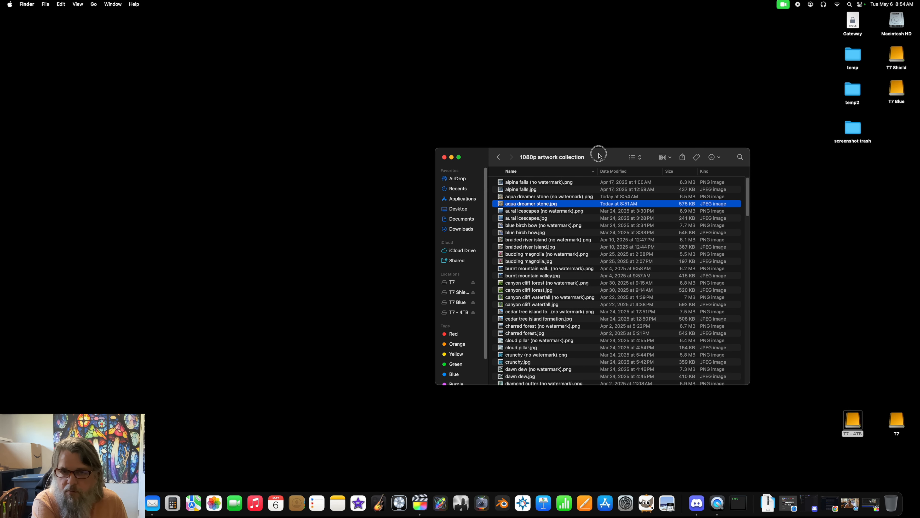
{"action": "left_click", "coordinate": [565, 197]}
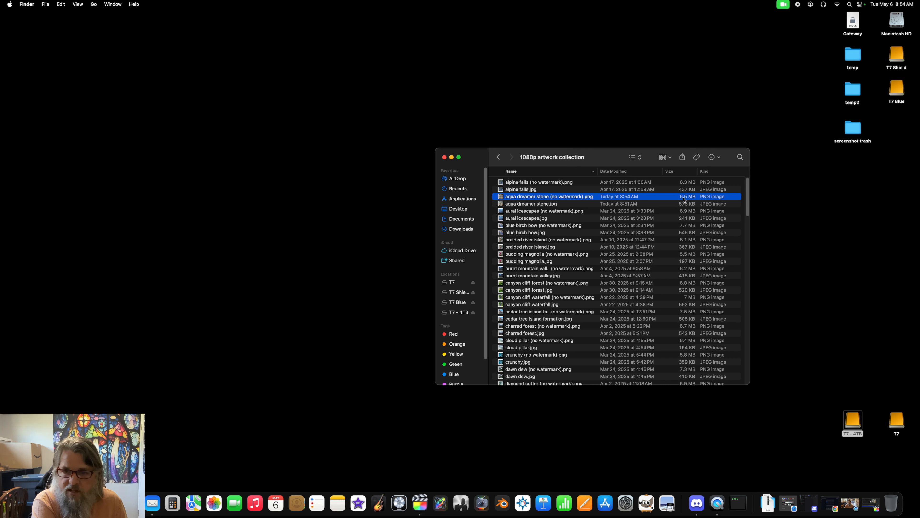
{"action": "right_click", "coordinate": [541, 197]}
{"action": "left_click", "coordinate": [555, 233]}
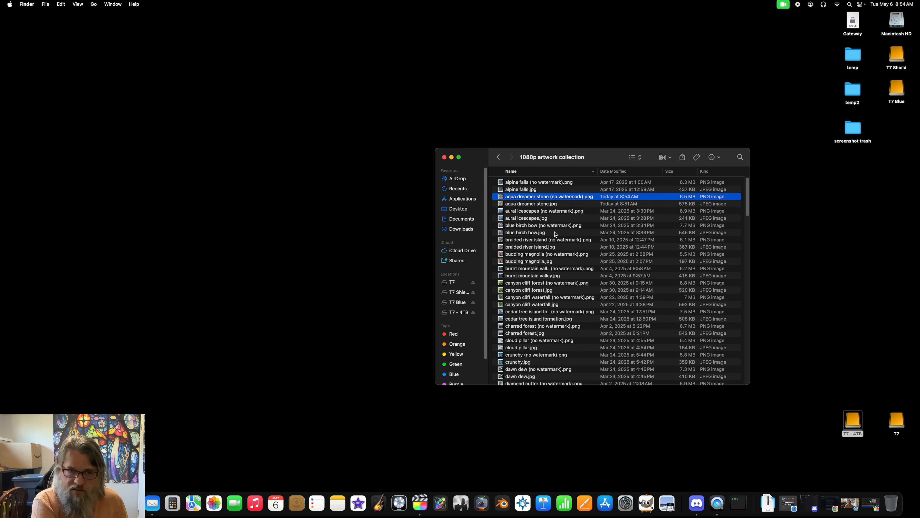
{"action": "left_click_drag", "start_coordinate": [78, 16], "coordinate": [296, 15]}
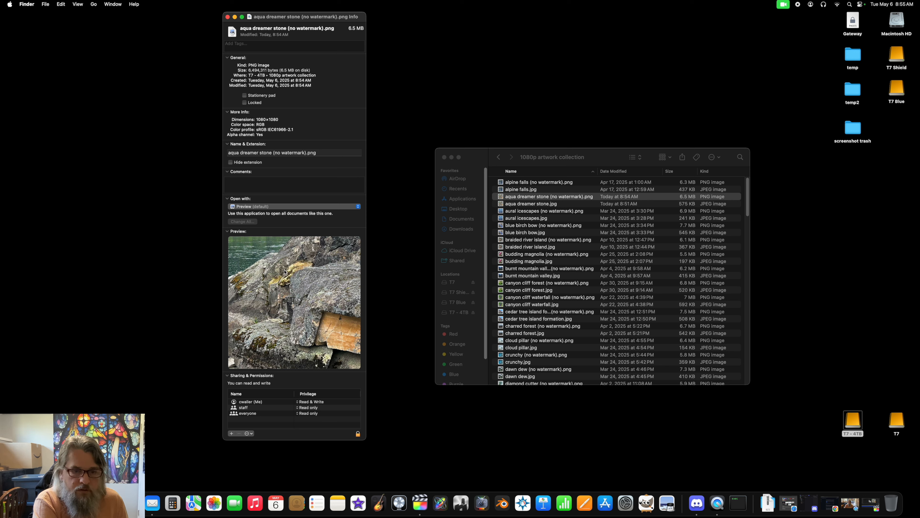
{"action": "left_click", "coordinate": [227, 16]}
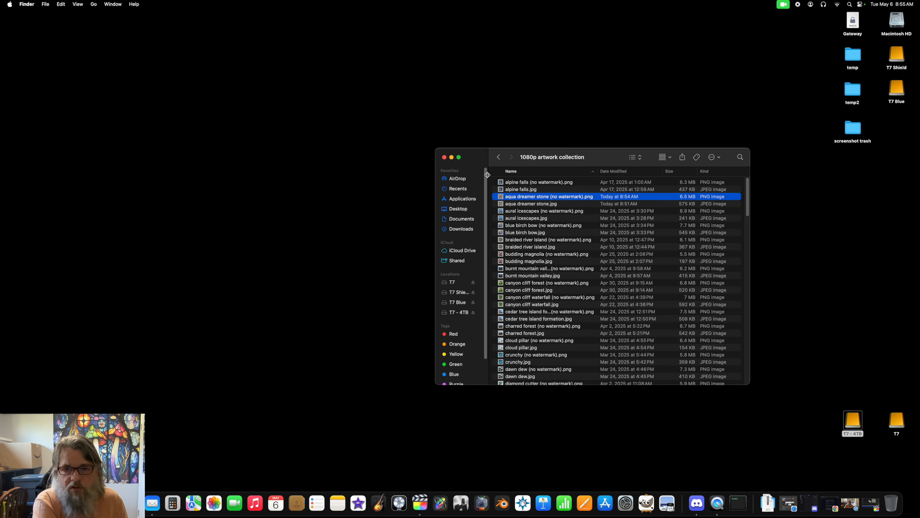
{"action": "double_click", "coordinate": [519, 198]}
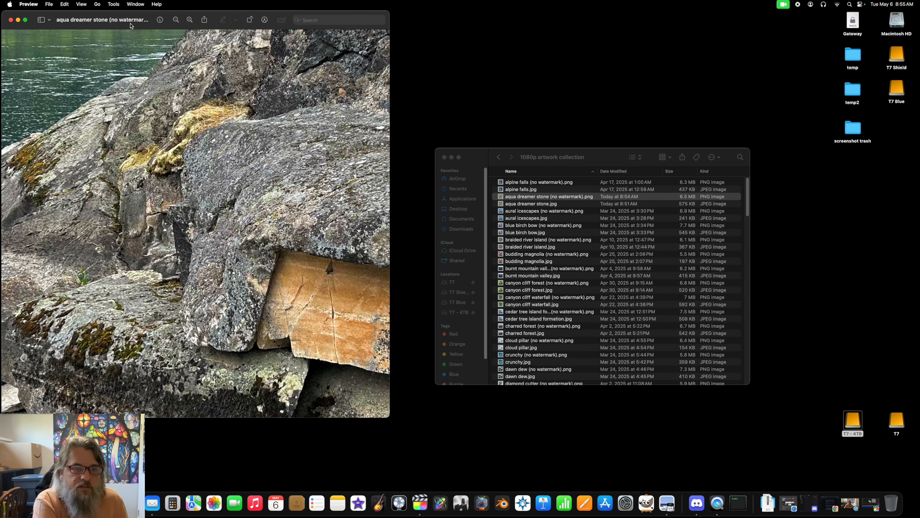
Step: Close the PNG preview, view aqua dreamer stone.jpg from the 1080p artwork collection folder, and close the image and folder windows
{"action": "left_click_drag", "start_coordinate": [168, 14], "coordinate": [286, 33]}
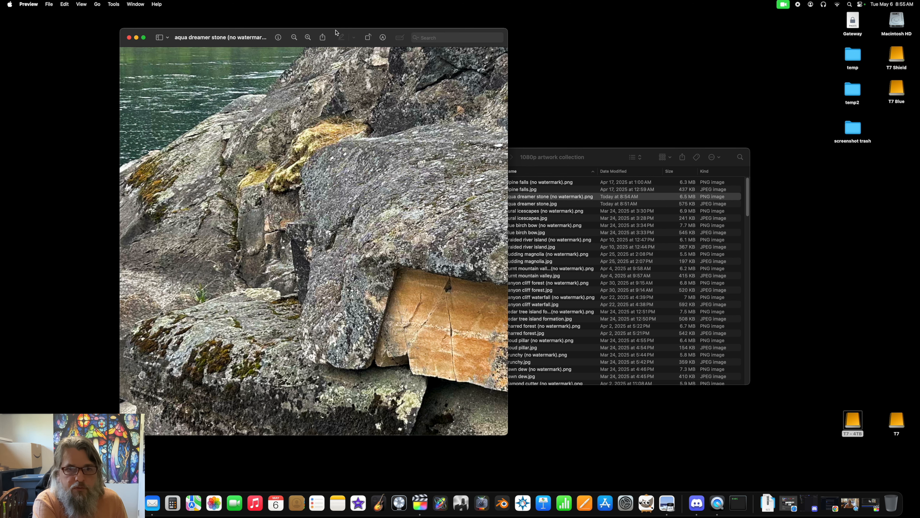
{"action": "left_click_drag", "start_coordinate": [334, 32], "coordinate": [309, 41]}
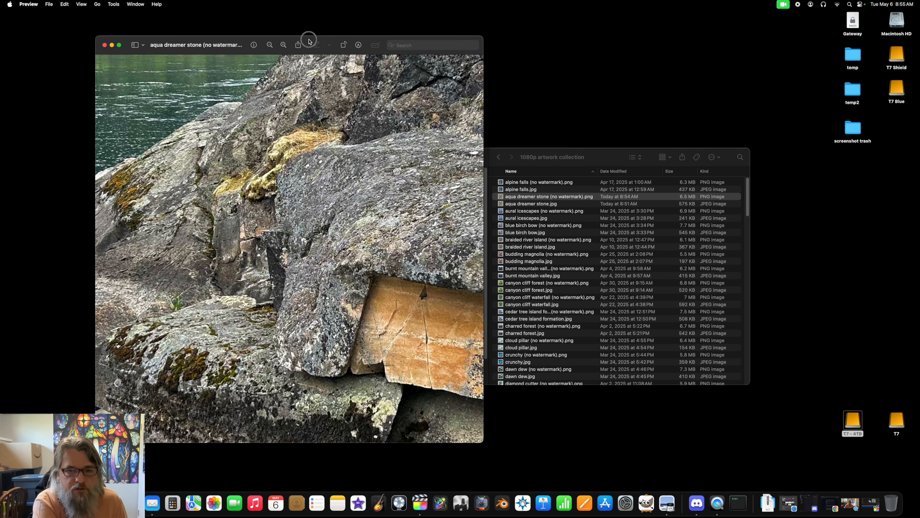
{"action": "left_click", "coordinate": [105, 45]}
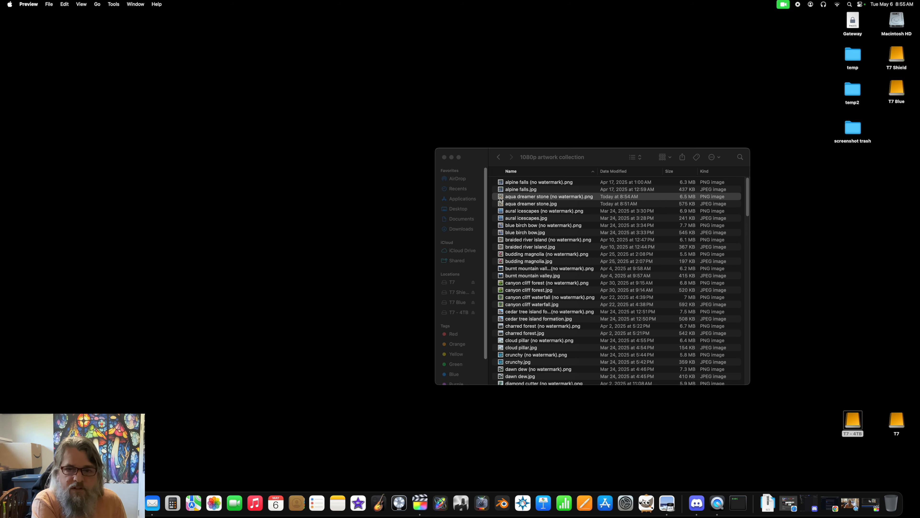
{"action": "double_click", "coordinate": [544, 205]}
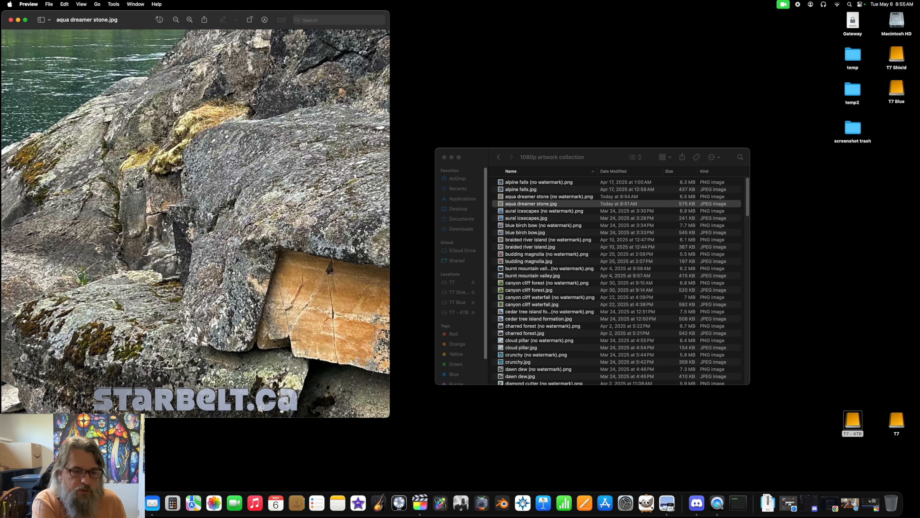
{"action": "key", "text": "super+w"}
{"action": "key", "text": "super+w"}
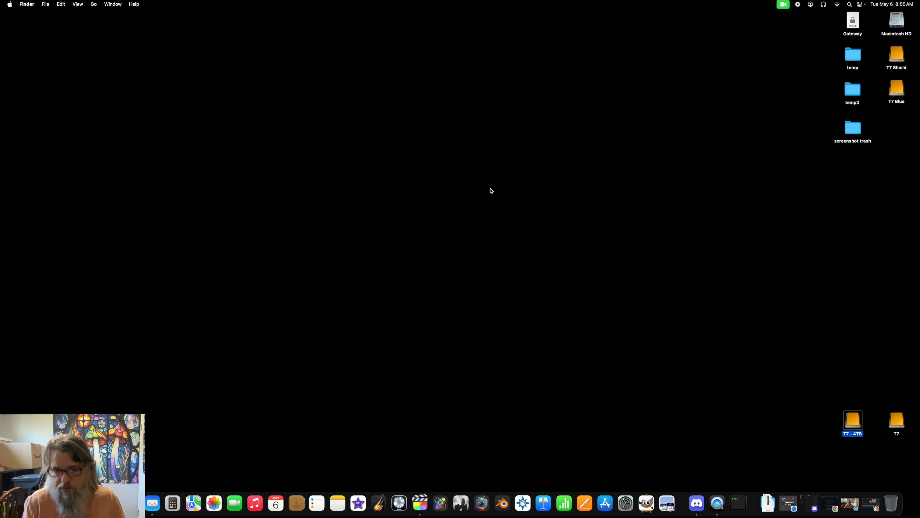
Step: Open DJI_0316.MP4 from the Raw Footage folder of Grohman Narrows (May-05-2025), under DJI Mini 3 on the T7 - 4TB drive
{"action": "double_click", "coordinate": [851, 422]}
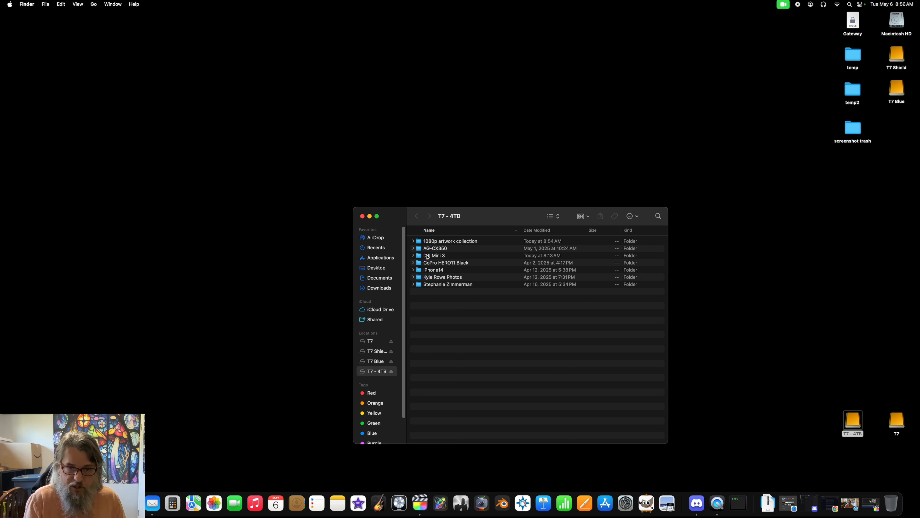
{"action": "double_click", "coordinate": [426, 256]}
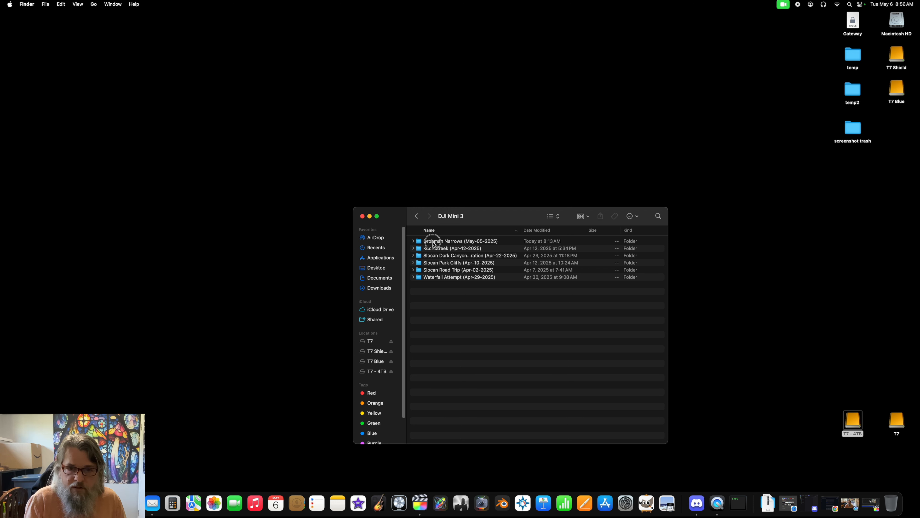
{"action": "double_click", "coordinate": [433, 241]}
{"action": "double_click", "coordinate": [433, 241]}
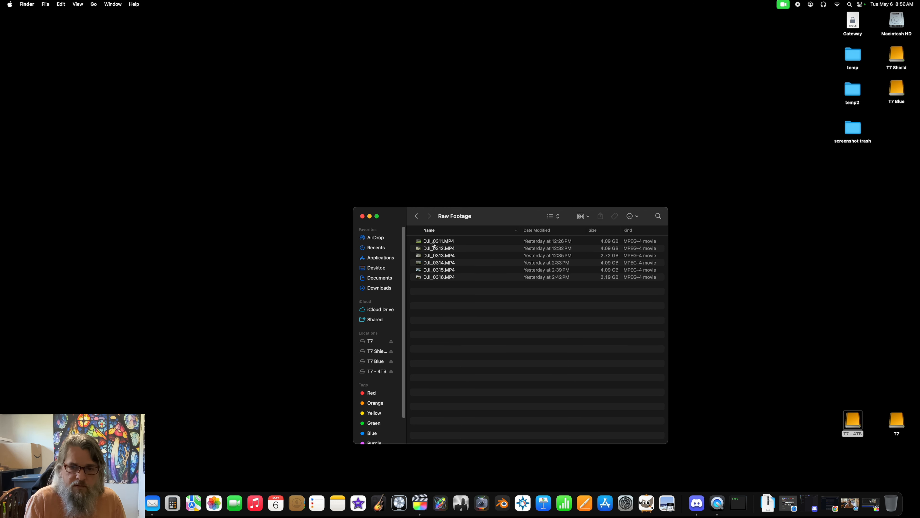
{"action": "double_click", "coordinate": [434, 277]}
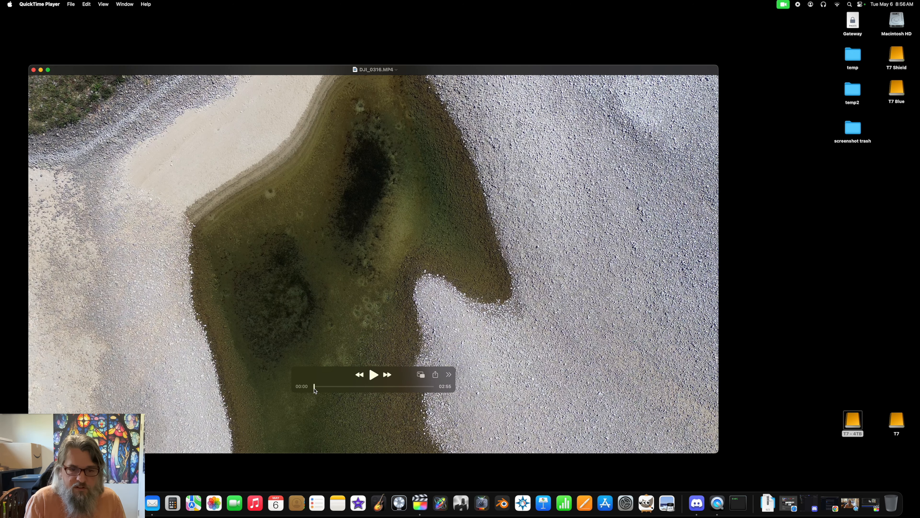
Step: Scrub the drone video to the submerged green rocks at 01:34 and copy that frame
{"action": "left_click_drag", "start_coordinate": [314, 389], "coordinate": [366, 407]}
{"action": "left_click_drag", "start_coordinate": [365, 405], "coordinate": [377, 413]}
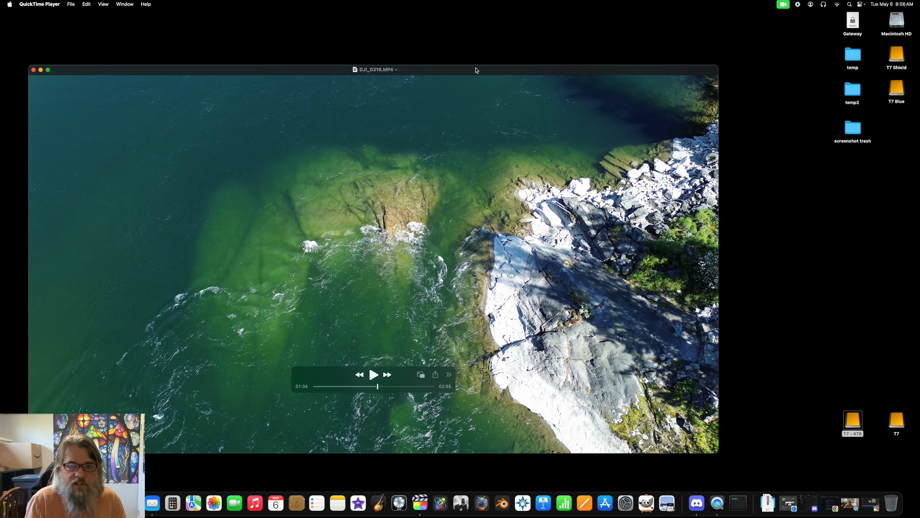
{"action": "left_click_drag", "start_coordinate": [476, 70], "coordinate": [496, 51]}
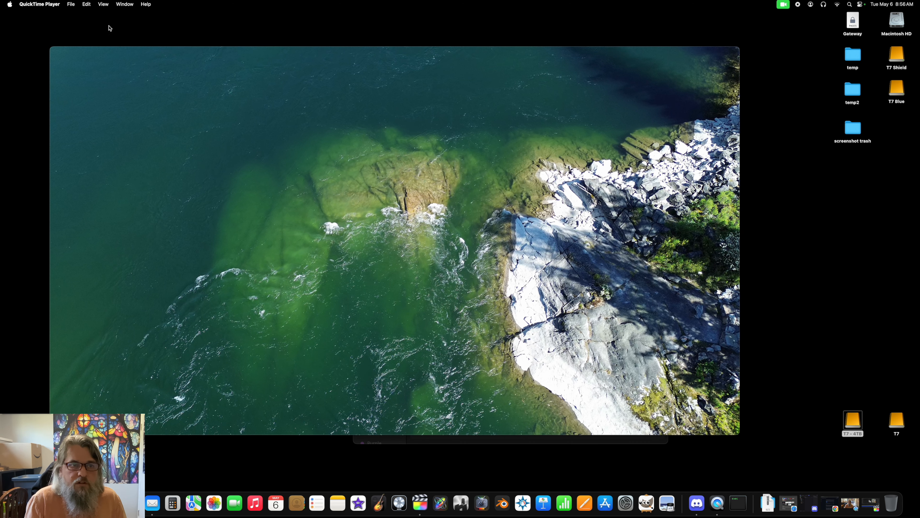
{"action": "left_click", "coordinate": [87, 4]}
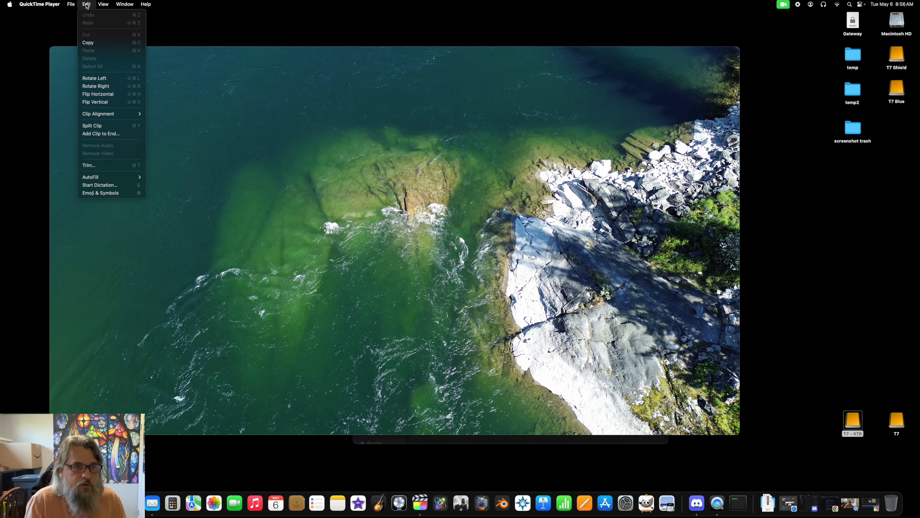
{"action": "left_click", "coordinate": [88, 43]}
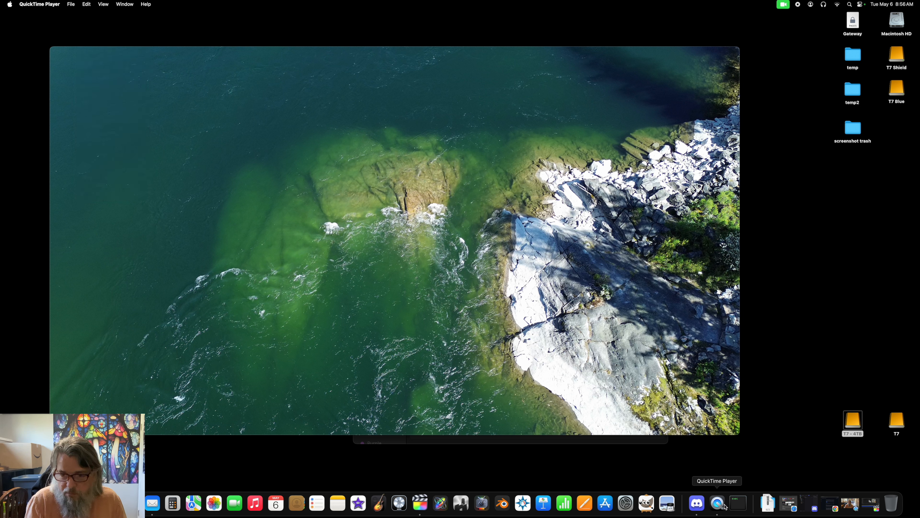
Step: Switch to Preview and create a new image from the copied video frame
{"action": "left_click", "coordinate": [667, 504]}
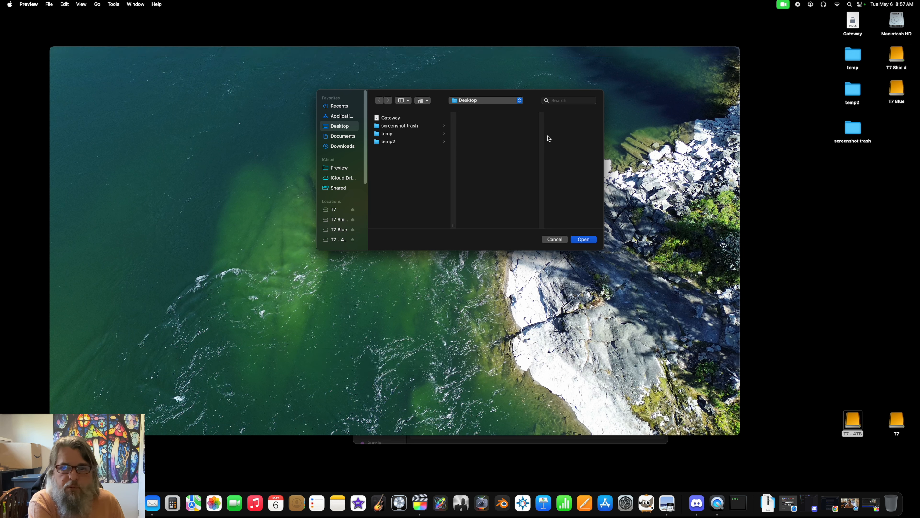
{"action": "left_click", "coordinate": [49, 4]}
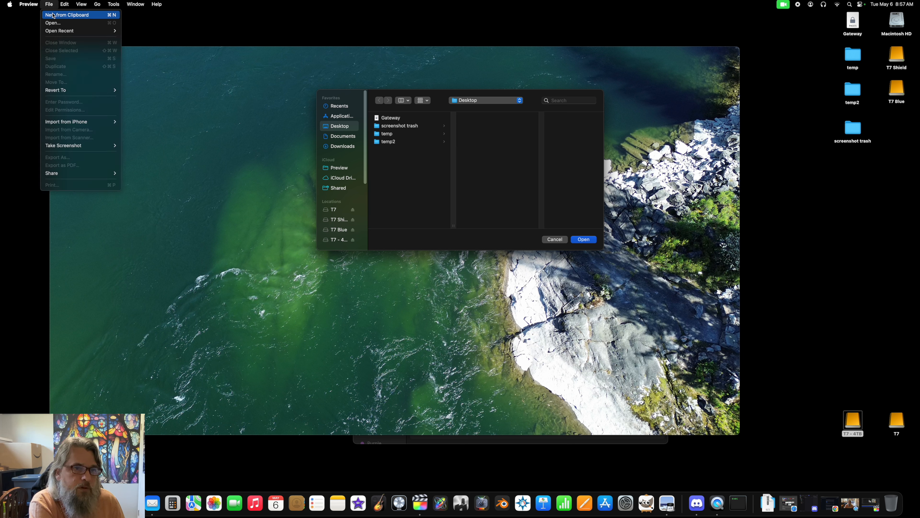
{"action": "left_click", "coordinate": [53, 15]}
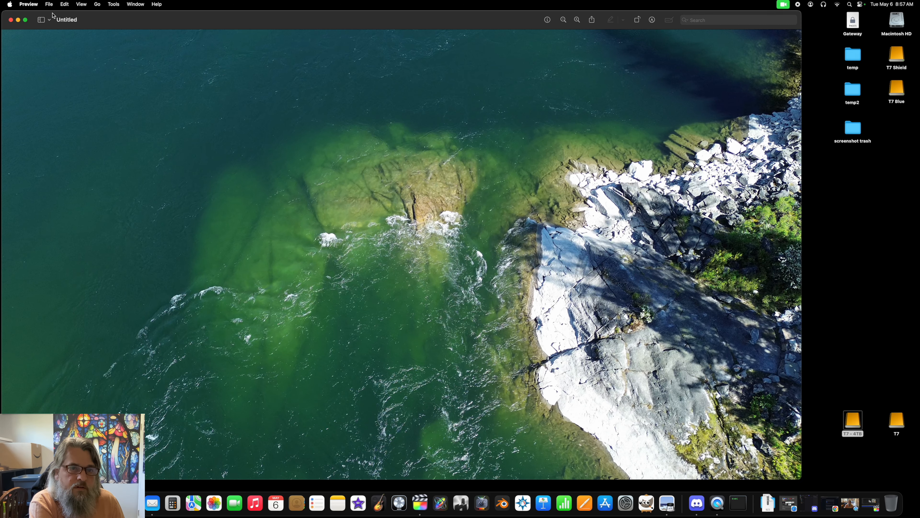
{"action": "left_click_drag", "start_coordinate": [201, 22], "coordinate": [240, 16]}
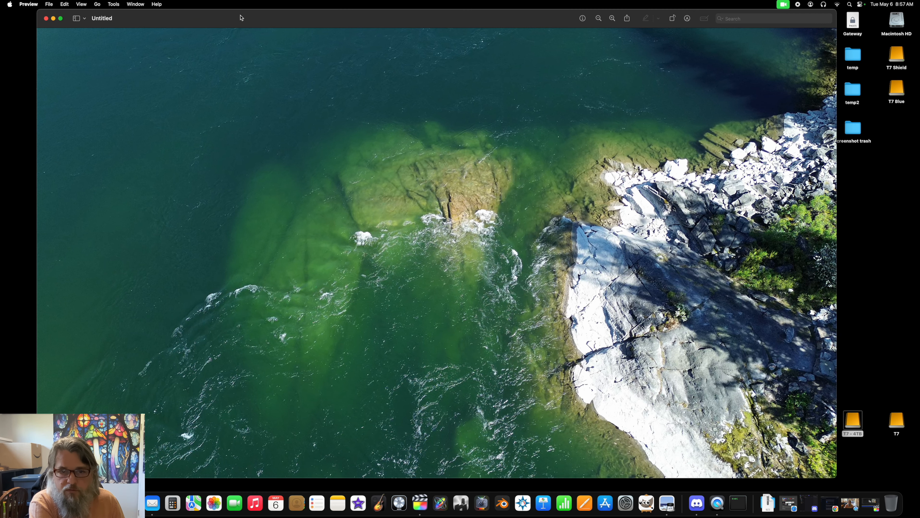
{"action": "mouse_move", "coordinate": [240, 23]}
{"action": "left_mouse_down"}
{"action": "mouse_move", "coordinate": [246, 131]}
{"action": "mouse_move", "coordinate": [210, 323]}
{"action": "mouse_move", "coordinate": [254, 228]}
{"action": "mouse_move", "coordinate": [249, 106]}
{"action": "mouse_move", "coordinate": [222, 22]}
{"action": "mouse_move", "coordinate": [236, 18]}
{"action": "left_mouse_up"}
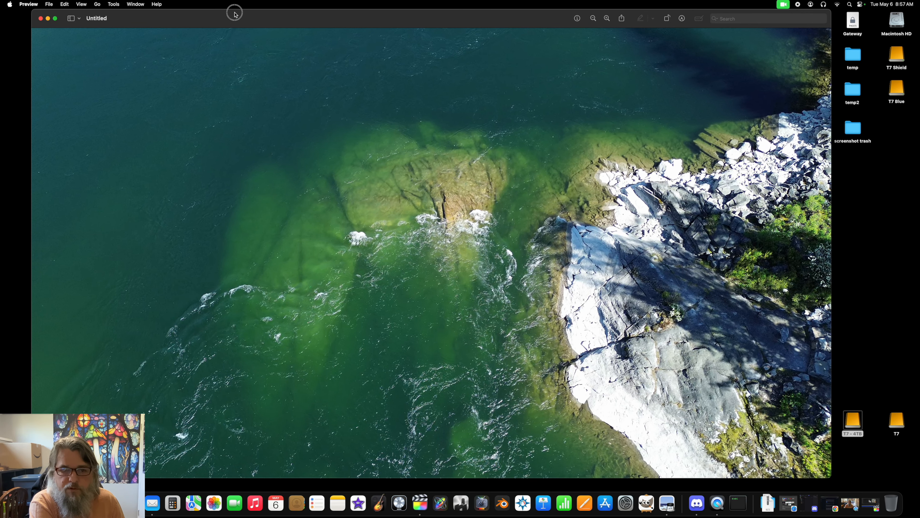
Step: Start saving the image, choosing the Grohman Narrows (May-05-2025) folder under DJI Mini 3 on the T7 - 4TB drive
{"action": "left_click", "coordinate": [50, 4]}
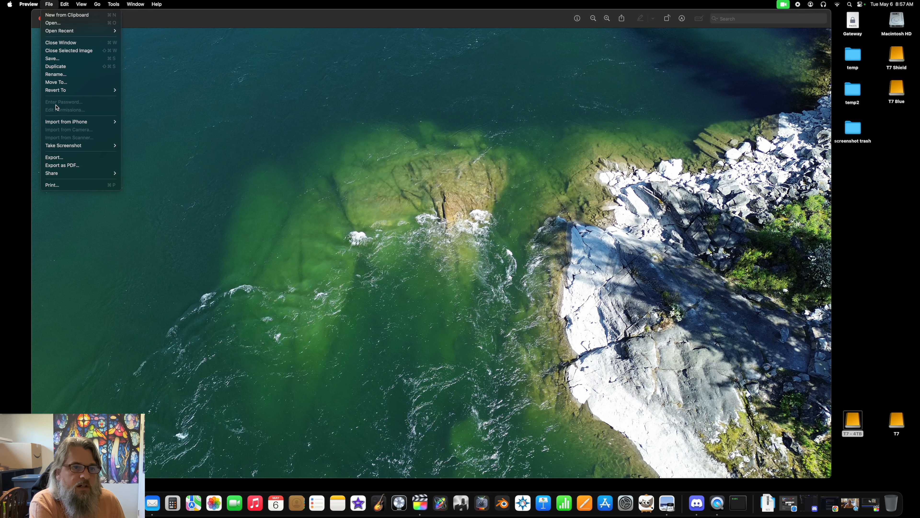
{"action": "left_click", "coordinate": [56, 60]}
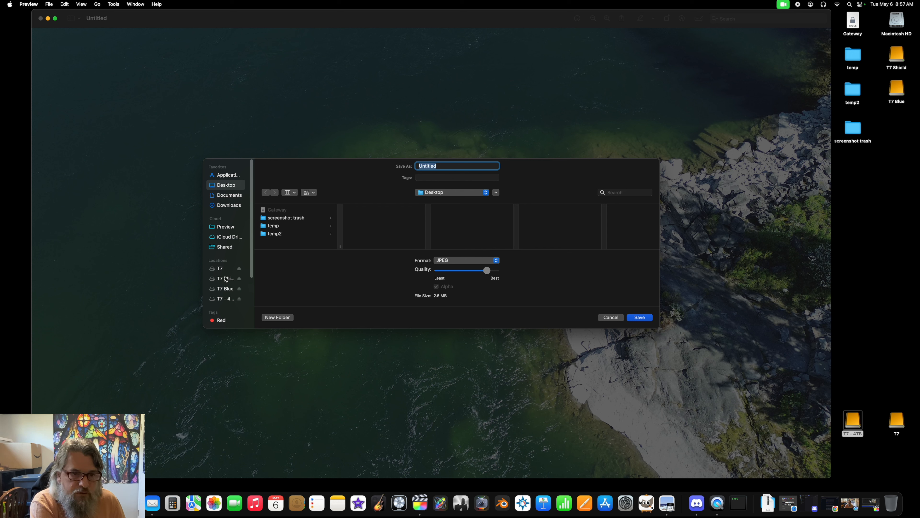
{"action": "left_click", "coordinate": [224, 299]}
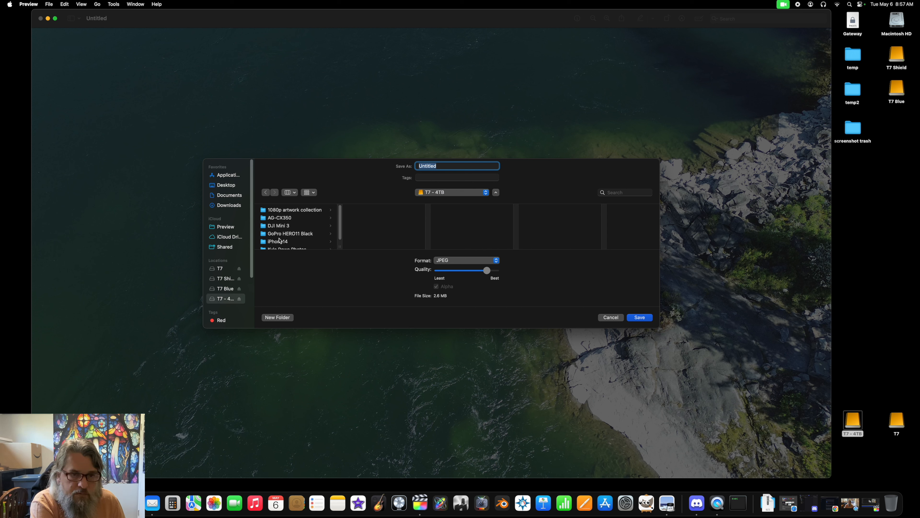
{"action": "left_click", "coordinate": [281, 226]}
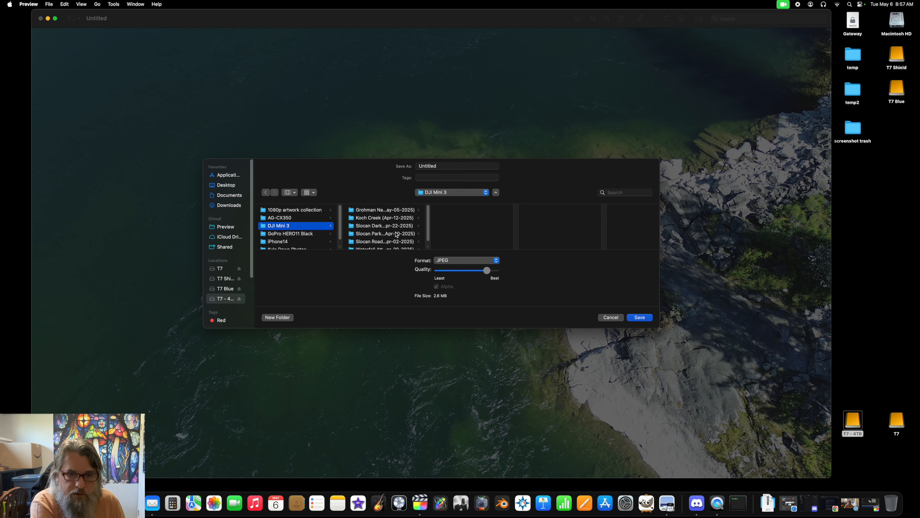
{"action": "left_click", "coordinate": [373, 210]}
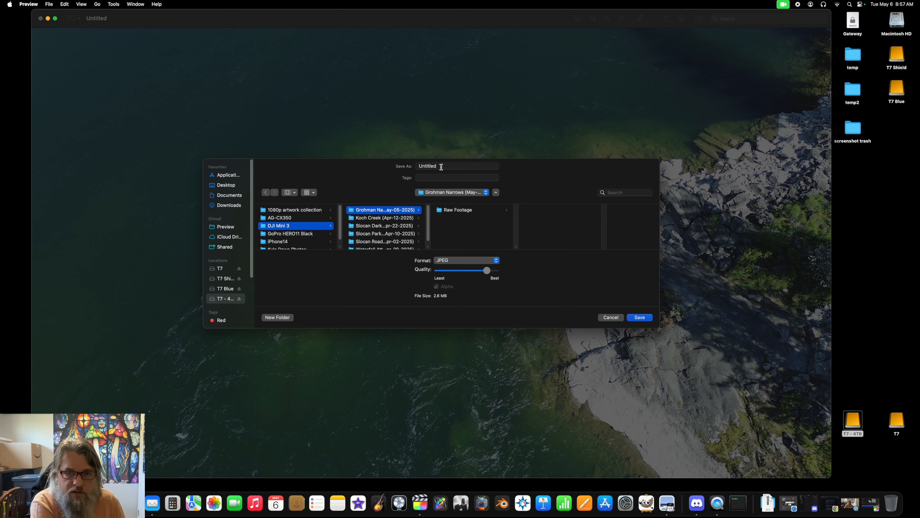
Step: Name the image file "emerald rocks under flowing water -frame1"
{"action": "left_click_drag", "start_coordinate": [441, 166], "coordinate": [377, 170]}
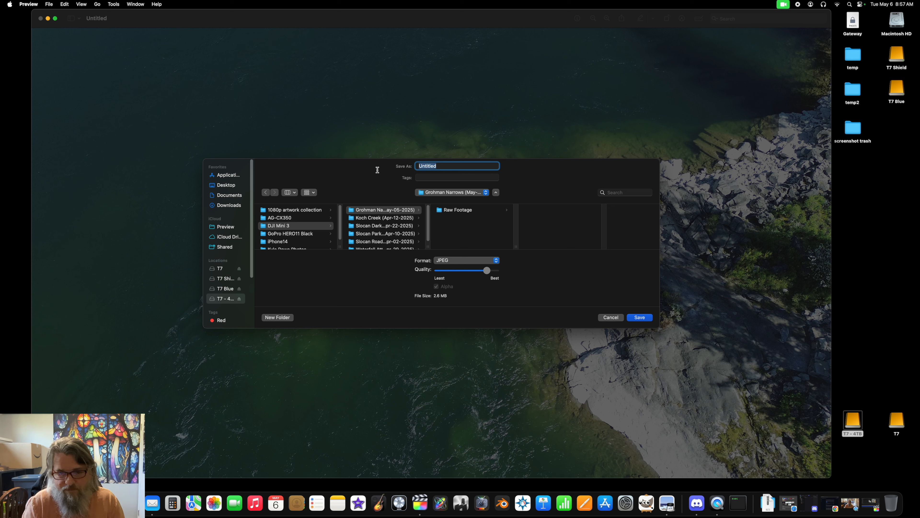
{"action": "type", "text": "em"}
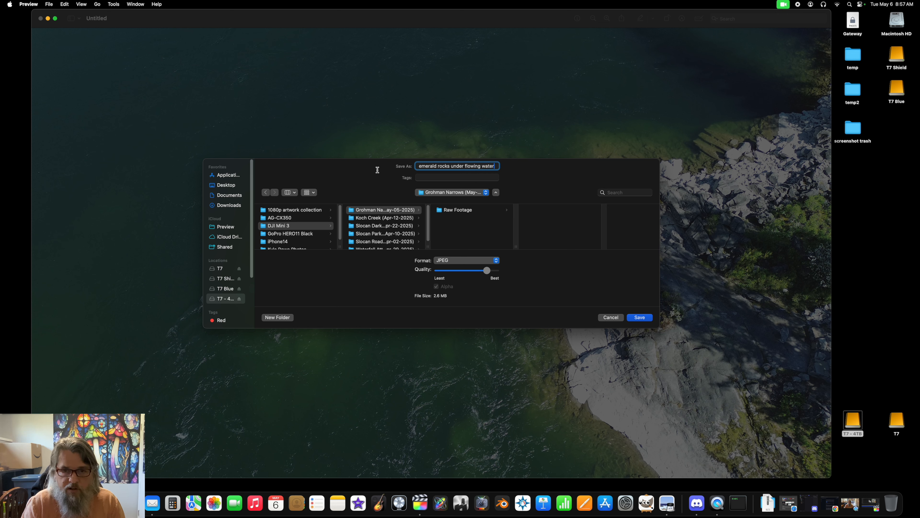
{"action": "type", "text": "-"}
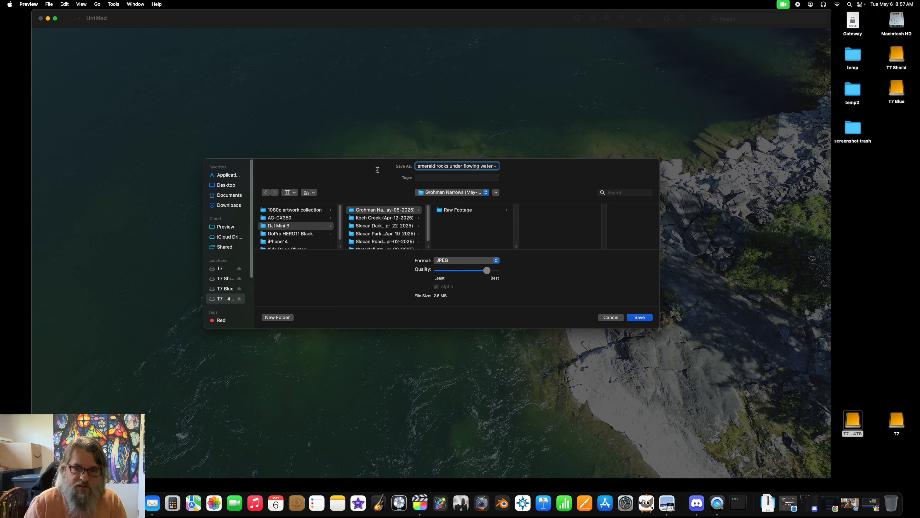
{"action": "type", "text": "frame"}
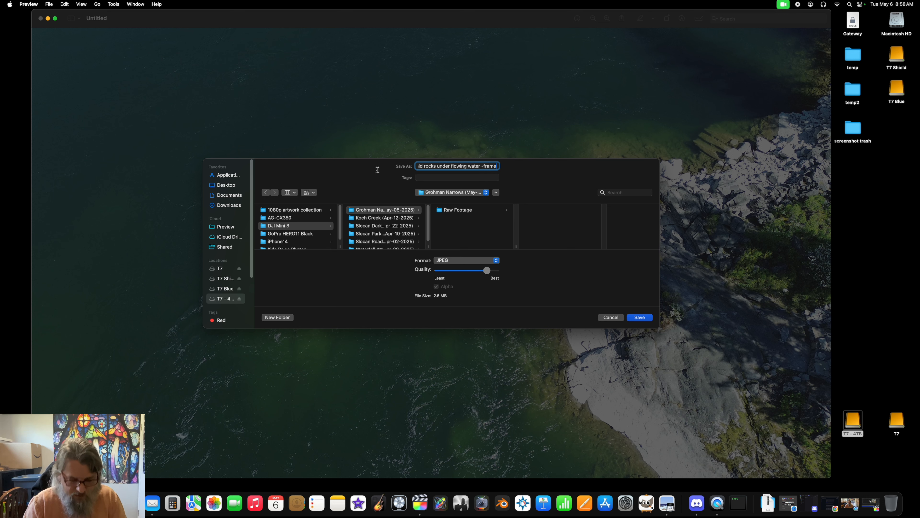
{"action": "type", "text": "1"}
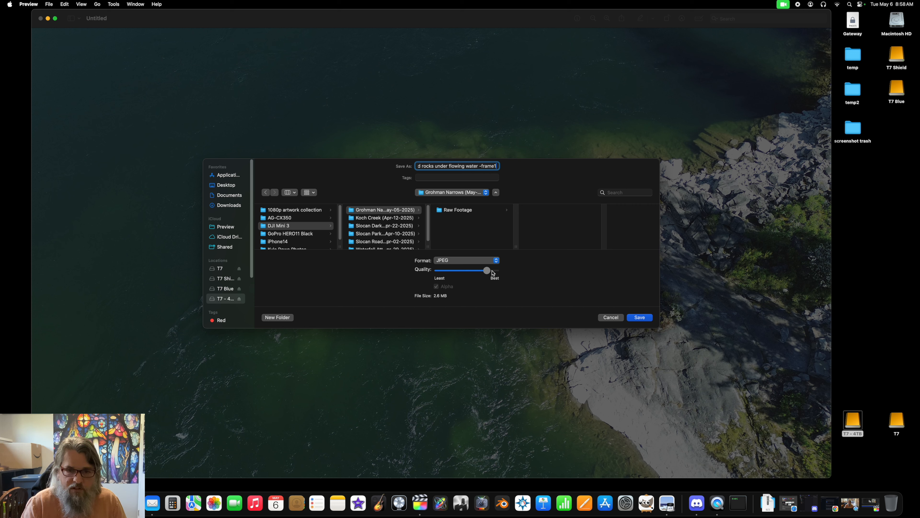
Step: Set the file format to PNG and save the image
{"action": "left_click", "coordinate": [495, 260]}
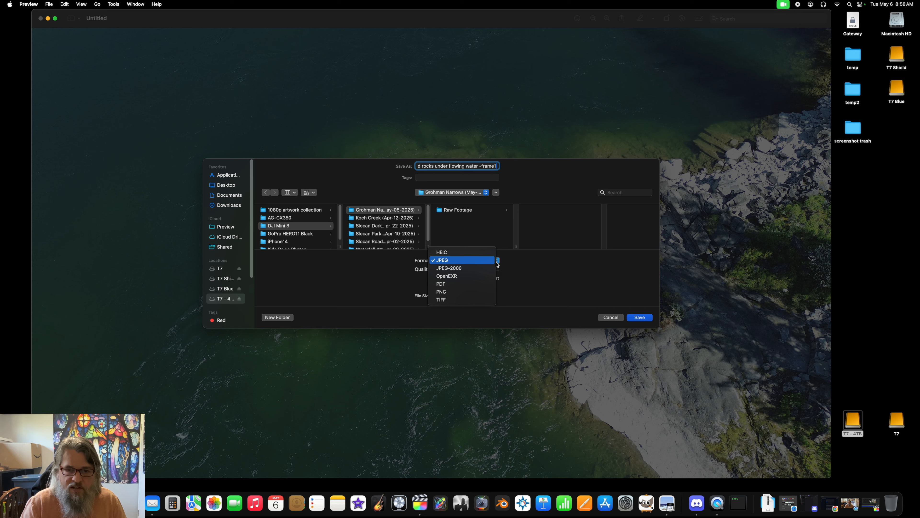
{"action": "left_click", "coordinate": [451, 292]}
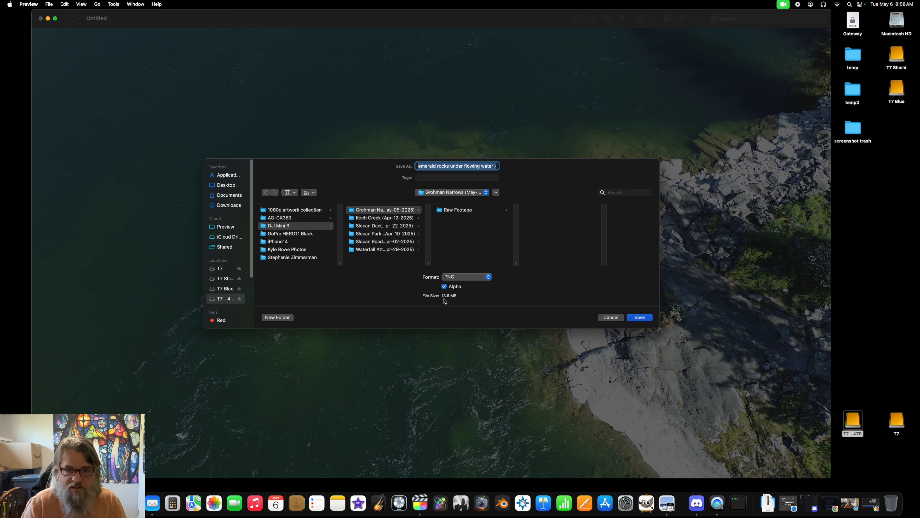
{"action": "left_click", "coordinate": [640, 317]}
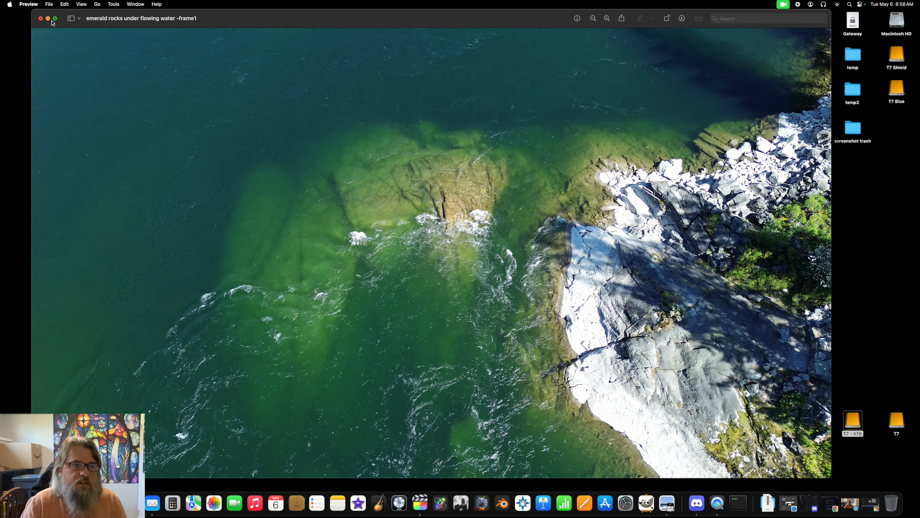
Step: Quit Preview and close the DJI_0316.MP4 video in QuickTime Player
{"action": "left_click", "coordinate": [29, 5]}
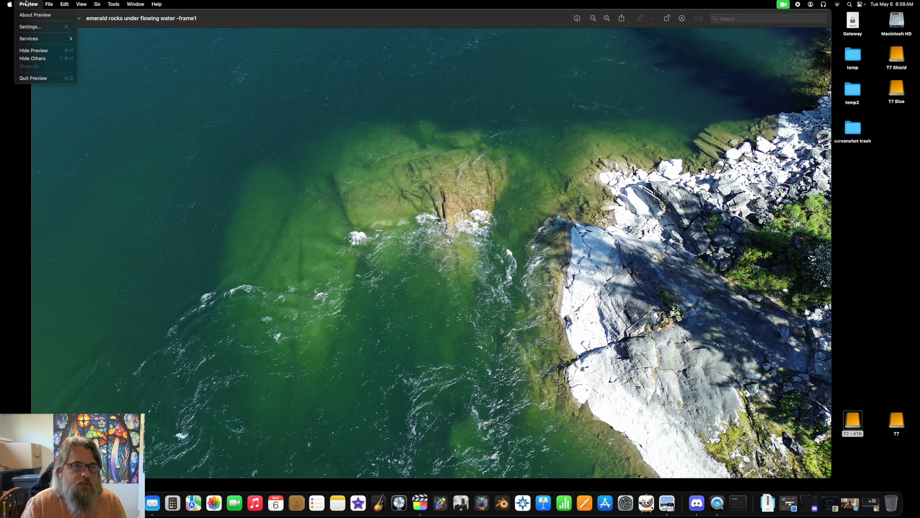
{"action": "left_click", "coordinate": [40, 78]}
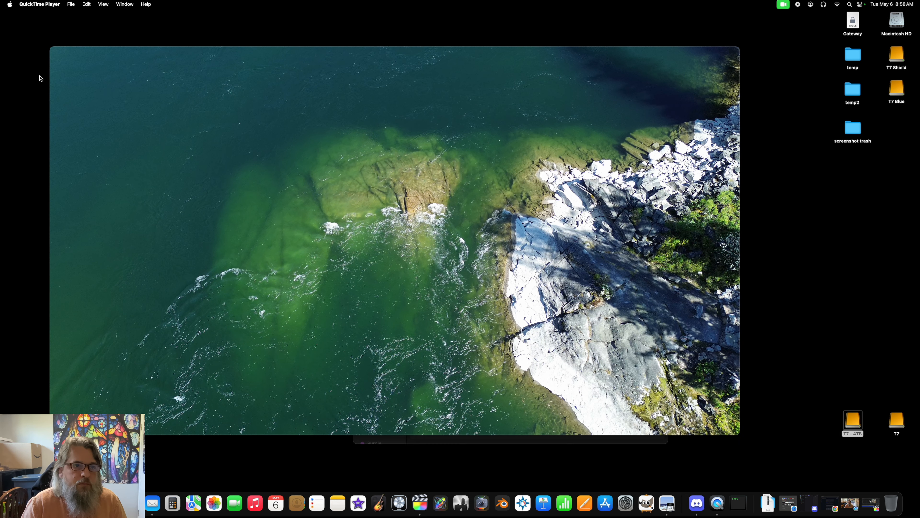
{"action": "left_click", "coordinate": [47, 4]}
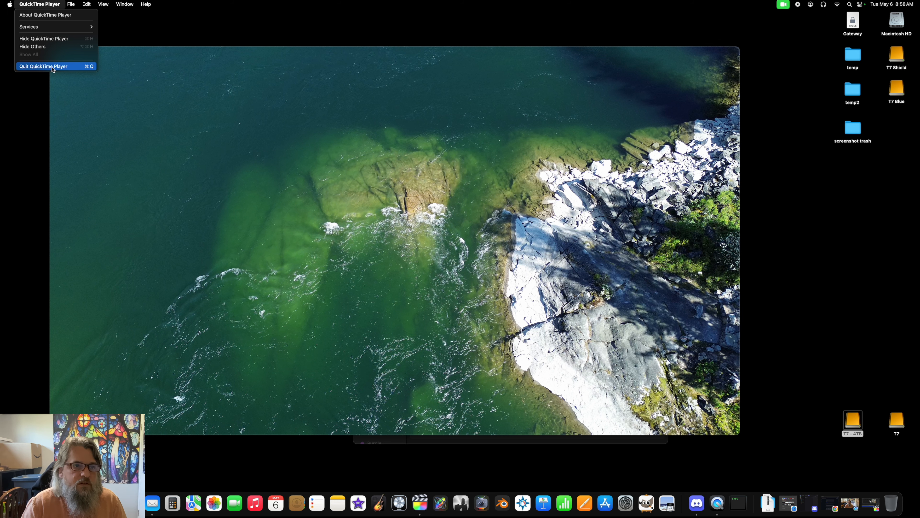
{"action": "left_click", "coordinate": [178, 53]}
{"action": "mouse_move", "coordinate": [54, 52]}
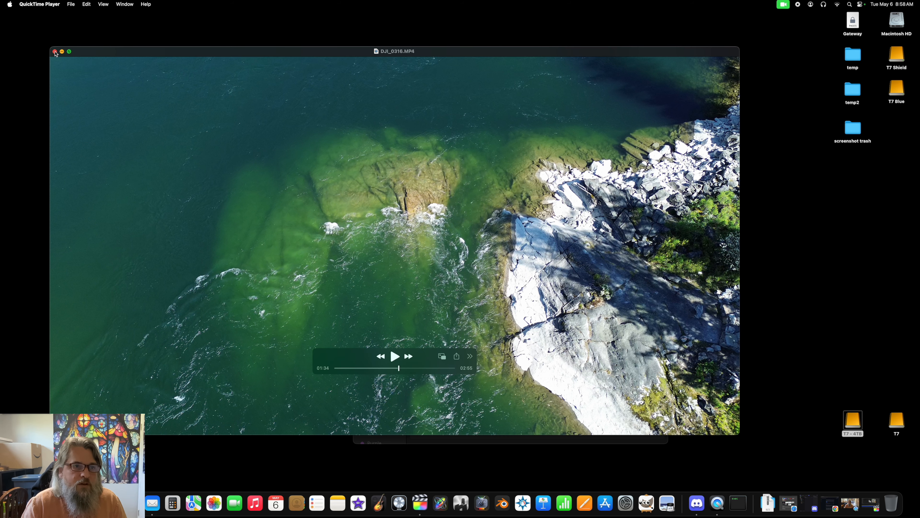
{"action": "left_click", "coordinate": [55, 51]}
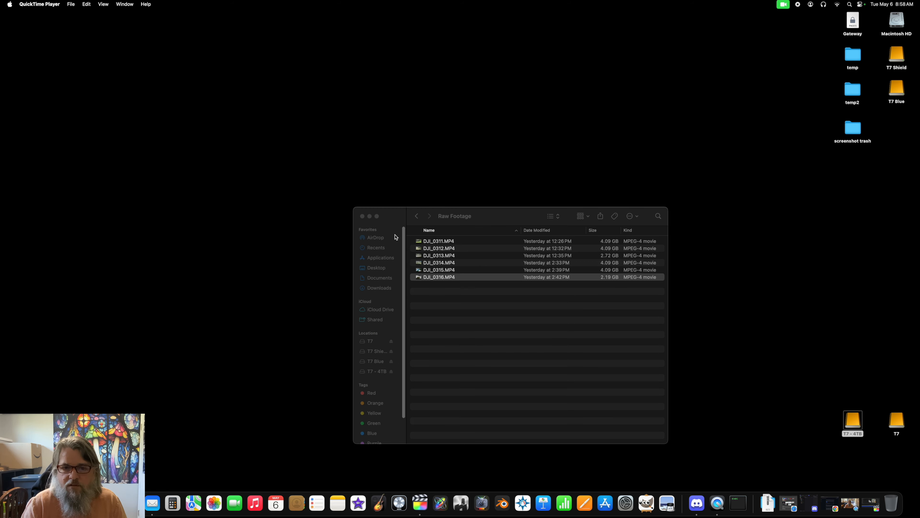
Step: View the emerald rocks PNG saved in the Grohman Narrows (May-05-2025) folder, then show its file info
{"action": "left_click_drag", "start_coordinate": [490, 210], "coordinate": [359, 121]}
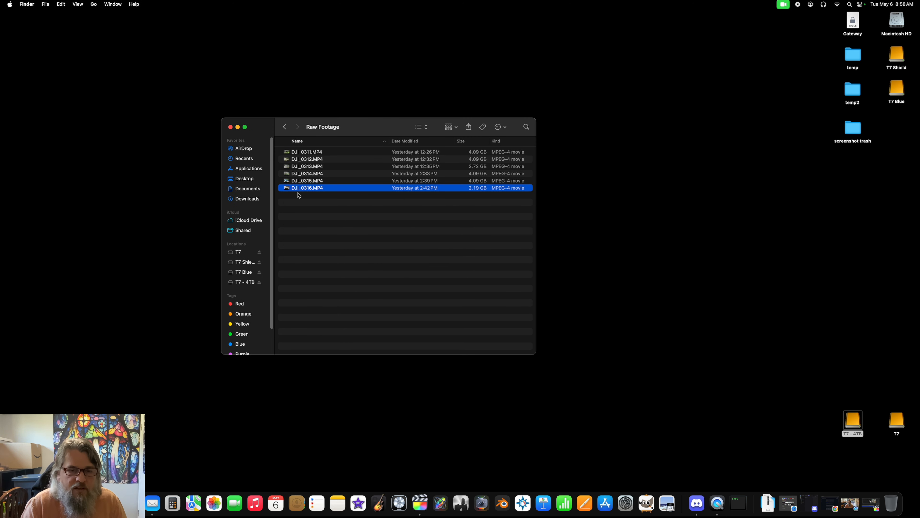
{"action": "left_click", "coordinate": [284, 126]}
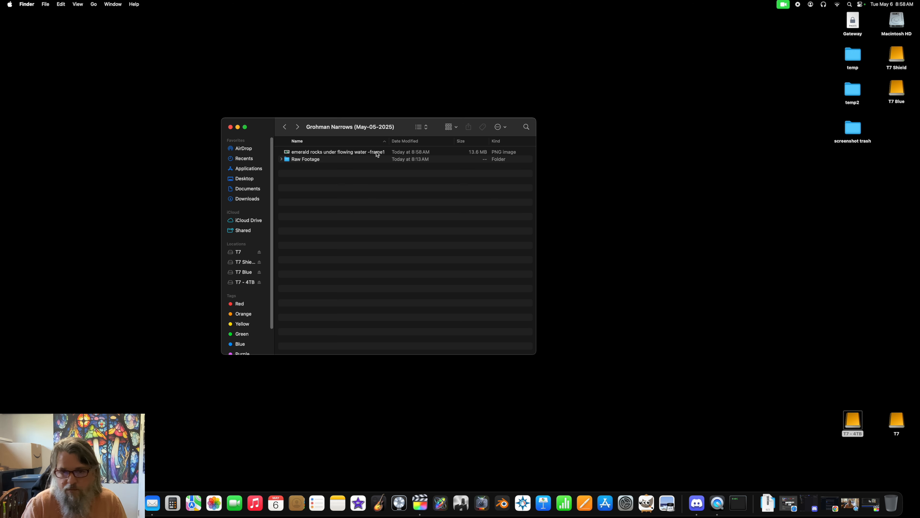
{"action": "double_click", "coordinate": [338, 152]}
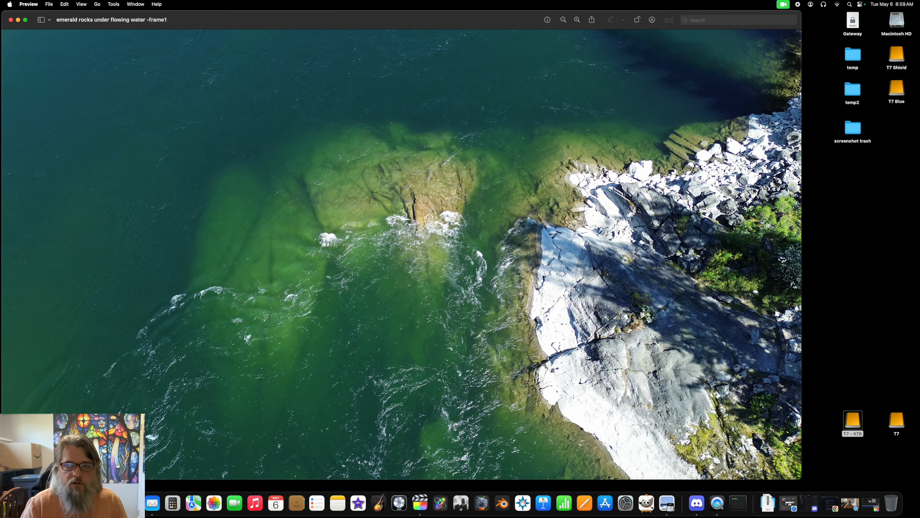
{"action": "left_click_drag", "start_coordinate": [372, 23], "coordinate": [431, 11]}
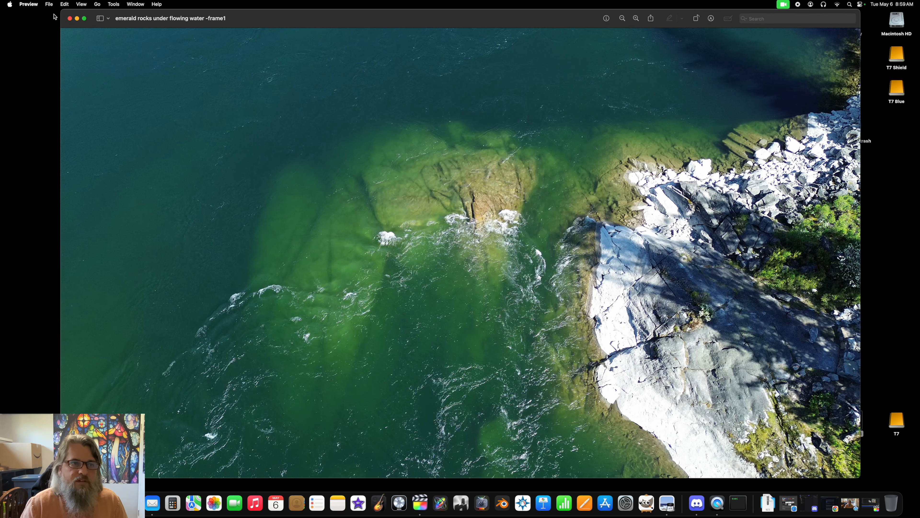
{"action": "left_click", "coordinate": [29, 5]}
{"action": "left_click", "coordinate": [42, 80]}
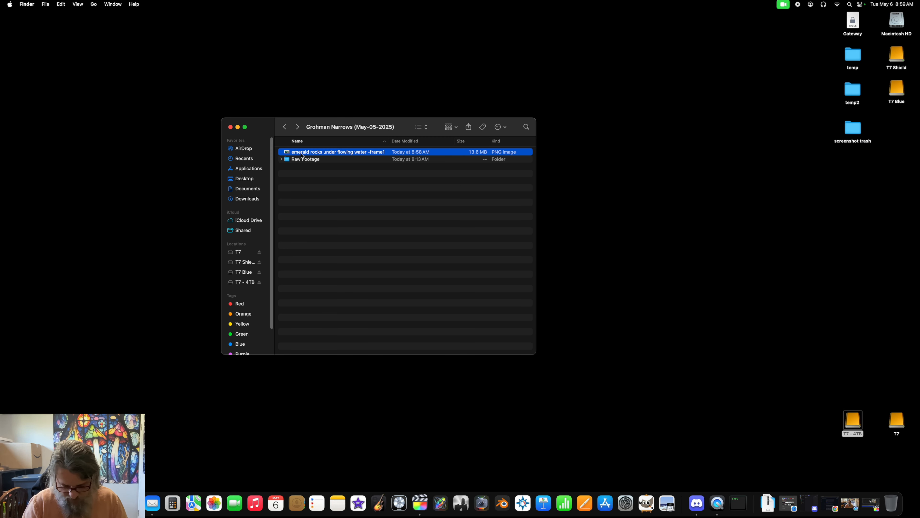
{"action": "key", "text": "super+i"}
{"action": "left_click_drag", "start_coordinate": [54, 15], "coordinate": [665, 17]}
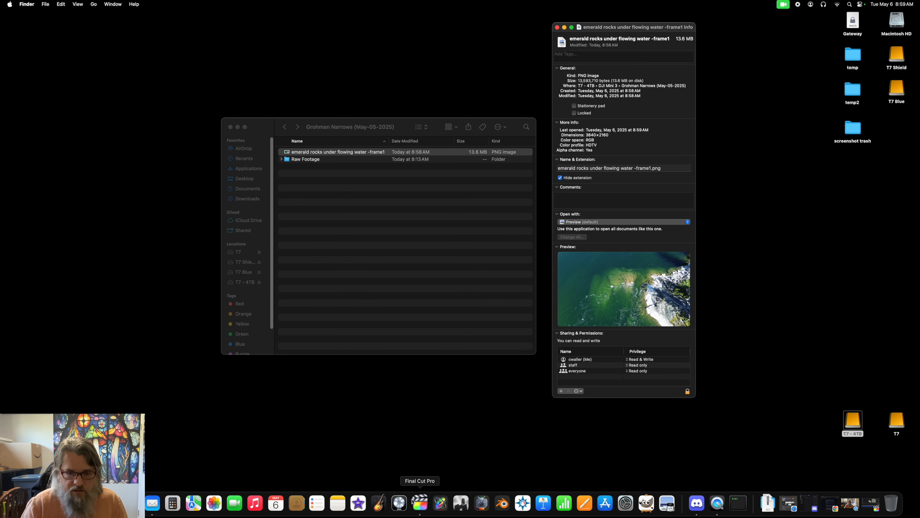
Step: Switch to Final Cut Pro and add the emerald rocks PNG from Finder to the end of the Aqua Dreaming primary storyline
{"action": "left_click", "coordinate": [420, 503]}
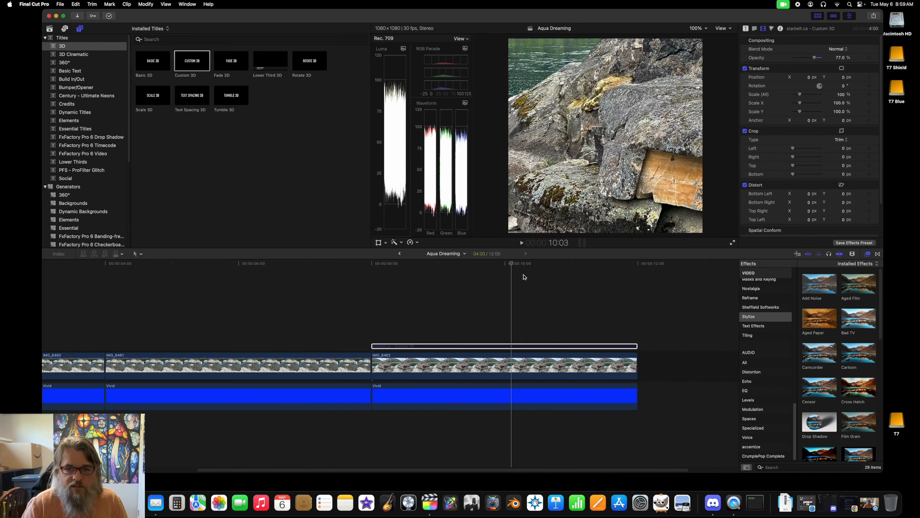
{"action": "left_click_drag", "start_coordinate": [510, 268], "coordinate": [637, 282]}
{"action": "left_click_drag", "start_coordinate": [576, 14], "coordinate": [125, 7]}
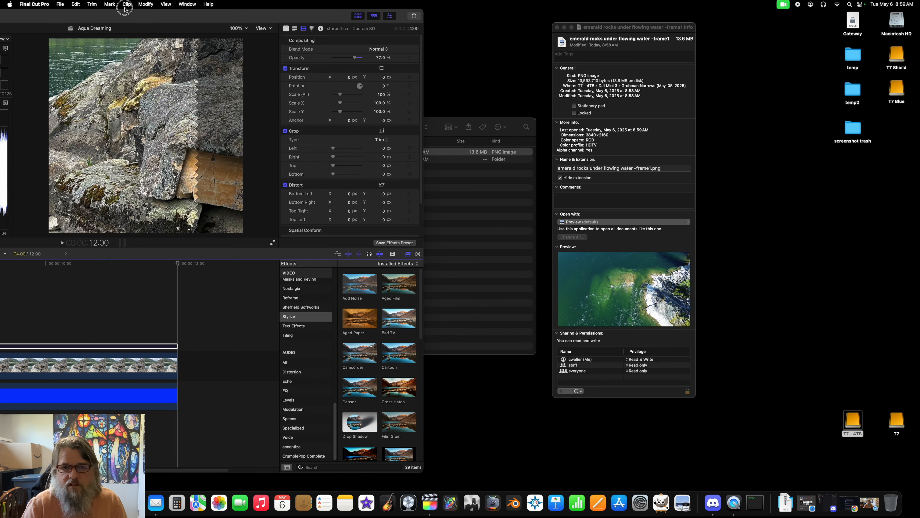
{"action": "left_click", "coordinate": [485, 215]}
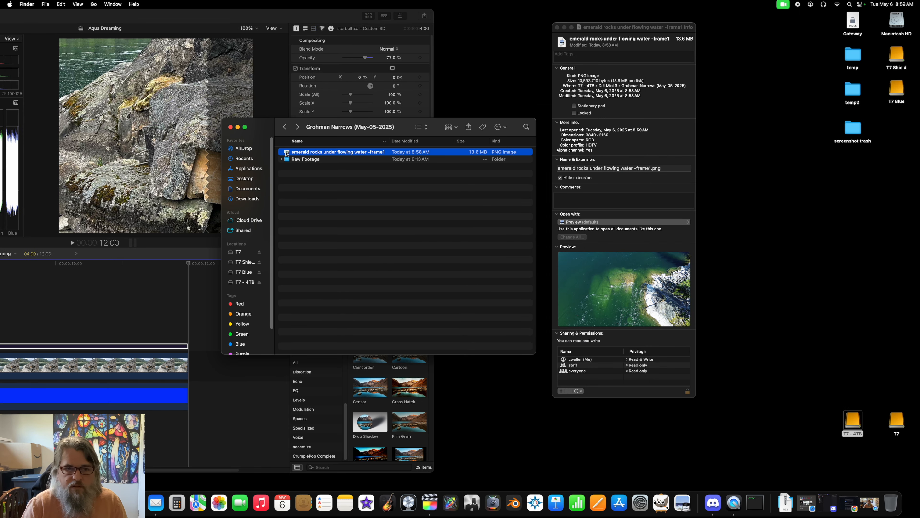
{"action": "left_click_drag", "start_coordinate": [286, 153], "coordinate": [123, 428]}
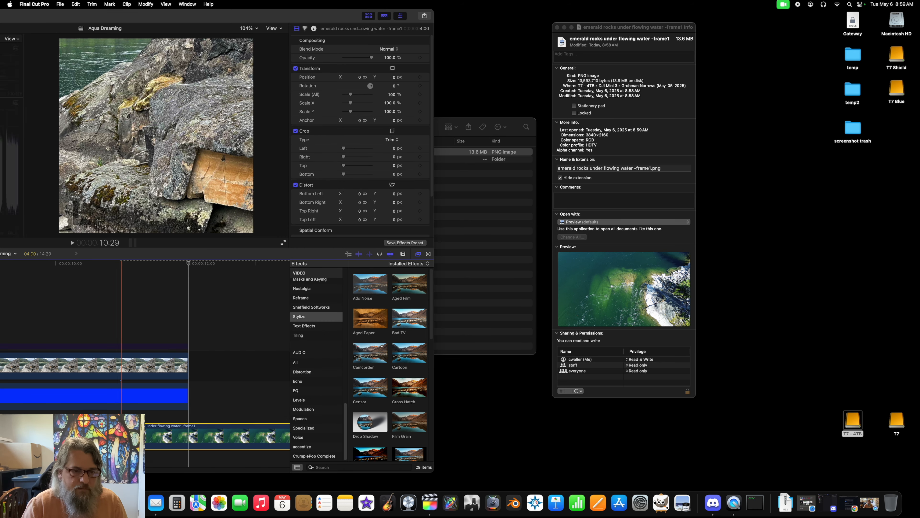
{"action": "left_click_drag", "start_coordinate": [240, 15], "coordinate": [684, 3]}
{"action": "left_click_drag", "start_coordinate": [587, 425], "coordinate": [659, 367]}
Step: Copy the last Vivid background clip and paste it beneath the emerald rocks clip, starting at 12:00
{"action": "key", "text": "h"}
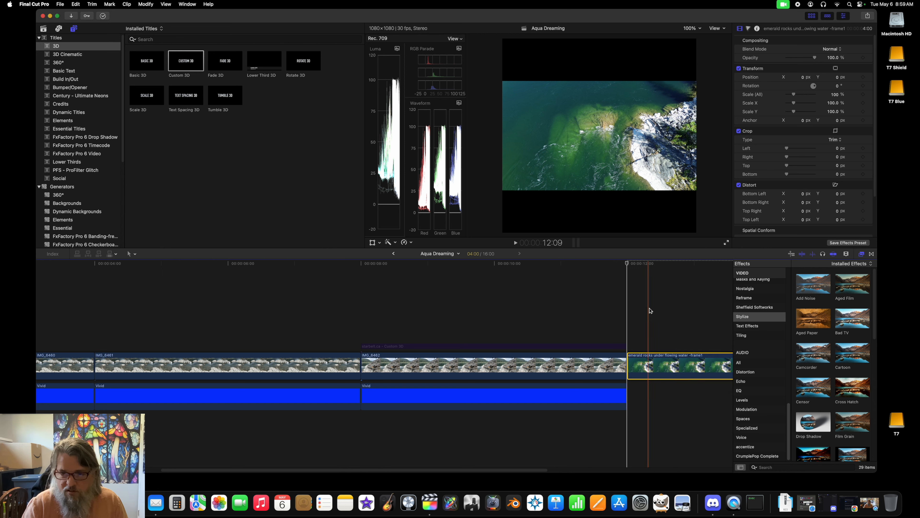
{"action": "left_click_drag", "start_coordinate": [656, 311], "coordinate": [409, 310]}
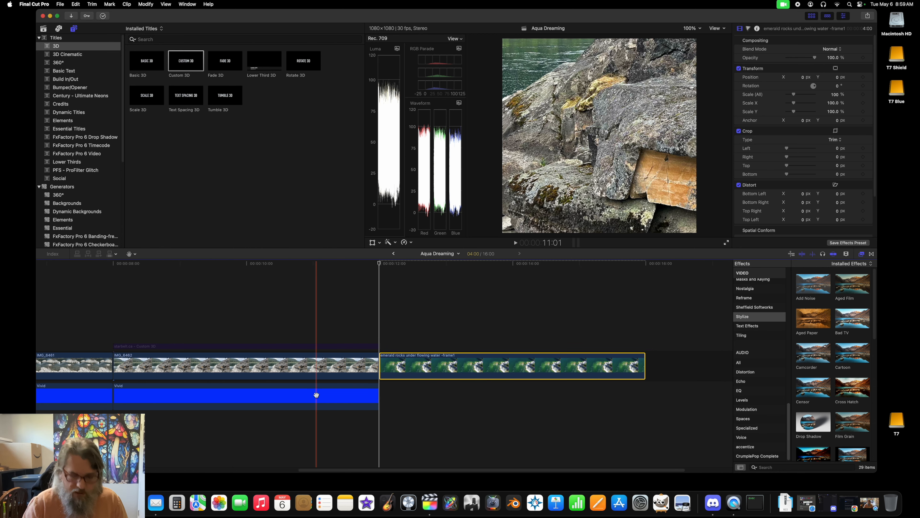
{"action": "key", "text": "a"}
{"action": "left_click", "coordinate": [316, 396]}
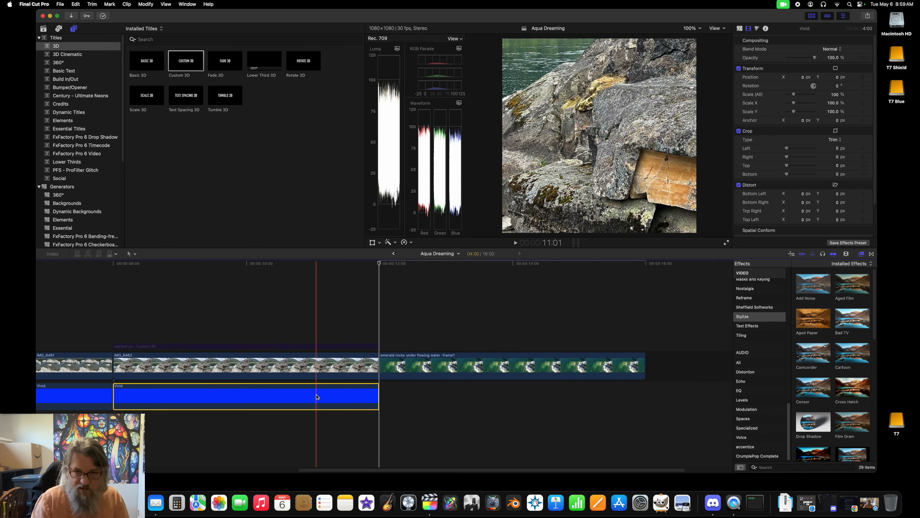
{"action": "mouse_move", "coordinate": [384, 263]}
{"action": "left_mouse_down"}
{"action": "mouse_move", "coordinate": [394, 265]}
{"action": "mouse_move", "coordinate": [373, 272]}
{"action": "mouse_move", "coordinate": [380, 271]}
{"action": "left_mouse_up"}
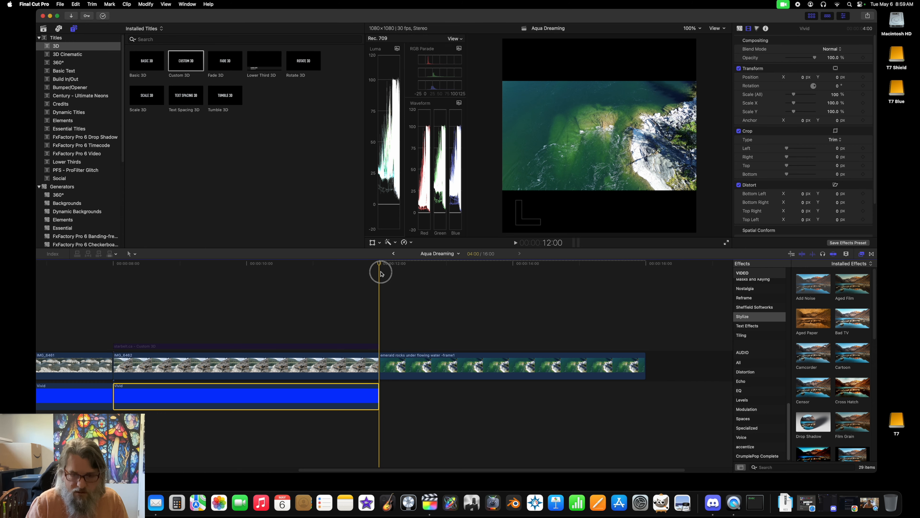
{"action": "key", "text": "super+v"}
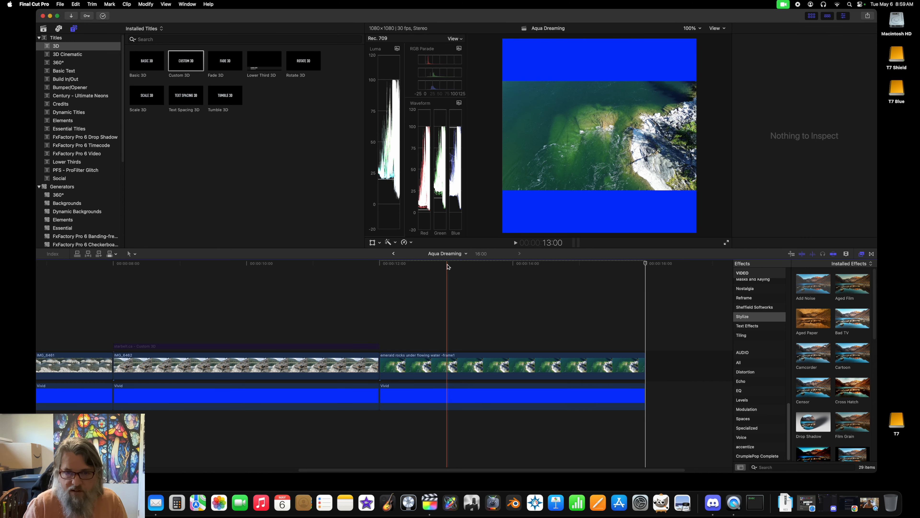
Step: Set the emerald rocks clip's Spatial Conform type to None
{"action": "left_click", "coordinate": [502, 365]}
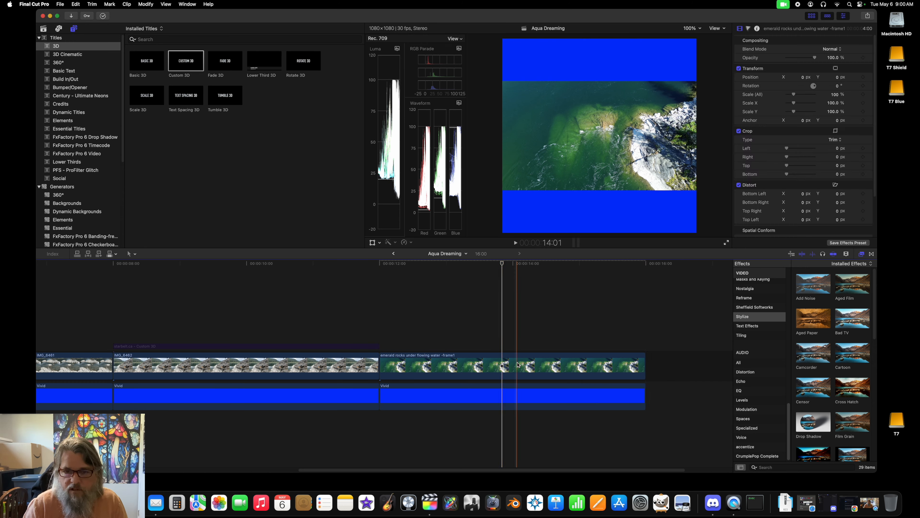
{"action": "left_click", "coordinate": [518, 365]}
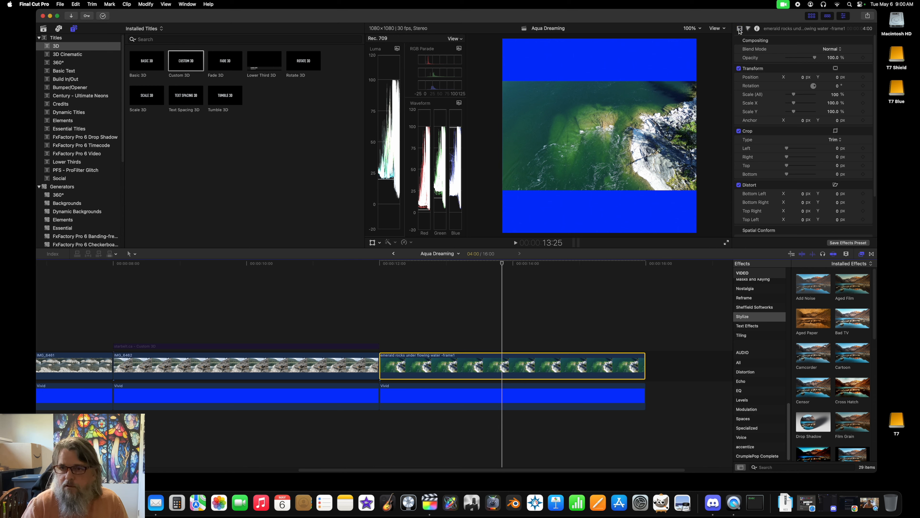
{"action": "left_click", "coordinate": [740, 29]}
{"action": "scroll", "coordinate": [792, 182], "scroll_direction": "down", "scroll_amount": 3}
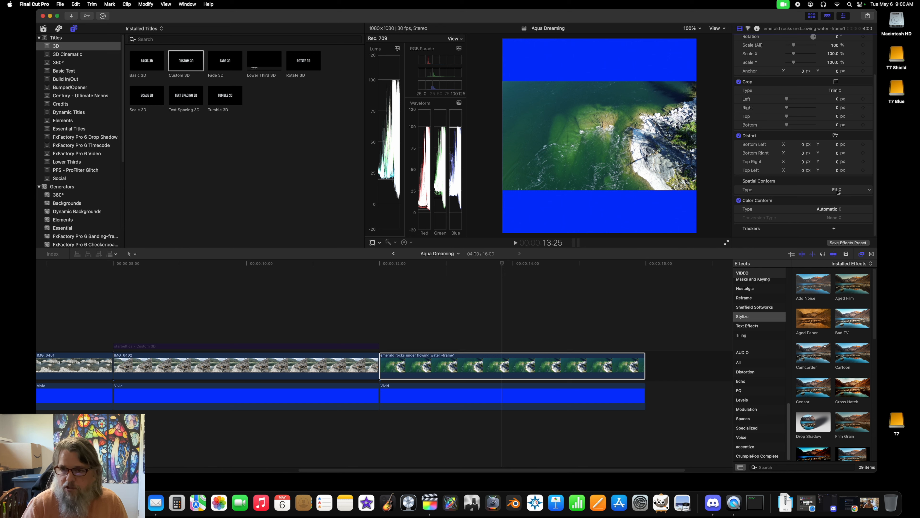
{"action": "left_click", "coordinate": [837, 190]}
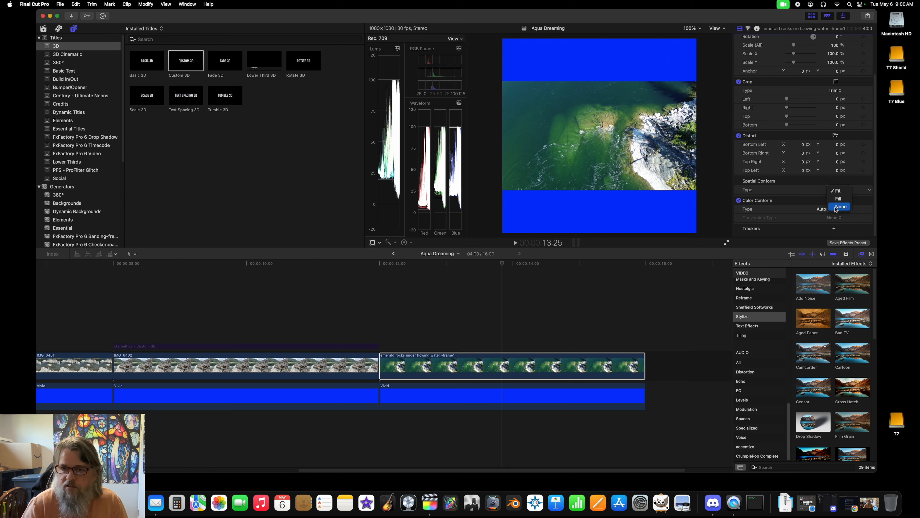
{"action": "left_click", "coordinate": [840, 206]}
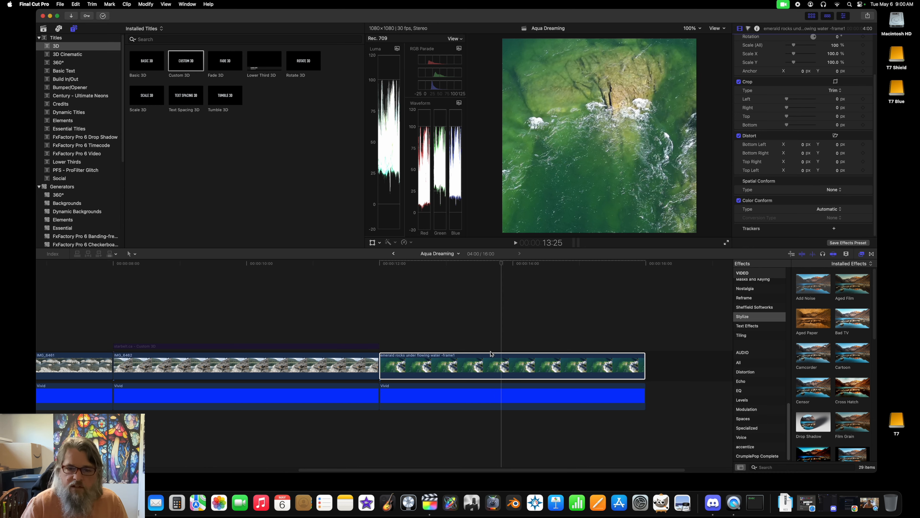
Step: Check the emerald rocks clip's resolution in its clip information
{"action": "left_click", "coordinate": [525, 359]}
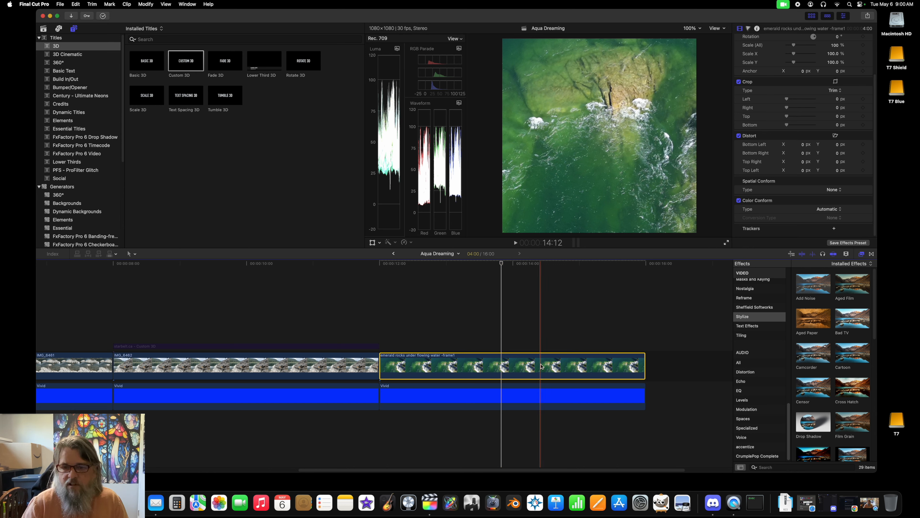
{"action": "left_click", "coordinate": [756, 29]}
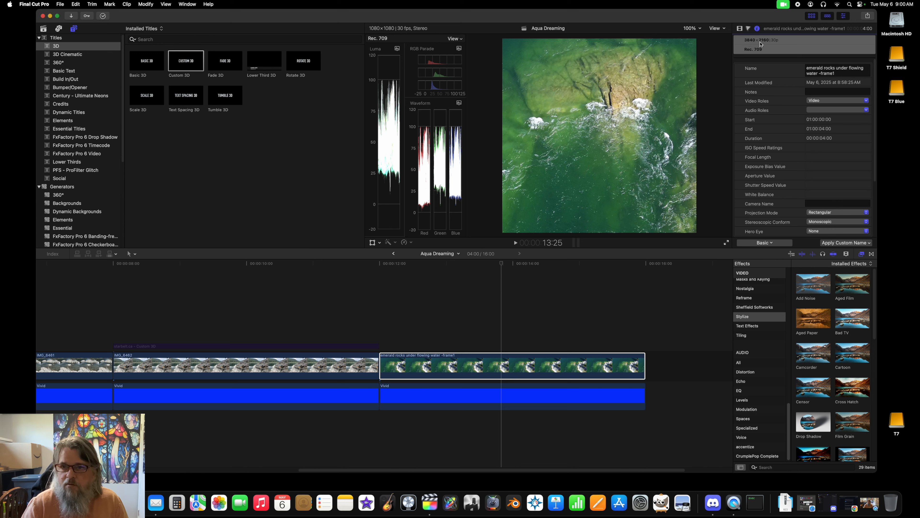
{"action": "left_click", "coordinate": [740, 29]}
Step: Use Transform to shift the emerald rocks image slightly right and down within the square frame
{"action": "left_click", "coordinate": [586, 364]}
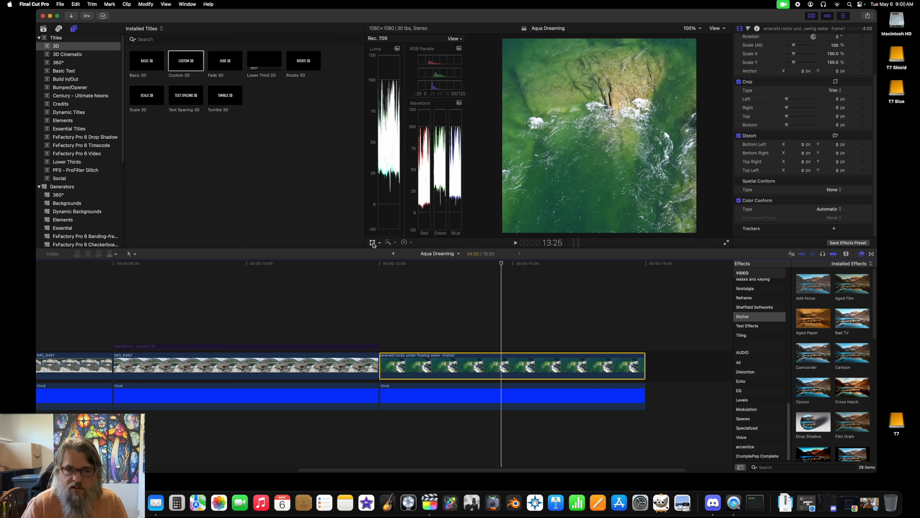
{"action": "left_click", "coordinate": [372, 243]}
{"action": "left_click_drag", "start_coordinate": [595, 189], "coordinate": [619, 174]}
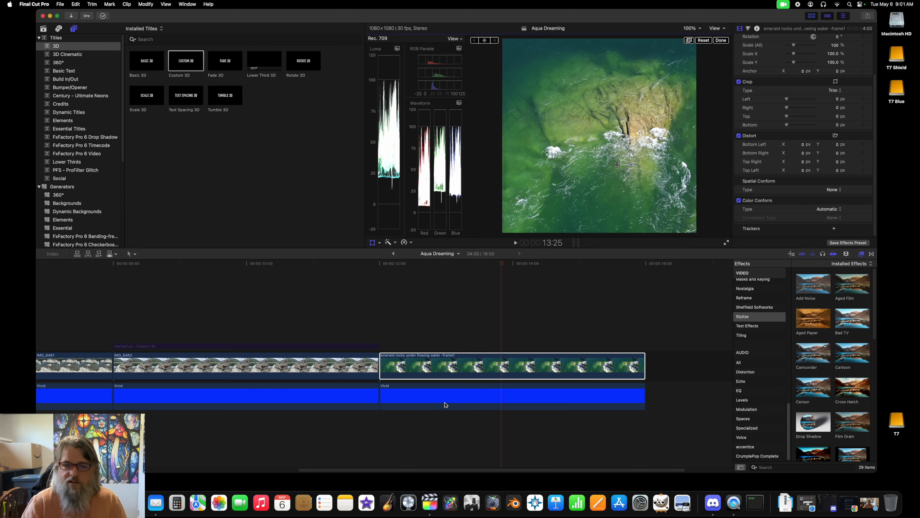
Step: Lower the emerald rocks clip's shadow exposure to -14% on the Color Board
{"action": "left_click", "coordinate": [481, 361]}
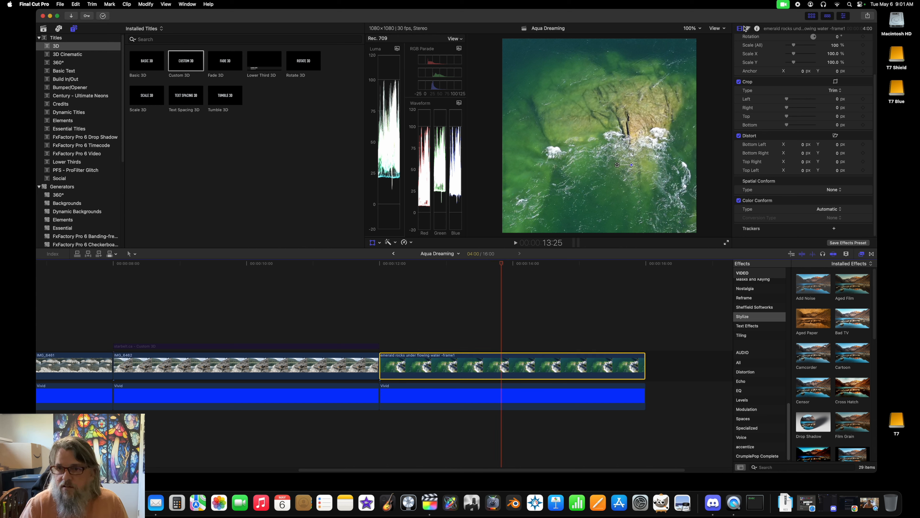
{"action": "left_click", "coordinate": [748, 29]}
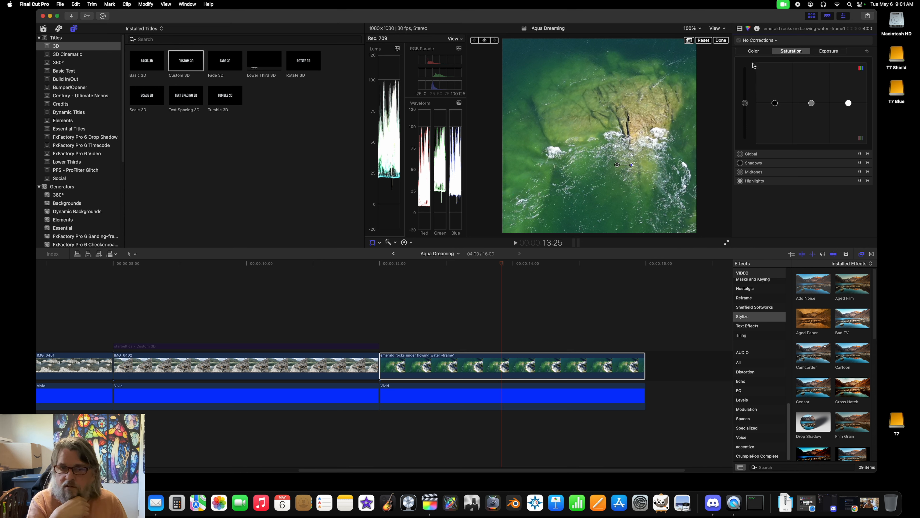
{"action": "left_click", "coordinate": [830, 53]}
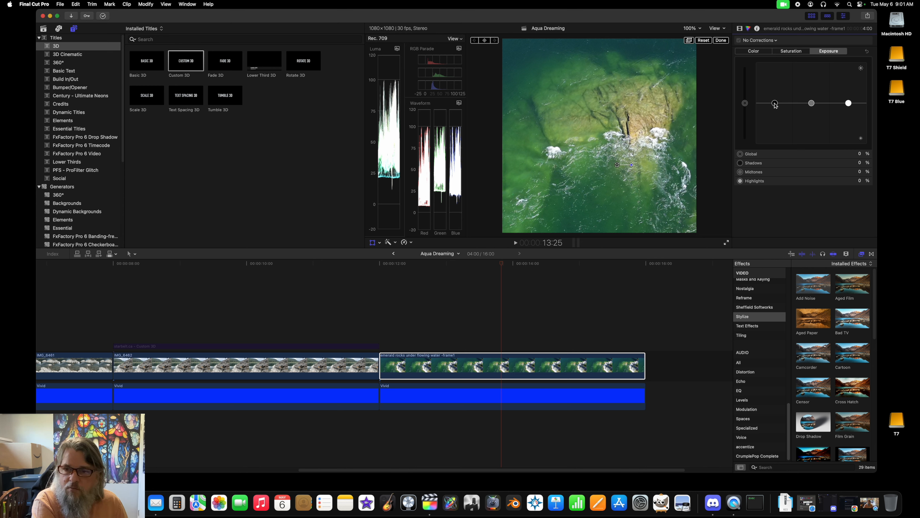
{"action": "left_click_drag", "start_coordinate": [774, 105], "coordinate": [775, 111]}
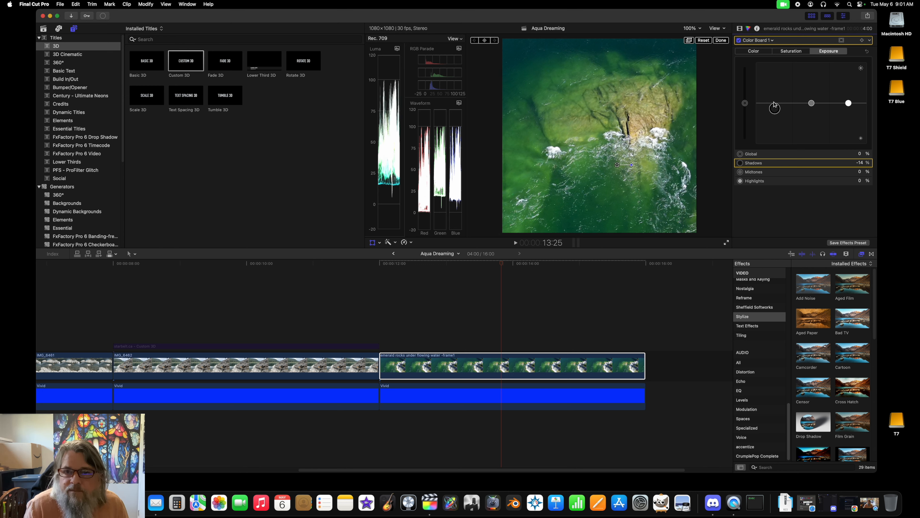
Step: Compare the emerald rocks clip with and without the Color Board 1 correction, leaving the correction enabled
{"action": "left_click", "coordinate": [739, 40]}
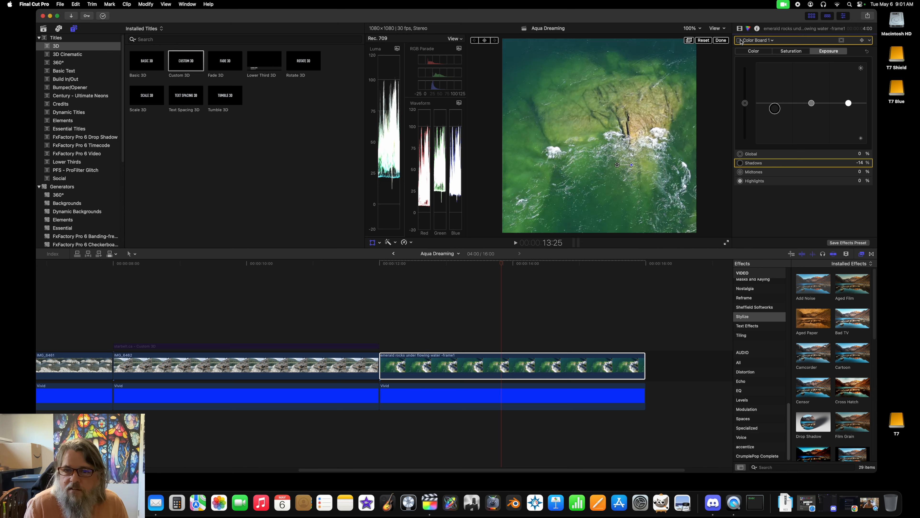
{"action": "left_click", "coordinate": [739, 40]}
{"action": "left_click", "coordinate": [740, 40]}
{"action": "left_click", "coordinate": [740, 40]}
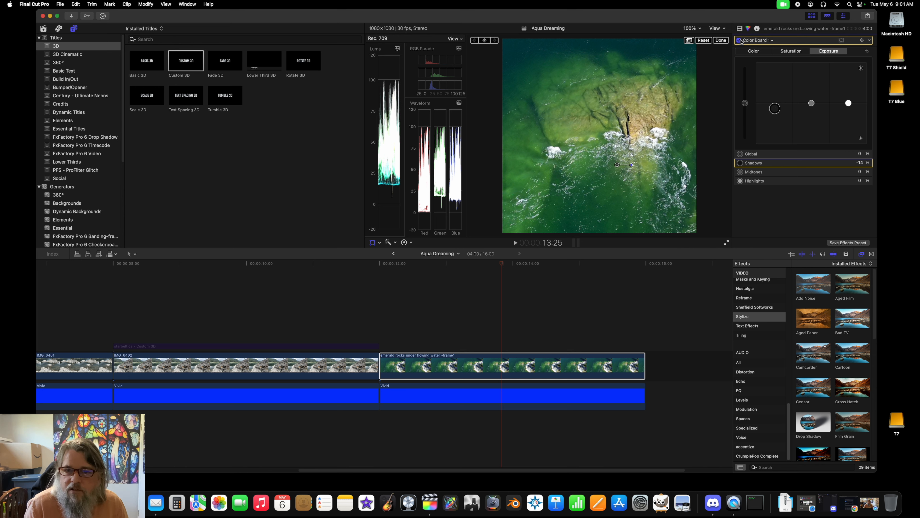
Step: Set the emerald rocks clip's Color Board saturation to 22% for the midtones and 11% for the highlights
{"action": "left_click", "coordinate": [789, 52]}
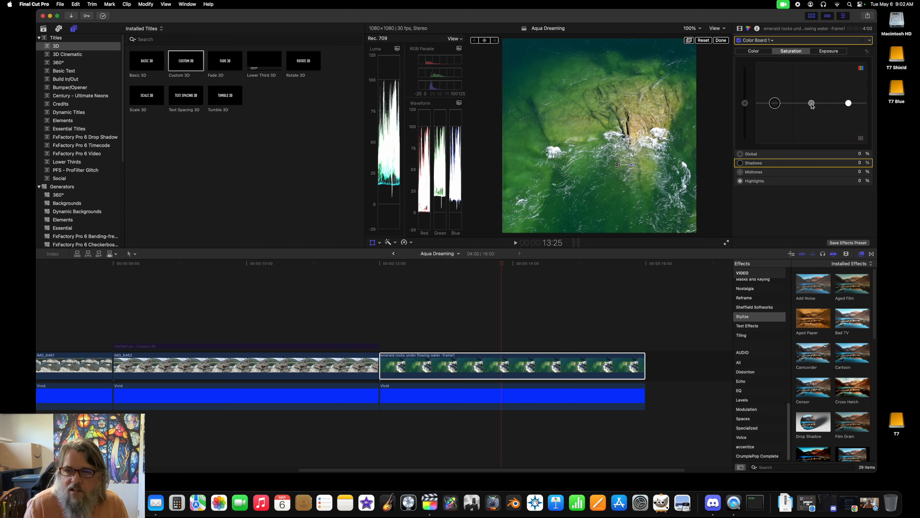
{"action": "left_click_drag", "start_coordinate": [812, 105], "coordinate": [826, 91]}
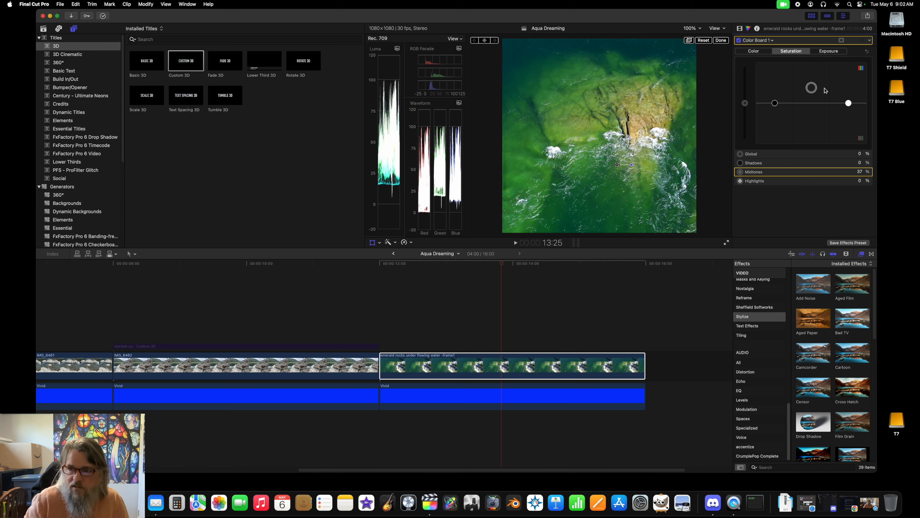
{"action": "left_click", "coordinate": [860, 172]}
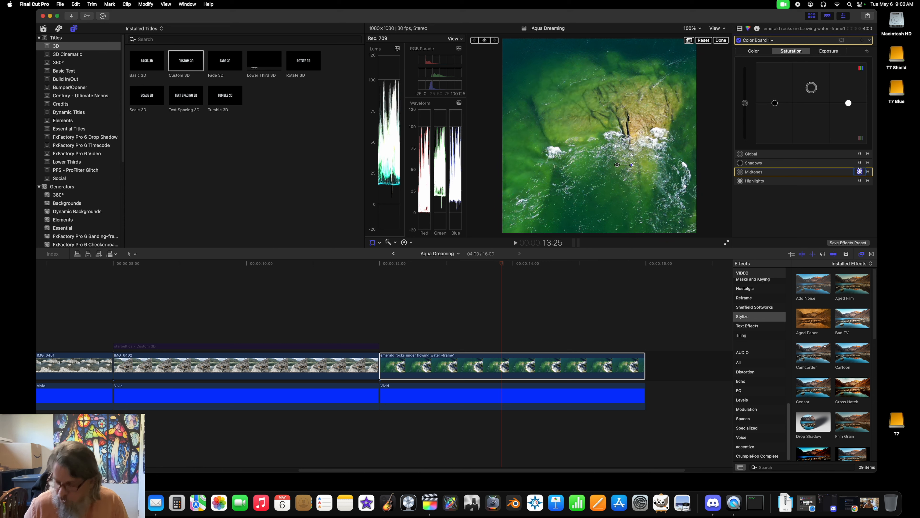
{"action": "type", "text": "2"}
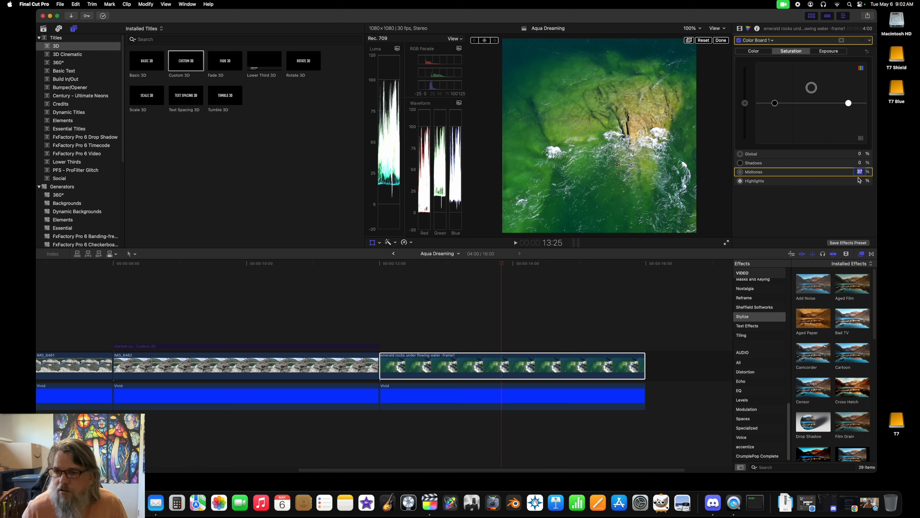
{"action": "type", "text": "2"}
{"action": "key", "text": "Return"}
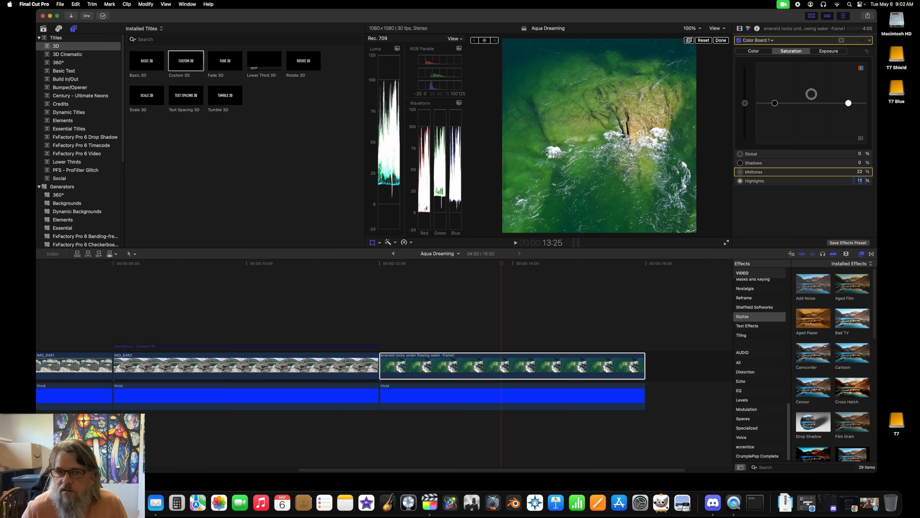
{"action": "key", "text": "Return"}
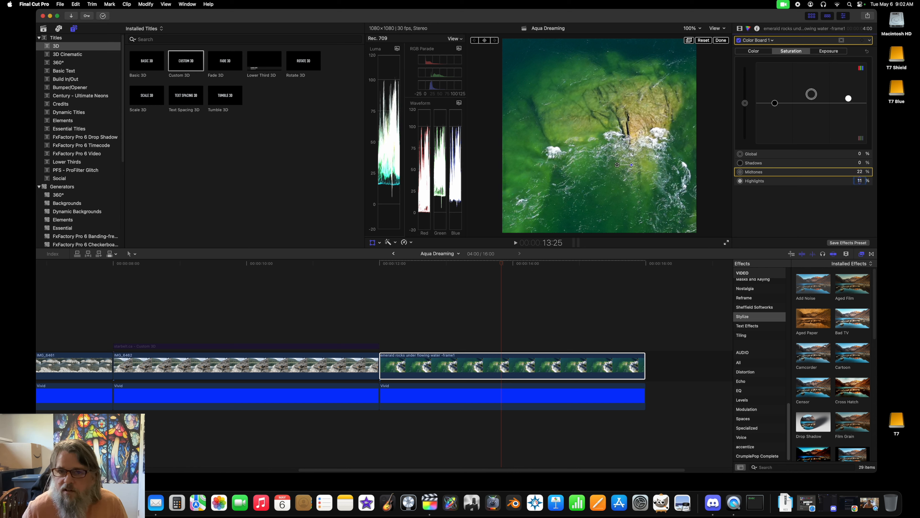
Step: Try a shadow saturation of 11% on the emerald rocks clip and return it to 0%
{"action": "left_click", "coordinate": [860, 162]}
{"action": "type", "text": "11"}
{"action": "key", "text": "Return"}
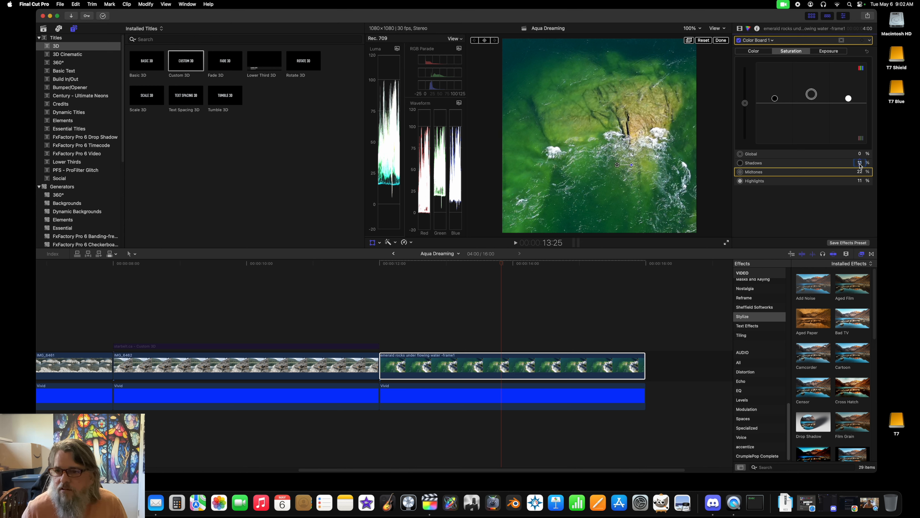
{"action": "key", "text": "Return"}
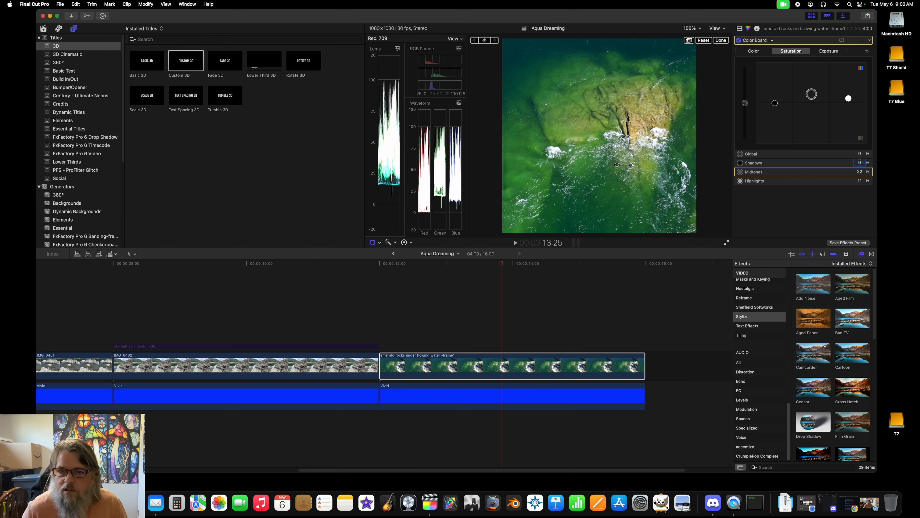
Step: Set highlight saturation to 4% and midtone saturation to 11%, comparing the image with Color Board 1 off and on
{"action": "left_click", "coordinate": [860, 181]}
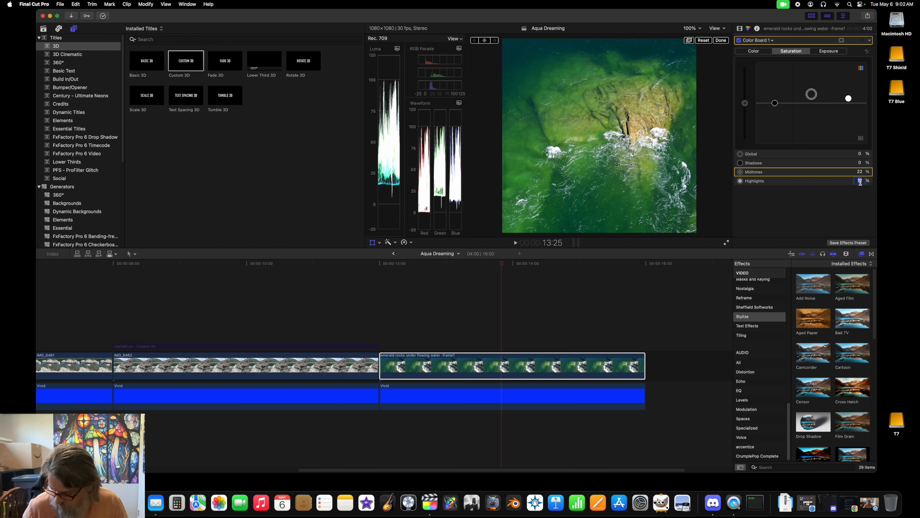
{"action": "key", "text": "Return"}
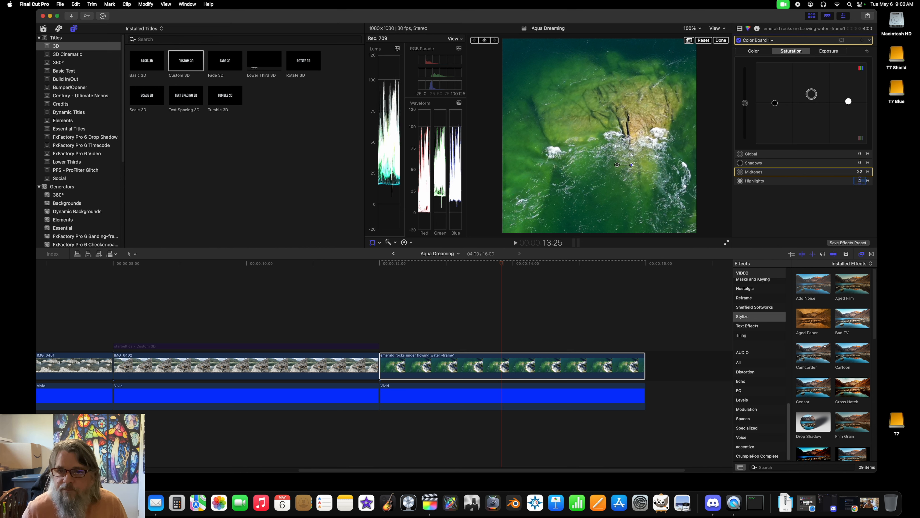
{"action": "left_click", "coordinate": [859, 172]}
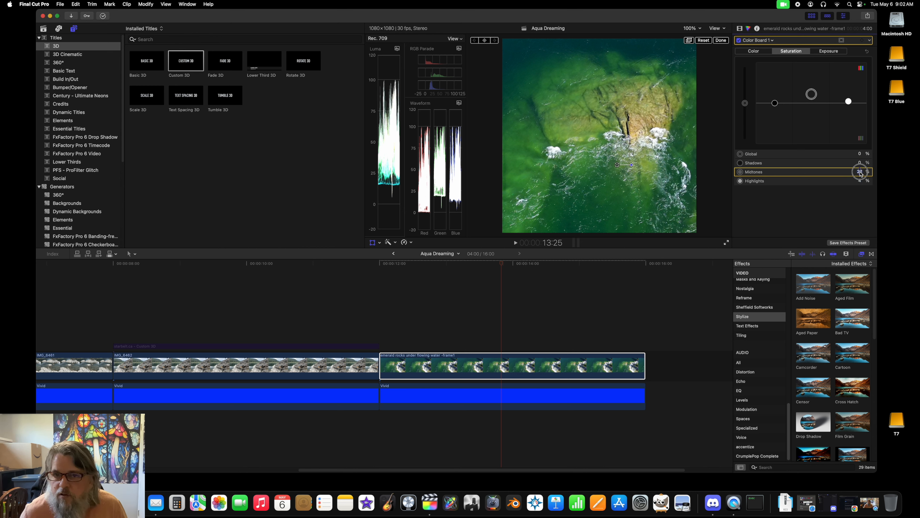
{"action": "type", "text": "11"}
{"action": "key", "text": "Return"}
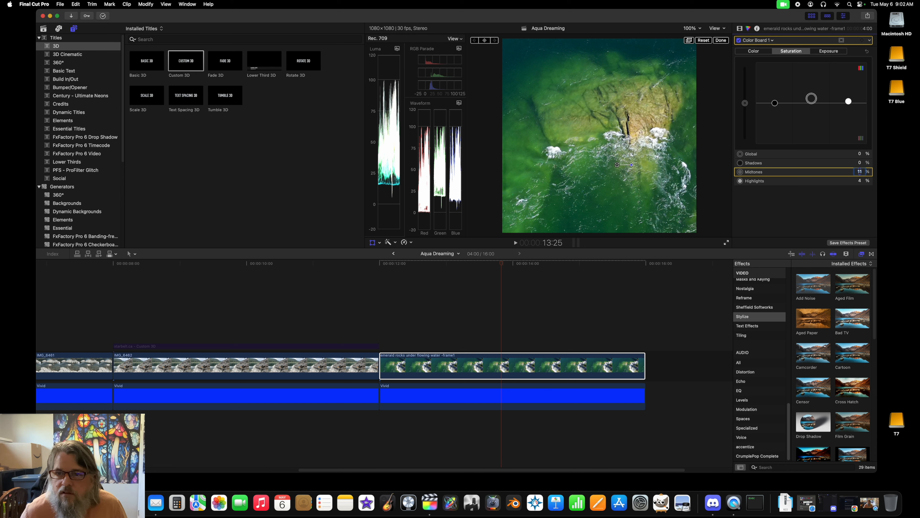
{"action": "left_click", "coordinate": [739, 40]}
{"action": "left_click", "coordinate": [739, 41]}
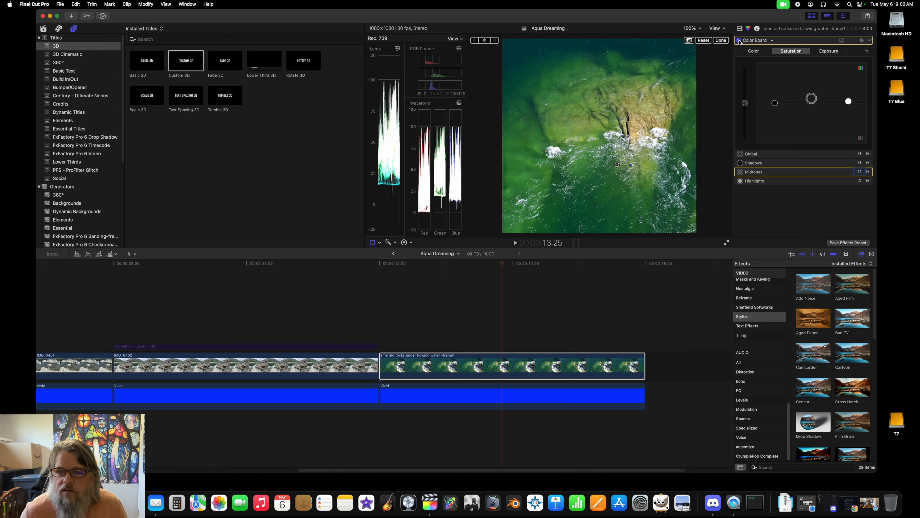
Step: Copy the starbelt.ca Custom 3D title above IMG_8482 to 12:00, over the emerald rocks clip
{"action": "left_click", "coordinate": [208, 347]}
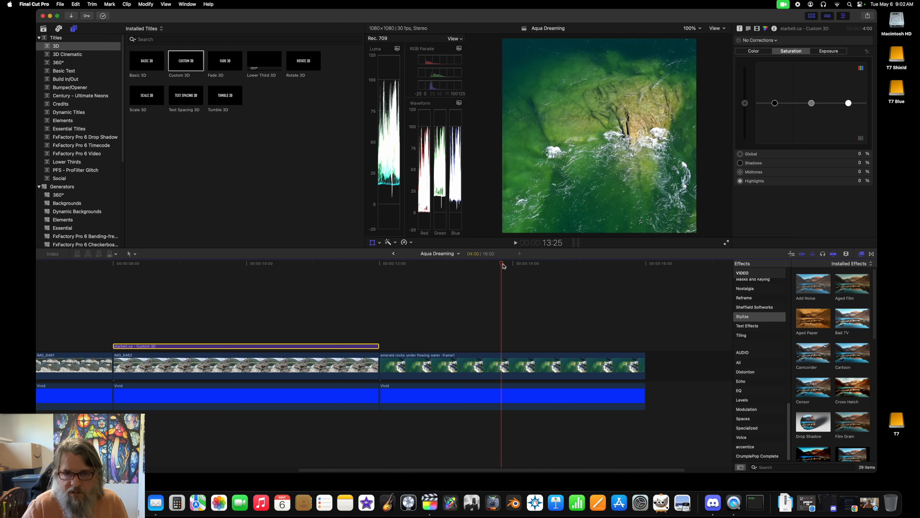
{"action": "left_click", "coordinate": [378, 274]}
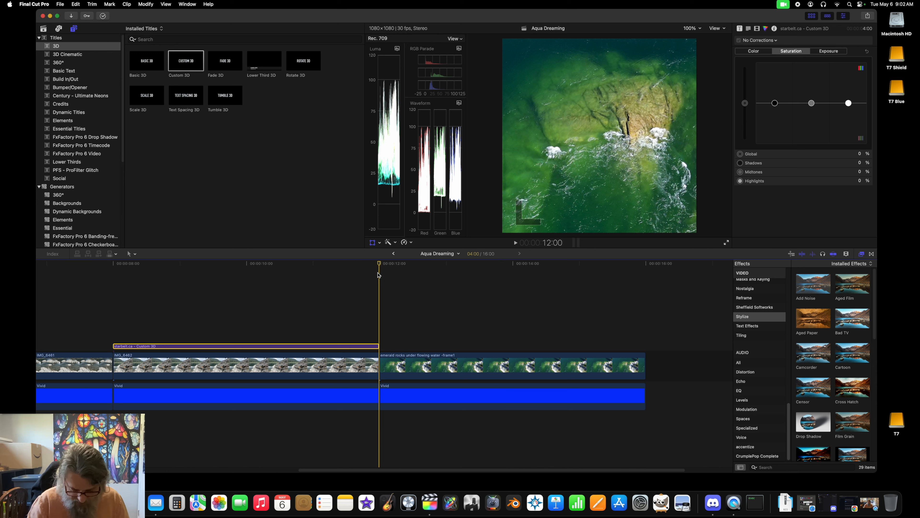
{"action": "key", "text": "super+v"}
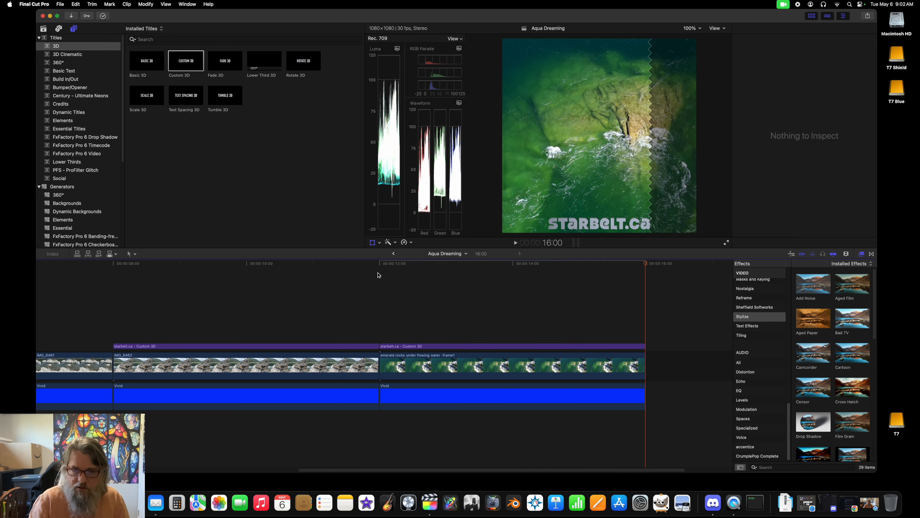
Step: Set the opacity of the starbelt.ca title above the emerald rocks clip to 44%
{"action": "left_click", "coordinate": [514, 264]}
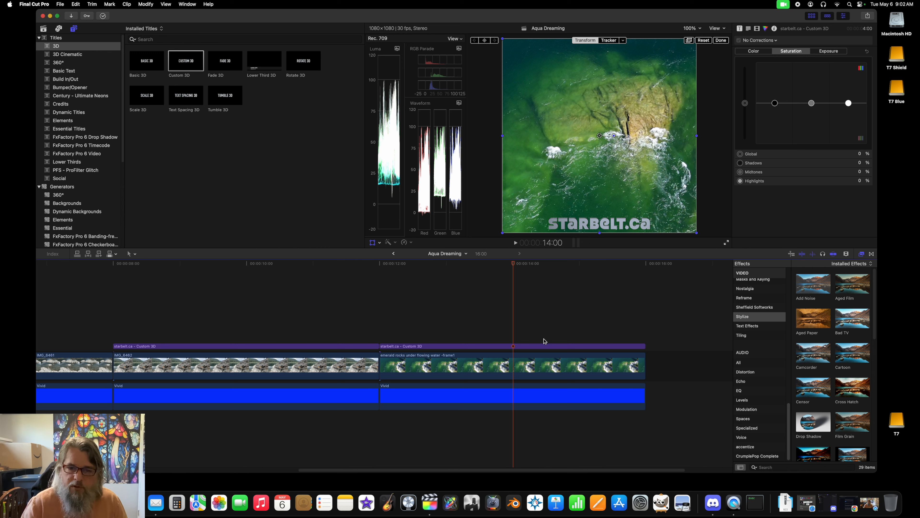
{"action": "left_click", "coordinate": [542, 346]}
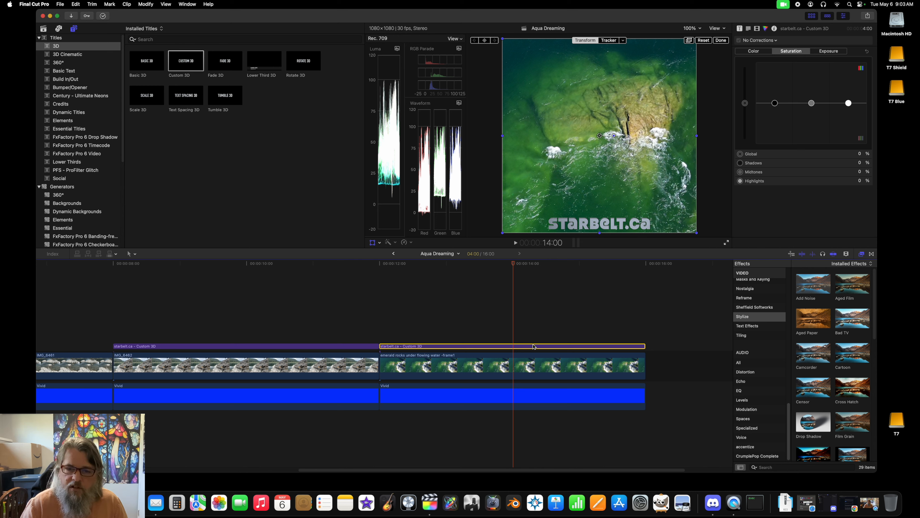
{"action": "left_click", "coordinate": [758, 31]}
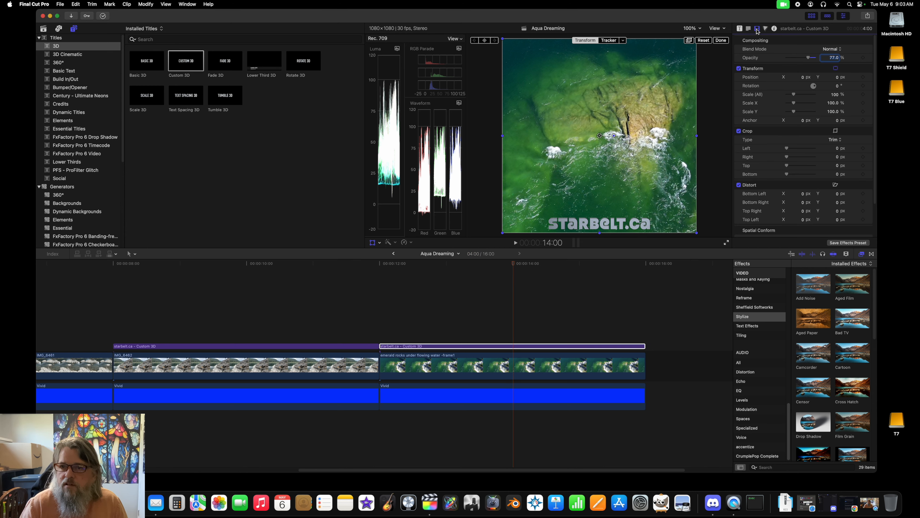
{"action": "left_click", "coordinate": [832, 58]}
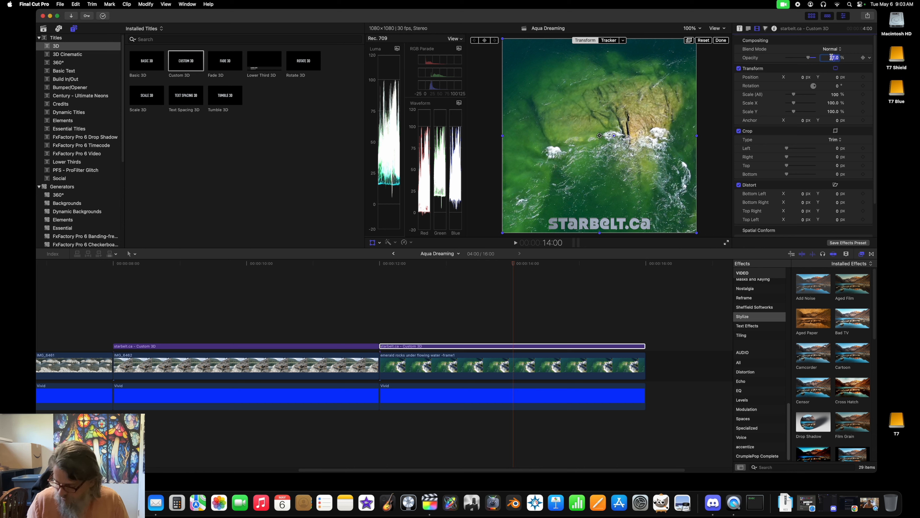
{"action": "type", "text": "44"}
{"action": "key", "text": "Return"}
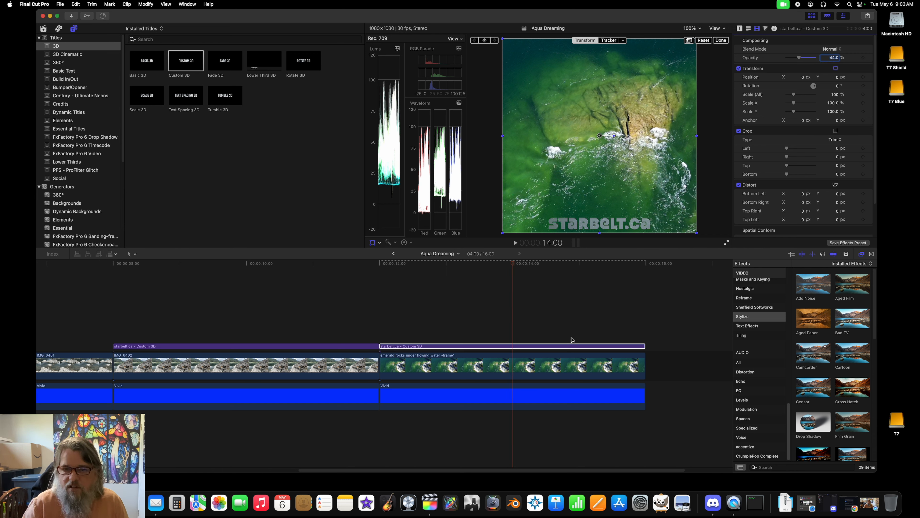
Step: Examine the emerald rocks image and its starbelt.ca watermark in full screen, moving the playback controls off the picture
{"action": "left_click", "coordinate": [726, 246]}
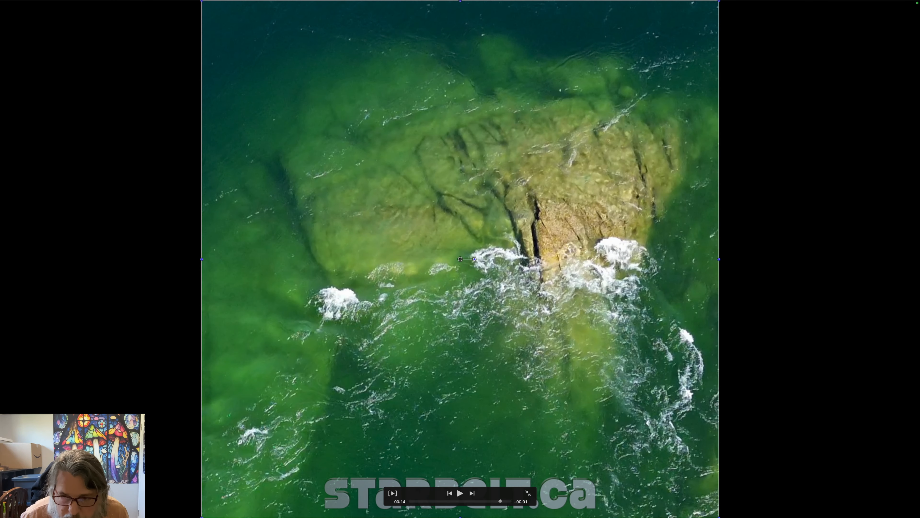
{"action": "left_click_drag", "start_coordinate": [167, 264], "coordinate": [69, 254]}
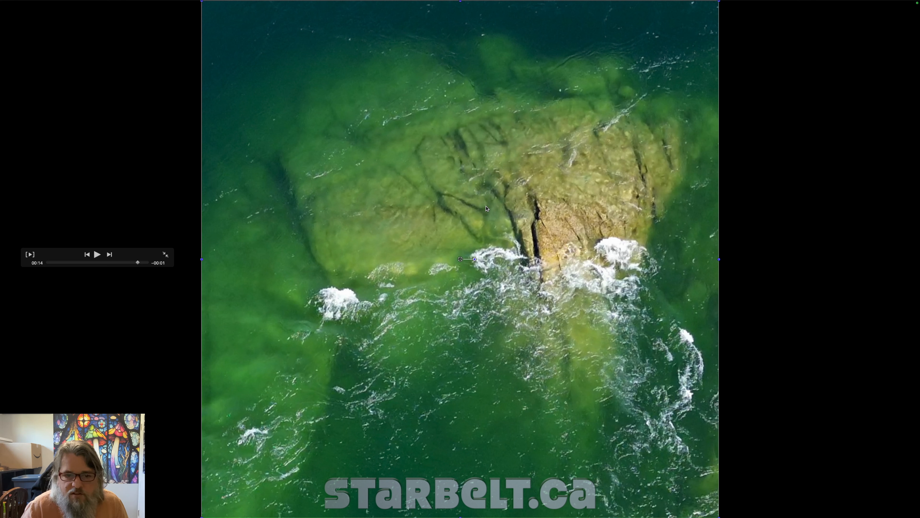
{"action": "key", "text": "Escape"}
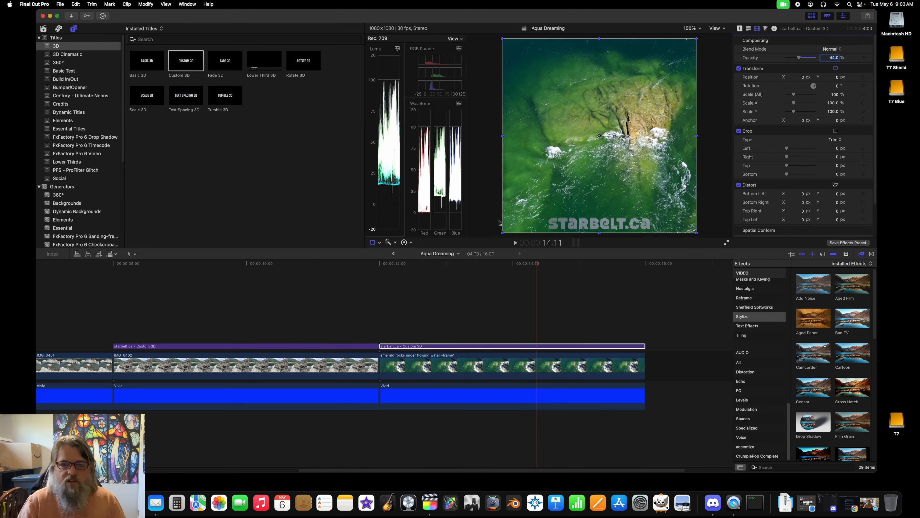
{"action": "left_click", "coordinate": [517, 263]}
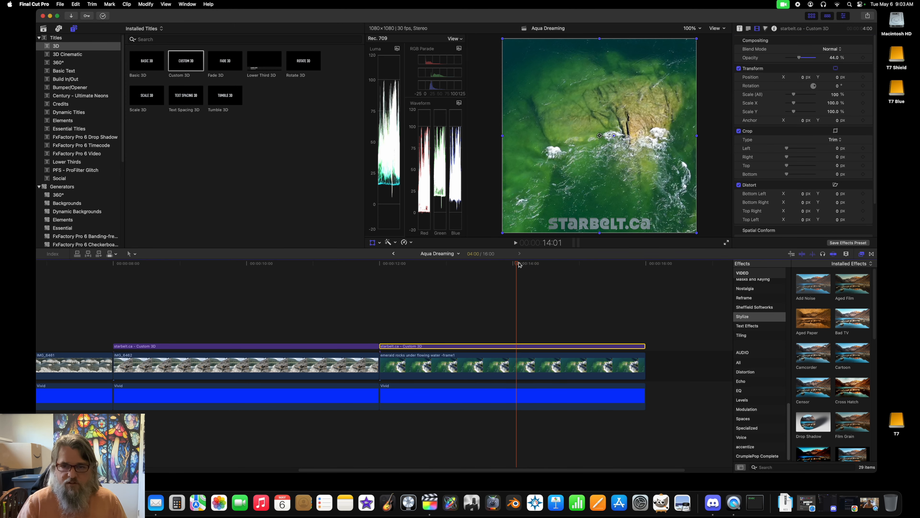
{"action": "left_click", "coordinate": [60, 5]}
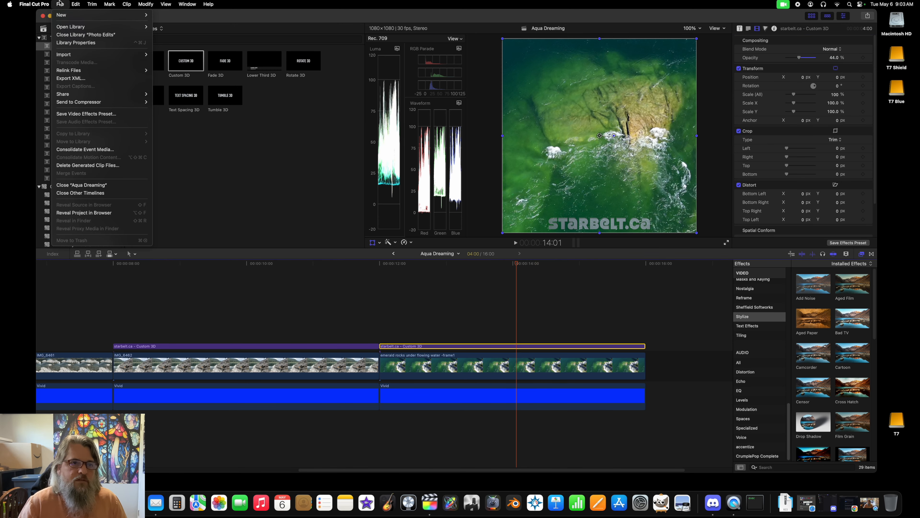
{"action": "mouse_move", "coordinate": [67, 93]}
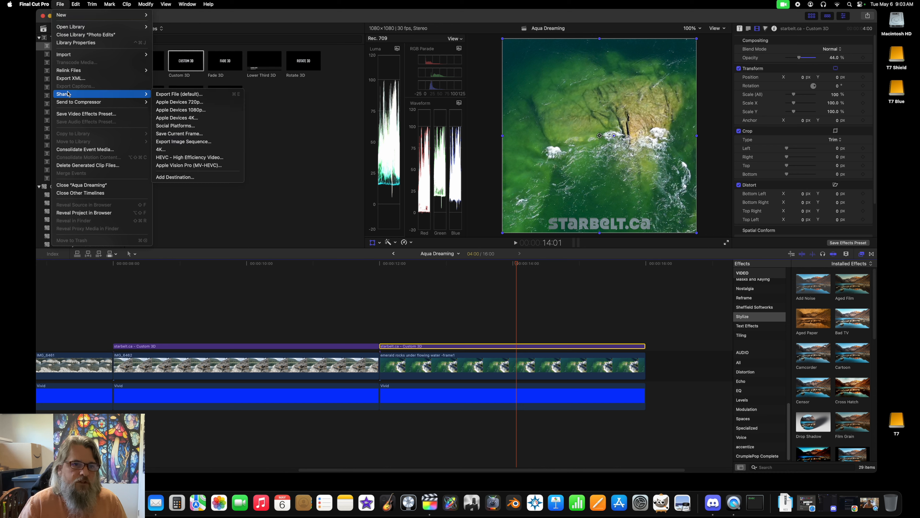
{"action": "left_click", "coordinate": [35, 2]}
{"action": "key", "text": "Left"}
{"action": "key", "text": "Left"}
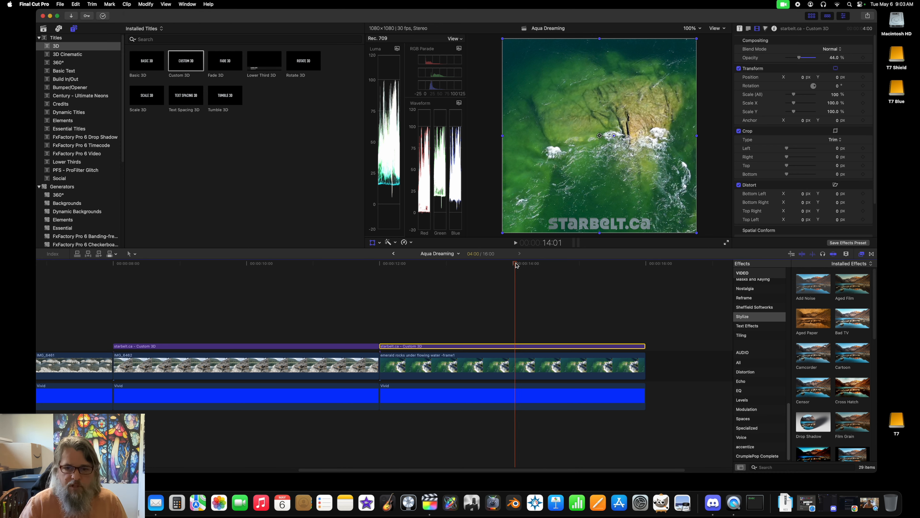
{"action": "left_click_drag", "start_coordinate": [513, 265], "coordinate": [518, 265]}
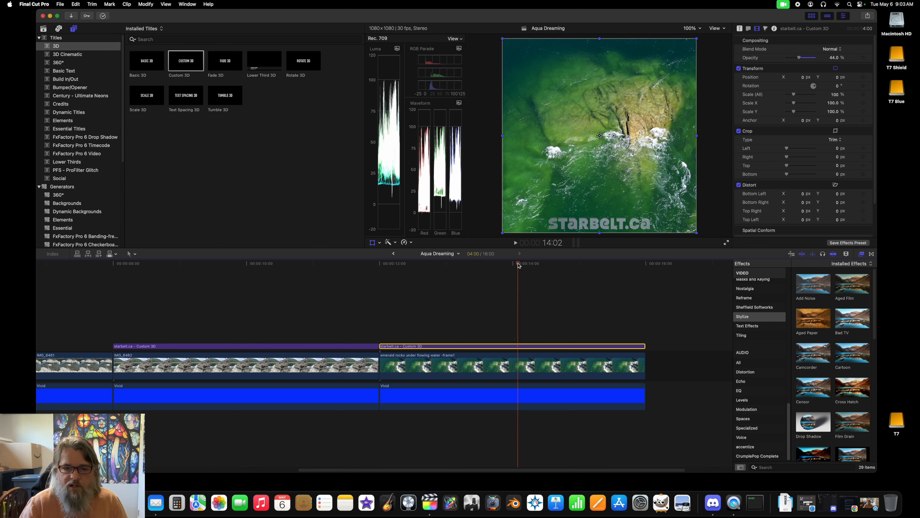
{"action": "left_click", "coordinate": [500, 396]}
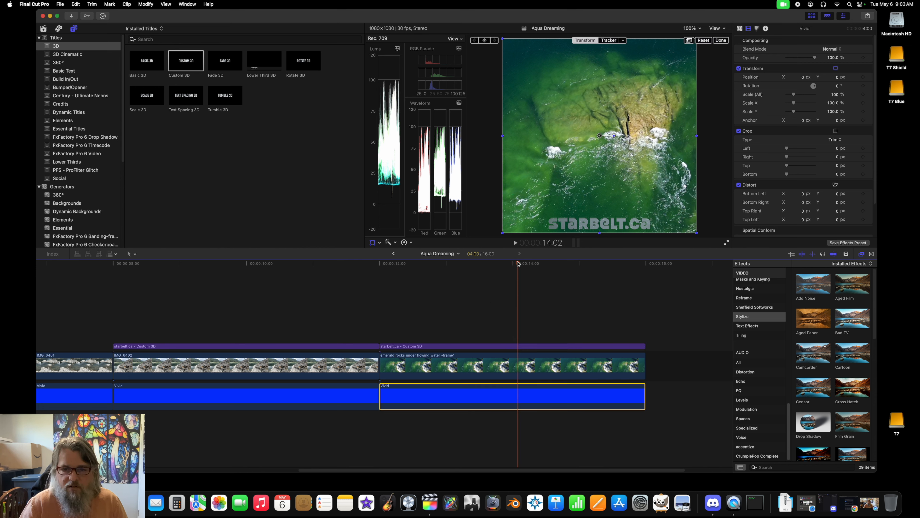
{"action": "mouse_move", "coordinate": [518, 264]}
{"action": "left_mouse_down"}
{"action": "mouse_move", "coordinate": [499, 263]}
{"action": "mouse_move", "coordinate": [520, 264]}
{"action": "left_mouse_up"}
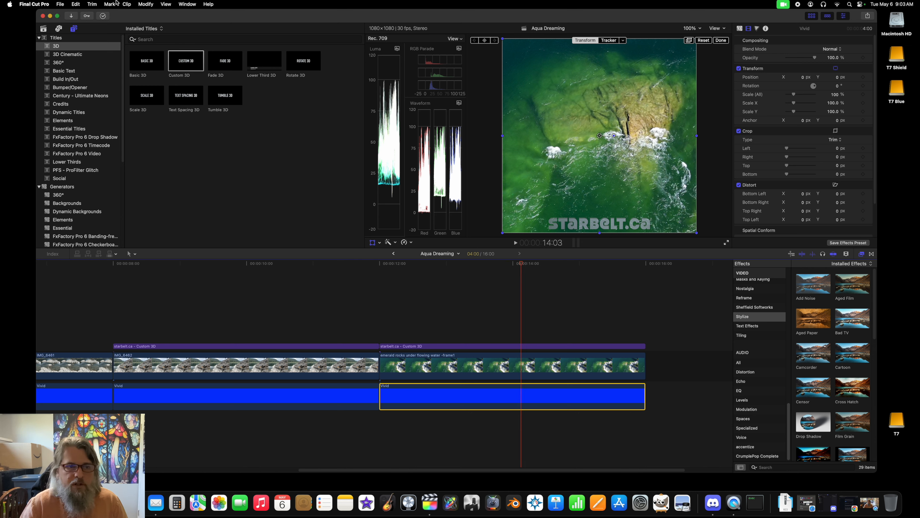
{"action": "left_click", "coordinate": [60, 4]}
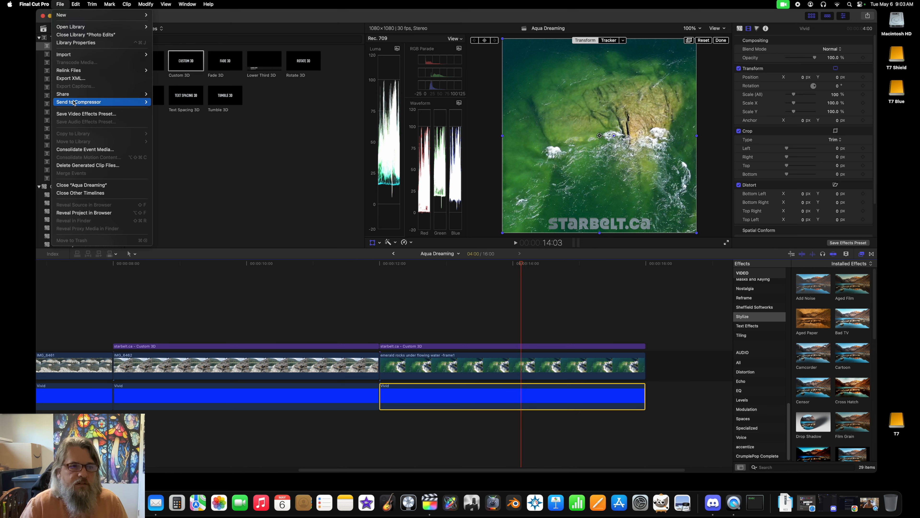
{"action": "mouse_move", "coordinate": [72, 95]}
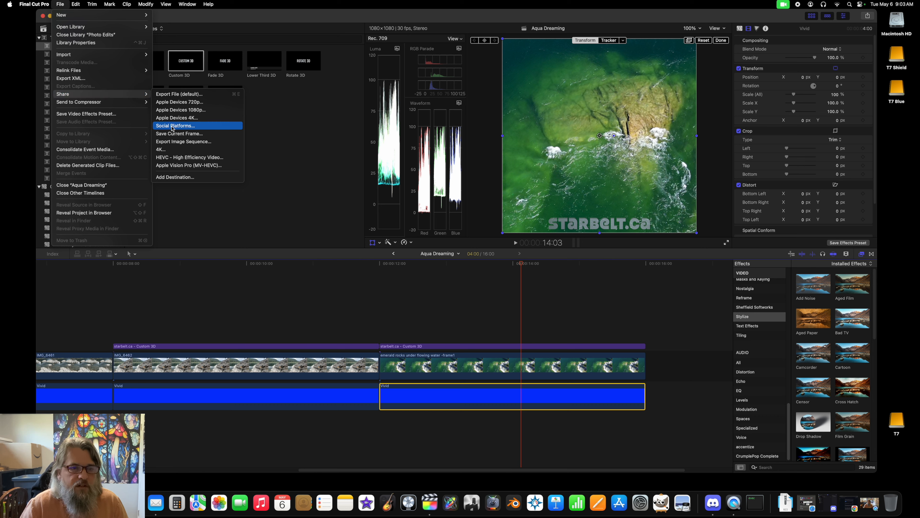
{"action": "left_click", "coordinate": [174, 133]}
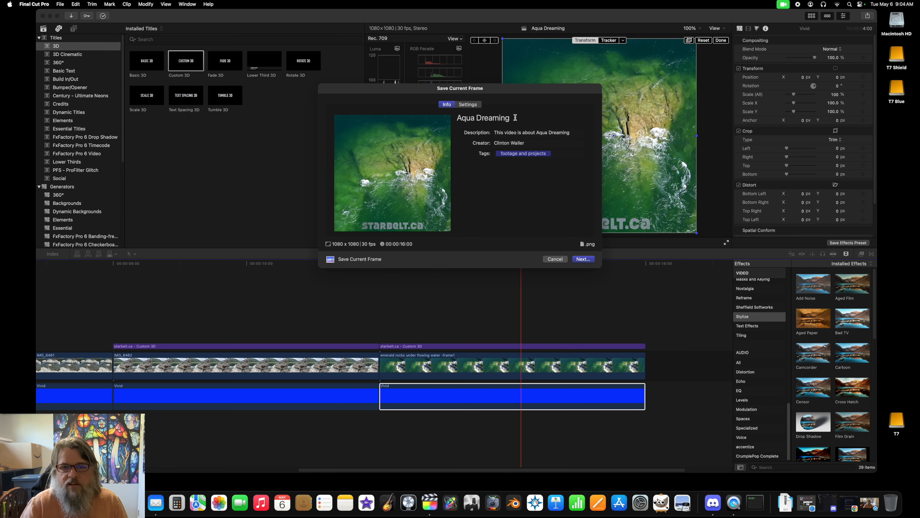
{"action": "left_click", "coordinate": [515, 118]}
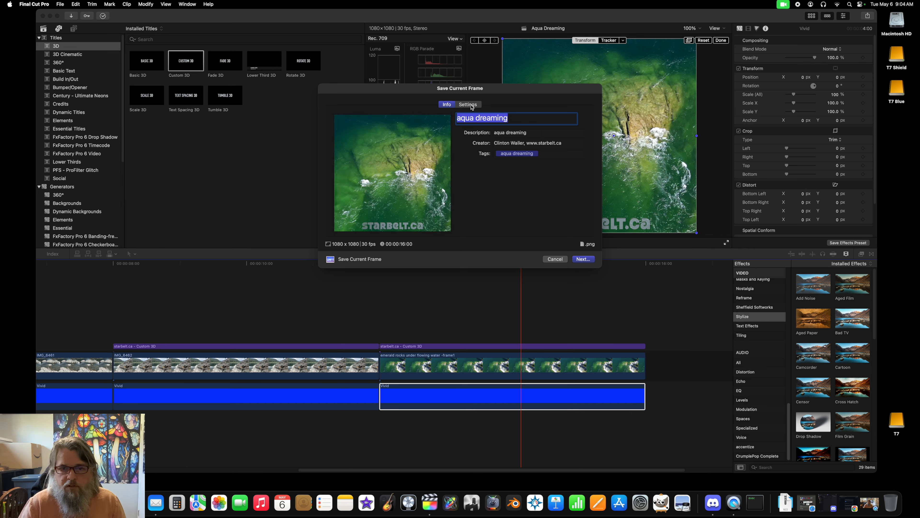
Step: Set the frame's export format to JPEG Image and save it as "aqua dreaming" in the 1080p artwork collection folder
{"action": "left_click", "coordinate": [469, 104]}
{"action": "left_click", "coordinate": [531, 133]}
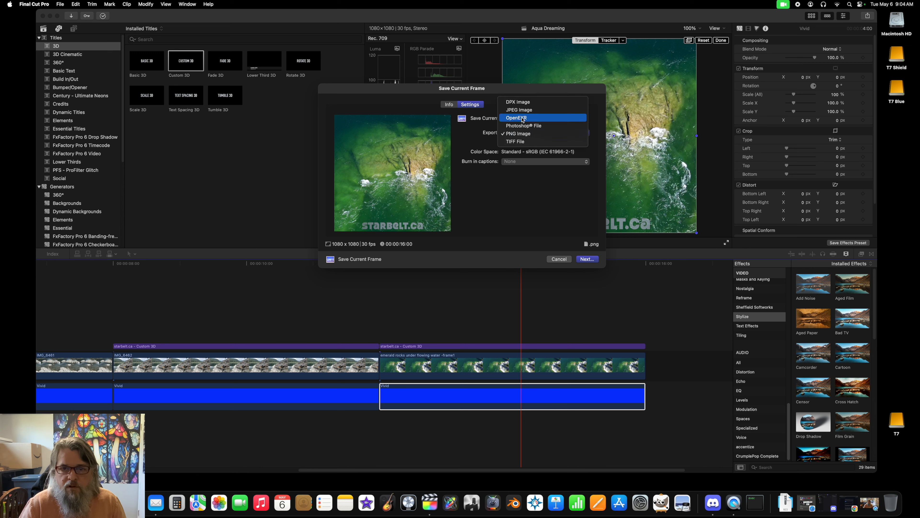
{"action": "left_click", "coordinate": [519, 110]}
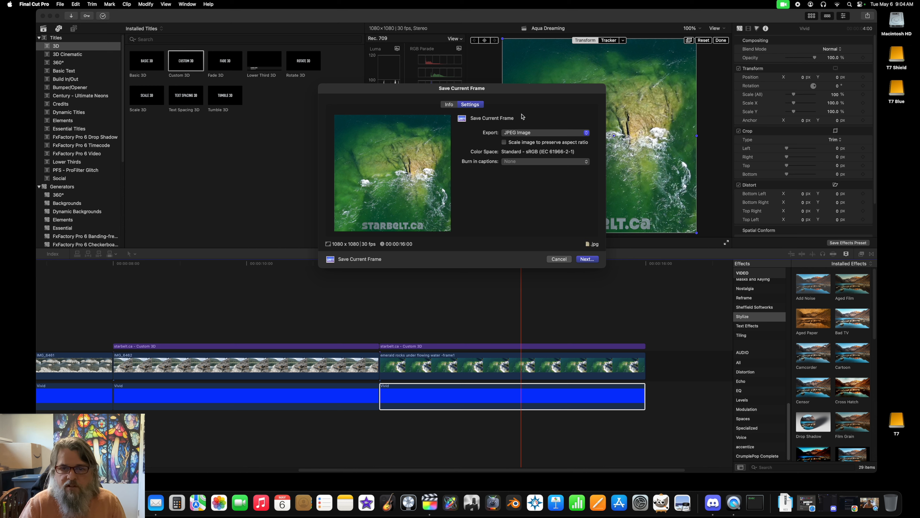
{"action": "left_click", "coordinate": [586, 259]}
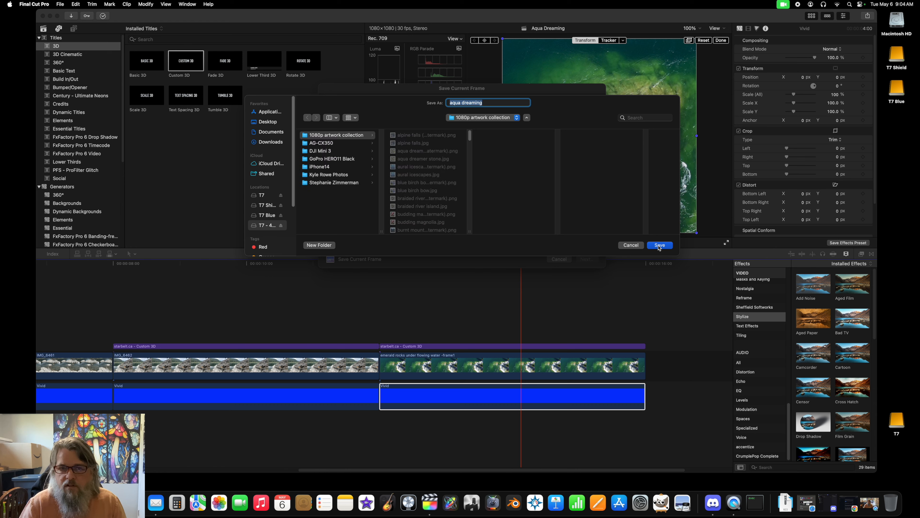
{"action": "left_click", "coordinate": [659, 245]}
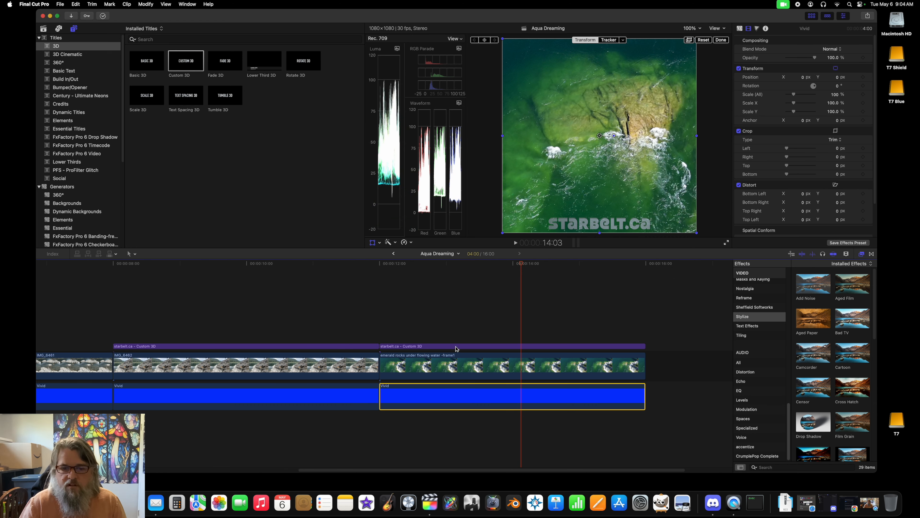
Step: Disable the starbelt.ca title above the emerald rocks clip and start saving the current frame at 14:02
{"action": "left_click", "coordinate": [455, 346]}
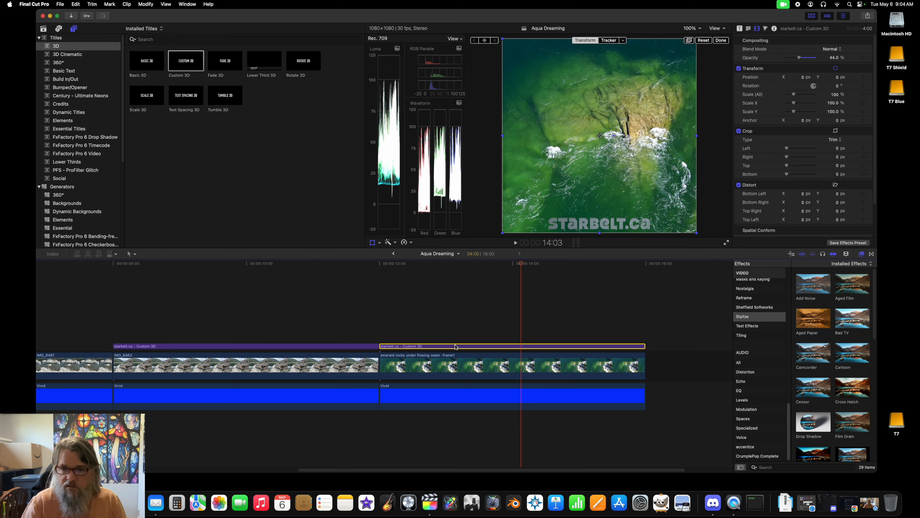
{"action": "key", "text": "v"}
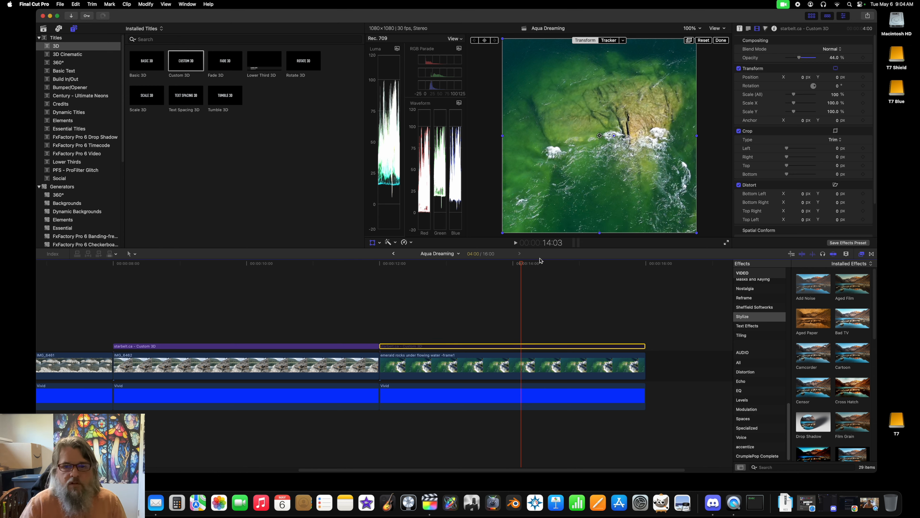
{"action": "left_click", "coordinate": [518, 263]}
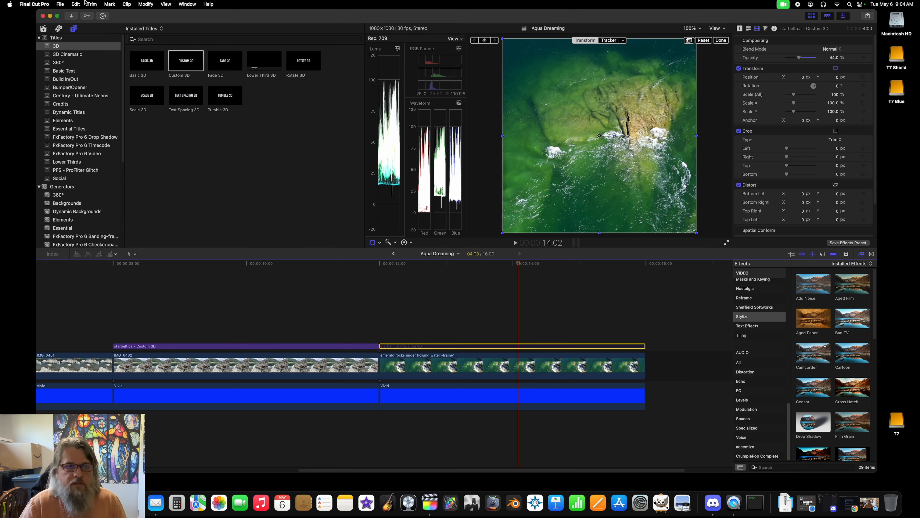
{"action": "left_click", "coordinate": [60, 5]}
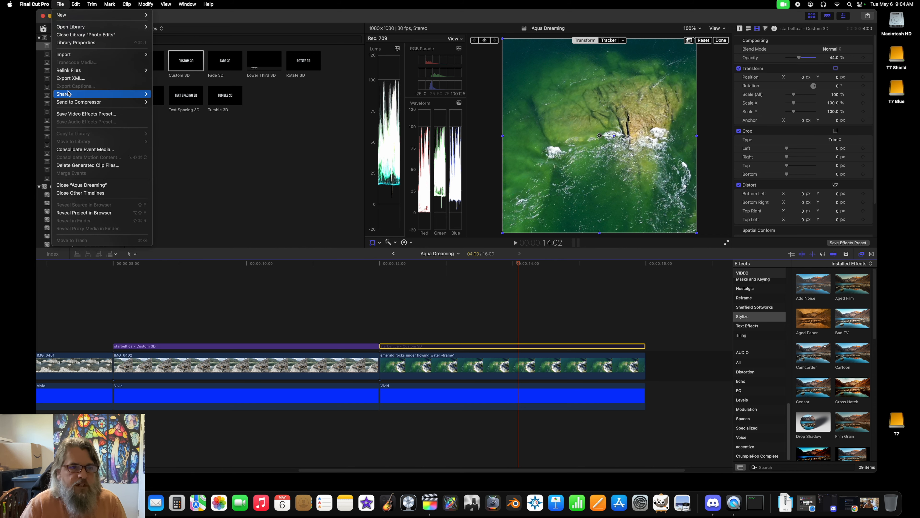
{"action": "mouse_move", "coordinate": [154, 93]}
{"action": "left_click", "coordinate": [179, 133]}
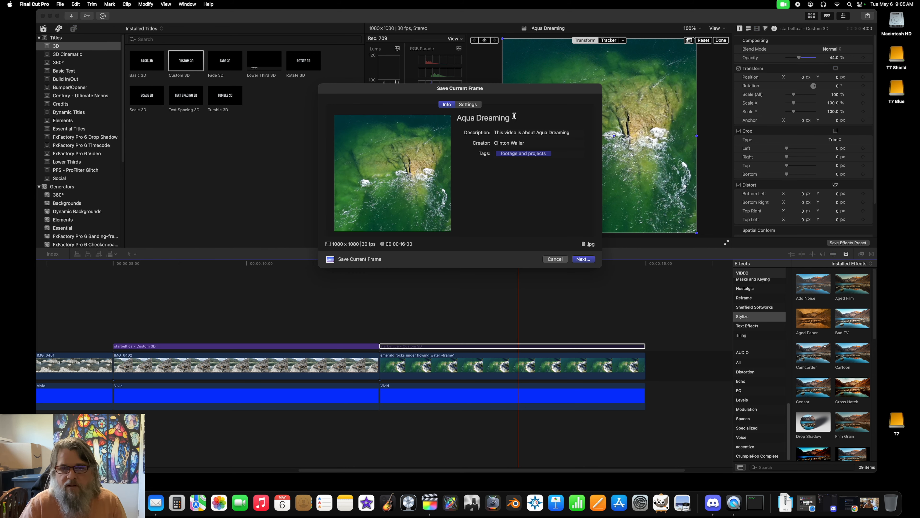
{"action": "left_click", "coordinate": [514, 115]}
{"action": "type", "text": "aqua dreaming "}
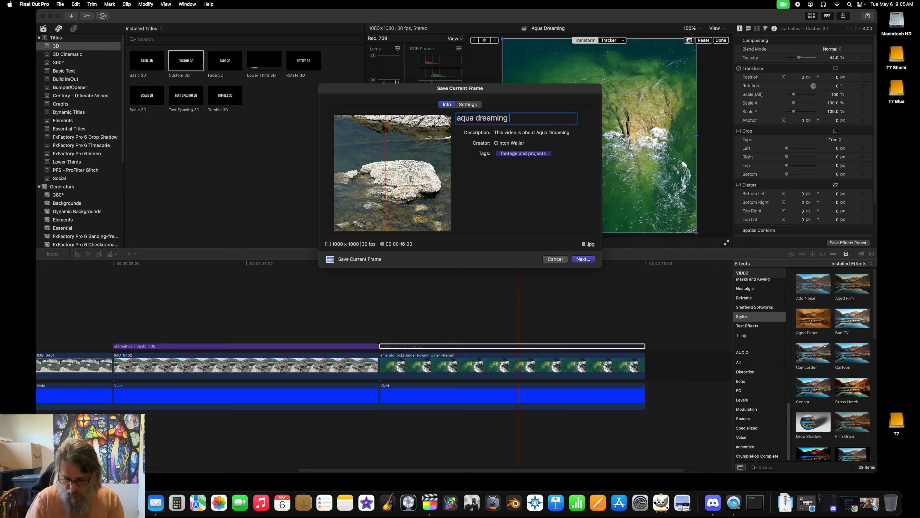
{"action": "type", "text": "(no watermark"}
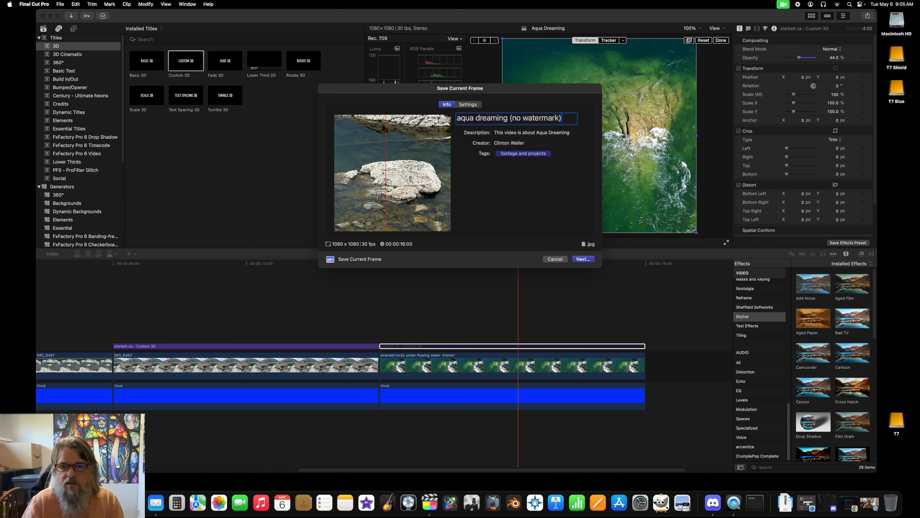
{"action": "key", "text": "Return"}
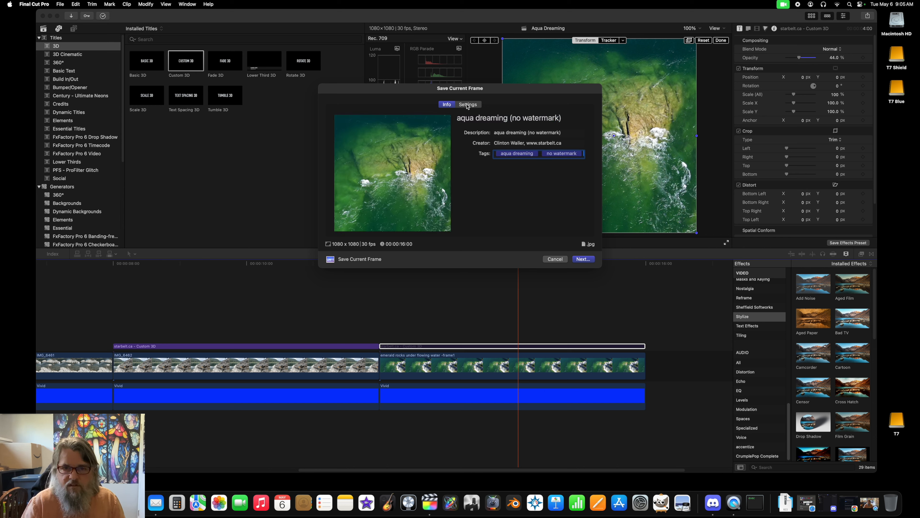
Step: Set the export format to PNG Image and save "aqua dreaming (no watermark)" in the 1080p artwork collection folder
{"action": "left_click", "coordinate": [467, 106]}
{"action": "left_click", "coordinate": [520, 135]}
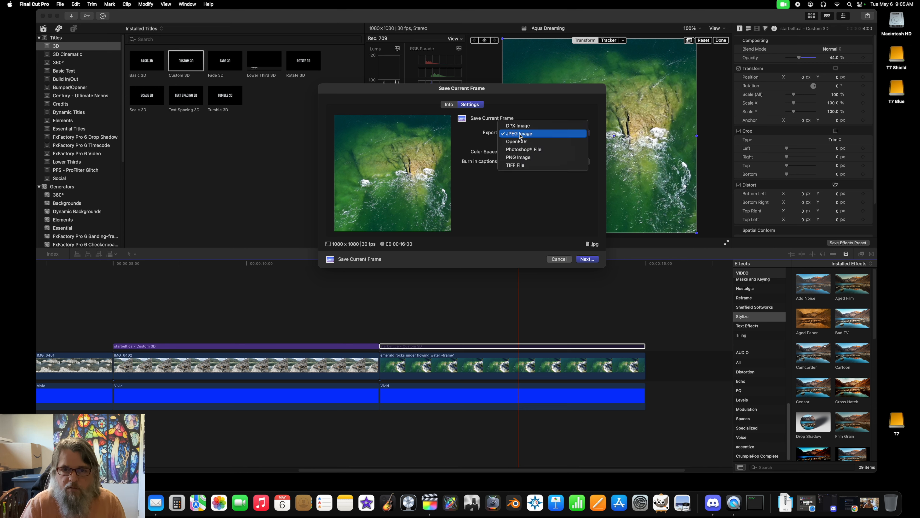
{"action": "left_click", "coordinate": [520, 158]}
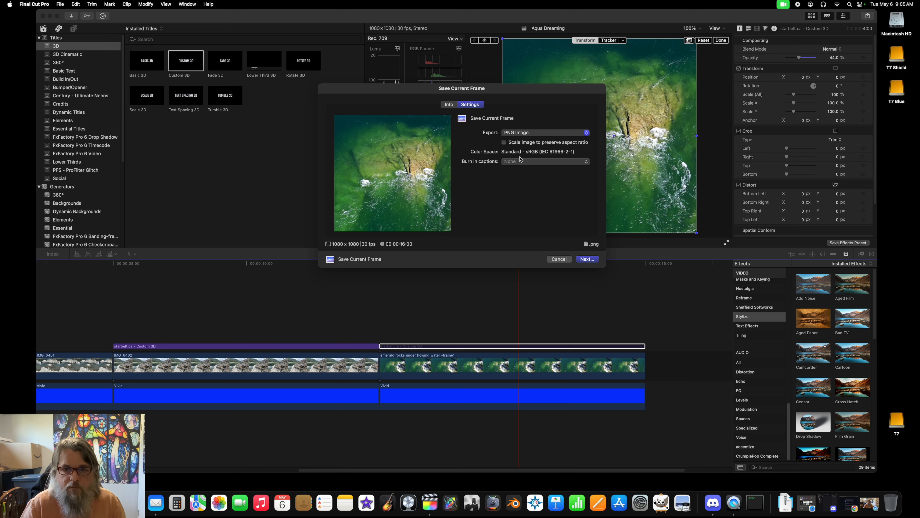
{"action": "left_click", "coordinate": [586, 258]}
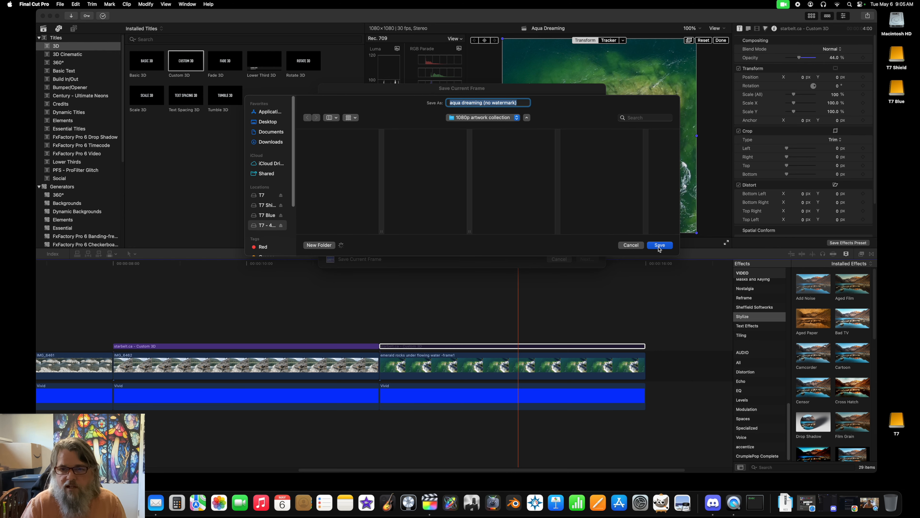
{"action": "left_click", "coordinate": [659, 245]}
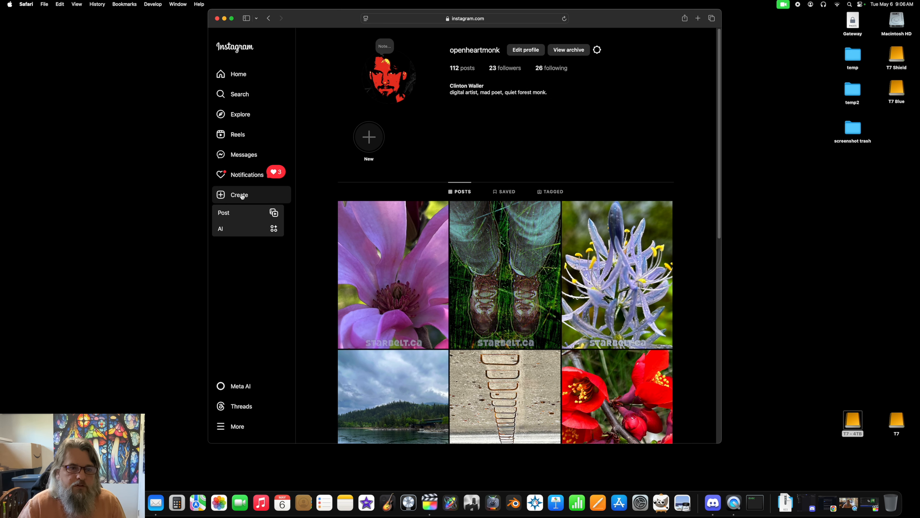
Step: Create a new Instagram post in Safari with aqua dreaming.jpg from the 1080p artwork collection folder
{"action": "left_click", "coordinate": [228, 217]}
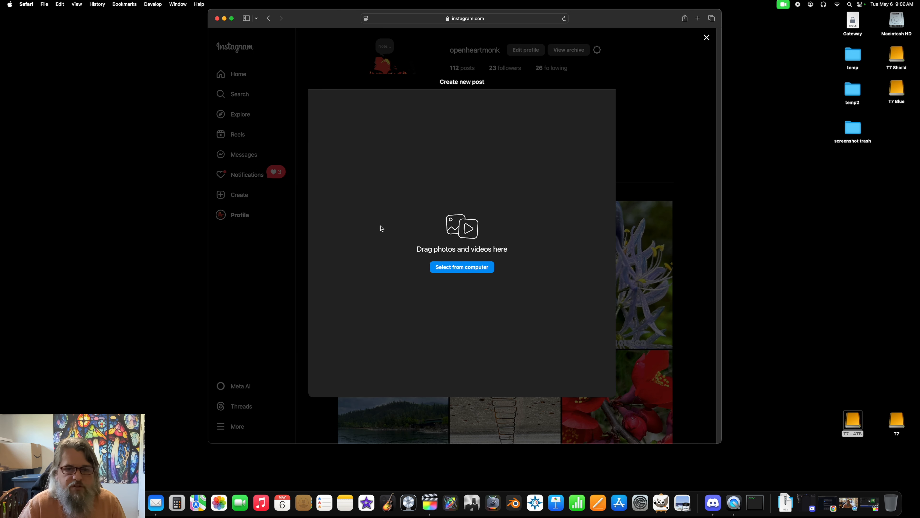
{"action": "left_click", "coordinate": [451, 268]}
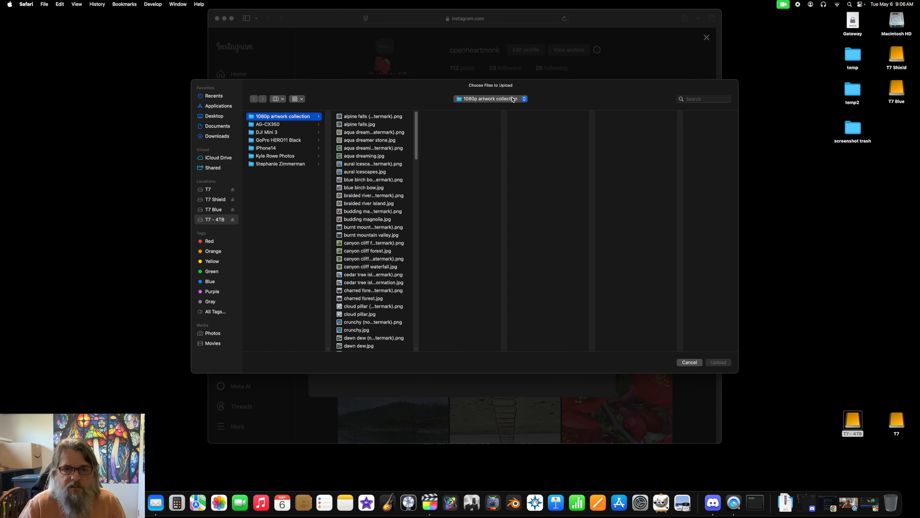
{"action": "left_click", "coordinate": [364, 156]}
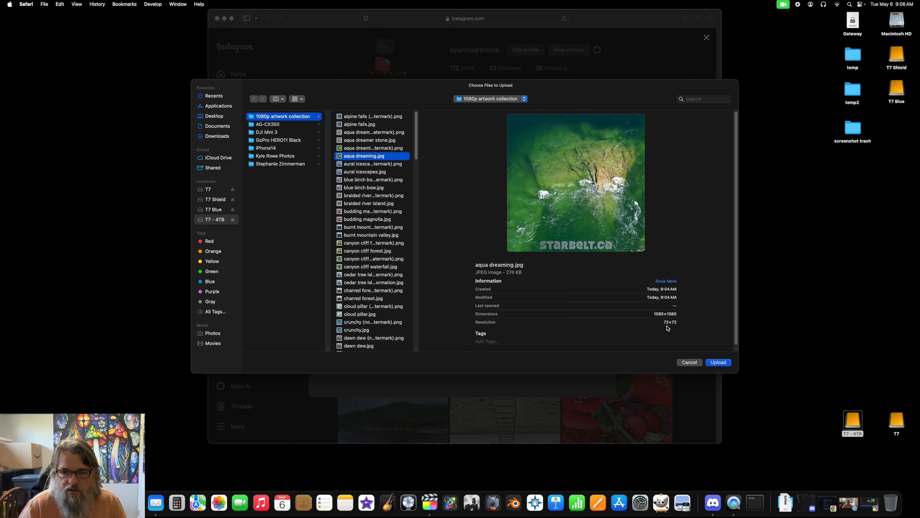
{"action": "left_click", "coordinate": [718, 362]}
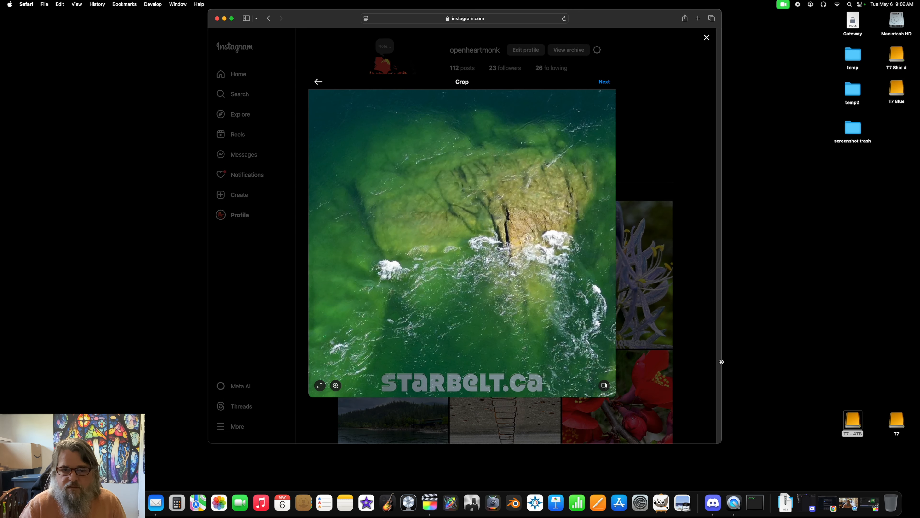
Step: Share the post with its existing crop, the Original filter and the caption "aqua dreaming", and view it in the profile's post grid
{"action": "left_click", "coordinate": [604, 82]}
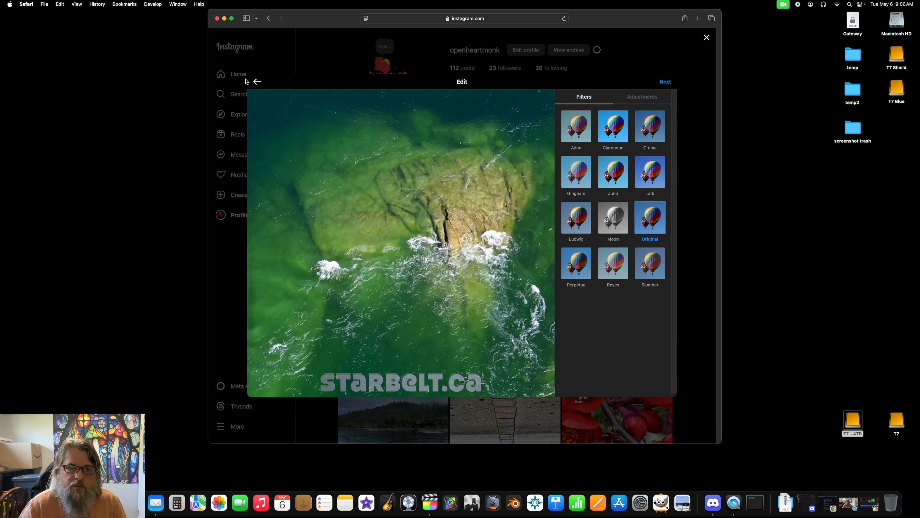
{"action": "left_click", "coordinate": [257, 82]}
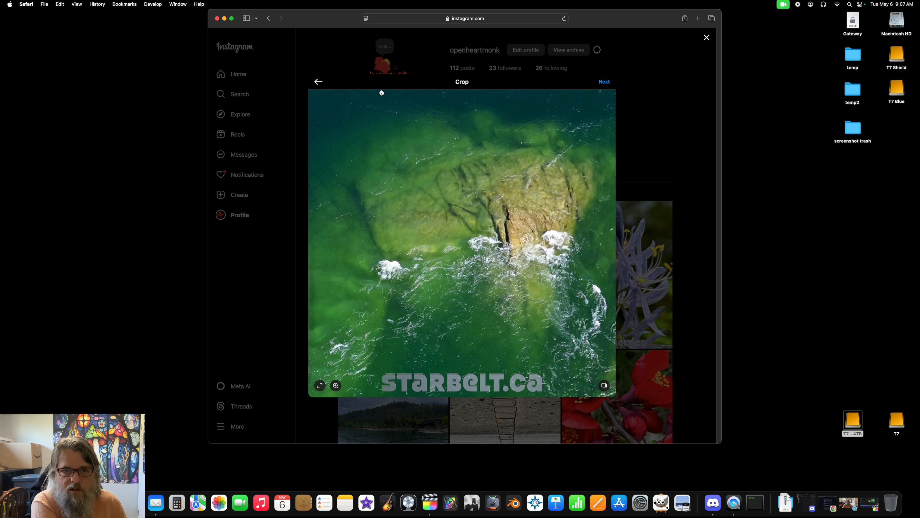
{"action": "left_click", "coordinate": [604, 82]}
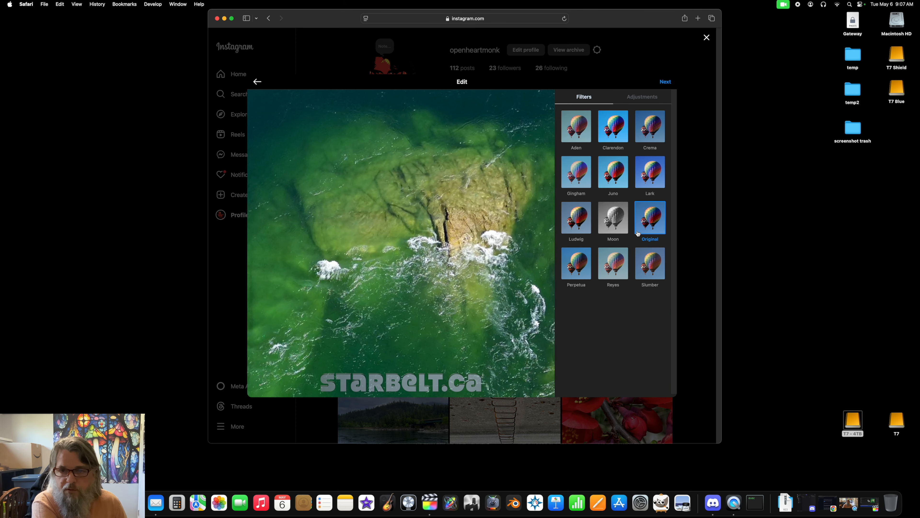
{"action": "left_click", "coordinate": [665, 82]}
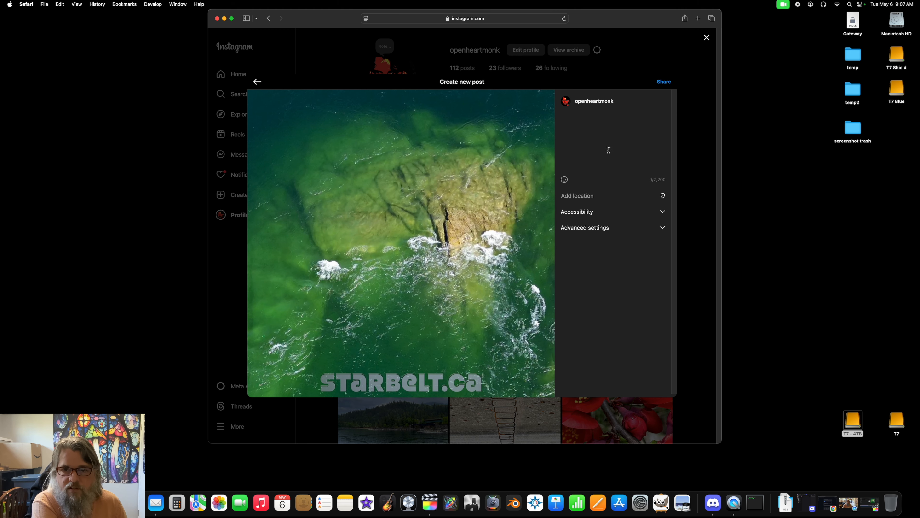
{"action": "type", "text": "aqua dreaming"}
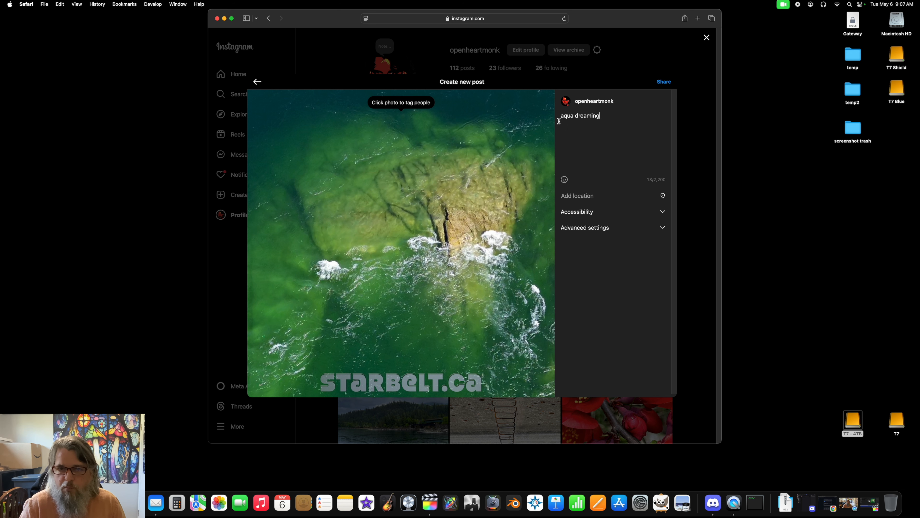
{"action": "left_click", "coordinate": [664, 81]}
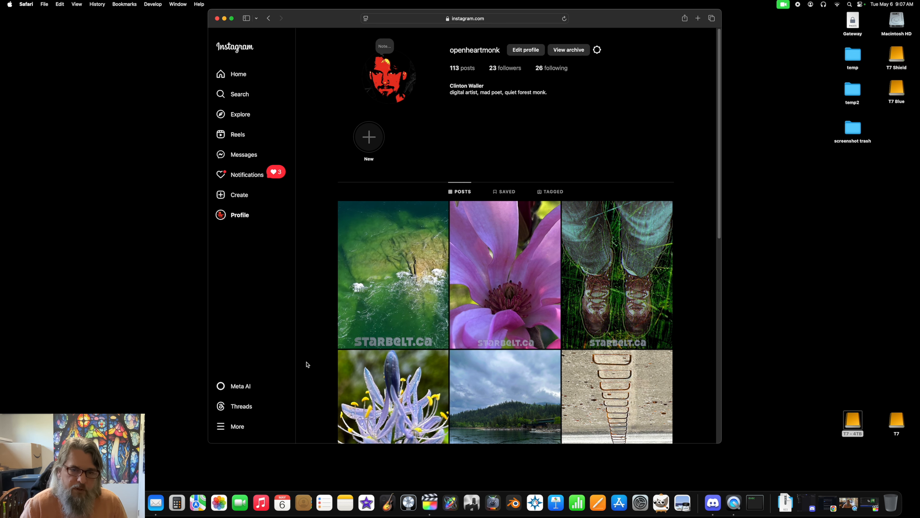
{"action": "scroll", "coordinate": [522, 353], "scroll_direction": "down", "scroll_amount": 4}
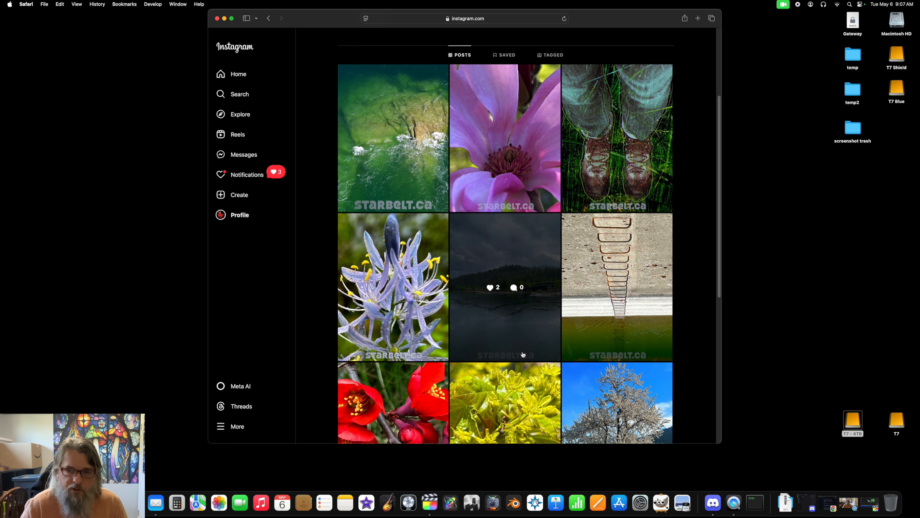
{"action": "scroll", "coordinate": [518, 359], "scroll_direction": "up", "scroll_amount": 3}
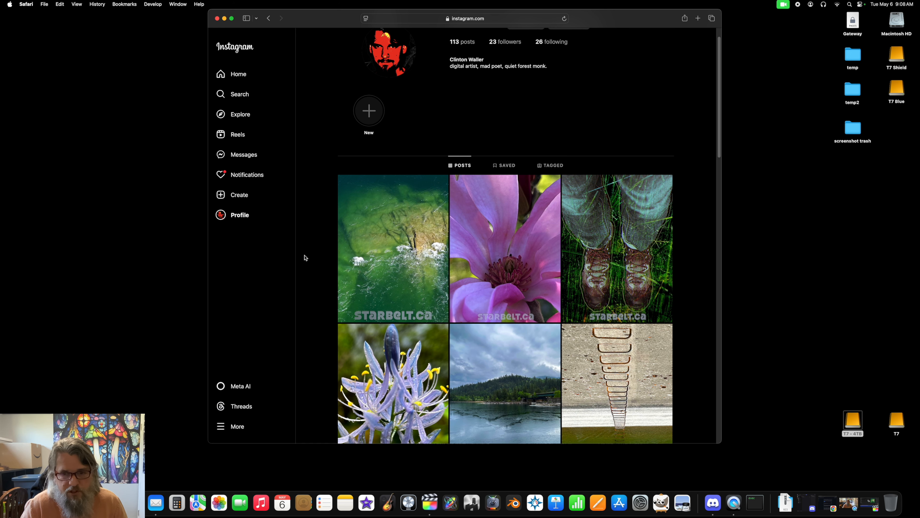
Step: Look through the profile's grid of watermarked posts, from the new aqua dreaming image down to the older artwork and back
{"action": "scroll", "coordinate": [305, 258], "scroll_direction": "down", "scroll_amount": 7}
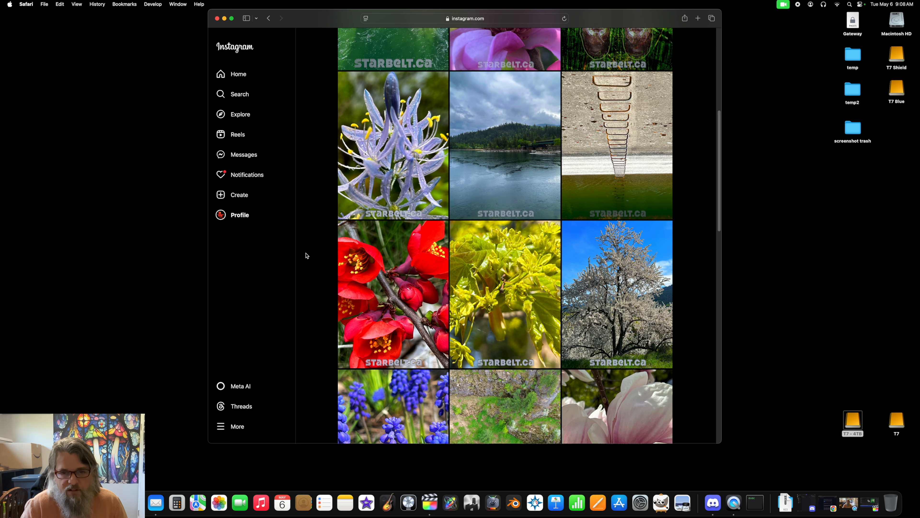
{"action": "scroll", "coordinate": [306, 256], "scroll_direction": "up", "scroll_amount": 7}
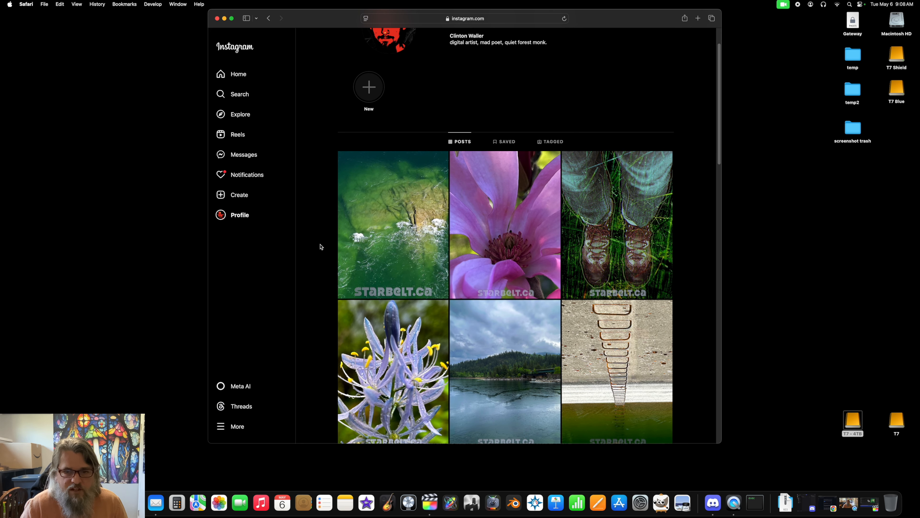
{"action": "scroll", "coordinate": [320, 247], "scroll_direction": "down", "scroll_amount": 2}
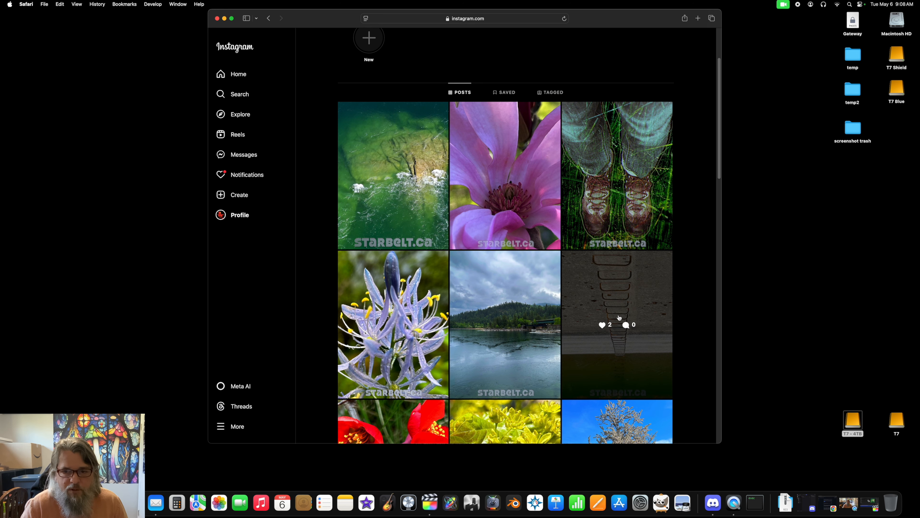
{"action": "scroll", "coordinate": [693, 270], "scroll_direction": "down", "scroll_amount": 1}
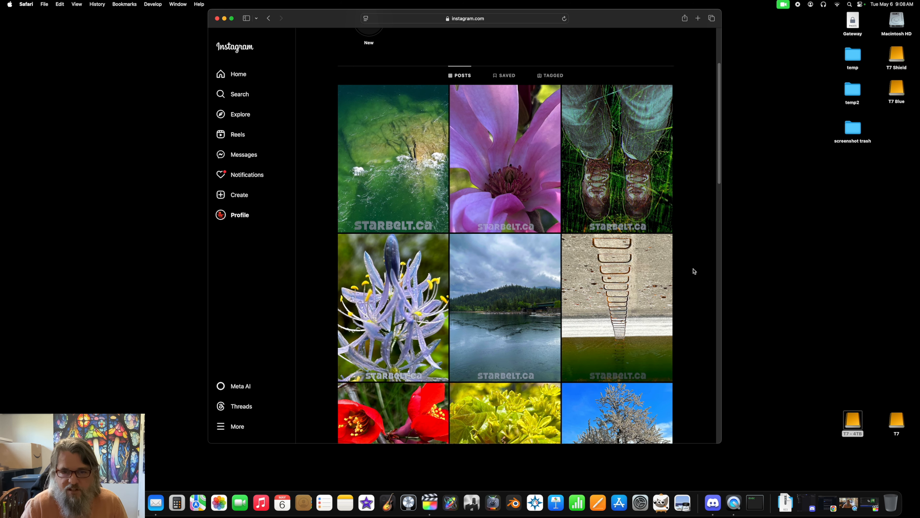
{"action": "scroll", "coordinate": [615, 289], "scroll_direction": "down", "scroll_amount": 2}
{"action": "scroll", "coordinate": [392, 326], "scroll_direction": "down", "scroll_amount": 5}
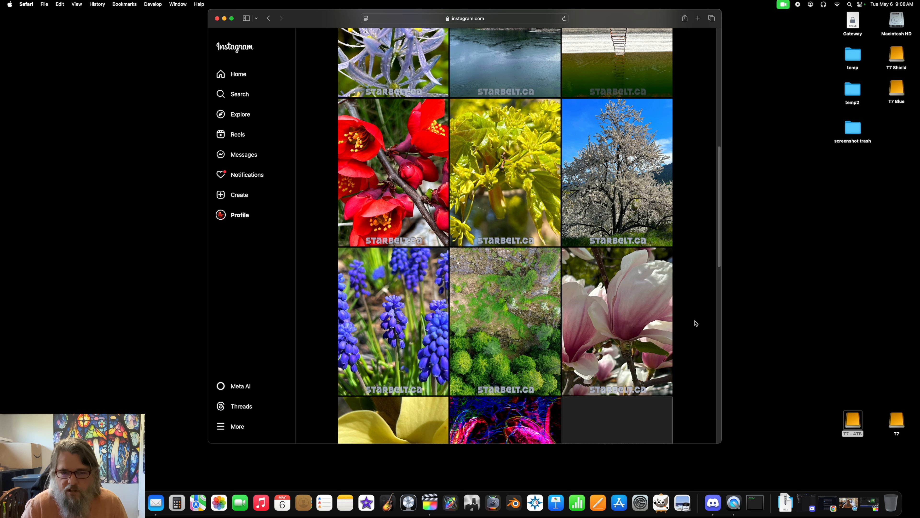
{"action": "scroll", "coordinate": [695, 322], "scroll_direction": "down", "scroll_amount": 5}
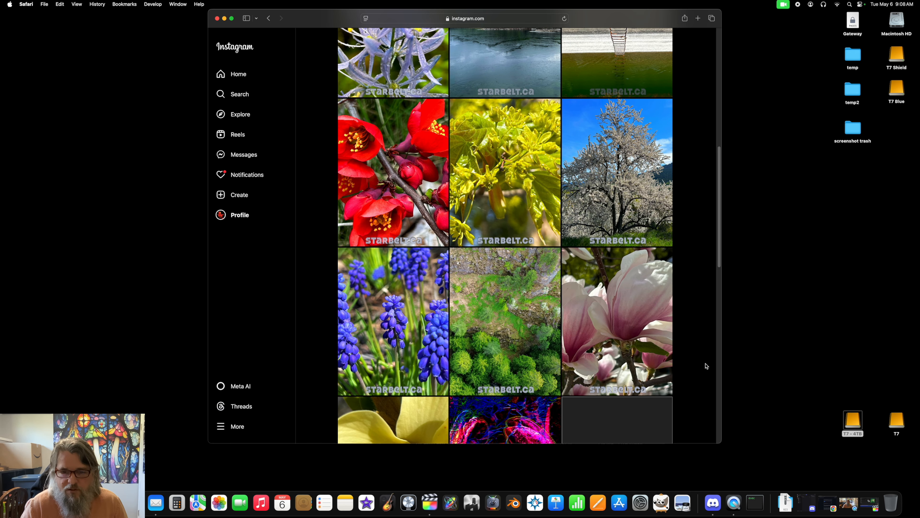
{"action": "scroll", "coordinate": [704, 367], "scroll_direction": "down", "scroll_amount": 4}
{"action": "scroll", "coordinate": [703, 366], "scroll_direction": "down", "scroll_amount": 5}
{"action": "scroll", "coordinate": [704, 366], "scroll_direction": "down", "scroll_amount": 2}
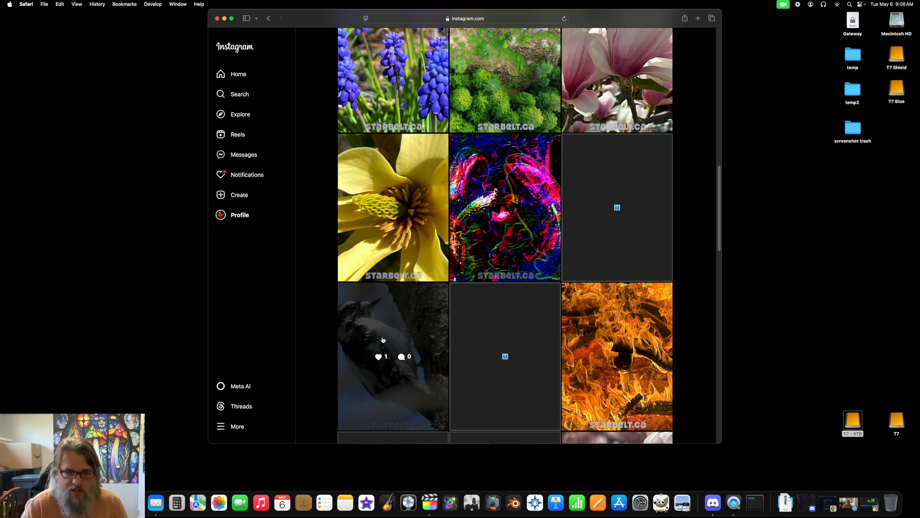
{"action": "scroll", "coordinate": [699, 277], "scroll_direction": "up", "scroll_amount": 1}
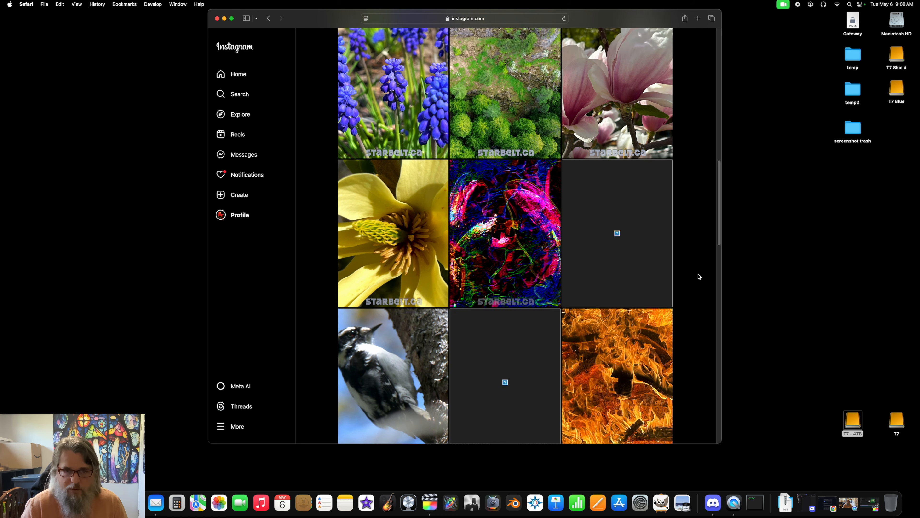
{"action": "scroll", "coordinate": [699, 277], "scroll_direction": "up", "scroll_amount": 15}
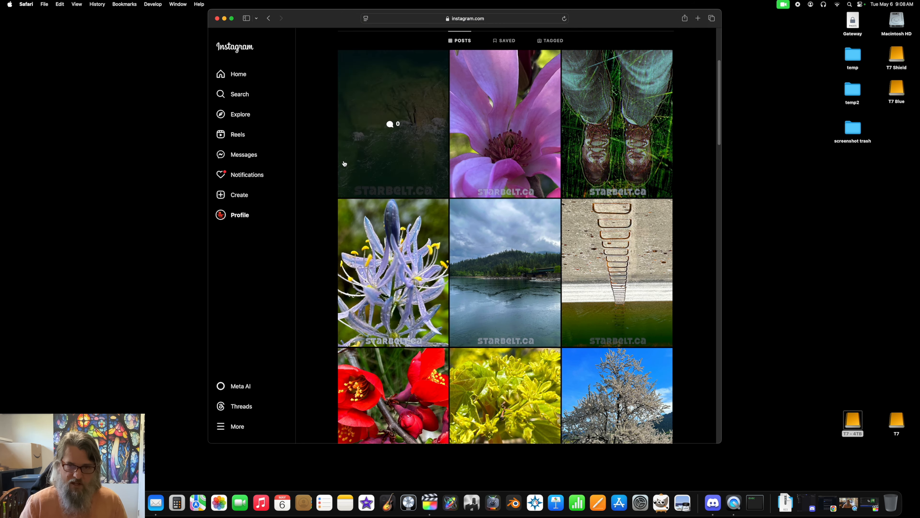